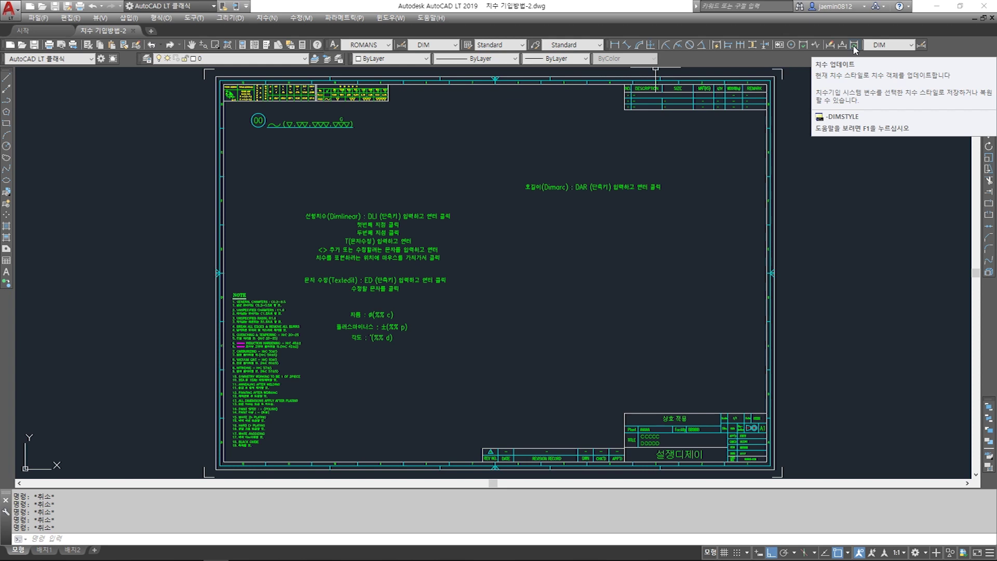
Examine the notes on linear dimensions, text editing and the diameter, plus-minus and degree codes
left_click(531, 297)
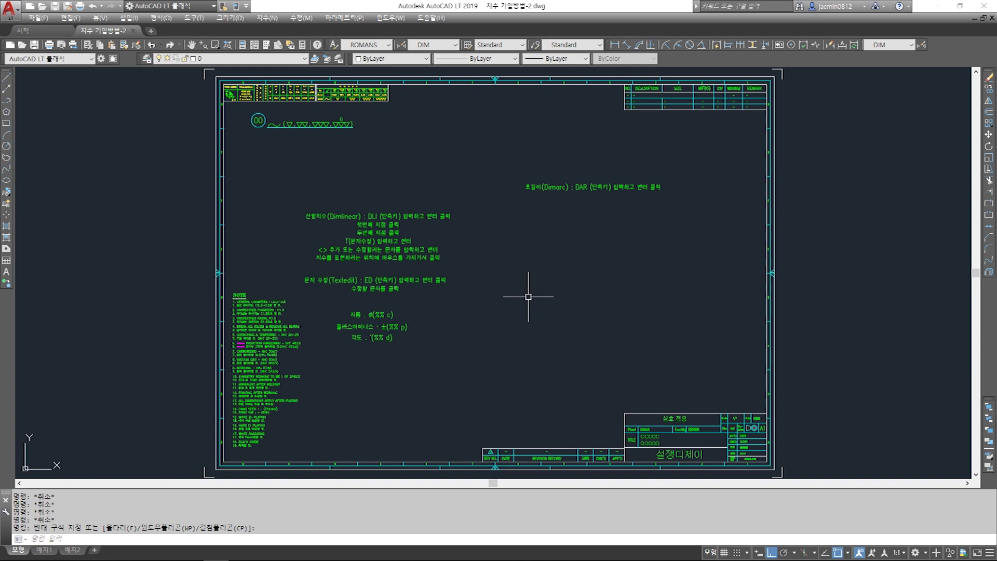
scroll(326, 293, "up", 3)
scroll(346, 290, "up", 4)
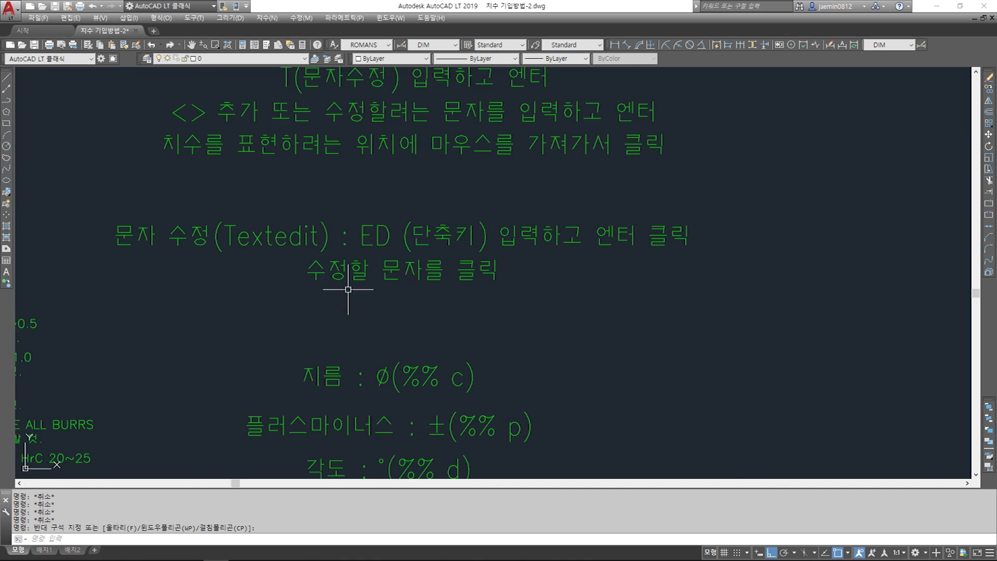
scroll(348, 290, "down", 3)
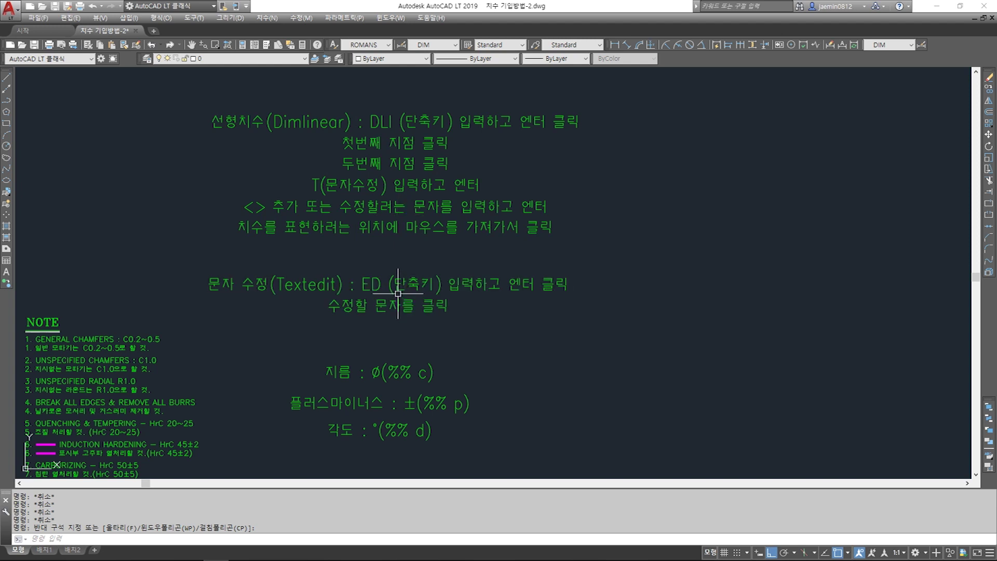
middle_click_drag(516, 330, 506, 302)
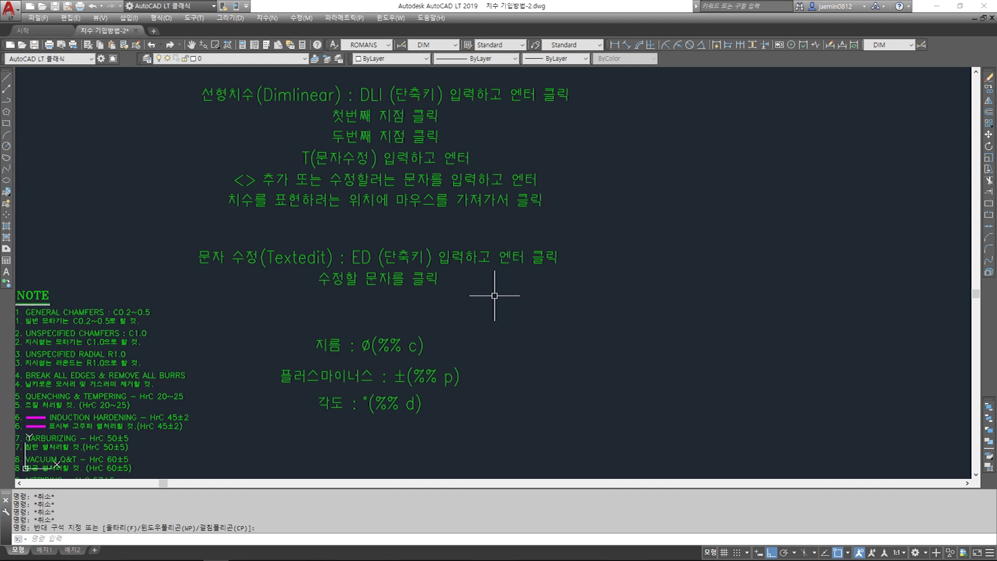
scroll(509, 298, "down", 2)
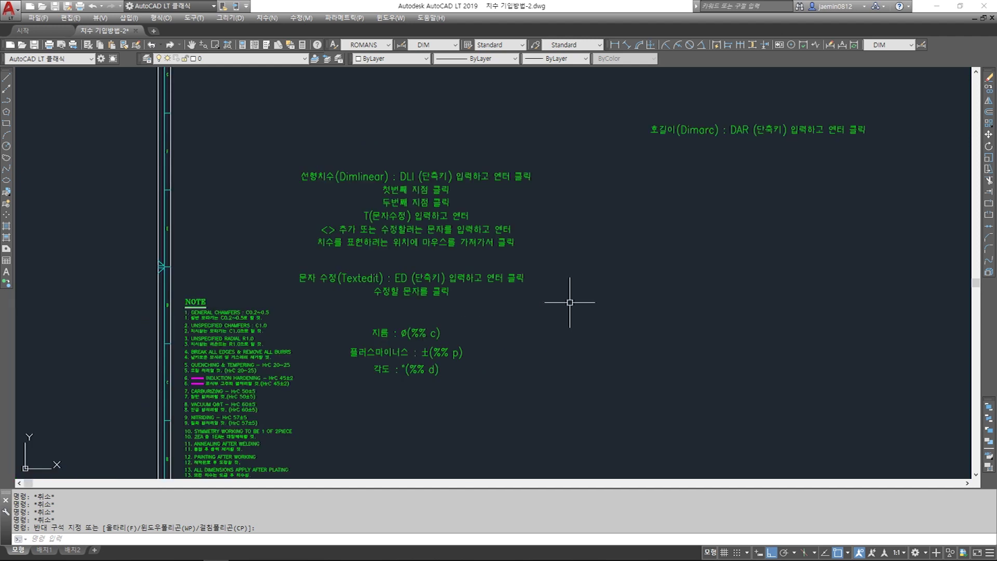
scroll(519, 290, "up", 2)
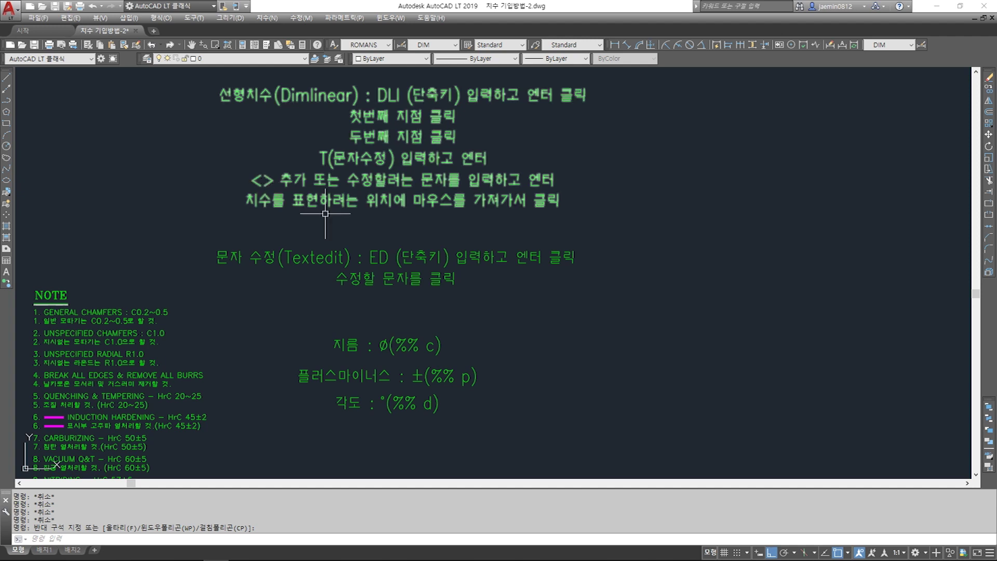
scroll(519, 306, "down", 2)
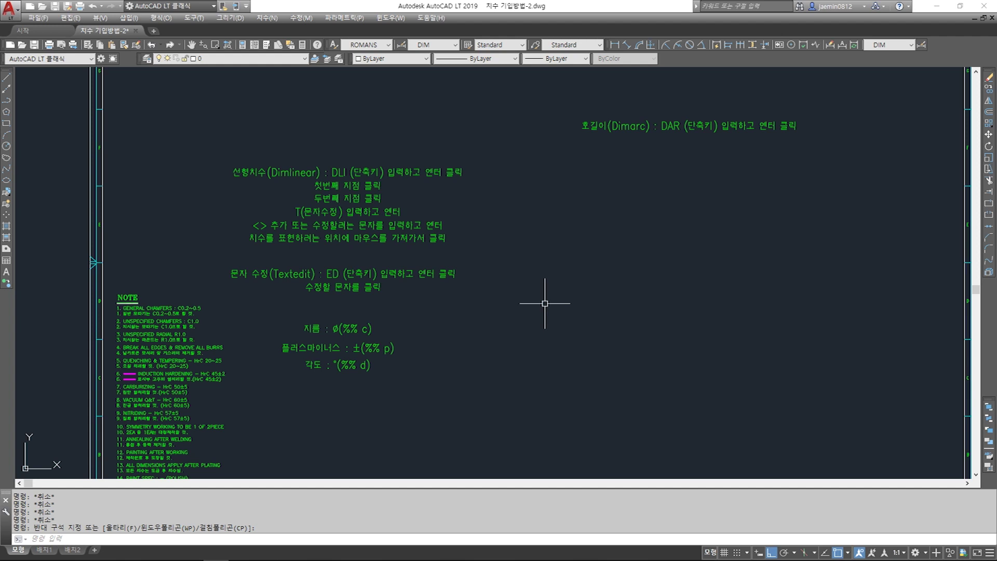
Edit the arc length note to read "세로좌표(Dimordinate) : DOR (단축키) 입력하고 엔터 클릭"
middle_click_drag(544, 303, 501, 328)
double_click(549, 150)
type("세로좌표")
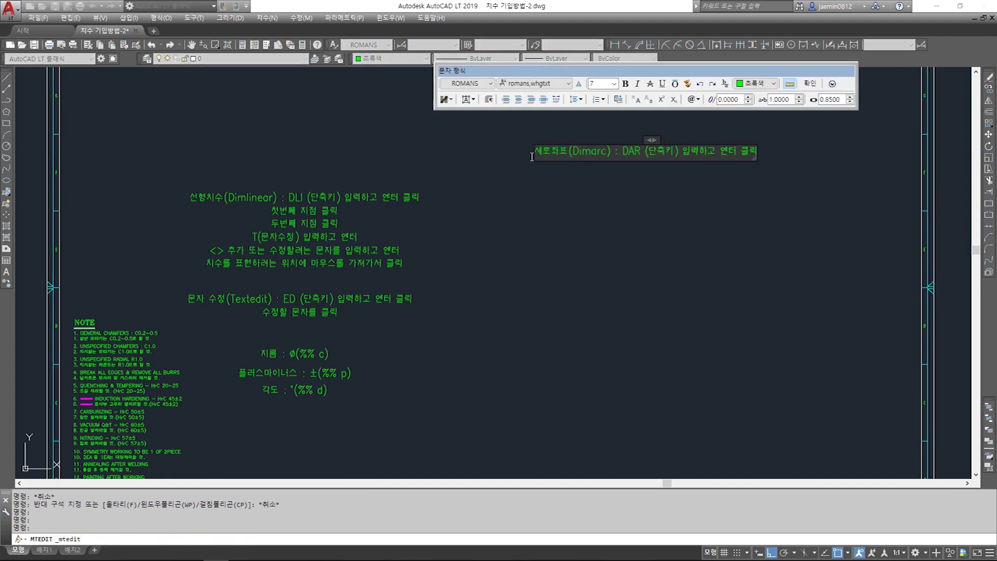
left_click_drag(592, 152, 605, 153)
type("ordinate")
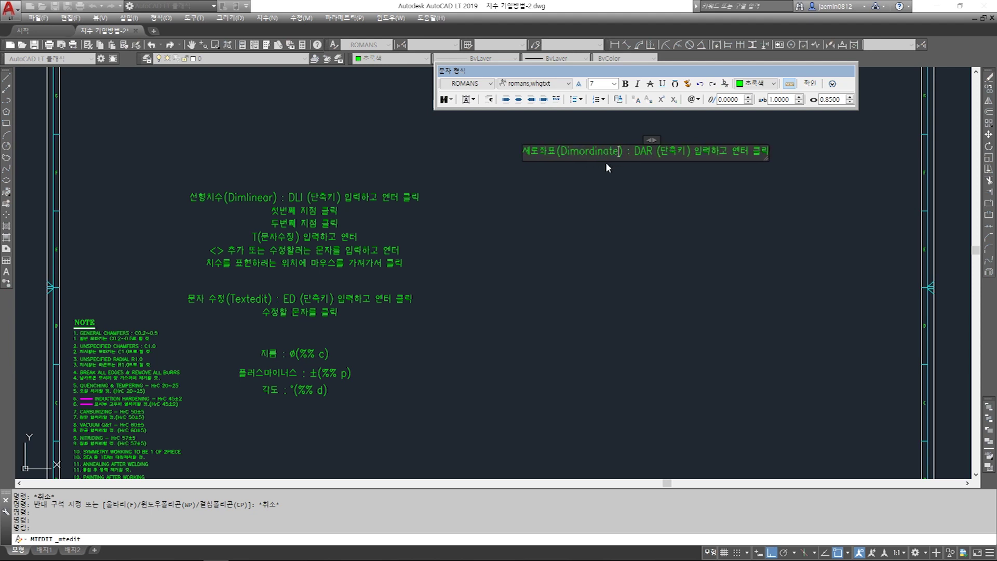
left_click_drag(640, 151, 650, 152)
type("OR")
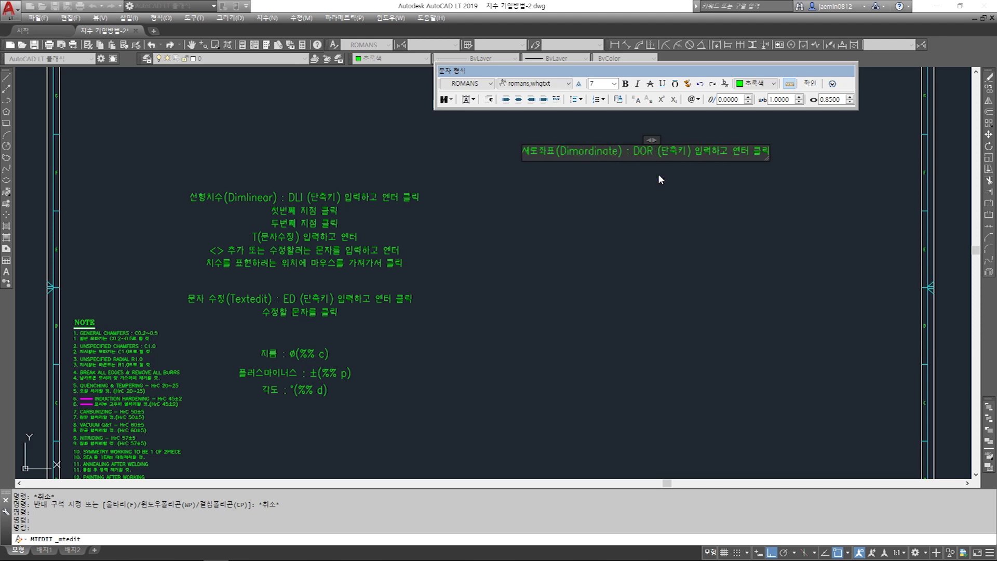
left_click(654, 173)
Move the Dimordinate note slightly upward to leave drawing space beneath it
middle_click_drag(629, 238, 602, 262)
type("m")
key("Return")
left_click(626, 119)
left_click(496, 184)
key("Return")
left_click(631, 206)
key("Escape")
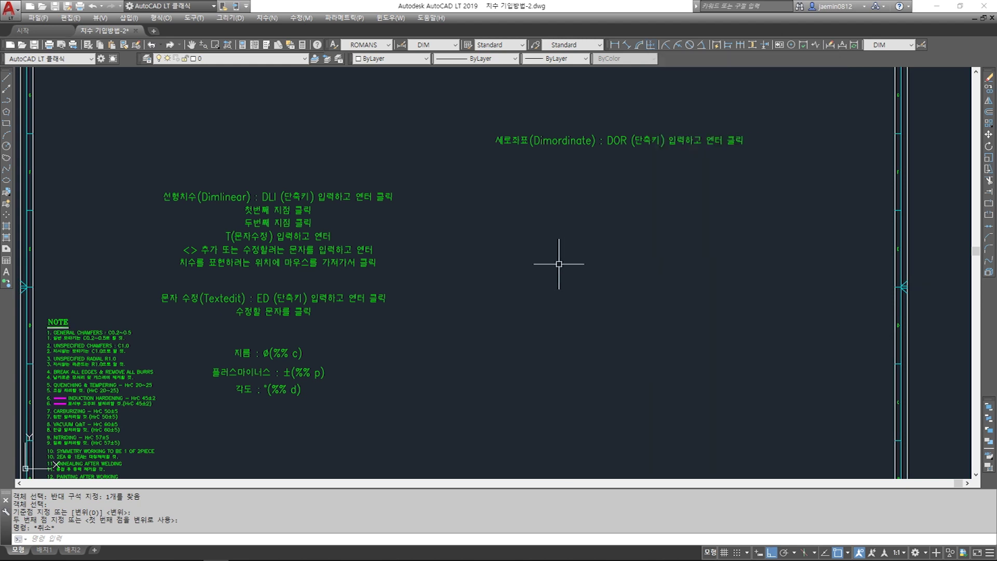
Draw a 150 by 150 square below the Dimordinate note
type("REC")
key("Return")
left_click(531, 356)
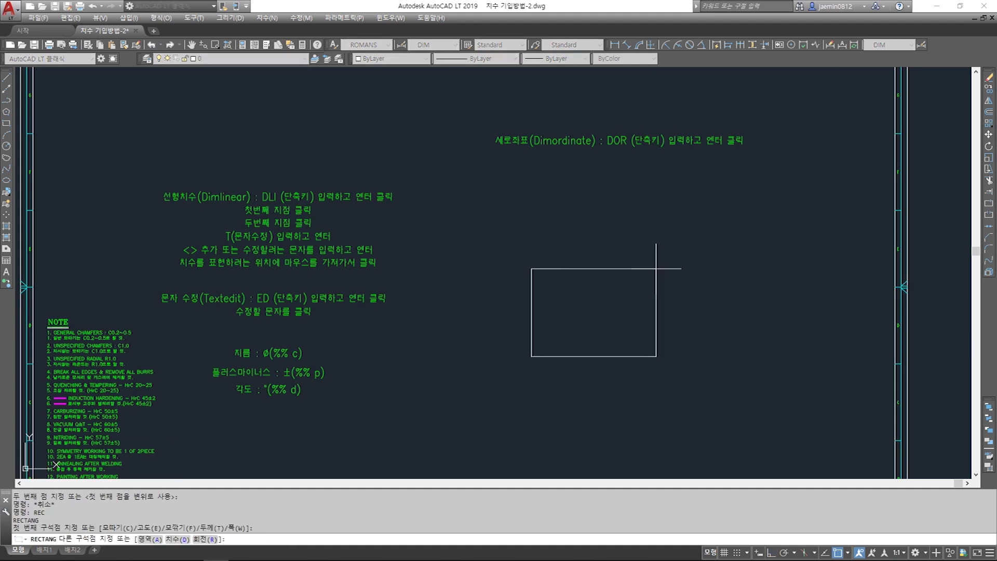
type("@150,150")
key("Return")
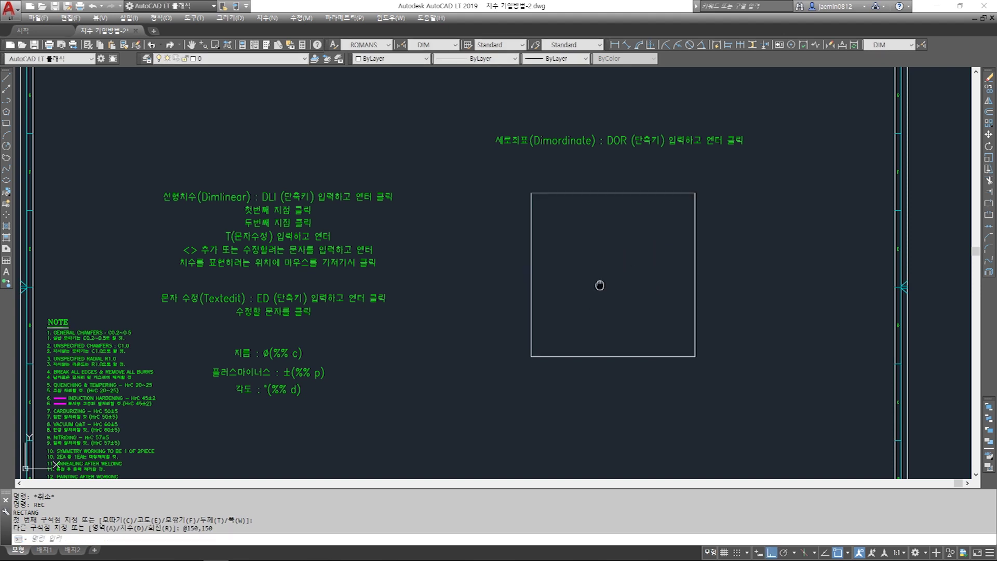
Draw a circle of diameter 15 inside the square near its upper-left corner
middle_click_drag(600, 285, 499, 300)
type("c")
key("Return")
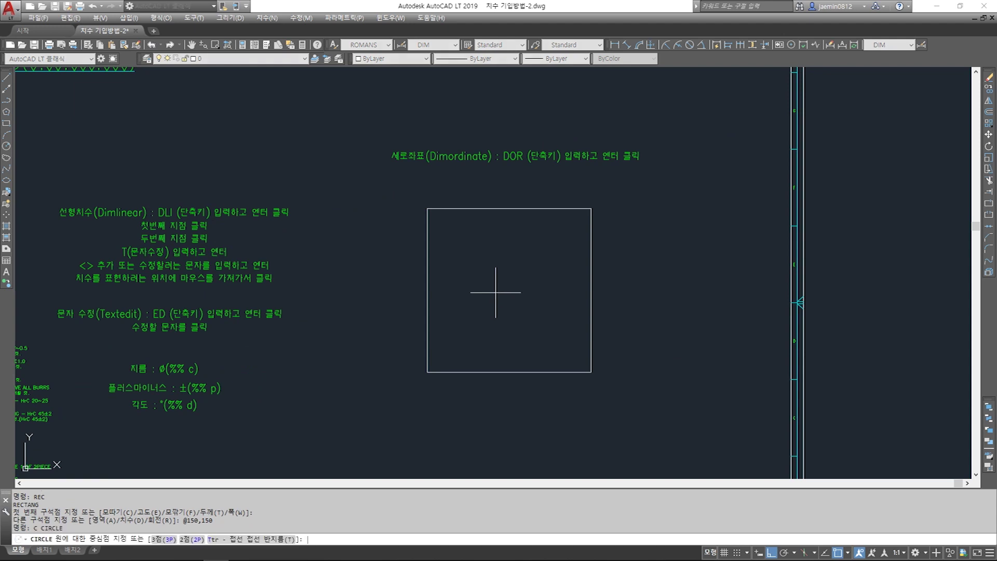
left_click(464, 242)
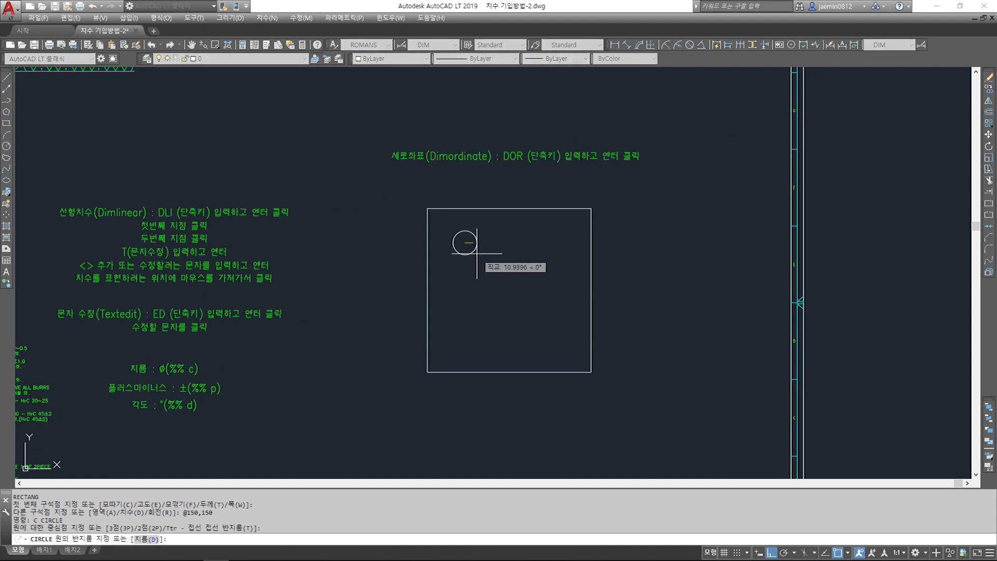
type("d")
key("Return")
type("1")
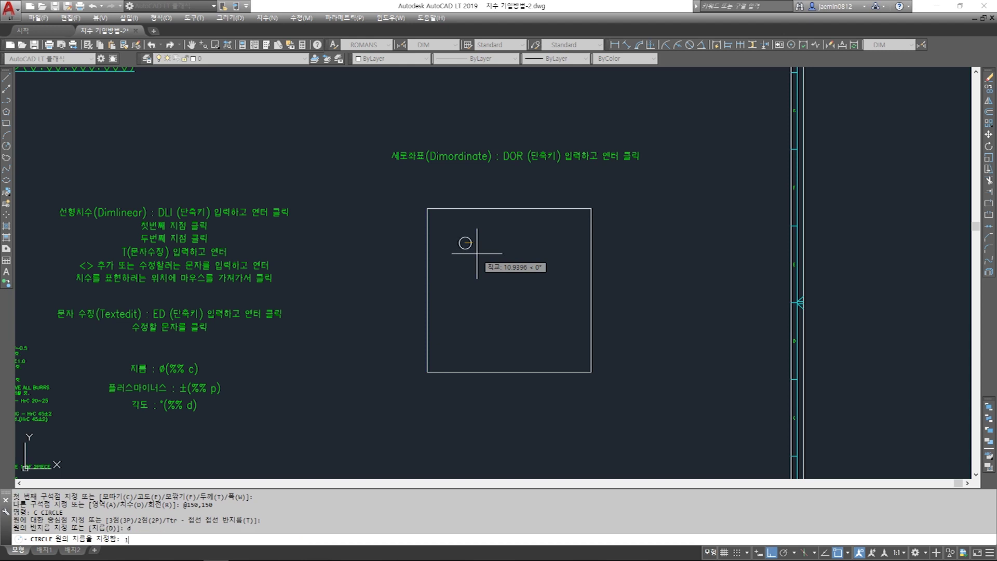
key("Return")
Move the circle slightly closer to the square's upper edge
scroll(529, 251, "up", 3)
type("m")
key("Return")
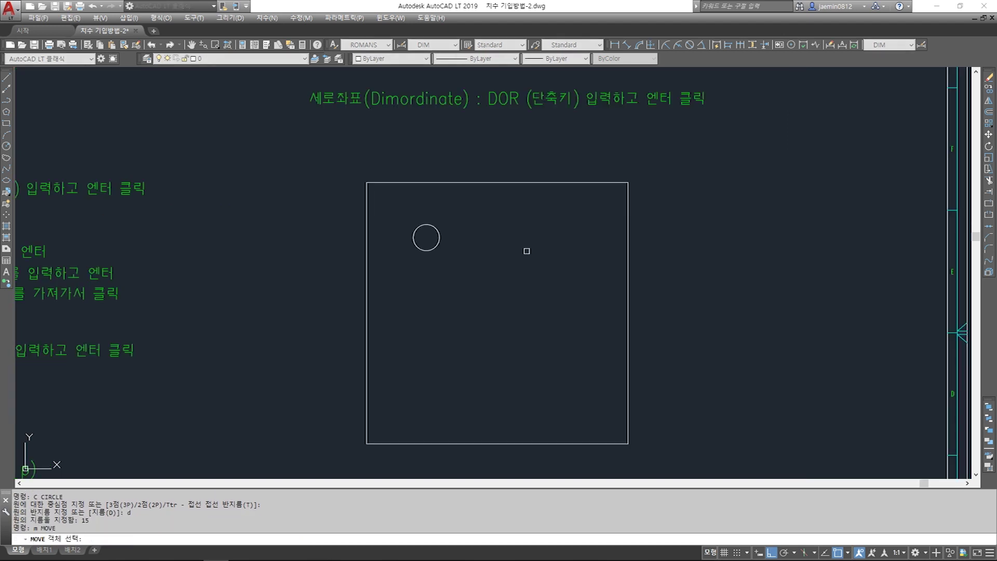
scroll(520, 245, "up", 3)
left_click(490, 233)
left_click(452, 251)
key("Return")
left_click(465, 243)
left_click(354, 251)
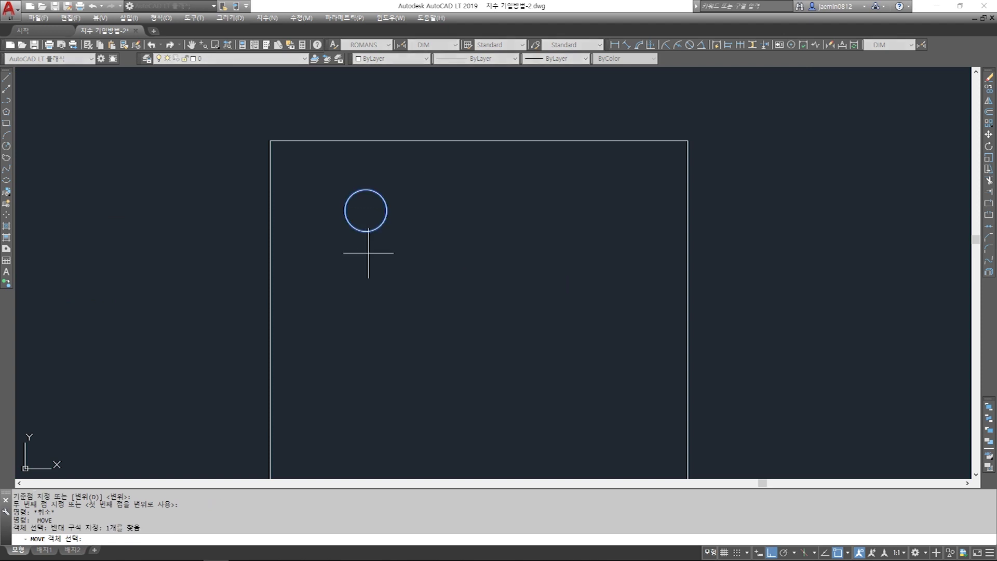
Copy the circle horizontally toward the square's upper-right corner
type("cc")
key("Return")
left_click(408, 167)
left_click(374, 223)
key("Return")
left_click(410, 253)
left_click(608, 253)
key("Return")
Copy the upper-right circle about 47 mm straight down
key("Return")
left_click(590, 169)
left_click(529, 222)
key("Return")
left_click(571, 254)
left_click(571, 385)
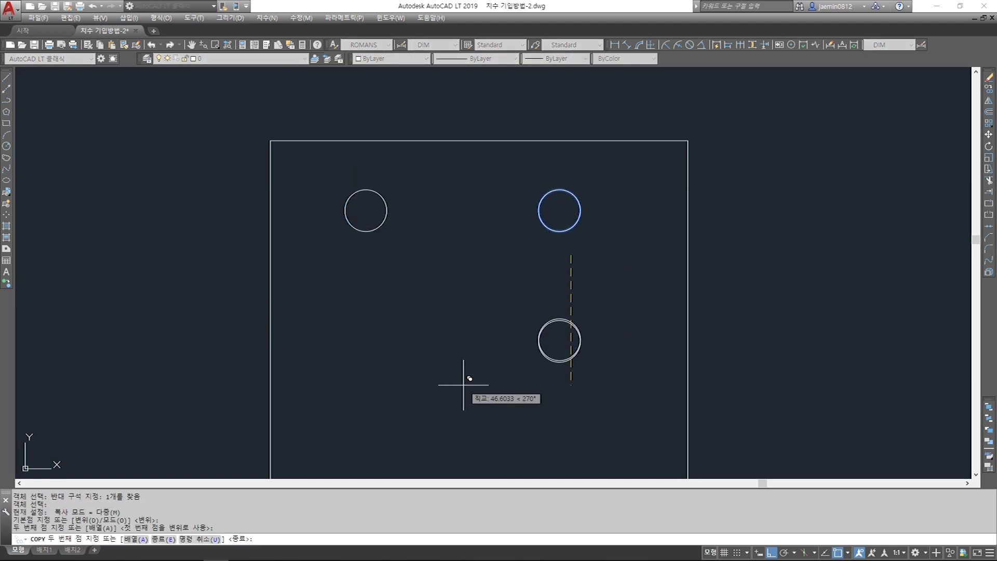
key("Return")
Turn ortho off and copy the middle-right circle to four scattered spots: lower centre, lower right, upper left and lower left of the square
key("Return")
left_click(603, 261)
left_click(500, 398)
key("Return")
left_click(559, 340)
middle_click_drag(559, 340, 609, 232)
key("F8")
left_click(471, 325)
left_click(662, 383)
left_click(391, 180)
left_click(384, 407)
key("Escape")
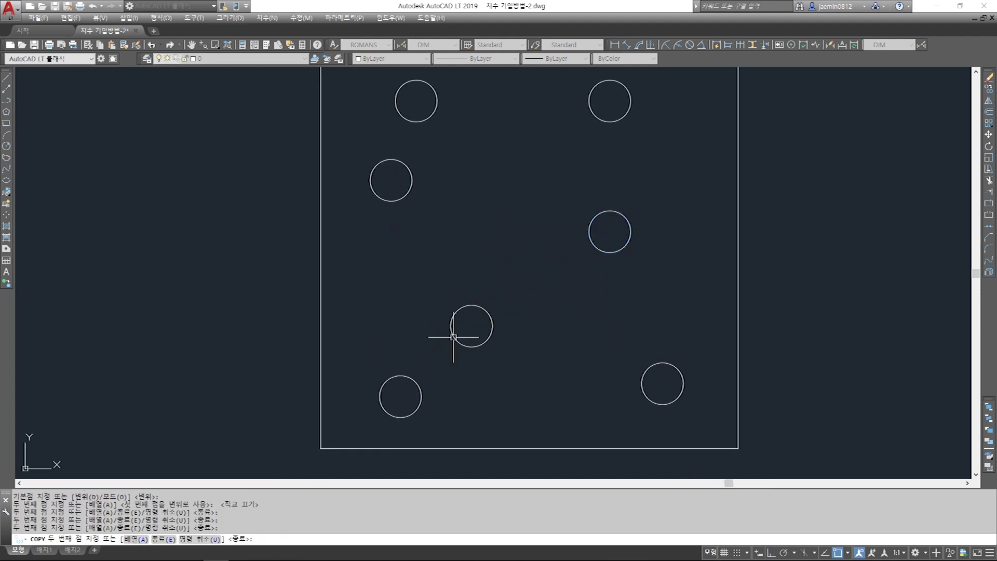
Move the Dimordinate note down so that it sits just above the square
scroll(494, 267, "down", 4)
scroll(493, 267, "up", 2)
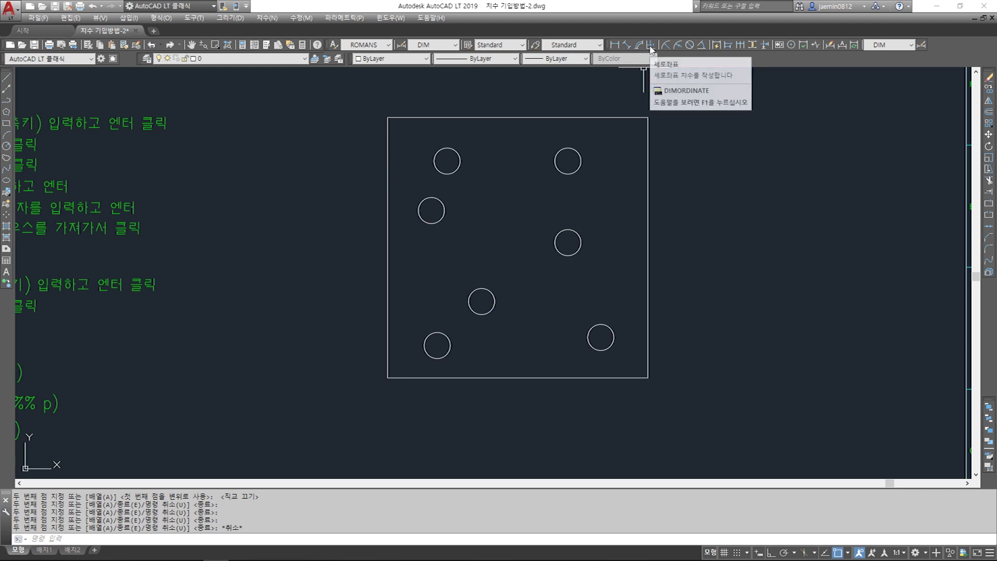
middle_click_drag(614, 104, 597, 213)
type("m")
key("Return")
left_click(614, 133)
left_click(545, 72)
key("Return")
left_click(705, 149)
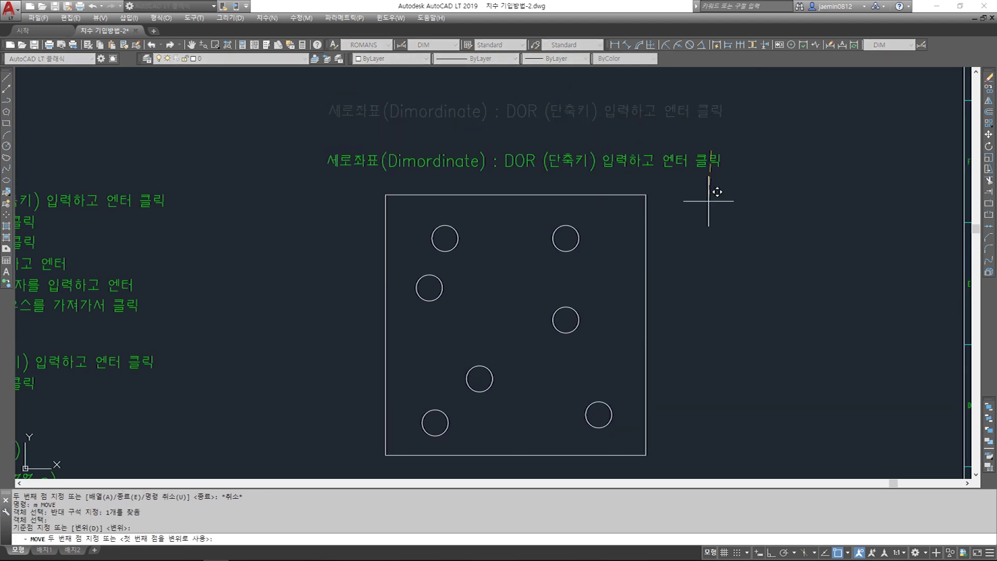
left_click(711, 189)
key("Escape")
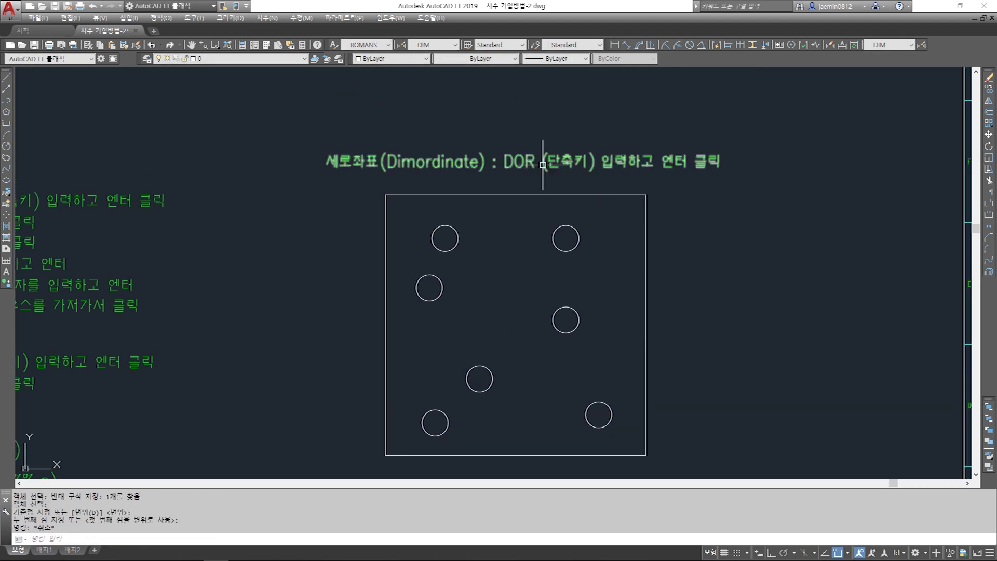
Add a Y ordinate dimension to the lower-left circle's centre with ortho on, its straight leader ending left of the square
left_click(649, 49)
middle_click_drag(583, 351, 607, 302)
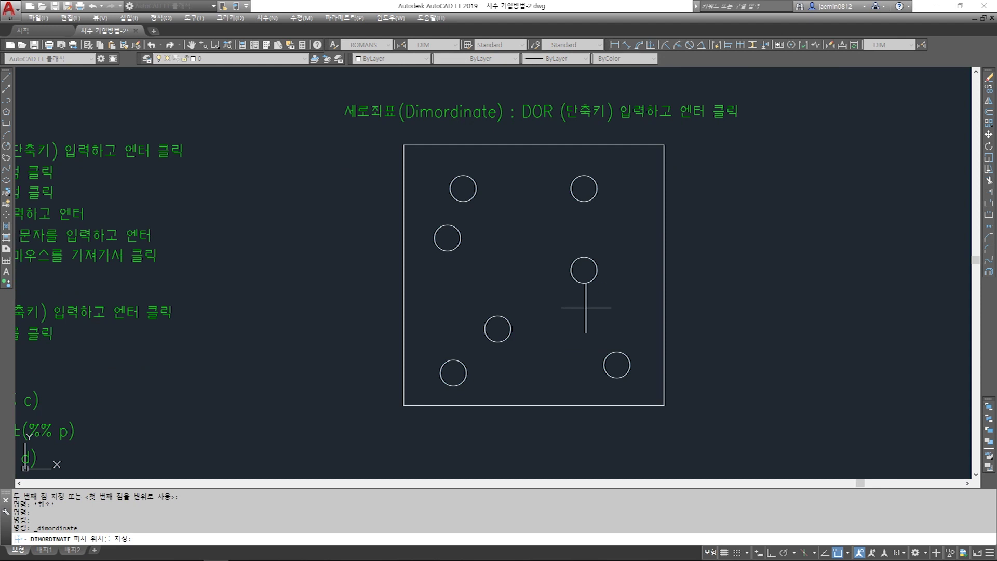
left_click(453, 372)
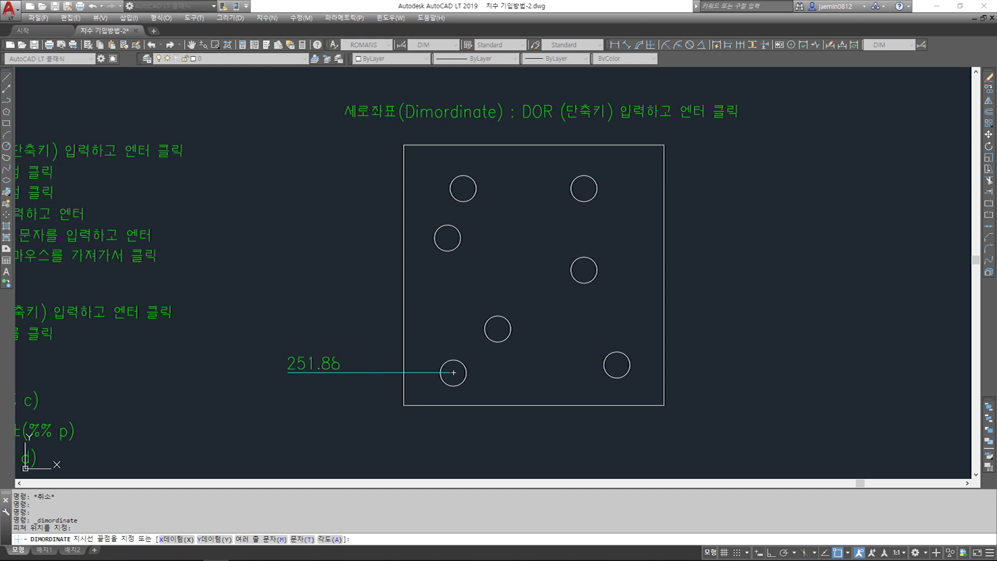
key("F8")
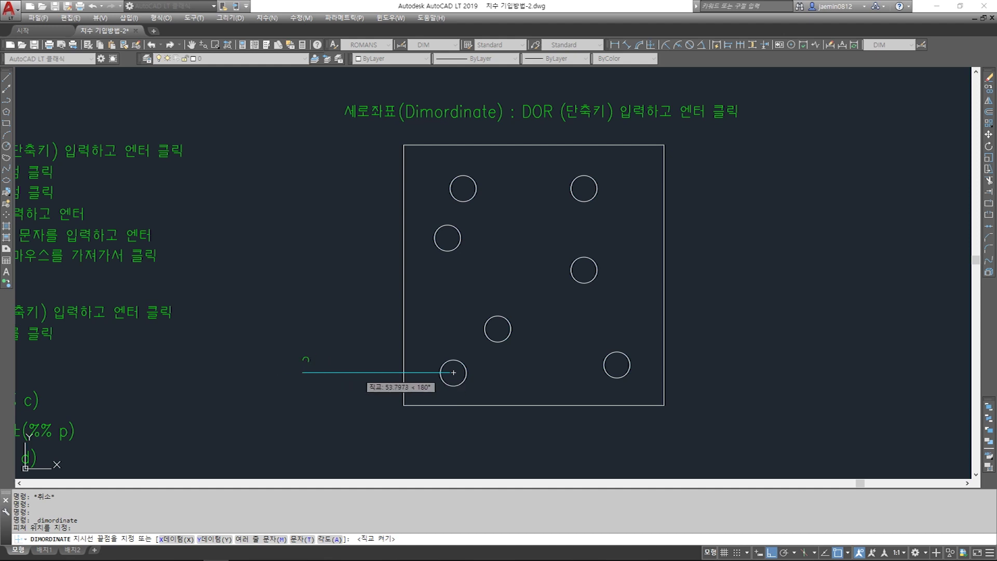
left_click(305, 372)
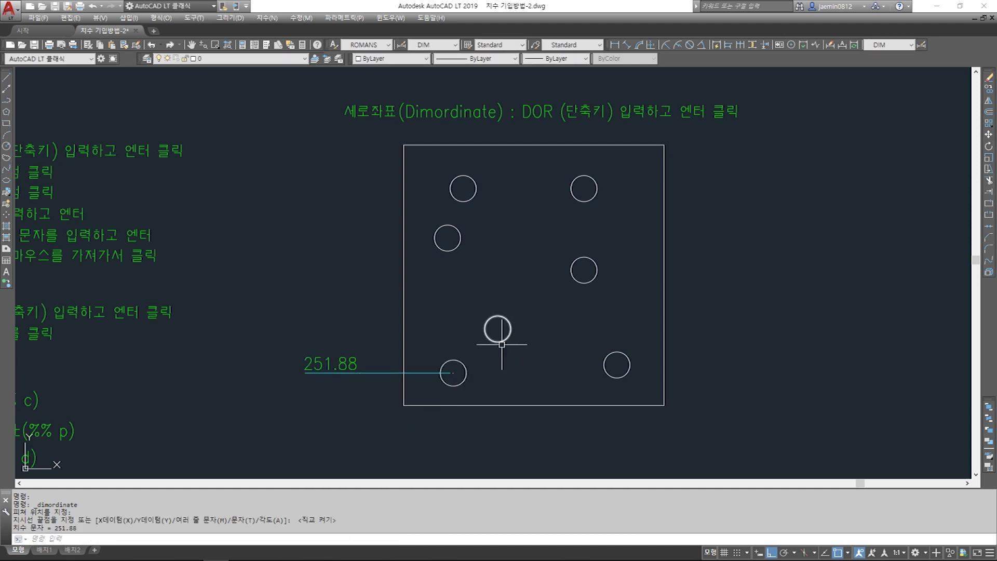
Add an X ordinate dimension to the lower-left circle's centre with ortho off, its jogged leader ending below the square
middle_click_drag(479, 393, 474, 340)
key("Return")
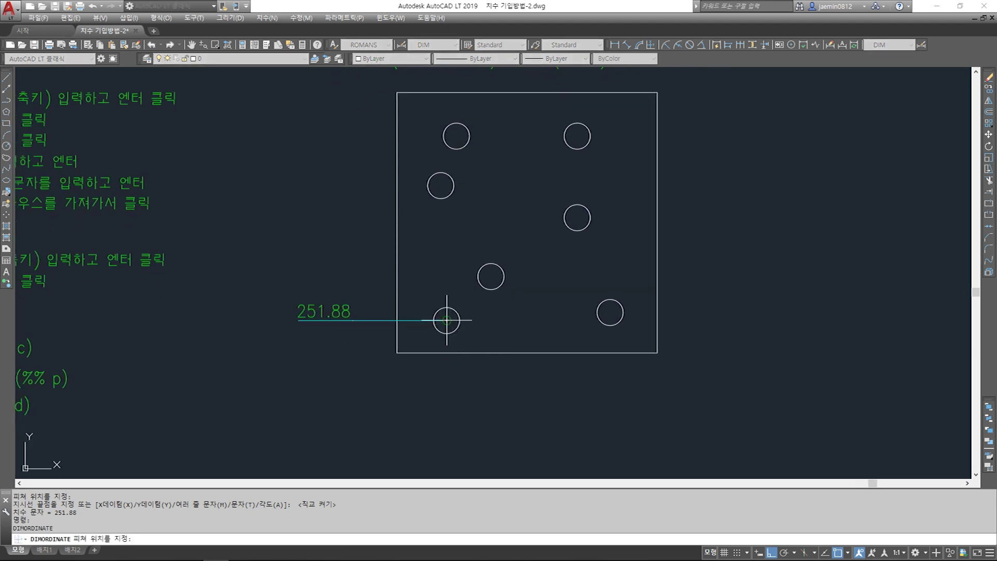
left_click(447, 320)
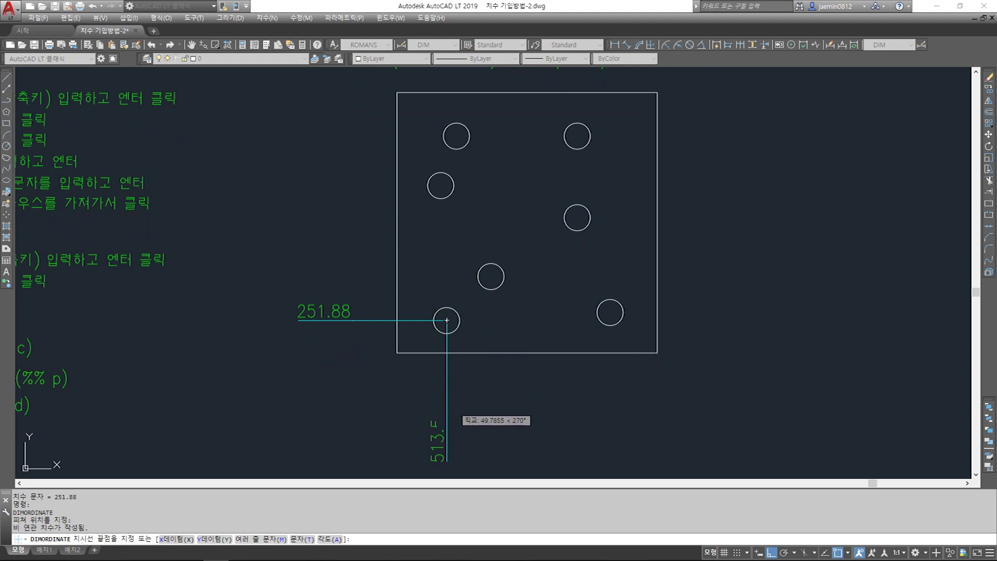
key("F8")
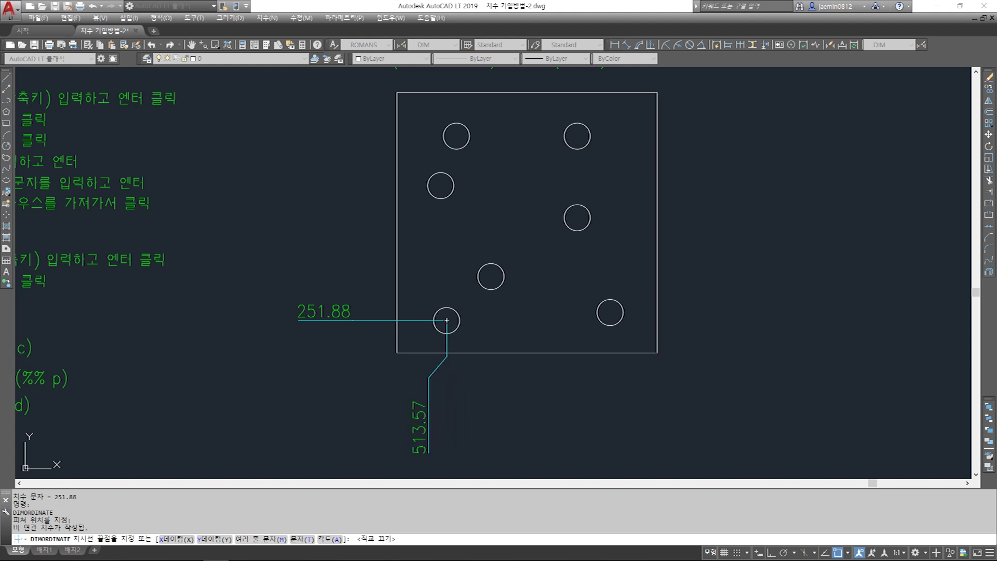
left_click(428, 452)
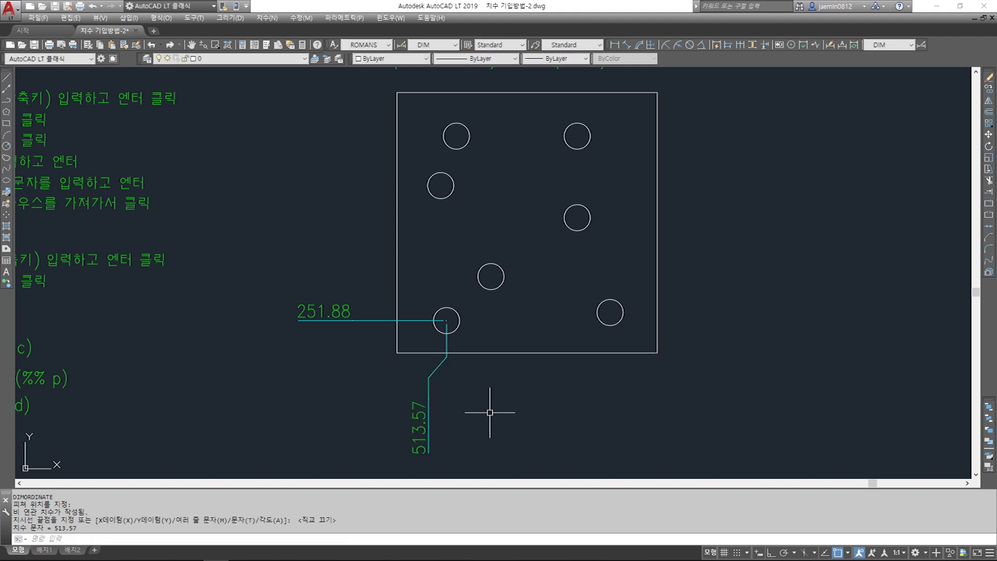
middle_click_drag(490, 412, 492, 363)
mouse_move(461, 329)
middle_mouse_down()
mouse_move(469, 371)
mouse_move(422, 364)
middle_mouse_up()
key("Escape")
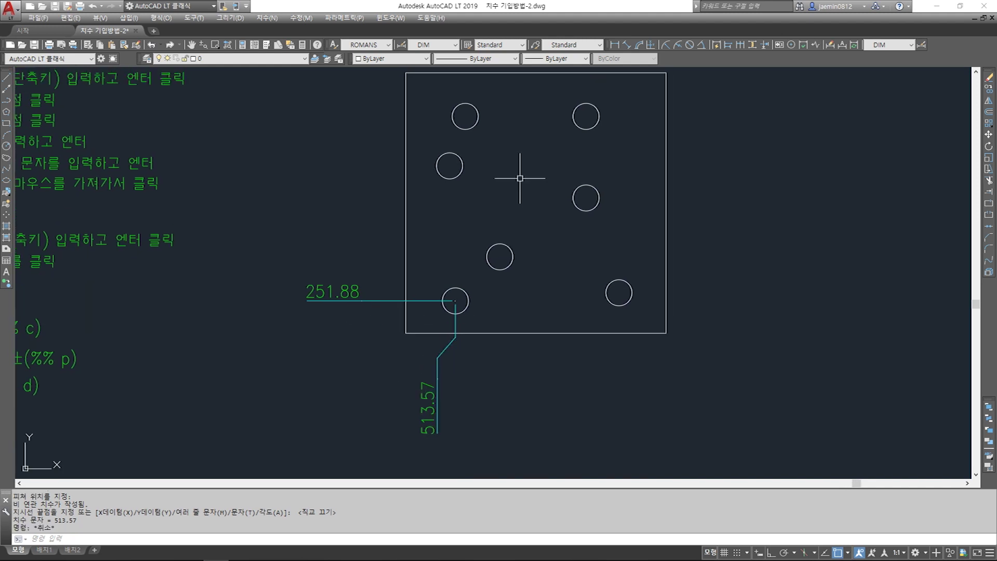
Add a vertical linear dimension from the square's lower-left corner to the lower-left circle's centre, placed left of the square
left_click(614, 44)
left_click(615, 46)
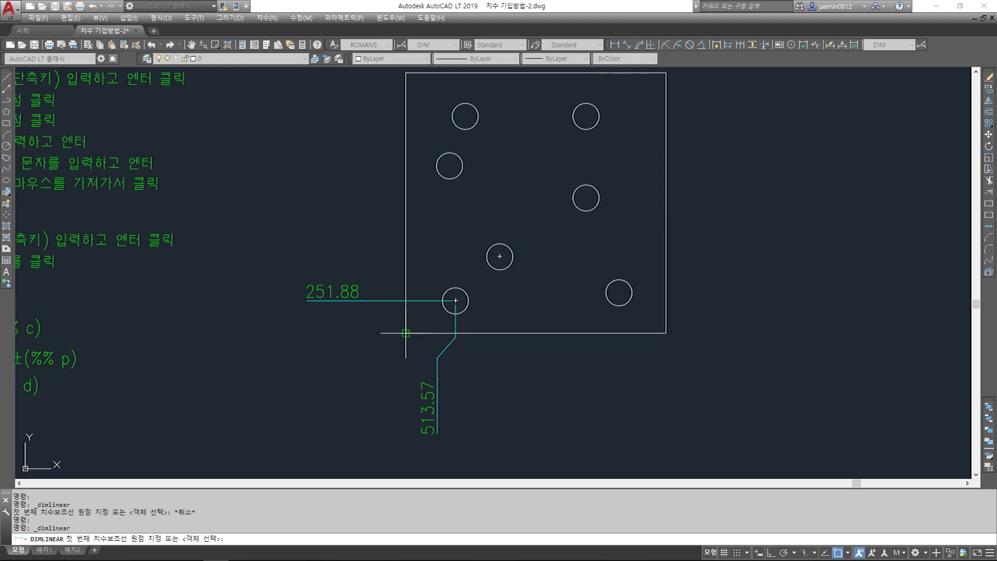
left_click(406, 333)
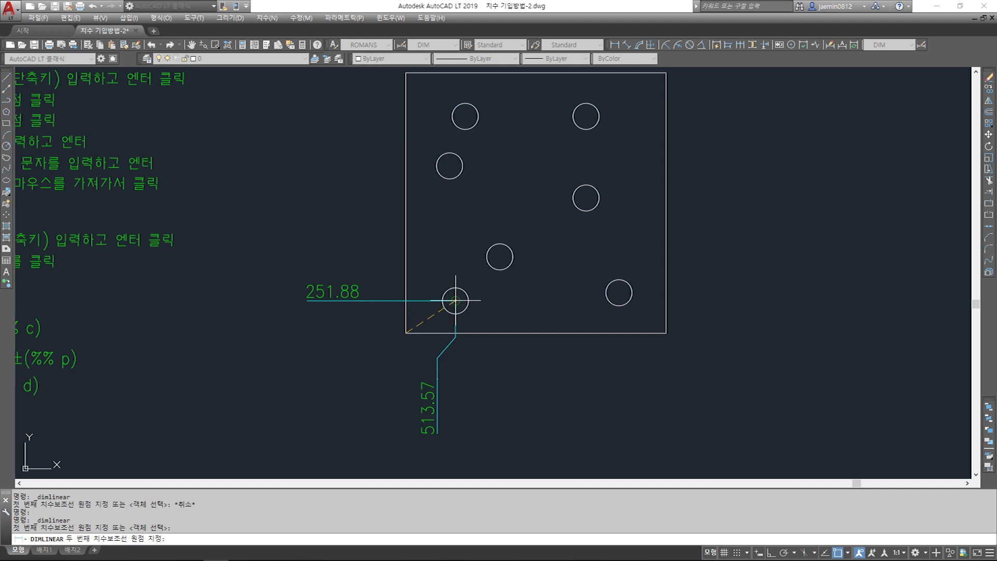
left_click(455, 300)
left_click(286, 331)
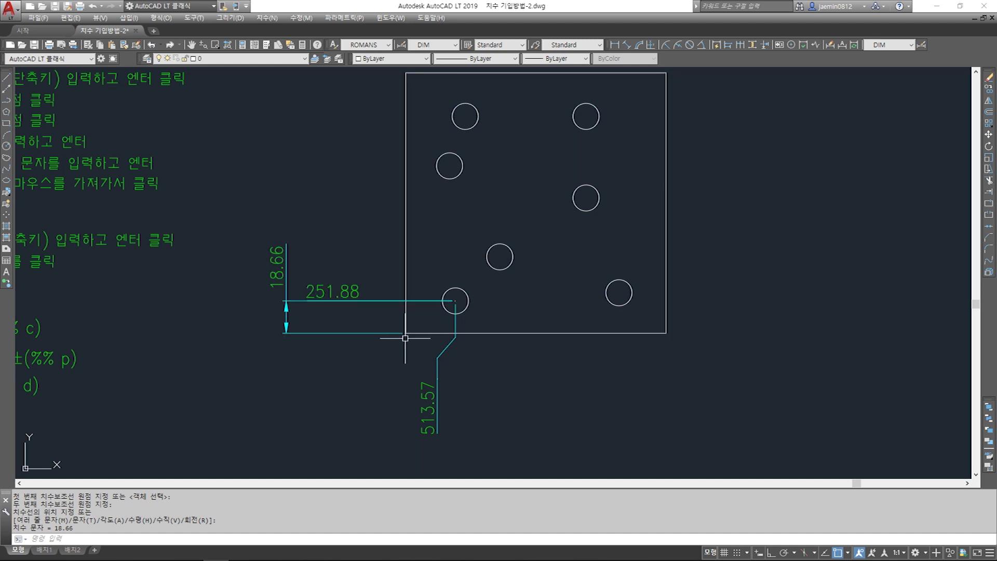
Add a Y ordinate dimension to the leftmost circle's centre with ortho on, its straight leader ending left of the square
middle_click_drag(487, 313, 485, 349)
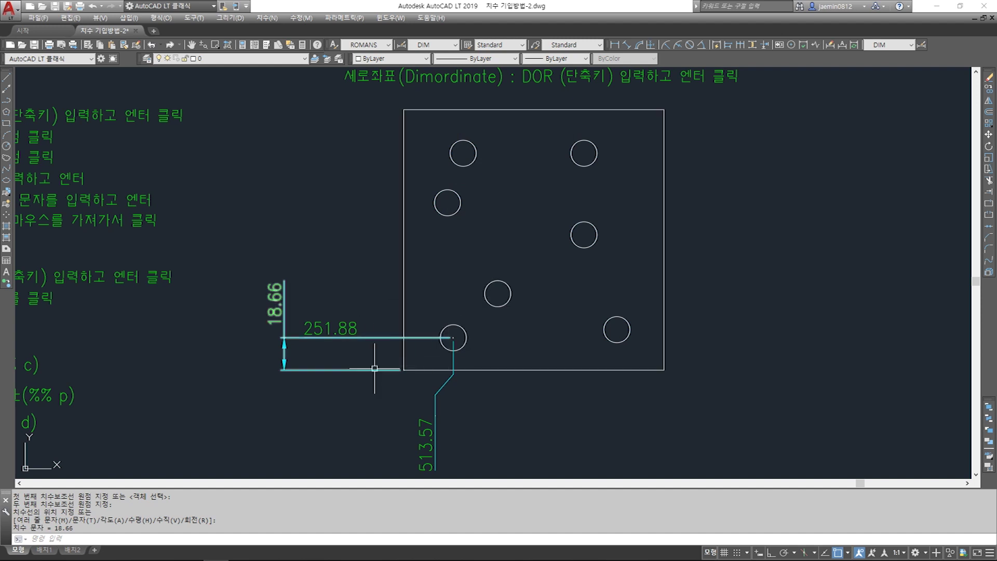
left_click(649, 45)
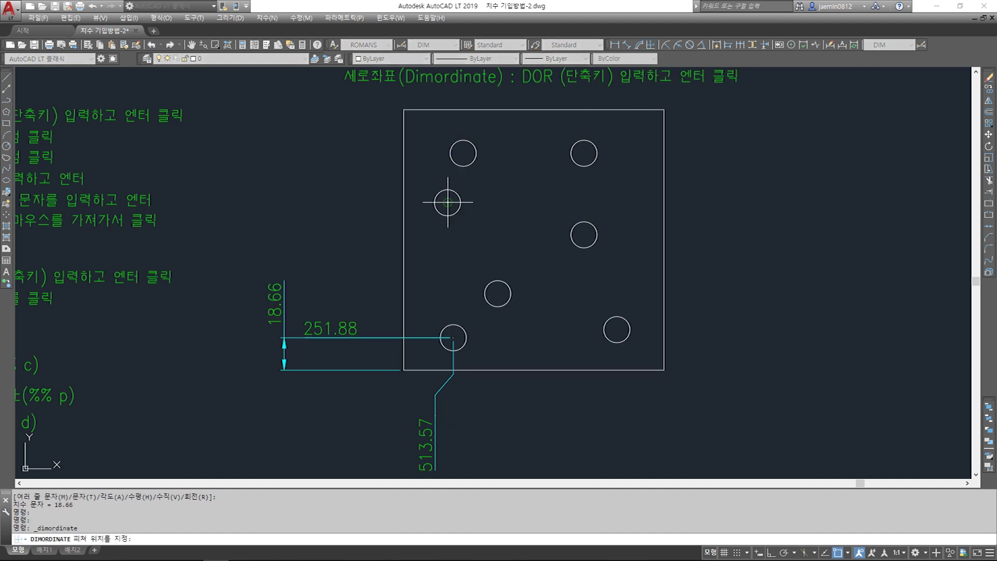
left_click(447, 202)
key("F8")
left_click(311, 210)
key("Escape")
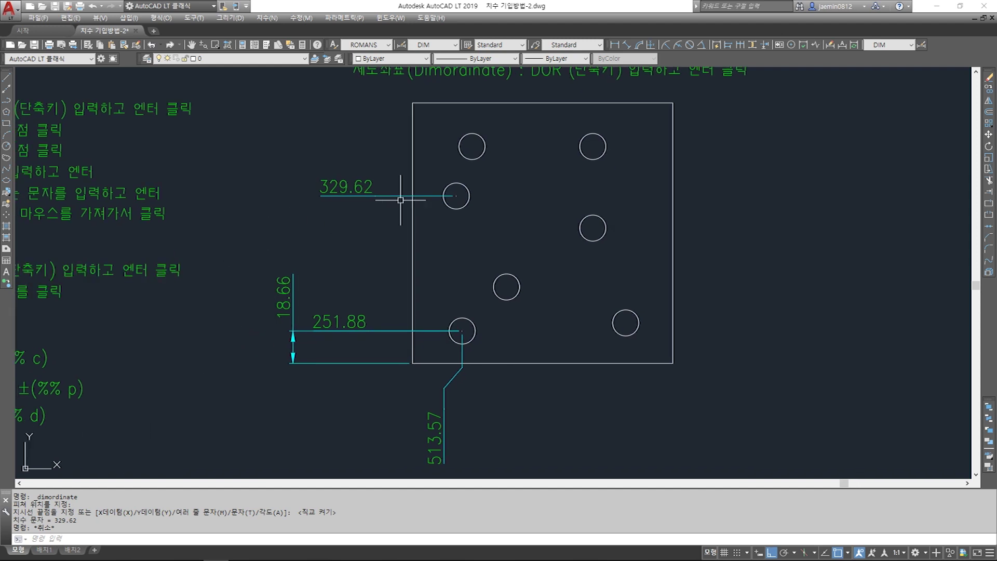
Add a horizontal linear dimension from the UCS origin to the lower-left circle's centre, placed below the square
scroll(459, 216, "down", 2)
scroll(460, 216, "down", 3)
scroll(127, 433, "up", 2)
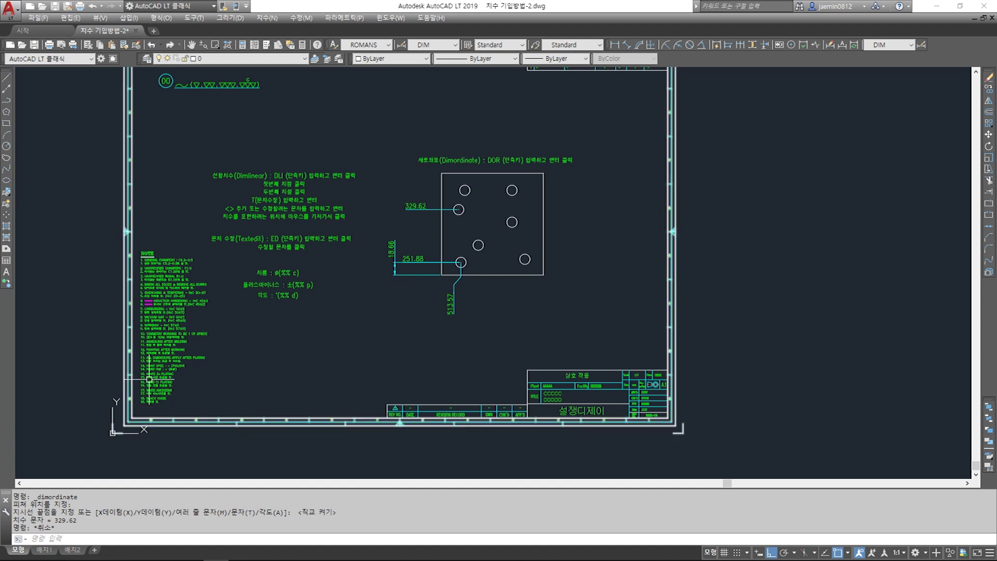
scroll(106, 423, "up", 5)
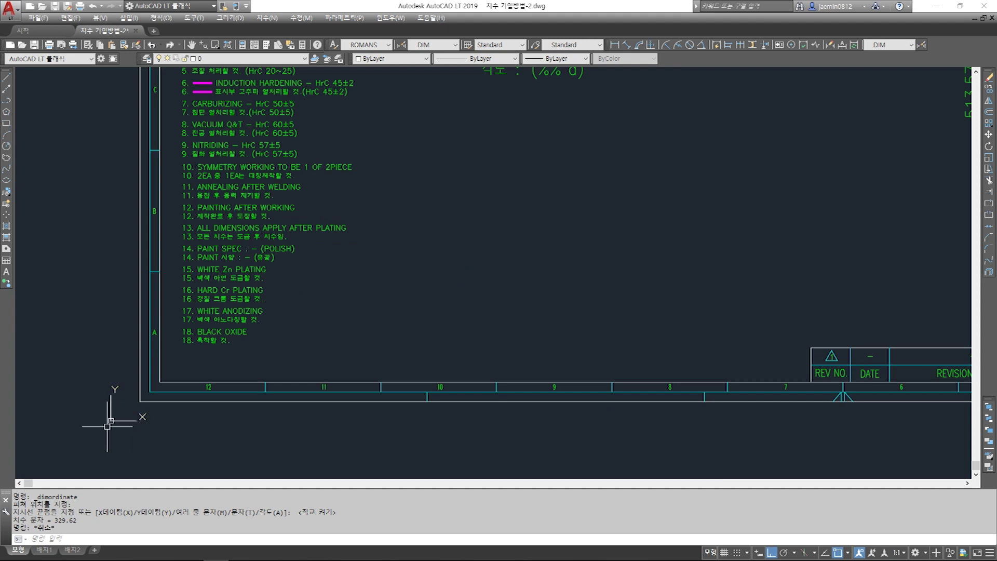
key("Escape")
type("aa")
key("Return")
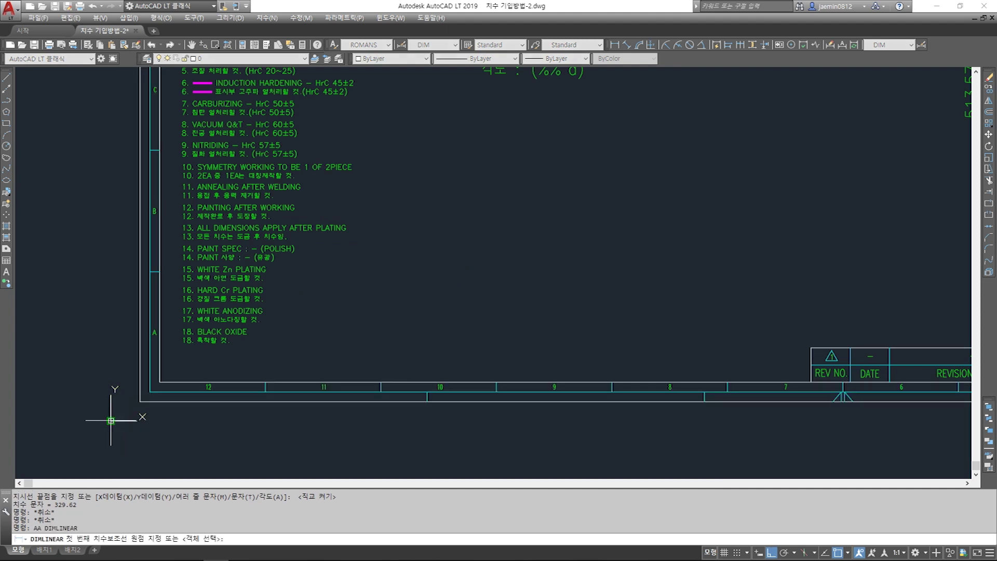
scroll(111, 422, "down", 4)
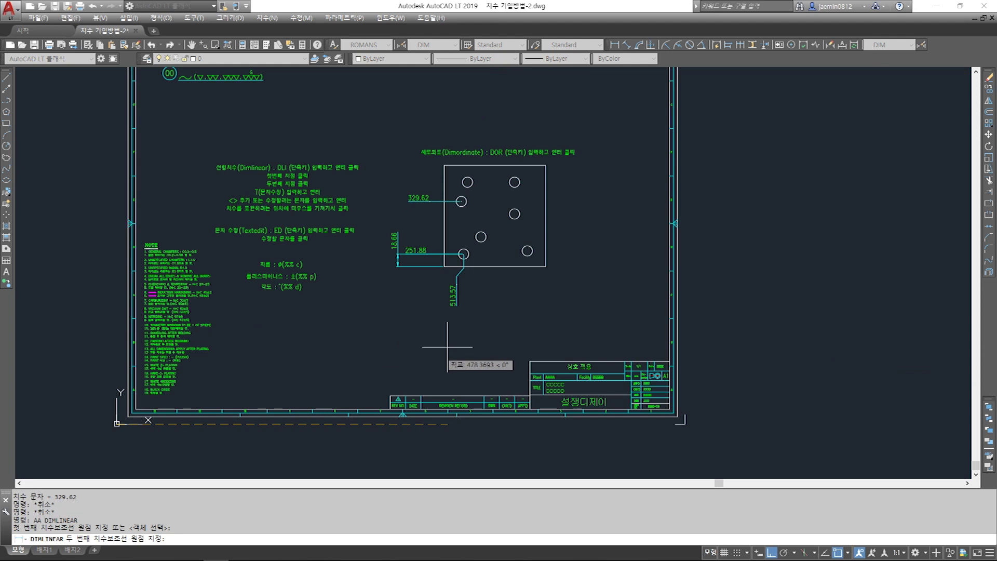
scroll(449, 312, "up", 4)
scroll(479, 232, "up", 2)
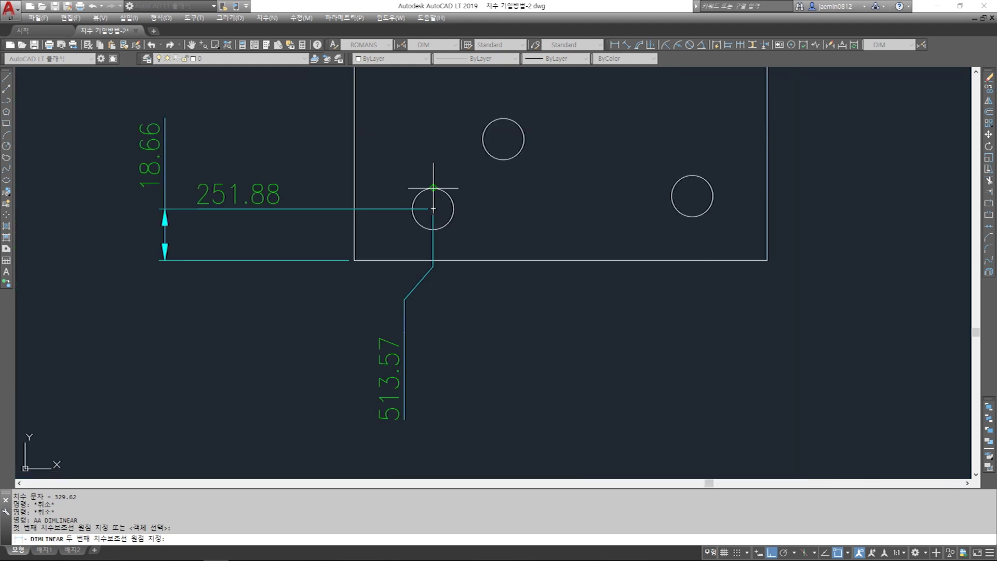
left_click(433, 208)
scroll(447, 244, "down", 3)
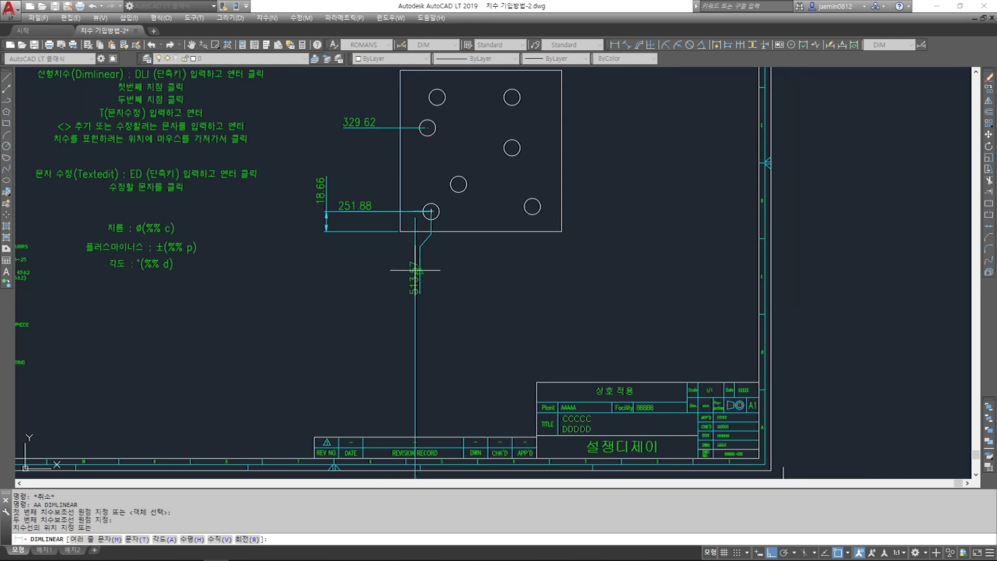
scroll(332, 415, "down", 1)
left_click(337, 345)
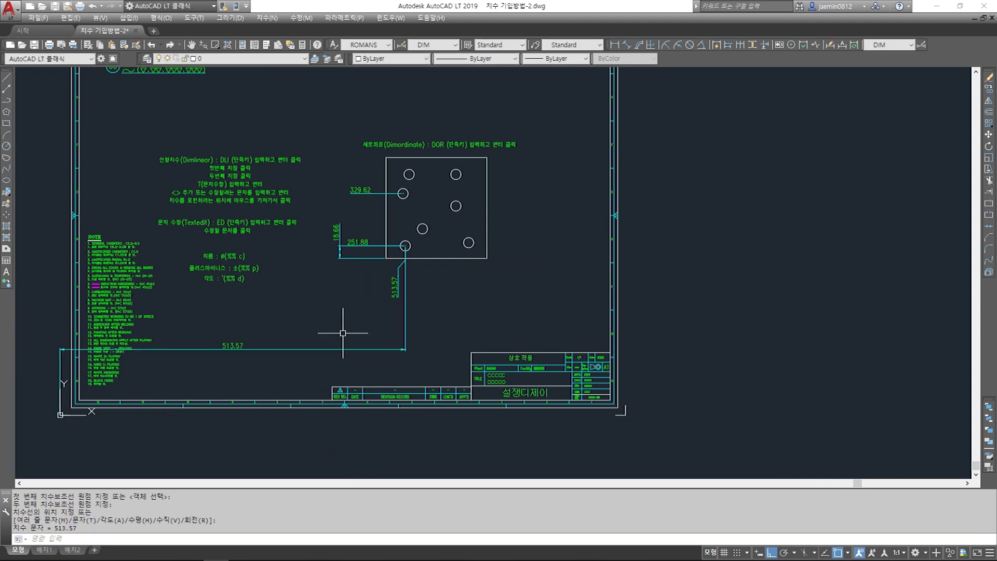
Add a vertical linear dimension from the lower-left circle's centre to the UCS origin, placed left of the drawing border
scroll(332, 333, "up", 4)
middle_click_drag(402, 308, 429, 321)
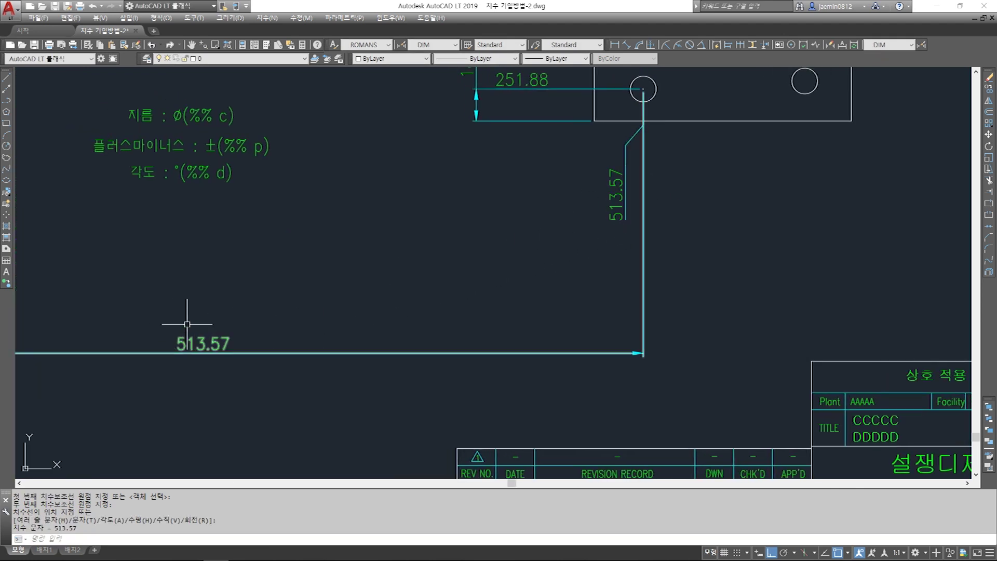
scroll(151, 396, "down", 3)
scroll(205, 384, "up", 1)
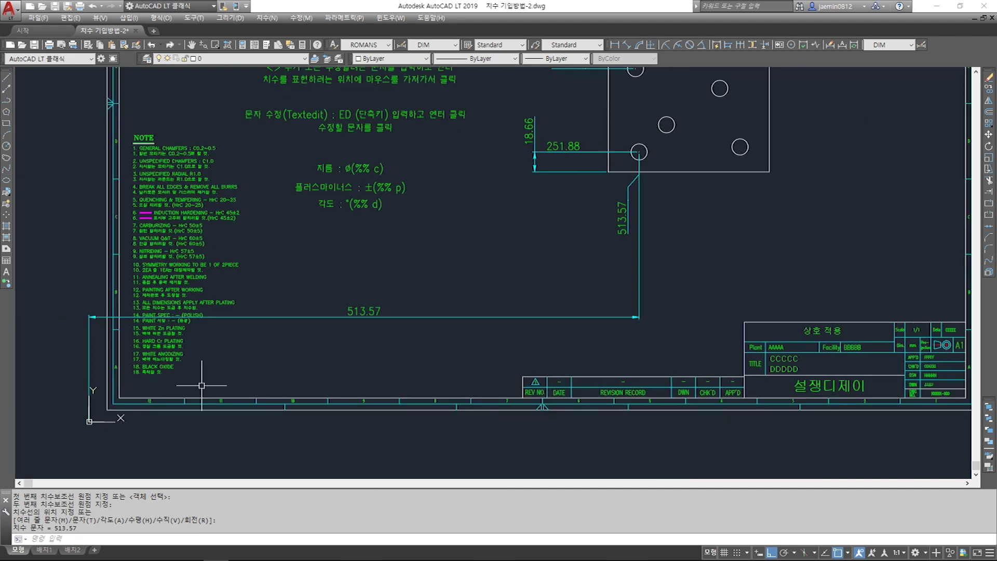
scroll(387, 289, "up", 2)
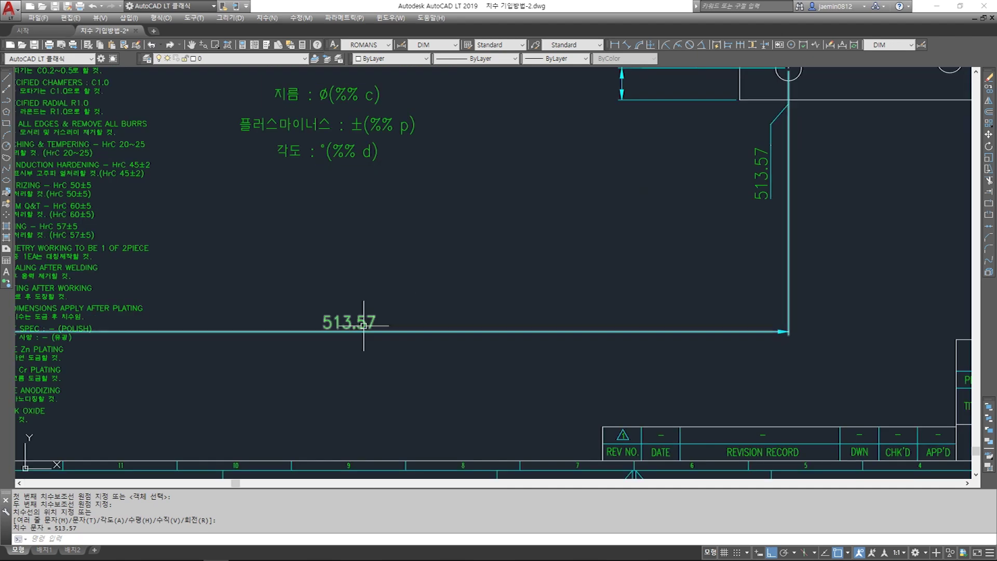
scroll(444, 352, "down", 3)
key("Escape")
scroll(647, 149, "up", 4)
type("aa")
key("space")
left_click(646, 149)
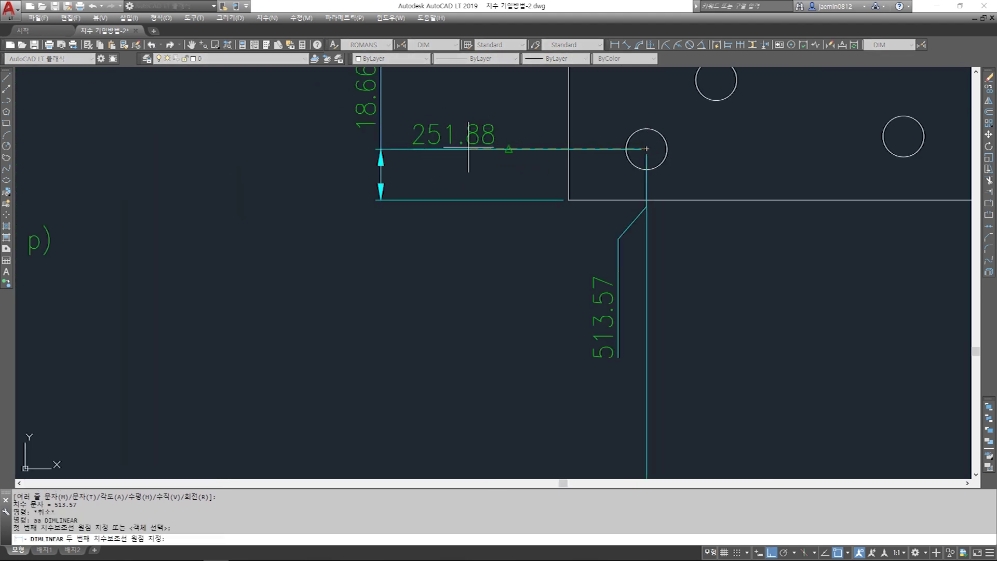
scroll(481, 151, "down", 4)
scroll(296, 273, "up", 5)
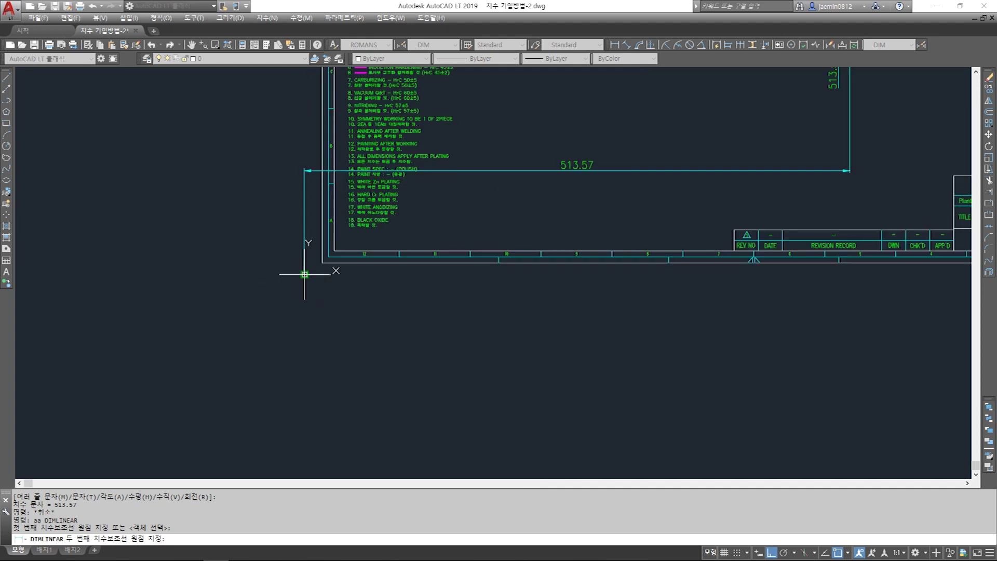
left_click(304, 274)
left_click(263, 256)
Shift the long vertical linear dimension inside the drawing border, just left of the square
middle_click_drag(243, 151, 232, 191)
left_click(258, 192)
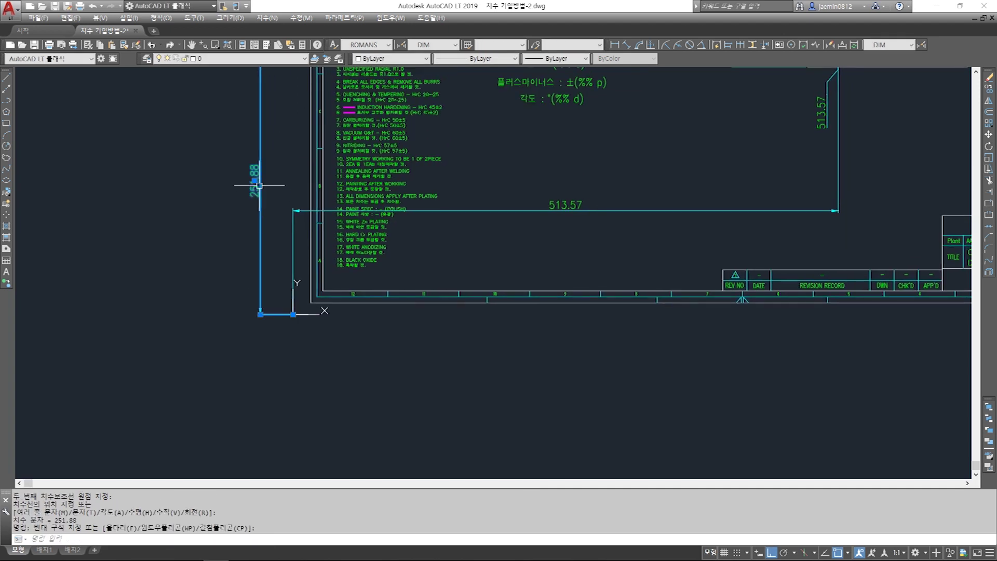
left_click(254, 180)
scroll(456, 278, "down", 3)
key("Escape")
Compare the linear dimensions from the UCS origin with the ordinate dimensions at the lower-left circle
scroll(493, 283, "up", 5)
scroll(353, 358, "down", 2)
middle_click_drag(354, 358, 444, 298)
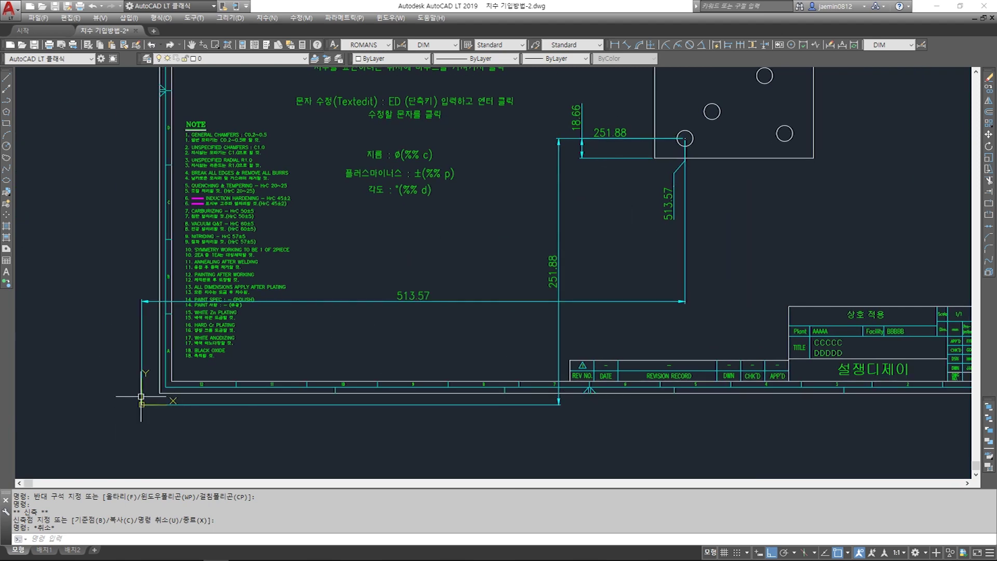
scroll(383, 289, "down", 1)
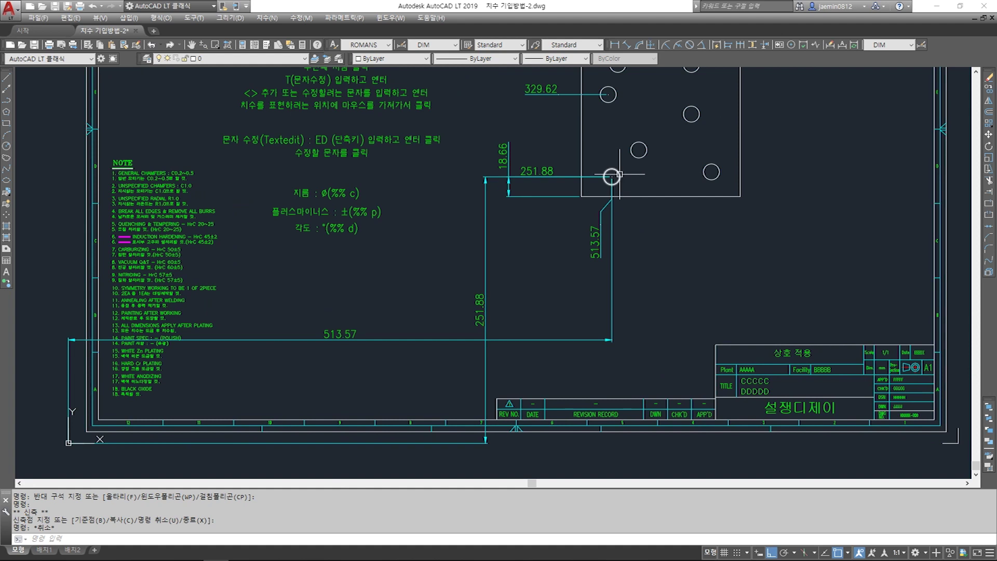
scroll(502, 294, "up", 3)
middle_click_drag(502, 294, 471, 328)
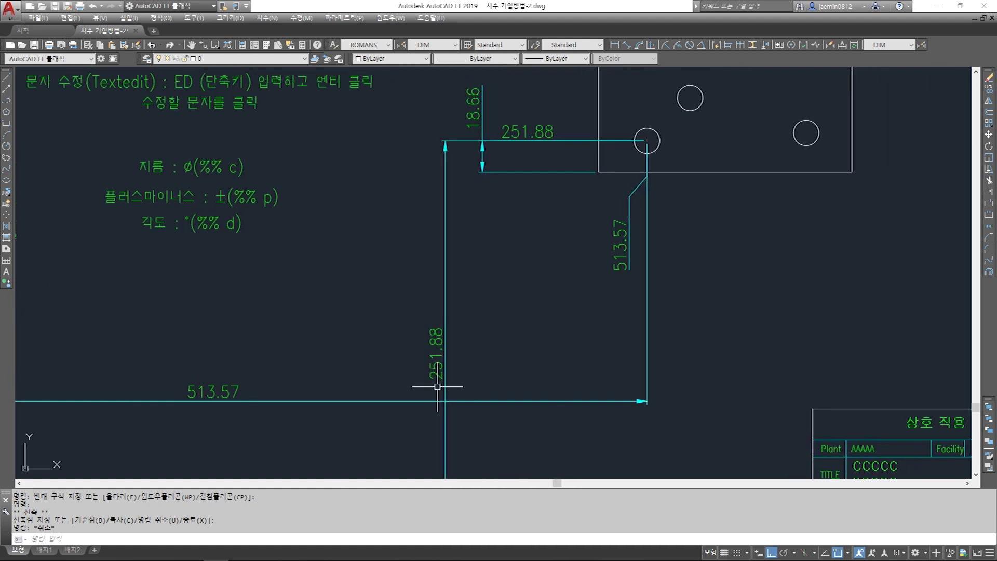
left_click(523, 127)
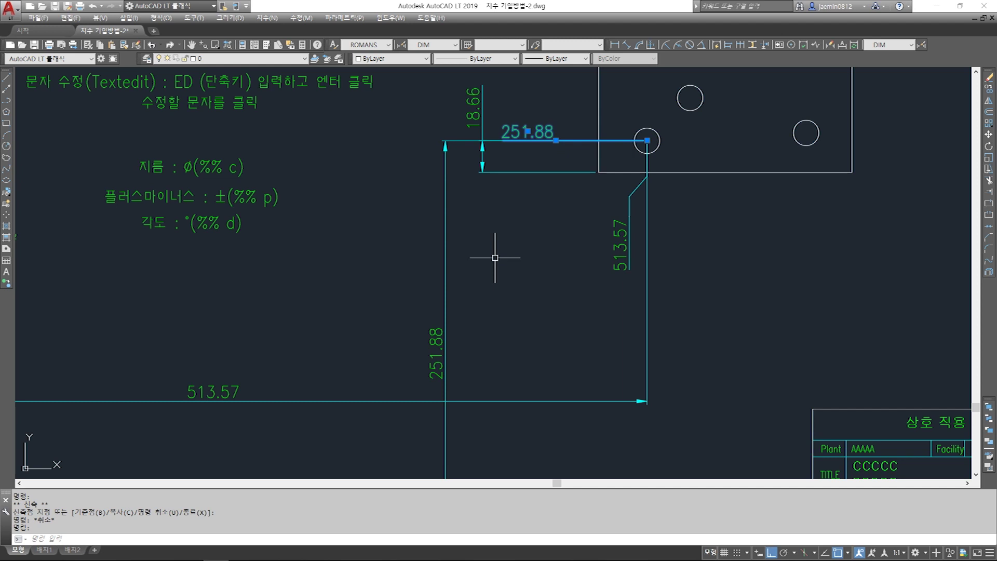
scroll(495, 258, "down", 2)
key("Escape")
Delete the two long linear dimensions that run from the UCS origin to the lower-left circle
middle_click_drag(597, 223, 547, 280)
left_click(594, 316)
left_click(429, 394)
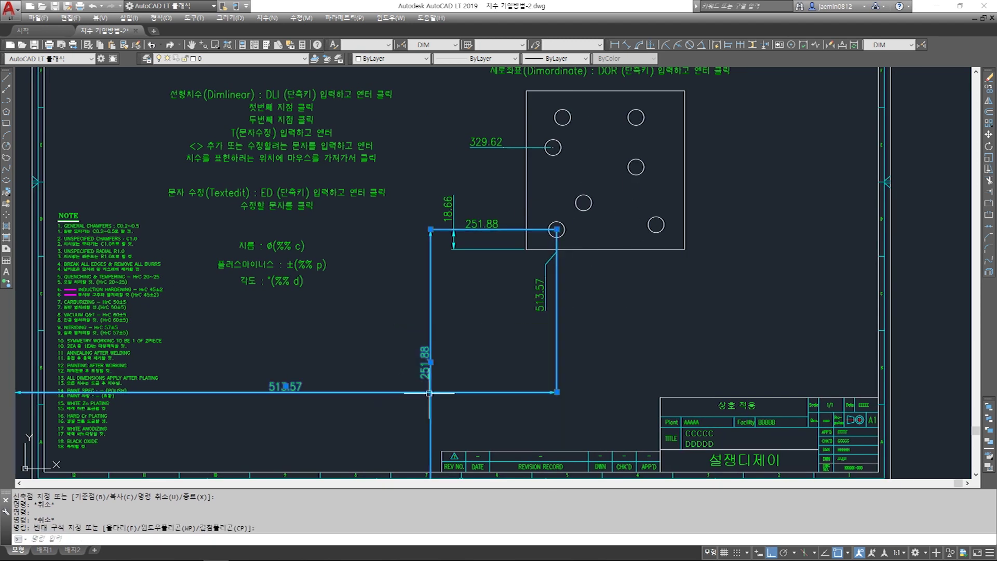
key("Delete")
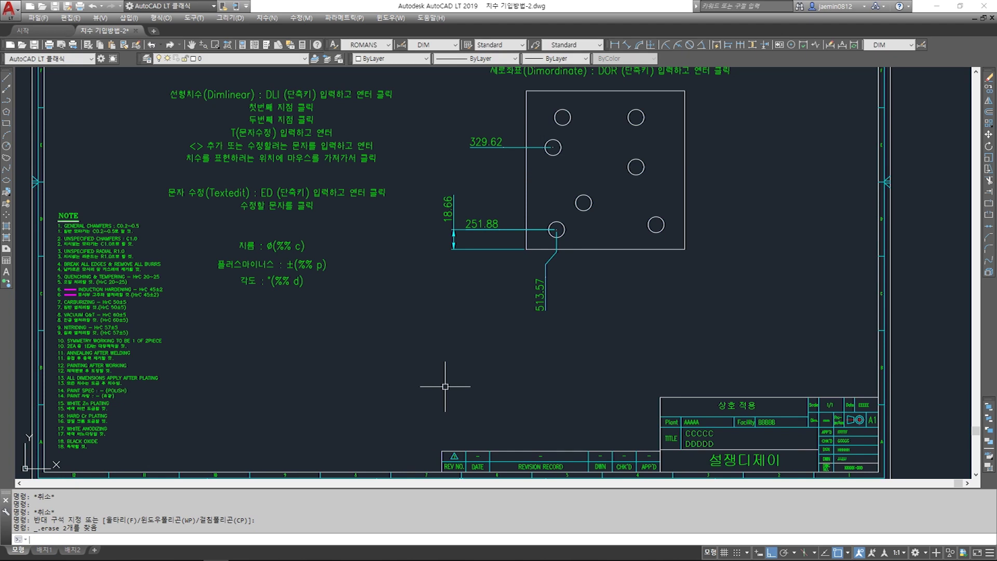
Add a horizontal linear dimension from the square's lower-left corner to the lower-left circle's centre, placed below the square
scroll(545, 229, "up", 2)
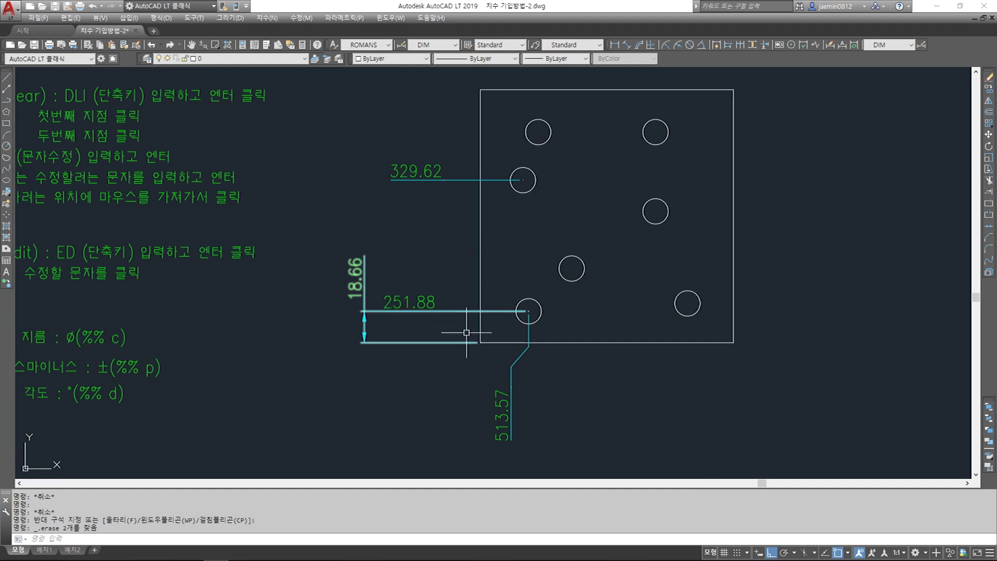
type("dli")
key("Return")
left_click(480, 342)
left_click(528, 311)
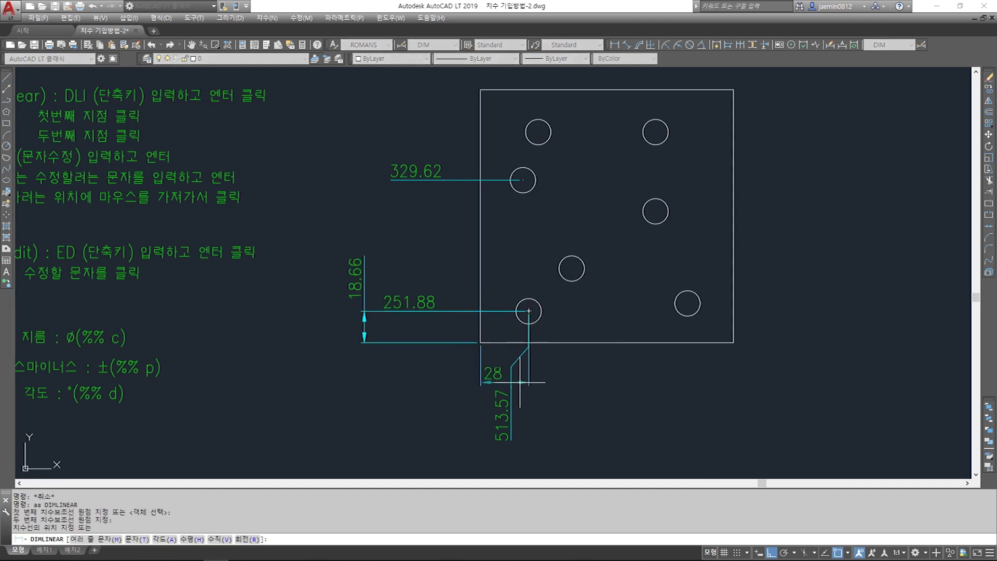
middle_click_drag(529, 311, 528, 267)
left_click(479, 429)
key("Escape")
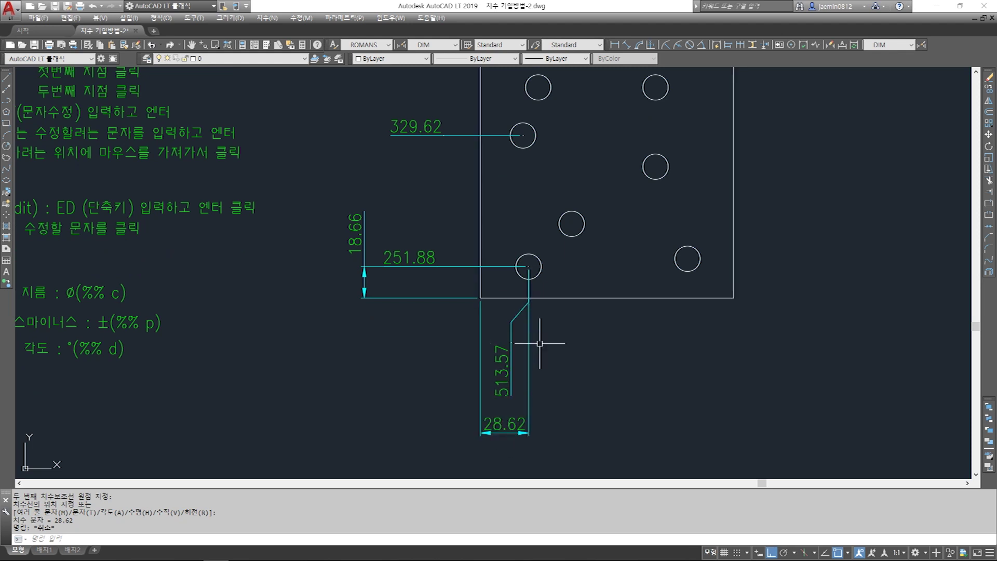
Delete the three ordinate dimensions on the lower-left and leftmost circles
middle_click_drag(537, 314, 503, 332)
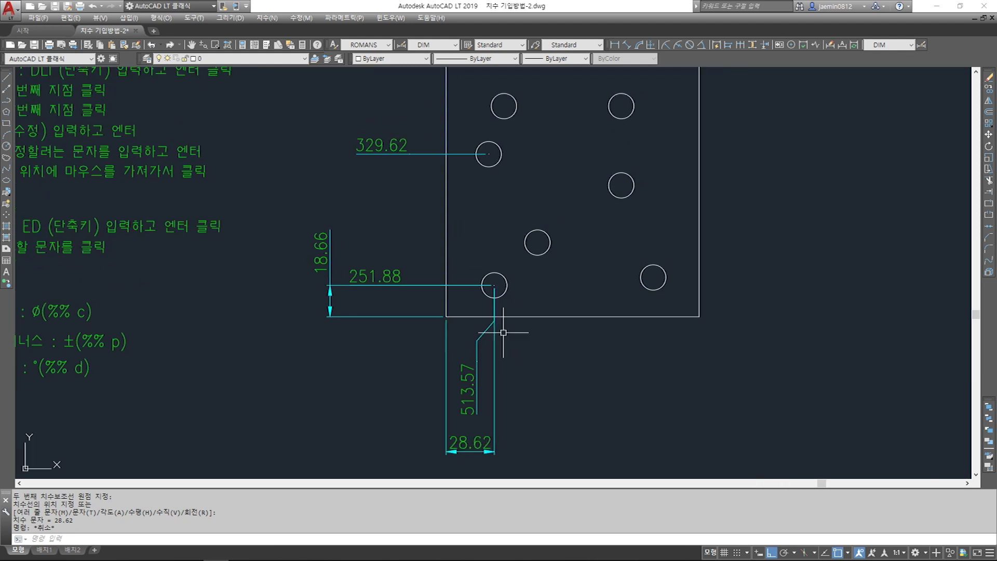
left_click(478, 344)
left_click(397, 284)
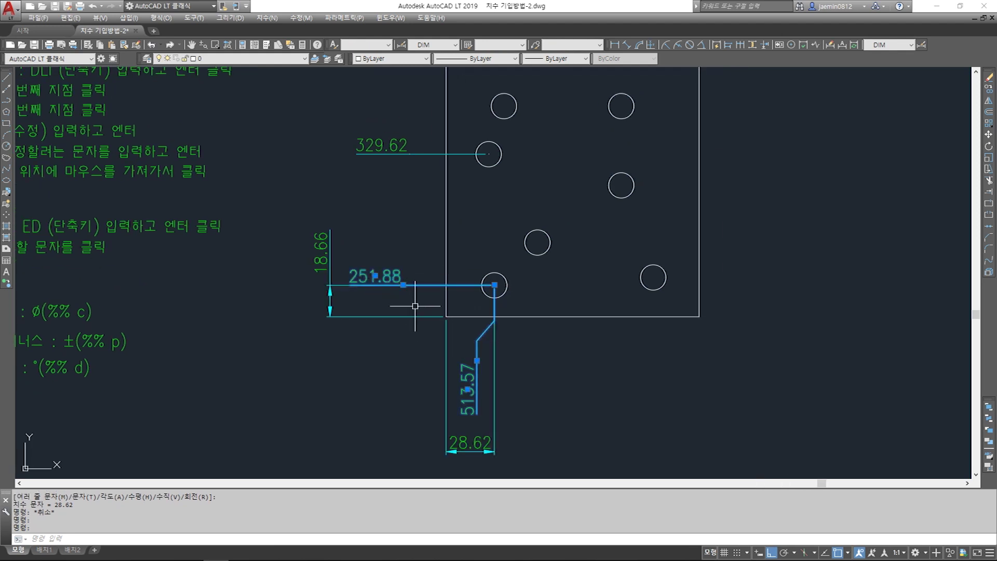
mouse_move(414, 307)
middle_mouse_down()
mouse_move(402, 338)
mouse_move(412, 292)
middle_mouse_up()
left_click(394, 185)
key("Delete")
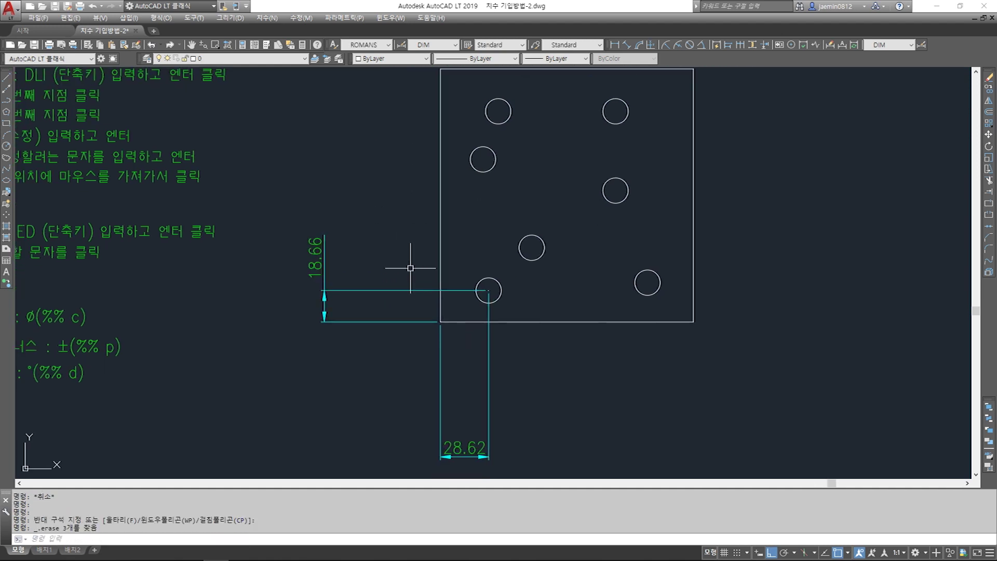
Delete the two remaining linear dimensions between the square's corner and the lower-left circle
left_click_drag(410, 268, 363, 345)
left_click_drag(457, 353, 412, 385)
key("Delete")
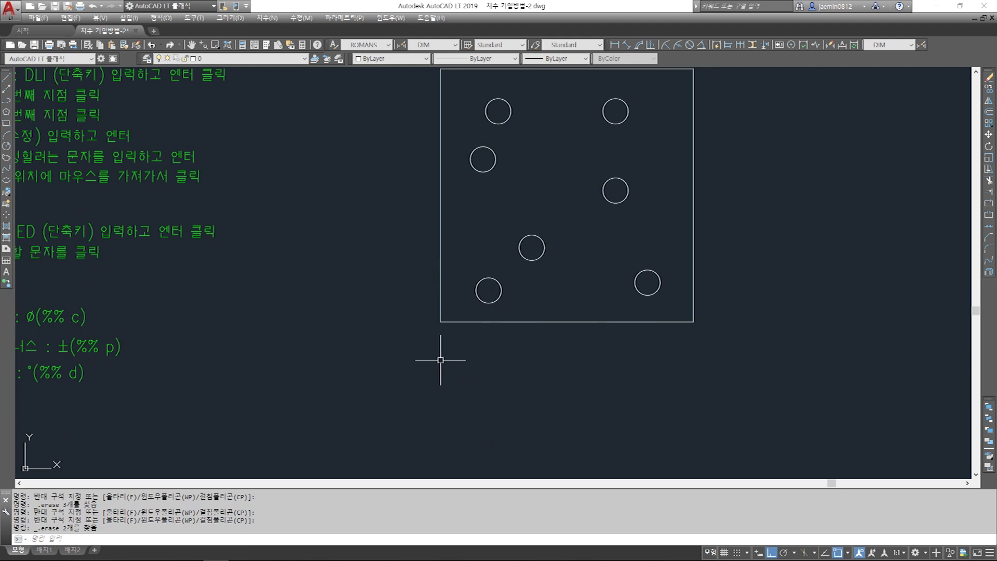
Copy the Dimordinate note straight up so that the copy sits above the original
middle_click_drag(429, 360, 398, 433)
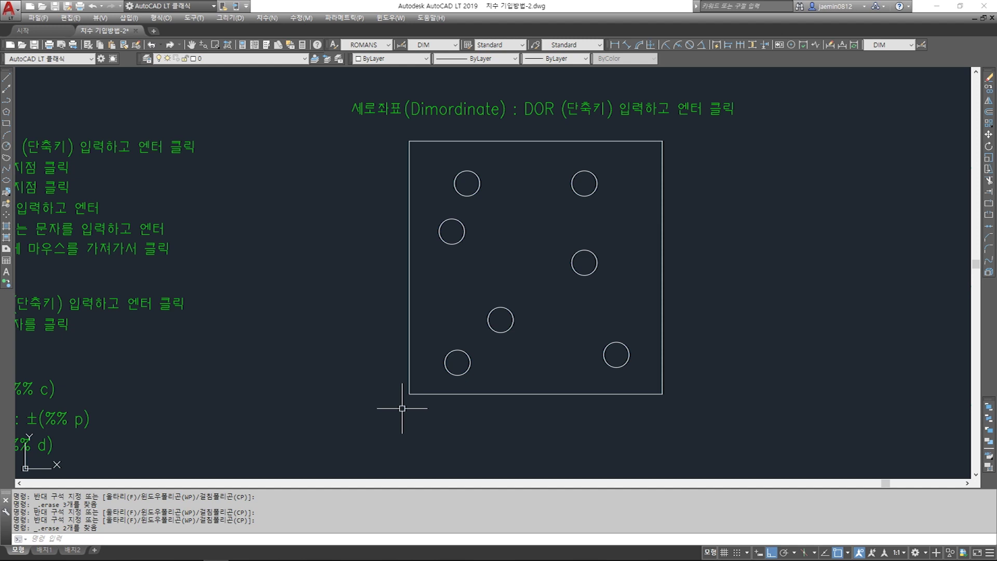
middle_click_drag(488, 120, 481, 173)
type("cc")
key("Escape")
type("cc")
key("Return")
left_click(557, 144)
key("Return")
left_click(784, 241)
left_click(796, 204)
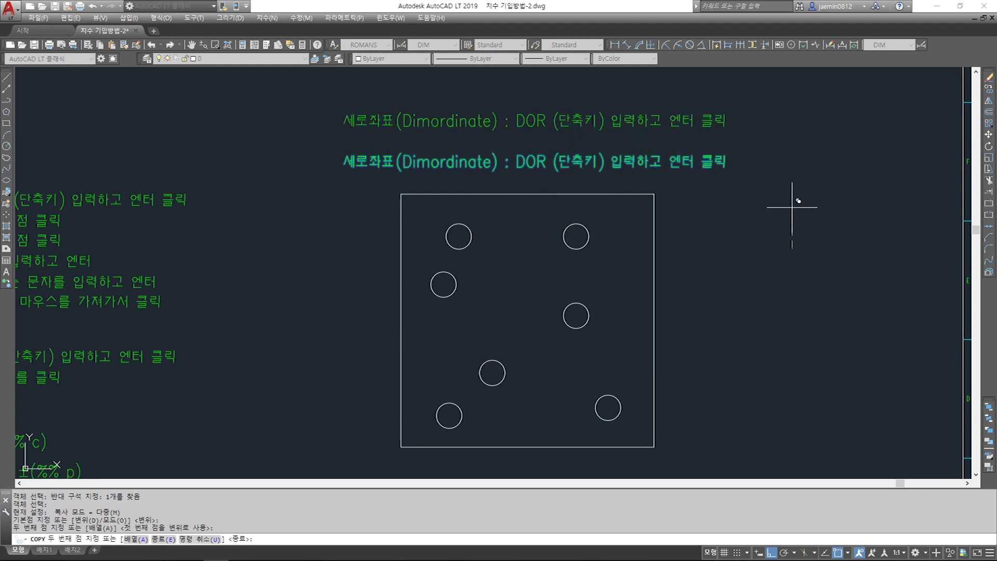
key("Escape")
Move the lower Dimordinate note up, closer to the copy above it
type("m")
key("Return")
left_click(568, 171)
left_click(569, 158)
key("Return")
left_click(774, 195)
left_click(500, 161)
key("Escape")
Replace the label 세로좌표(Dimordinate) in the lower note with UCS
double_click(500, 156)
left_click_drag(500, 151, 422, 152)
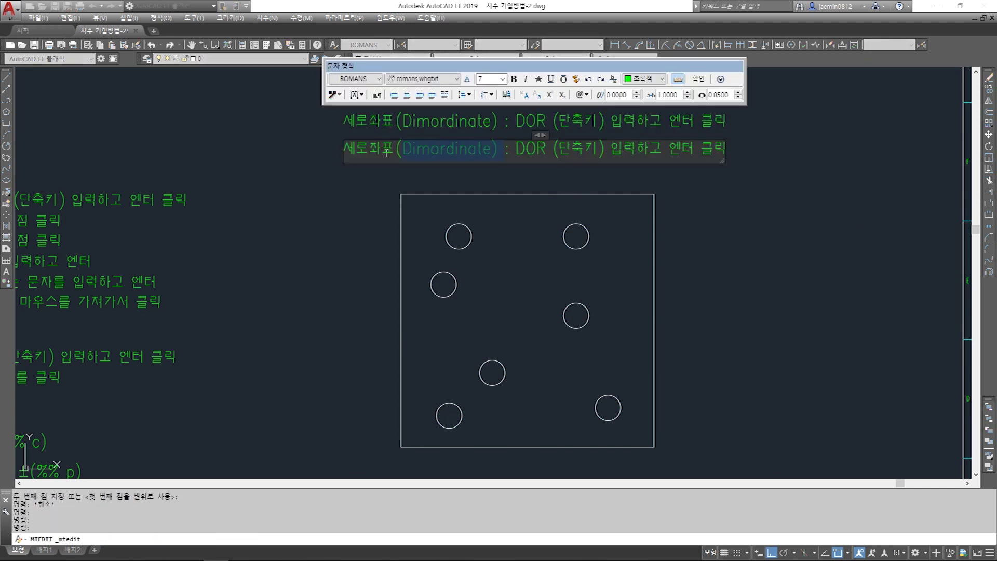
key("Delete")
type("uc")
key("BackSpace")
key("BackSpace")
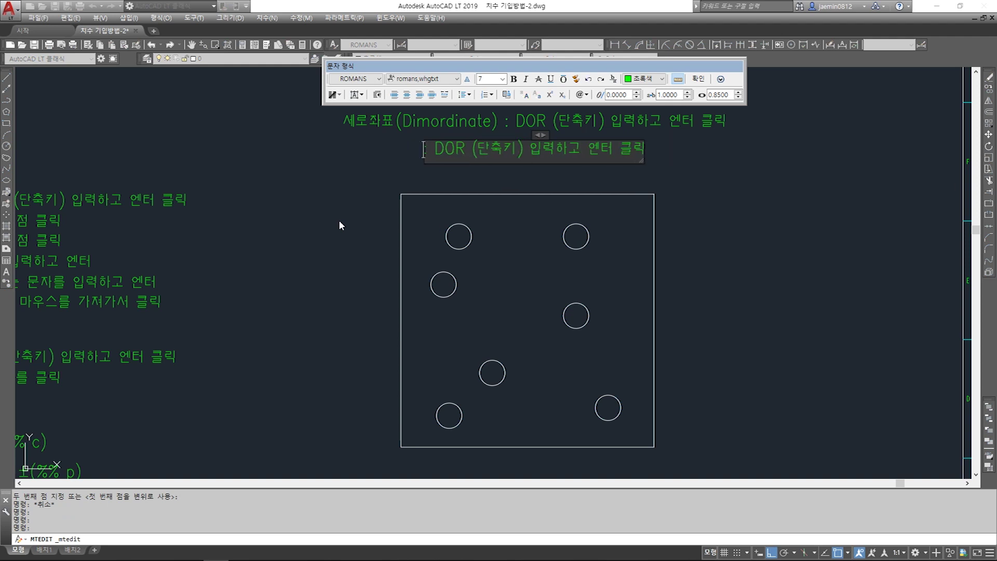
type("UCS")
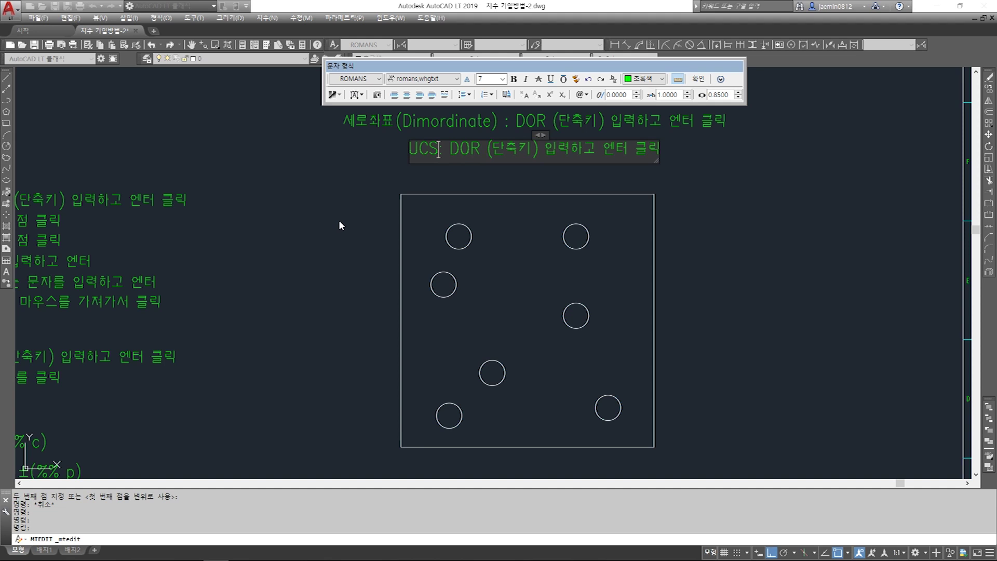
Remove the ": DOR" part following UCS in the lower note
key("Delete")
key("Delete")
key("Delete")
key("Delete")
key("Delete")
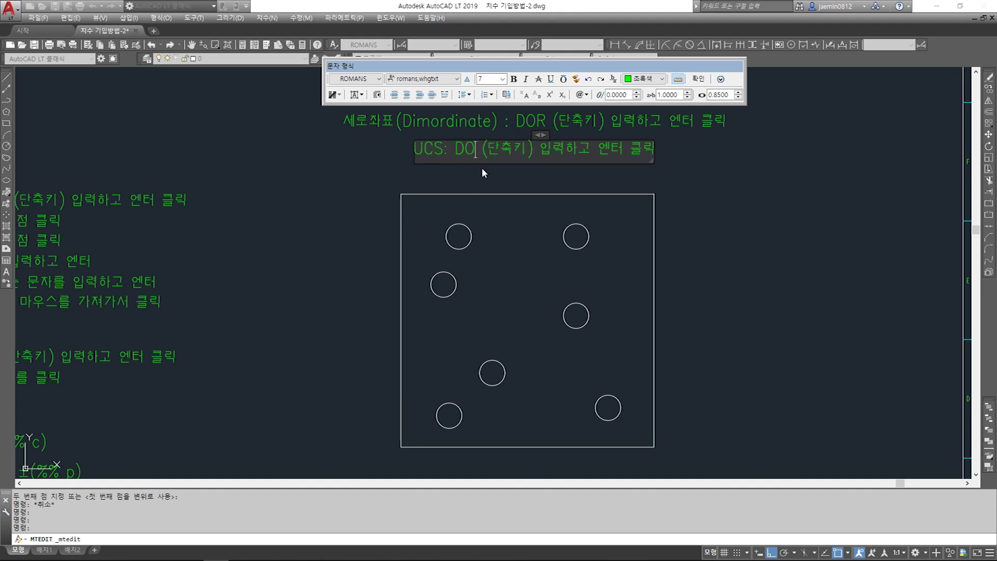
Add a second line to the UCS note reading O 엔터 클릭
left_click(632, 157)
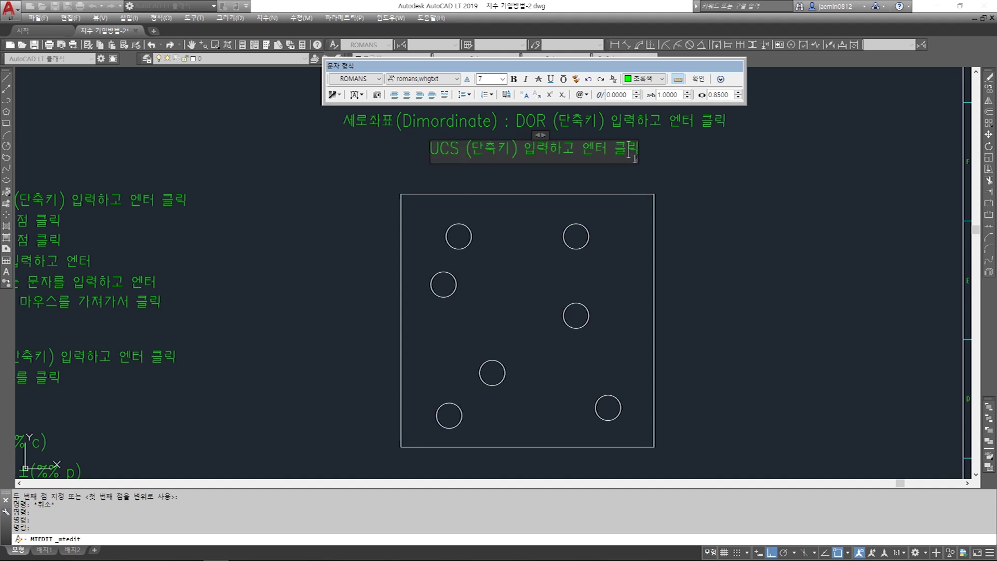
key("Return")
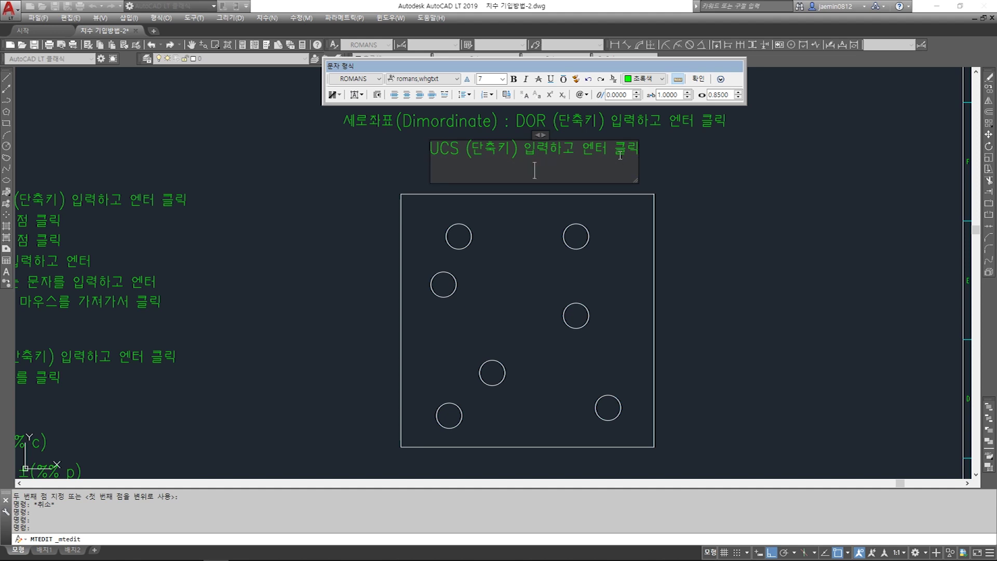
type("ㅐ")
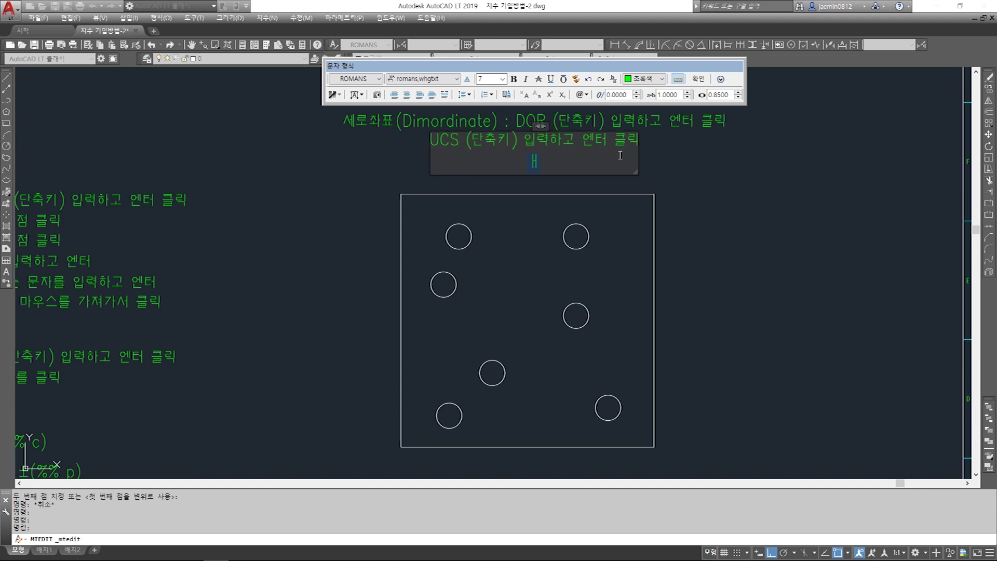
key("BackSpace")
type("ㅐ")
key("BackSpace")
type("O")
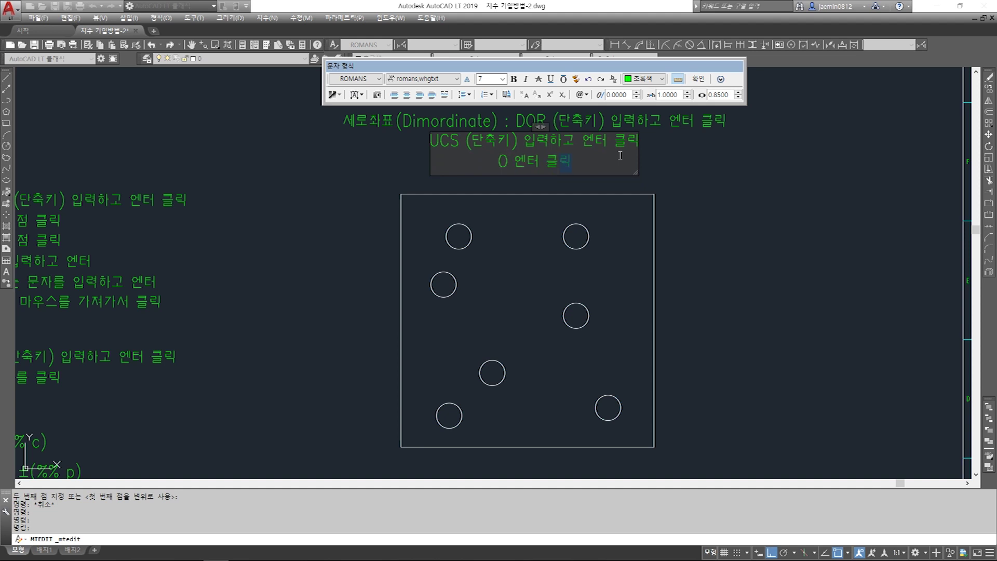
type(" 엔터 클릭")
Add a third line to the UCS note reading 원하는 임의의 원점을 클릭 and finish editing
key("Return")
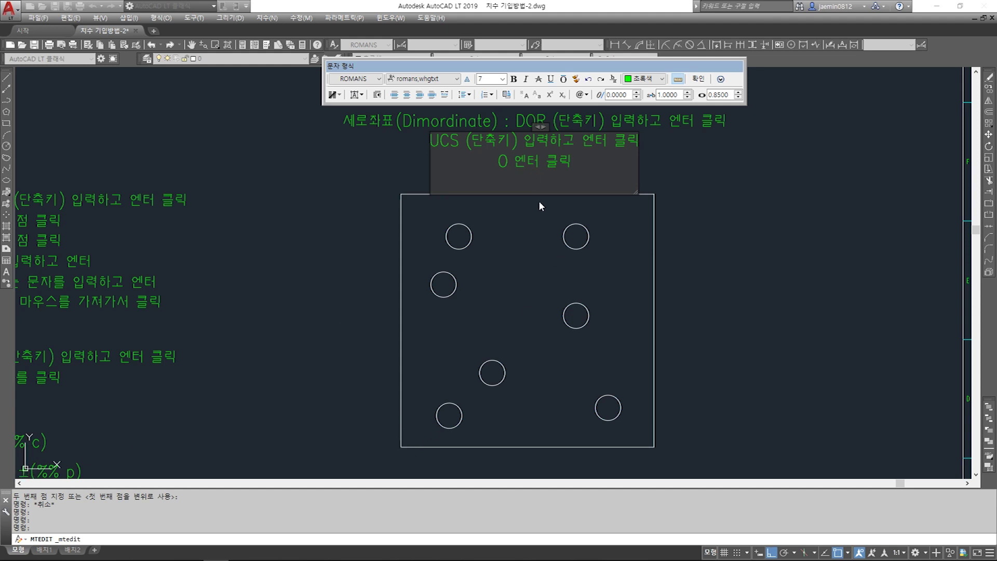
type("우하는 임ㅇ")
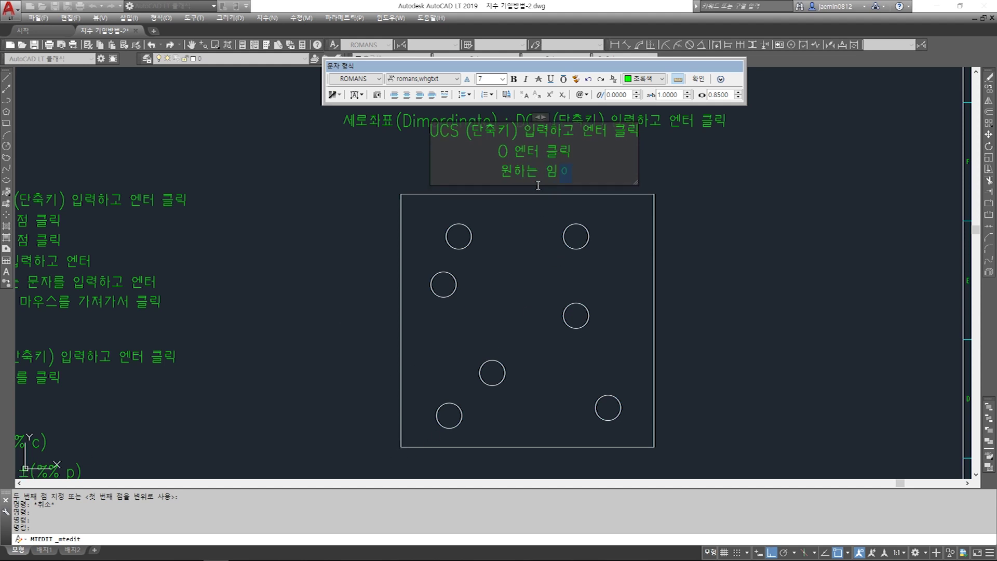
type("의 원")
type("점")
type("을 클리기")
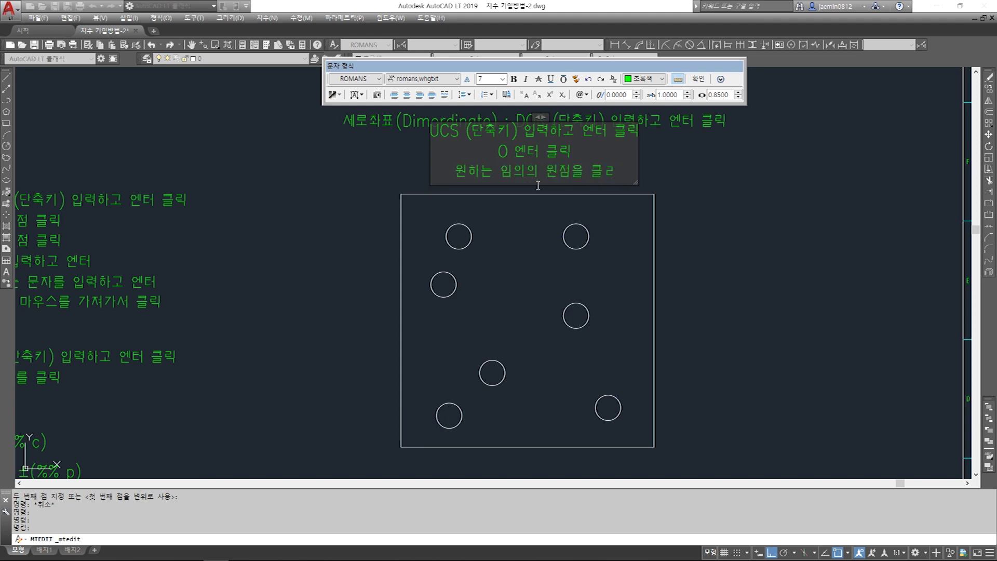
key("BackSpace")
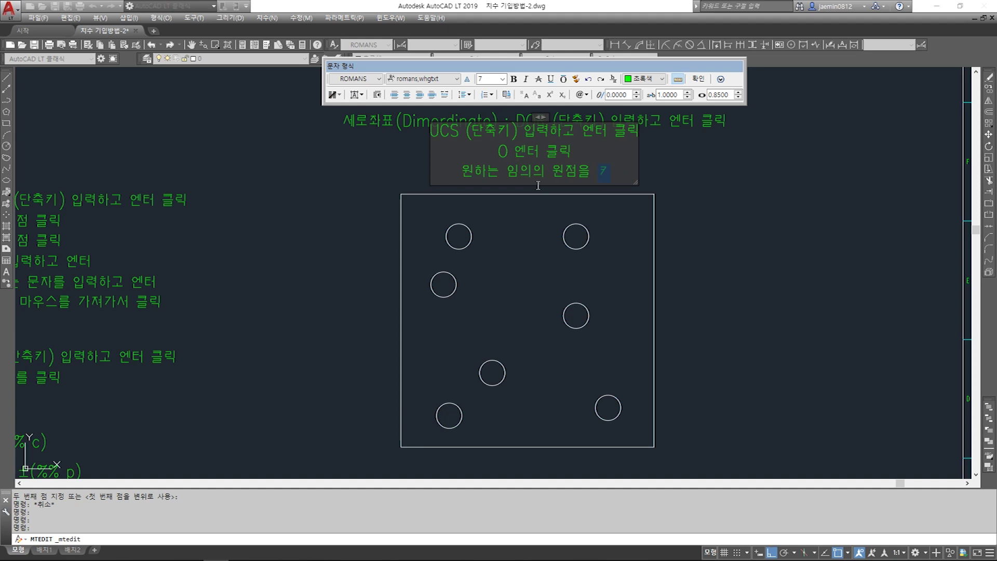
key("Escape")
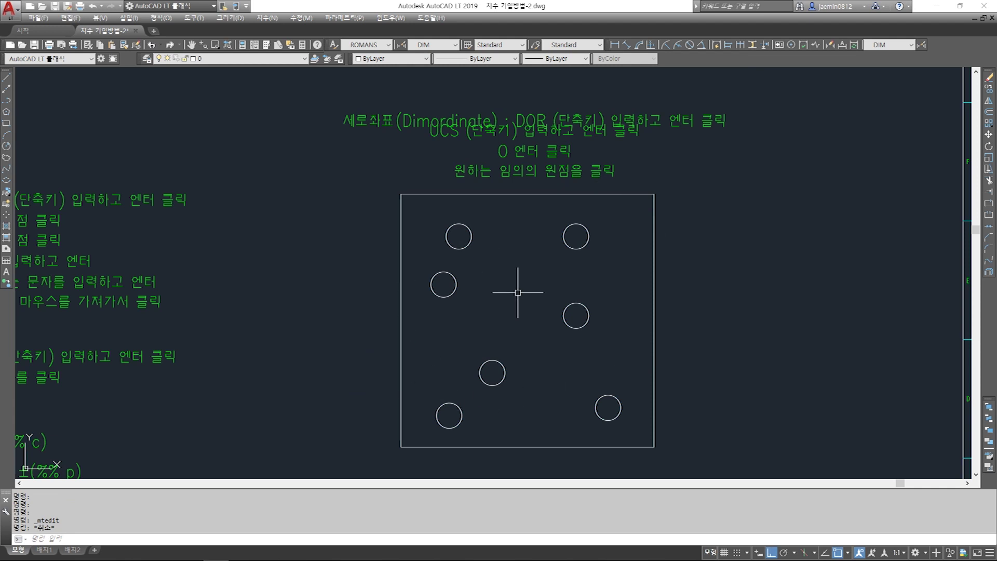
key("Return")
key("Escape")
key("Escape")
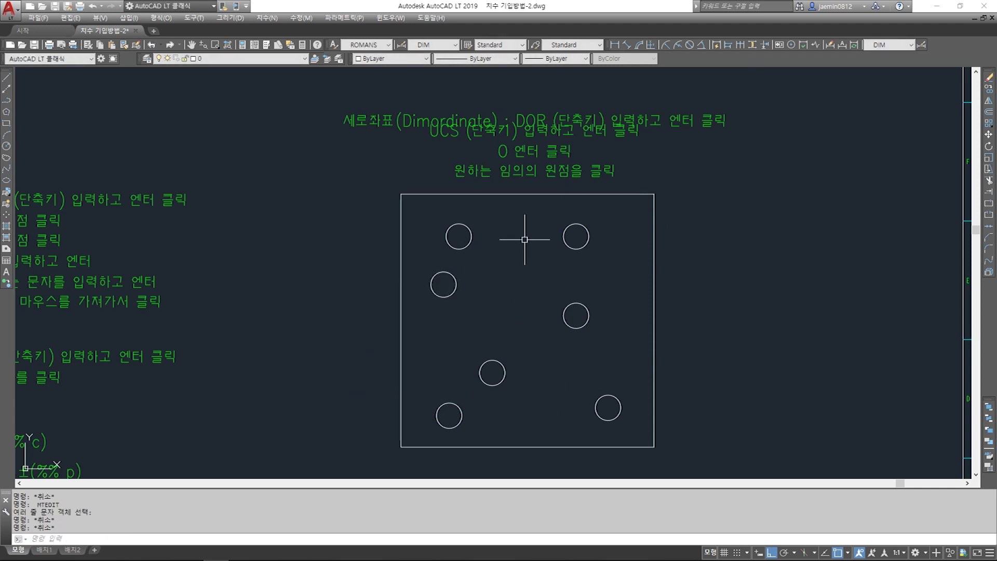
Move the UCS note and the square with its circles straight down about 10 units
type("m")
key("Return")
scroll(436, 258, "down", 2)
left_click(581, 208)
left_click(405, 379)
left_click(579, 243)
left_click(553, 318)
key("Return")
left_click(583, 306)
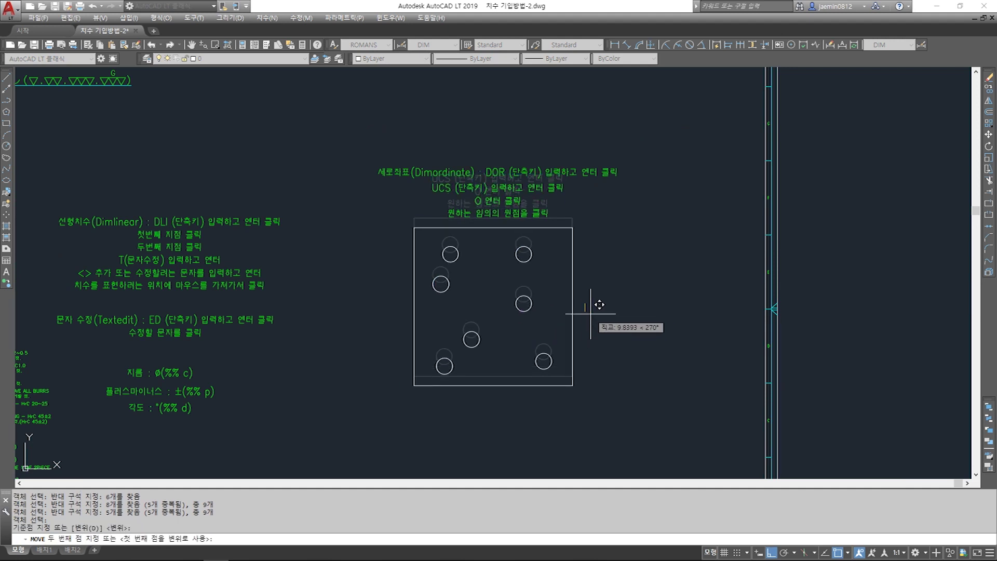
left_click(594, 315)
key("Escape")
middle_click_drag(513, 301, 517, 289)
scroll(521, 251, "up", 2)
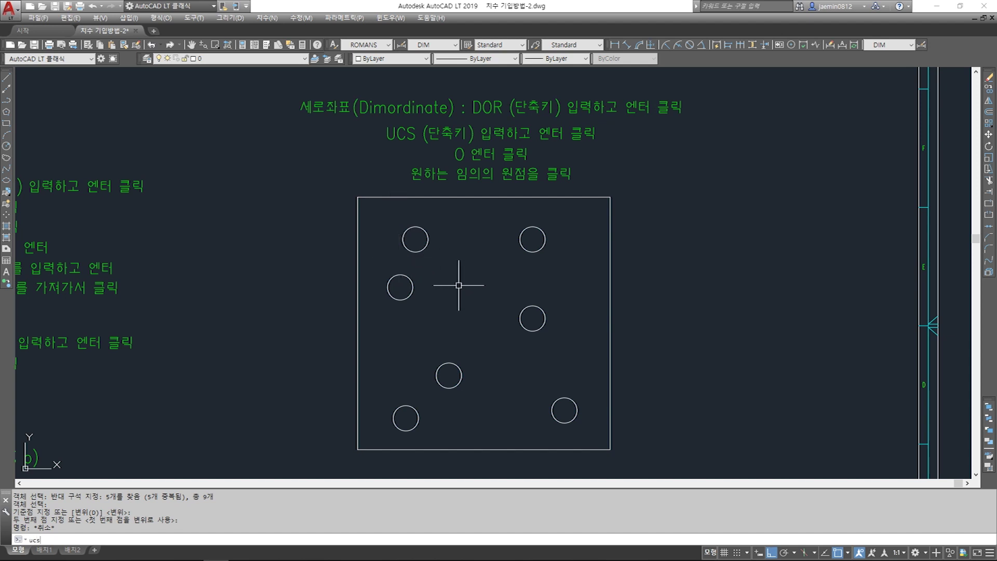
Use the UCS command's origin option to place the origin on the square's lower-left corner, with ortho off
key("Return")
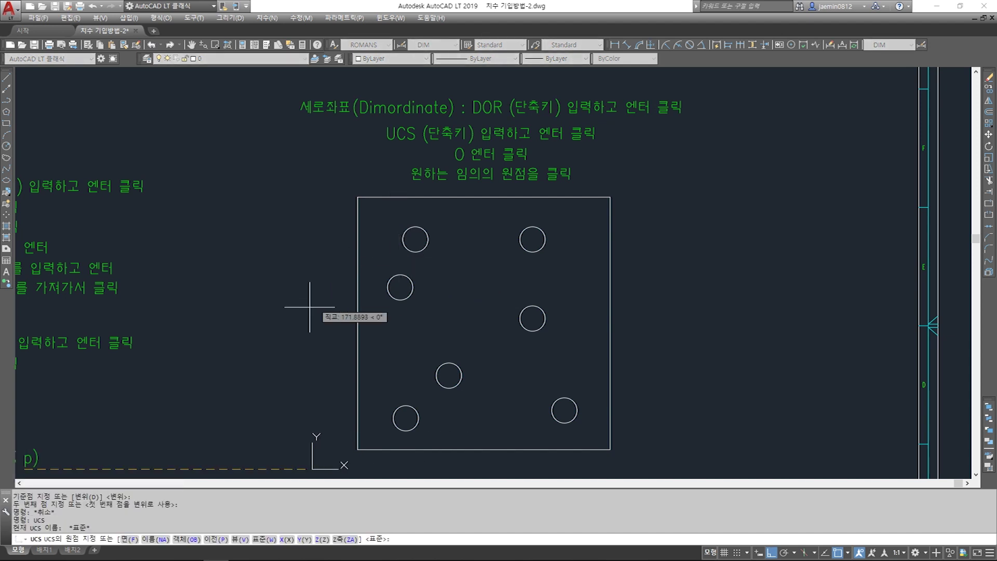
key("F8")
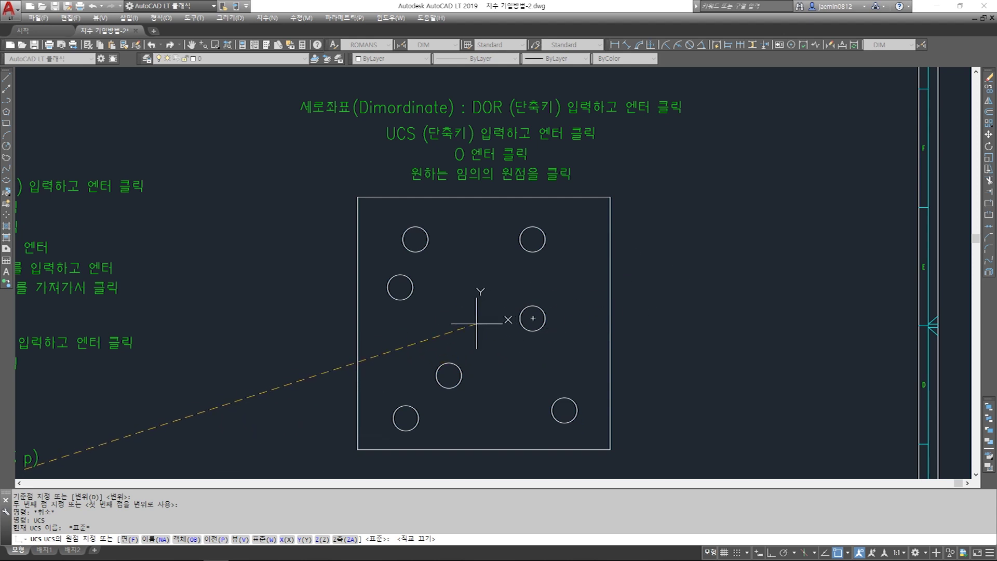
key("Return")
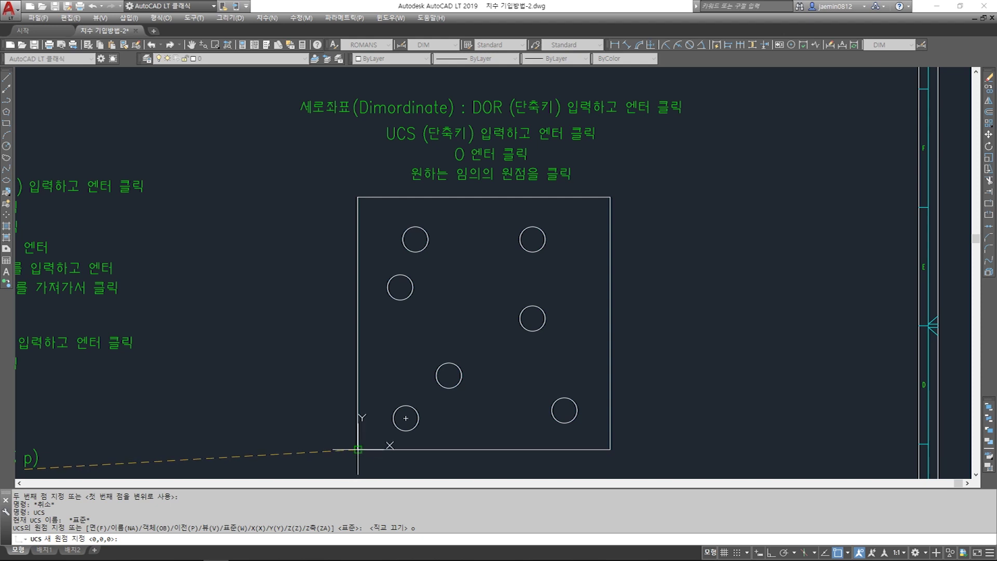
left_click(357, 449)
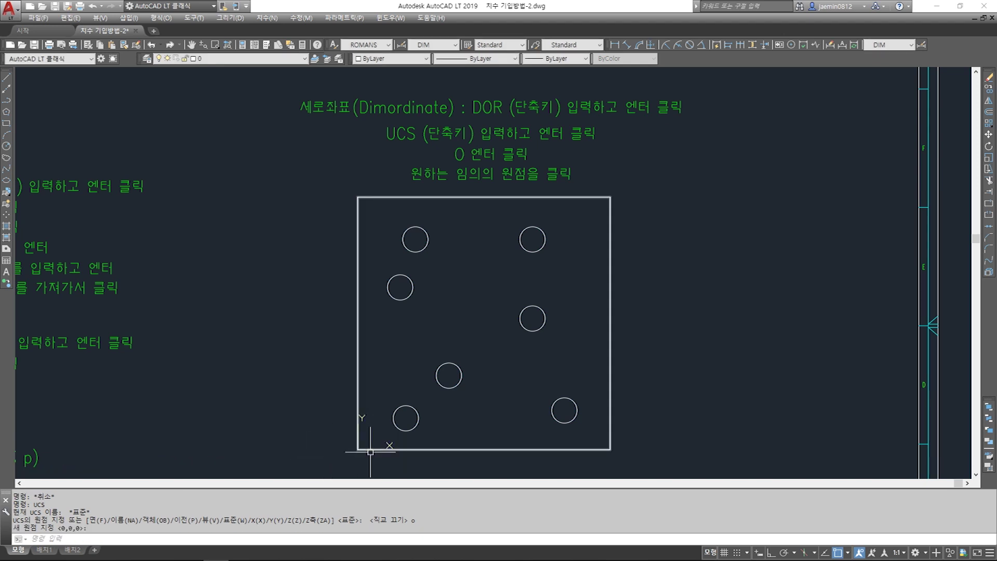
scroll(358, 446, "up", 6)
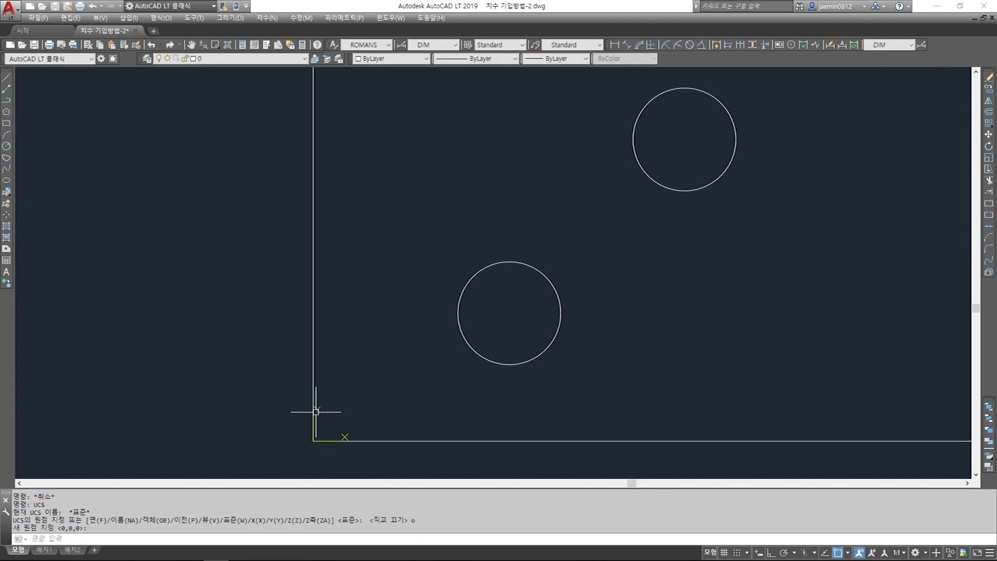
scroll(354, 365, "down", 6)
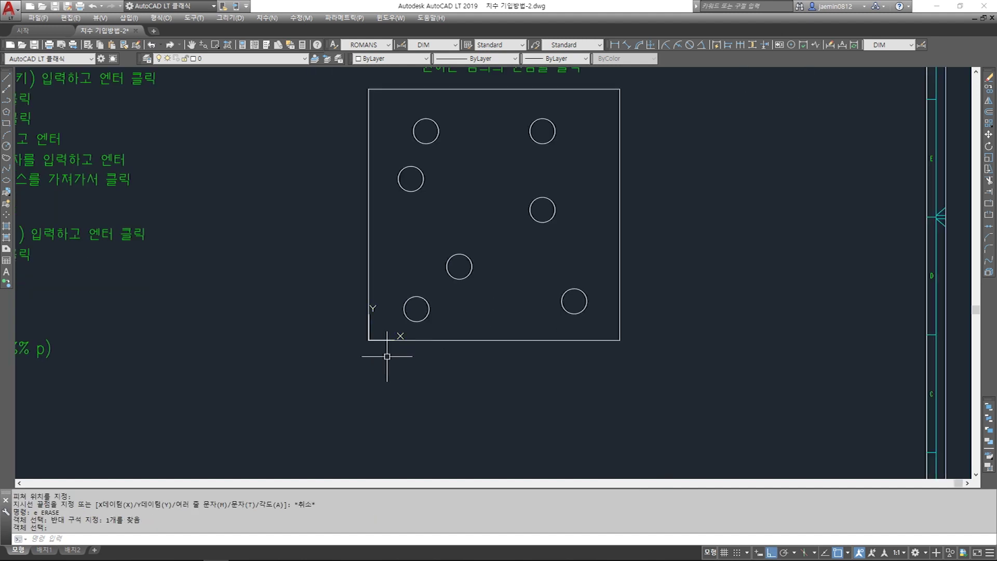
Undo the last move and add Y and X ordinate dimensions to the centre of the lower-left circle
key("ctrl+z")
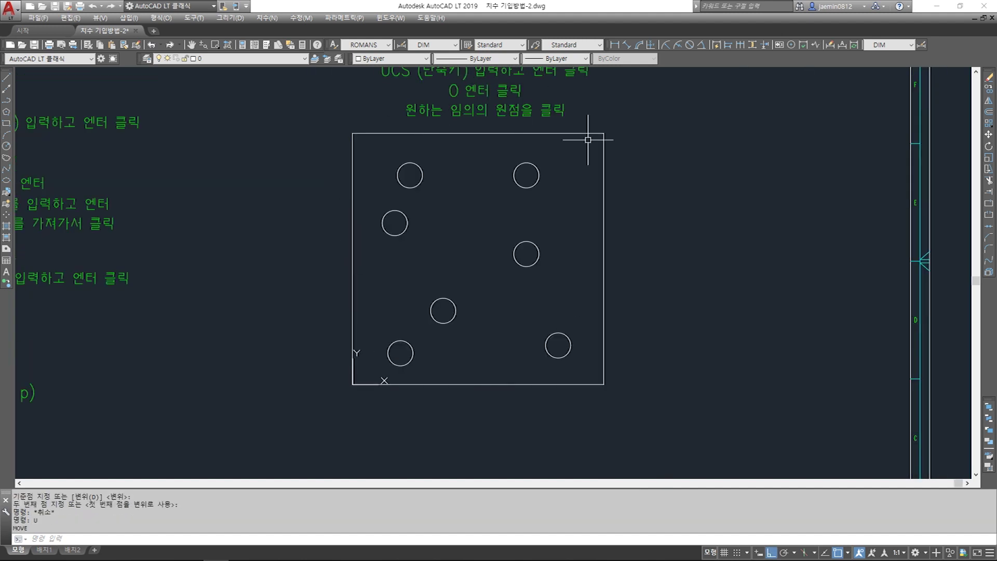
left_click(649, 46)
left_click(649, 46)
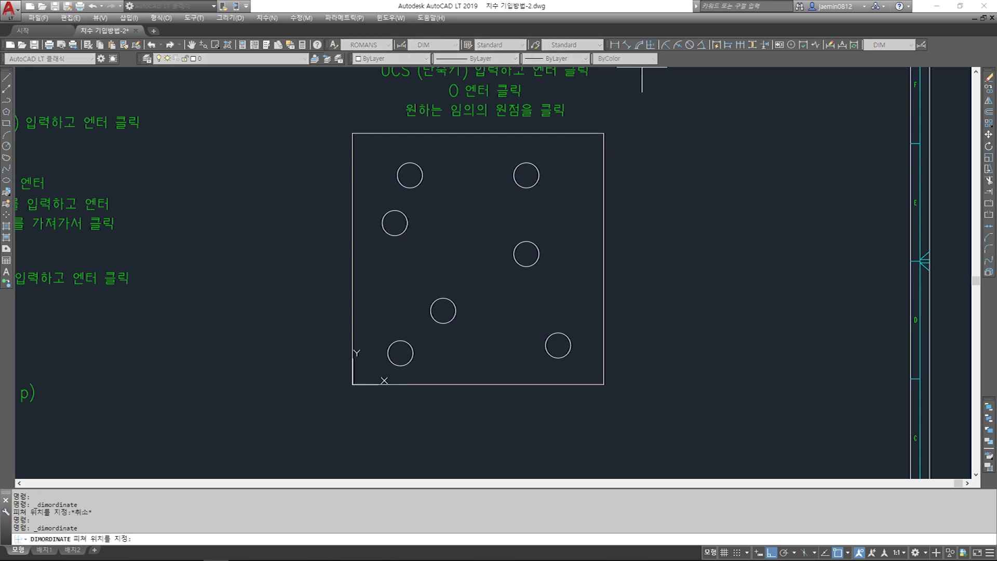
left_click(400, 353)
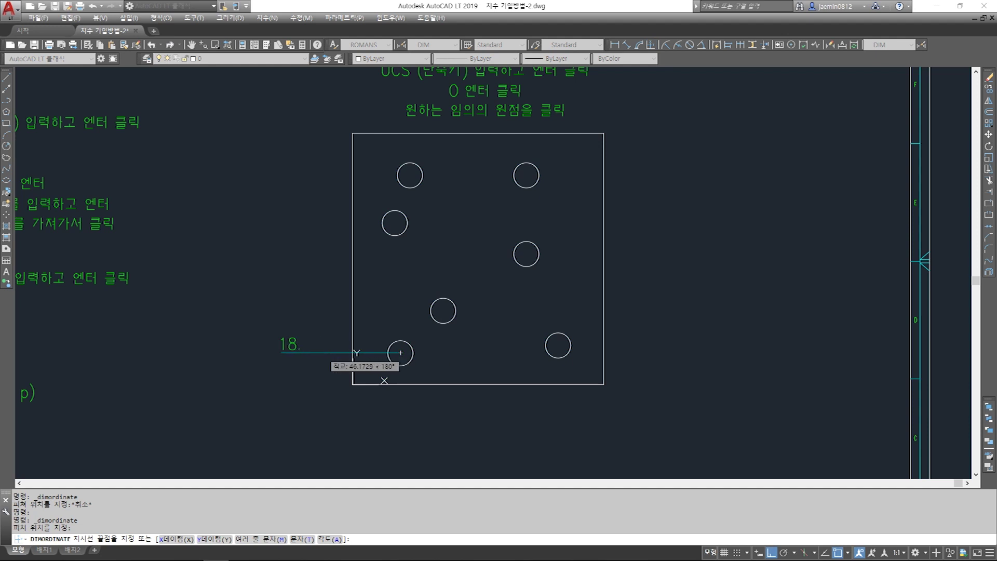
left_click(314, 354)
key("Escape")
key("space")
left_click(400, 352)
middle_click_drag(416, 379, 423, 329)
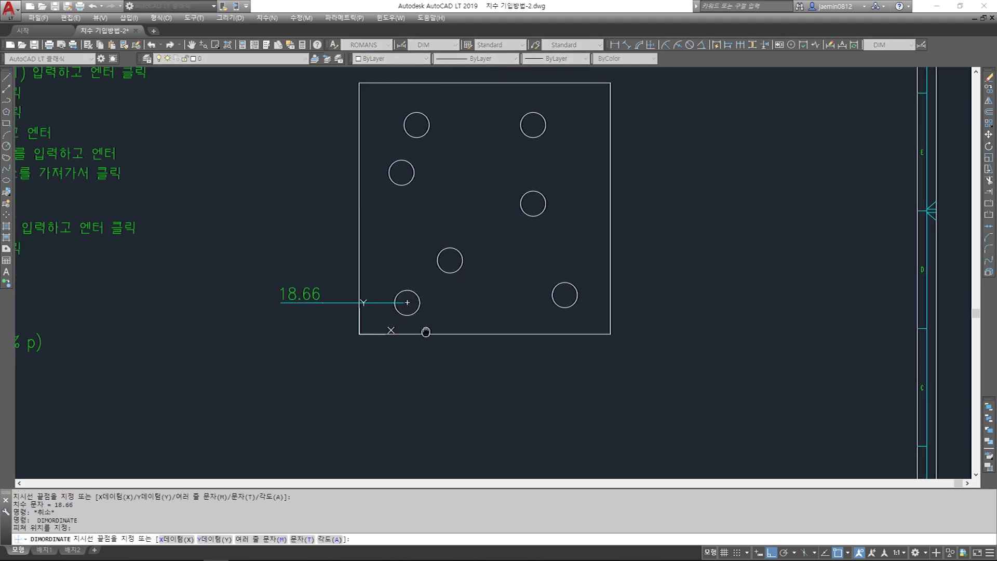
left_click(406, 416)
key("Escape")
Place X ordinate dimensions below the square for the circle just above the lower-left one and the lower-right circle
key("space")
left_click(449, 261)
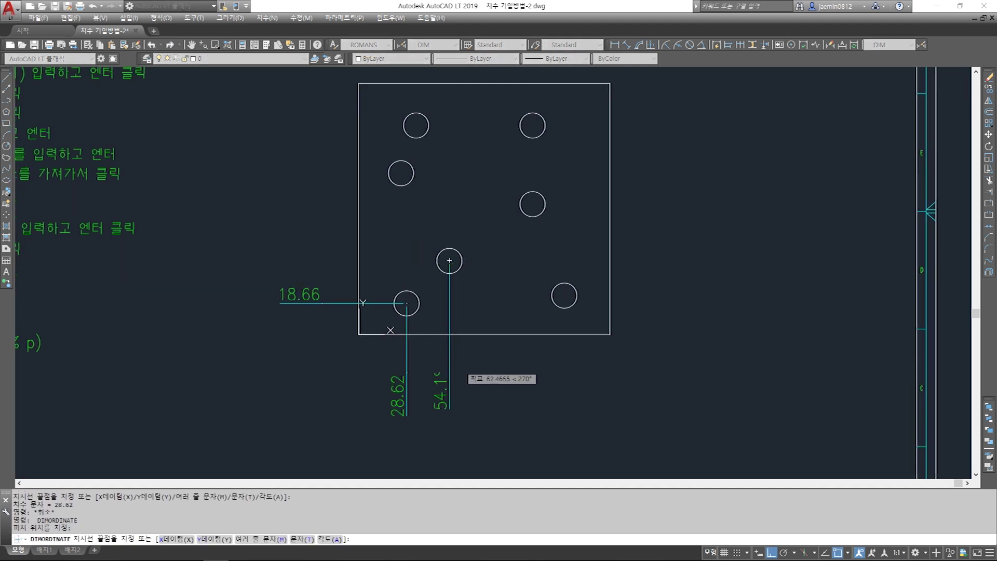
left_click(449, 413)
key("Escape")
key("space")
left_click(563, 295)
left_click(563, 418)
key("Escape")
Place a Y ordinate dimension left of the square for the circle up and right of the lower-left one
key("space")
left_click(449, 261)
left_click(290, 260)
key("Escape")
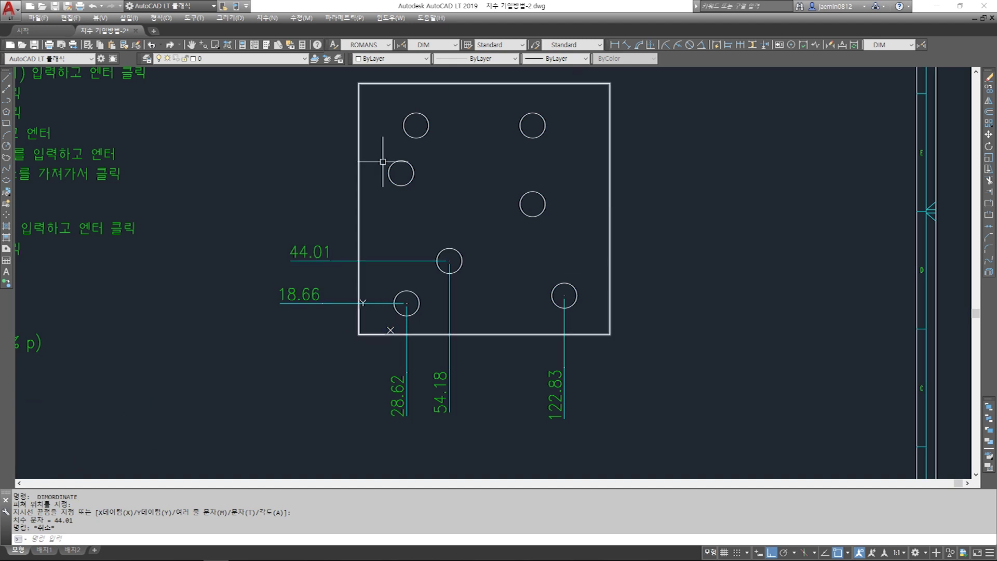
Add a vertical linear dimension from the square's lower-left corner to the lower-left circle's centre, left of the square
type("aa")
key("Return")
left_click(359, 335)
left_click(407, 303)
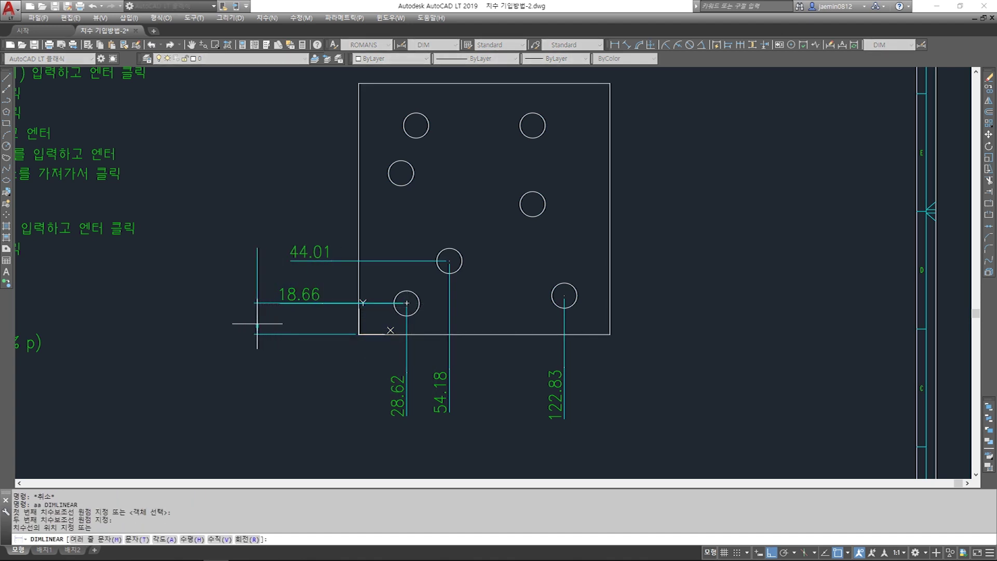
left_click(252, 322)
key("Escape")
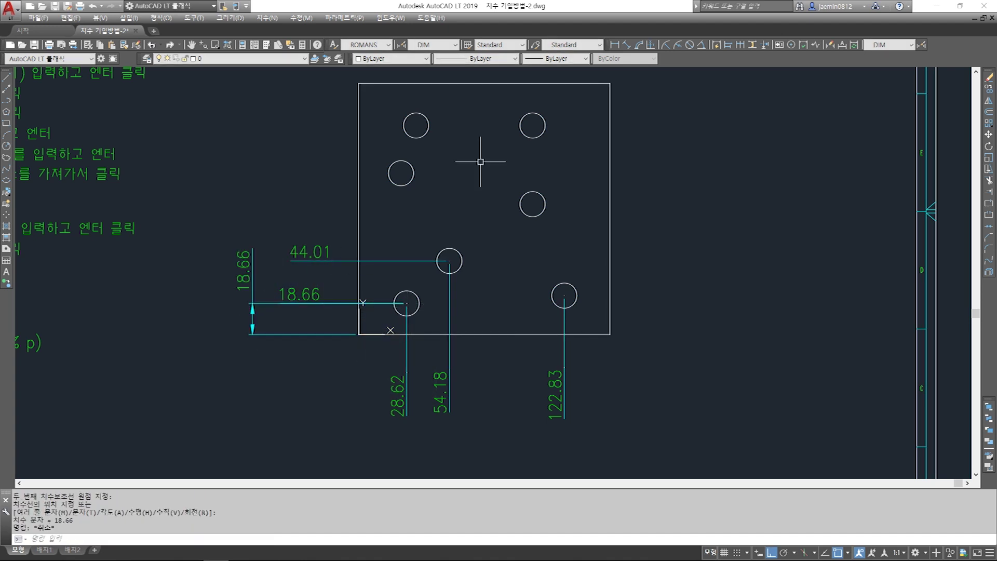
Add a horizontal linear dimension from the square's lower-left corner to the lower-left circle's centre, below the ordinate texts
type("aa")
key("Return")
left_click(359, 334)
left_click(407, 303)
middle_click_drag(409, 372, 406, 351)
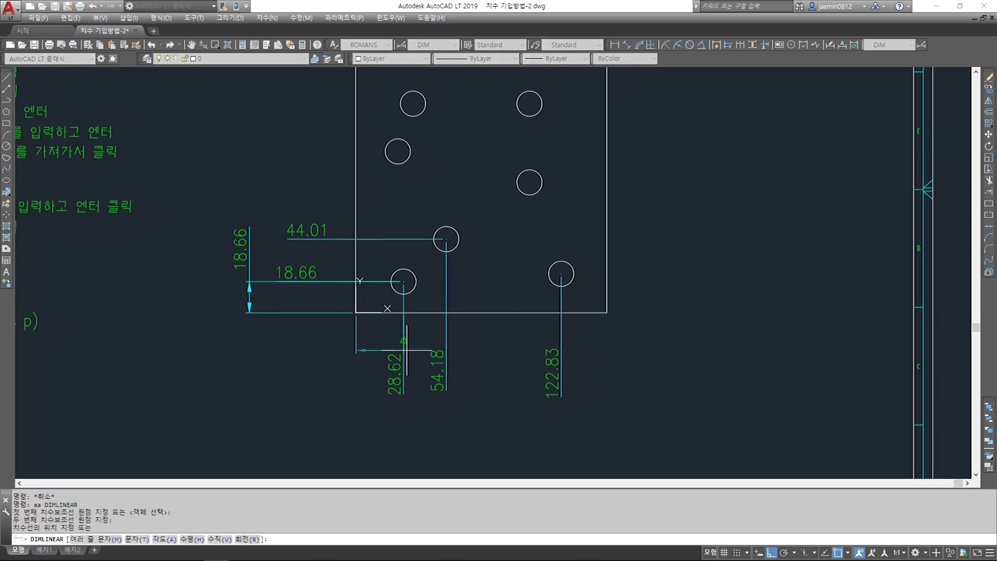
left_click(374, 421)
key("Escape")
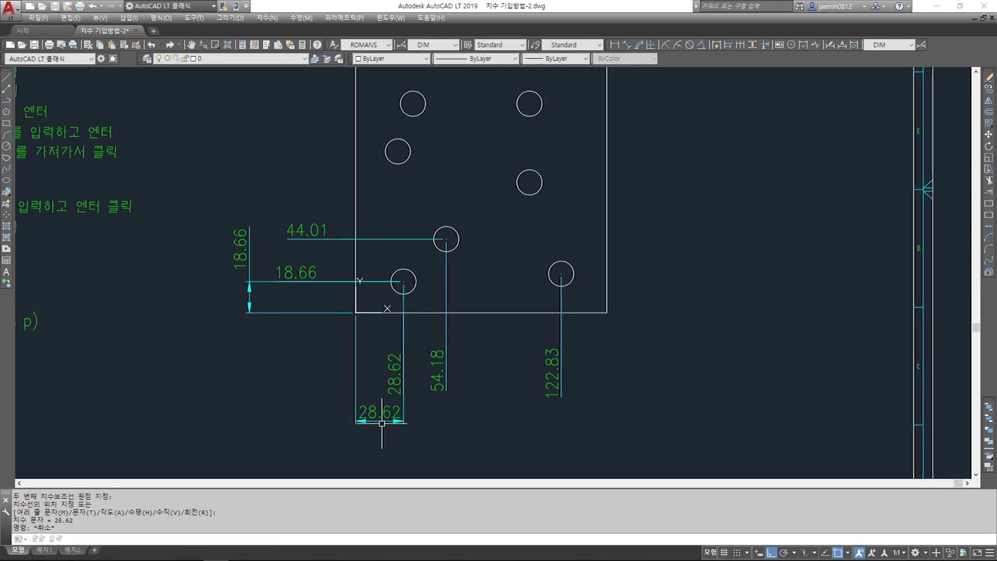
Add a horizontal linear dimension from the square's lower-left corner to the second-lowest left circle's centre, below the previous one
type("aa")
key("Return")
left_click(355, 312)
left_click(446, 239)
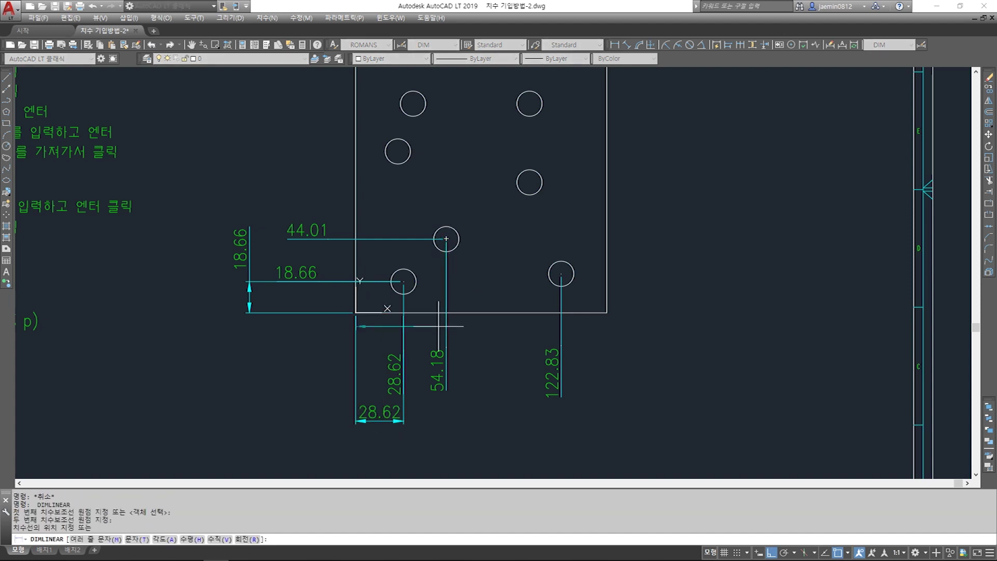
left_click(434, 453)
key("Escape")
Add a vertical linear dimension from the square's lower-left corner to the same circle's centre, outside the existing vertical one
type("aa")
key("Return")
left_click(355, 312)
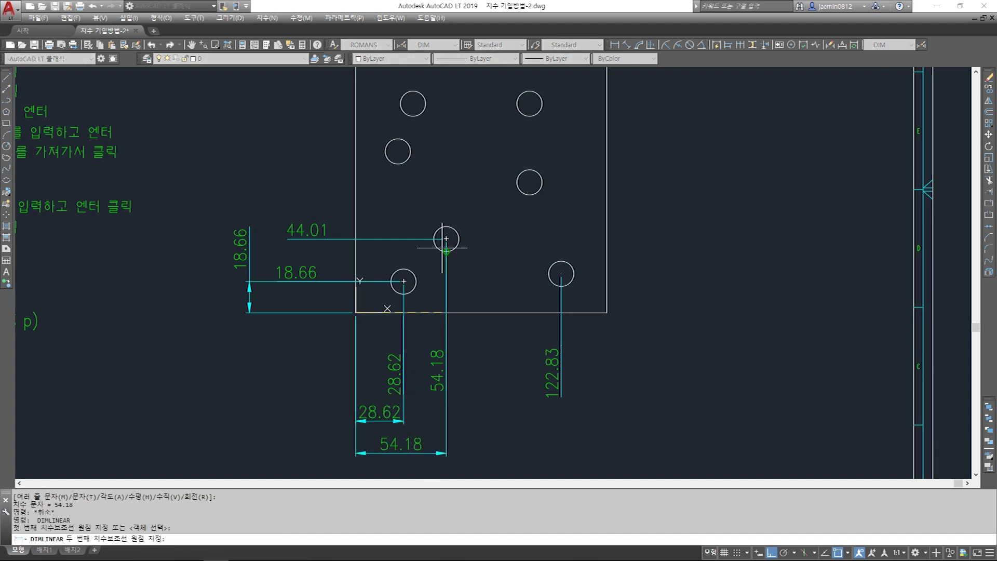
left_click(446, 239)
left_click(218, 275)
key("Escape")
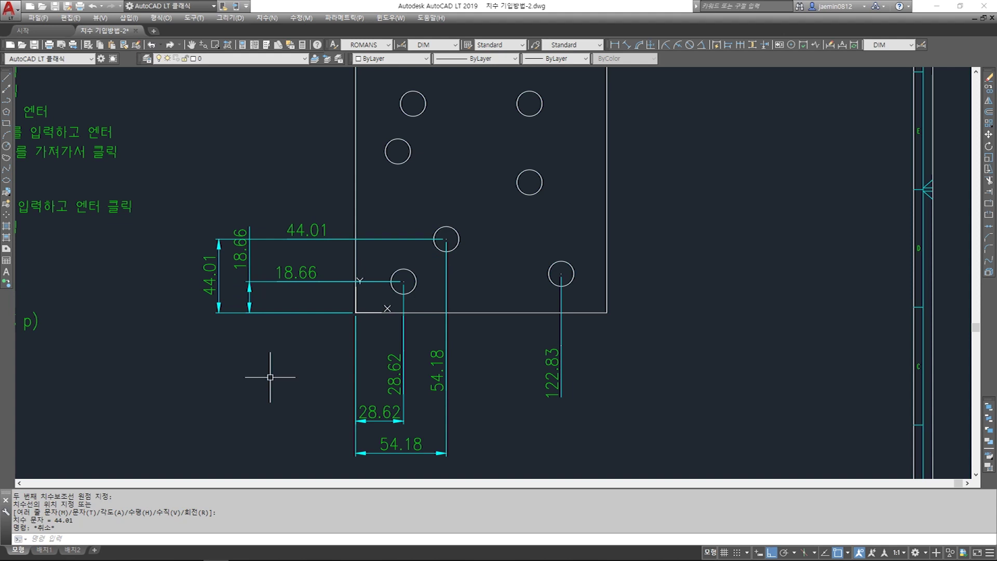
key("Escape")
scroll(354, 330, "down", 5)
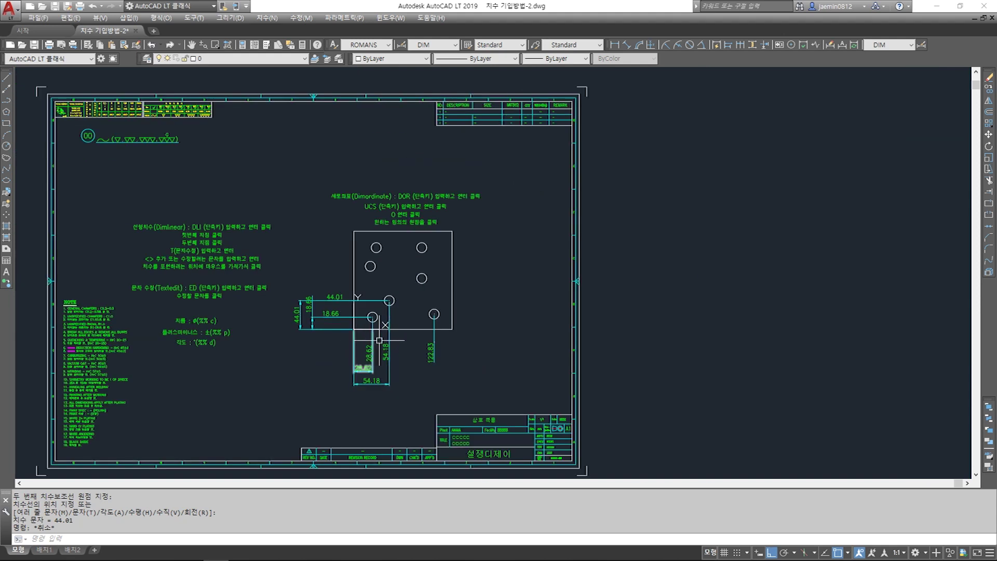
scroll(398, 315, "up", 4)
type("cc")
key("Return")
left_click(265, 82)
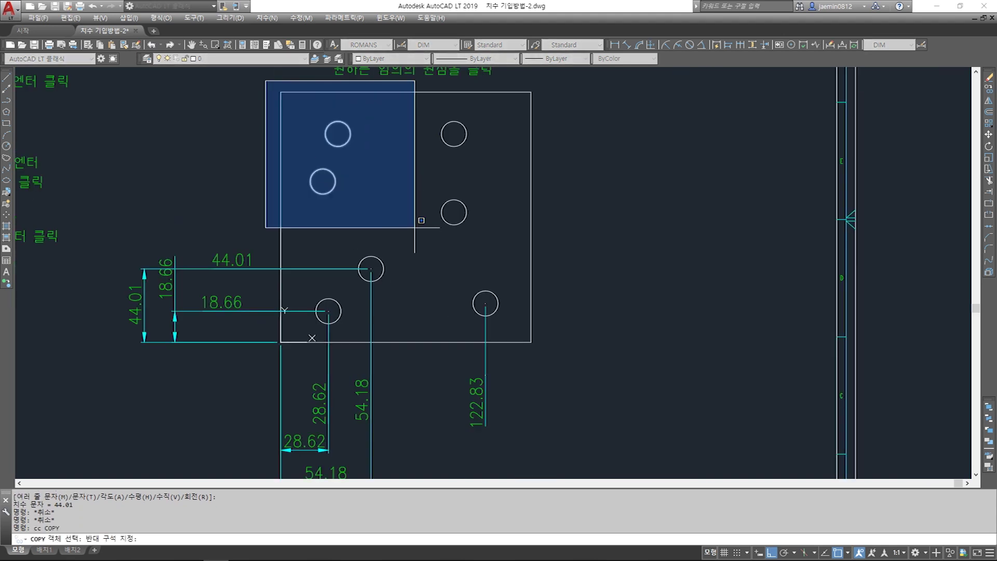
left_click(525, 329)
key("Escape")
scroll(496, 321, "down", 2)
type("cc")
key("Return")
left_click(351, 163)
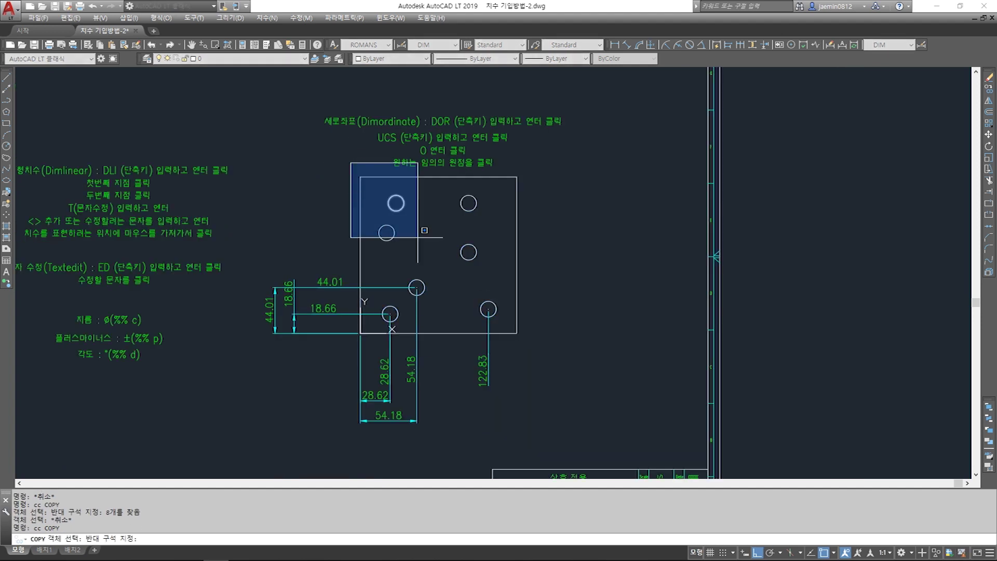
left_click(534, 330)
key("Return")
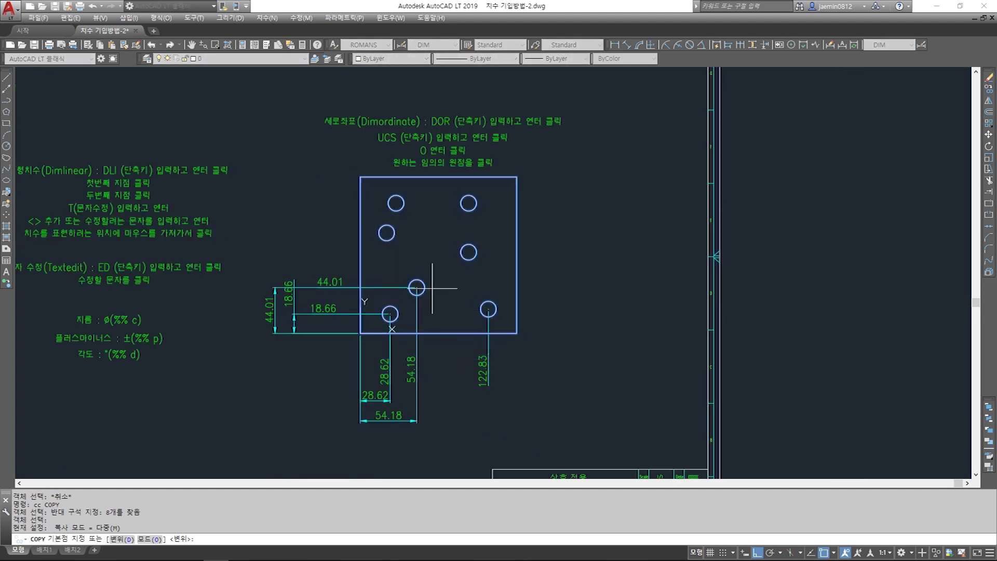
key("Escape")
Erase all the ordinate and linear dimensions below and to the left of the square
type("e")
key("Return")
left_click(519, 357)
left_click(353, 368)
key("Return")
key("Return")
left_click(418, 233)
left_click(278, 363)
key("Return")
key("Escape")
type("cc")
key("Return")
key("Escape")
Move the square and its seven circles horizontally to the right, away from the current UCS origin
type("m")
key("Return")
left_click(349, 171)
left_click(569, 349)
key("Return")
left_click(414, 364)
left_click(467, 373)
key("Escape")
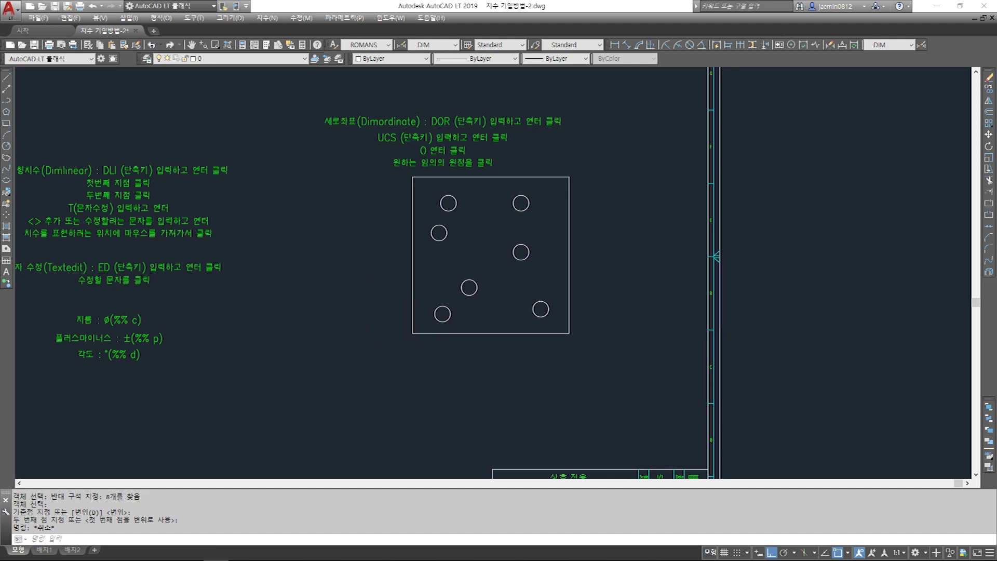
Add an X ordinate dimension to the lower-left circle's centre, with its text below the square
scroll(459, 302, "up", 2)
left_click(651, 46)
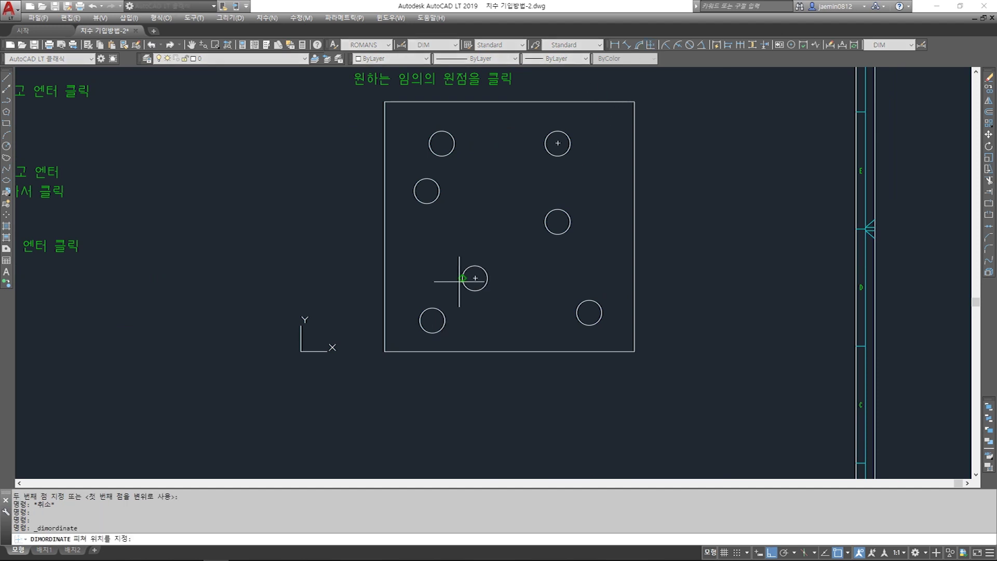
left_click(432, 320)
middle_click_drag(433, 404, 433, 333)
left_click(436, 335)
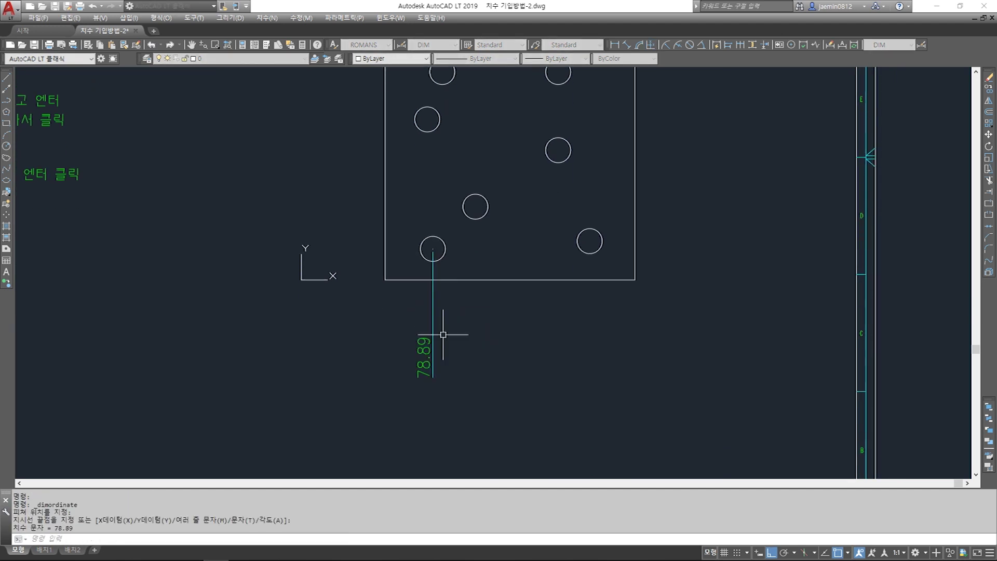
key("Escape")
key("space")
key("Escape")
Add a horizontal linear dimension from the square's lower-left corner to the lower-left circle's centre, below the ordinate text
type("aa")
key("space")
left_click(385, 279)
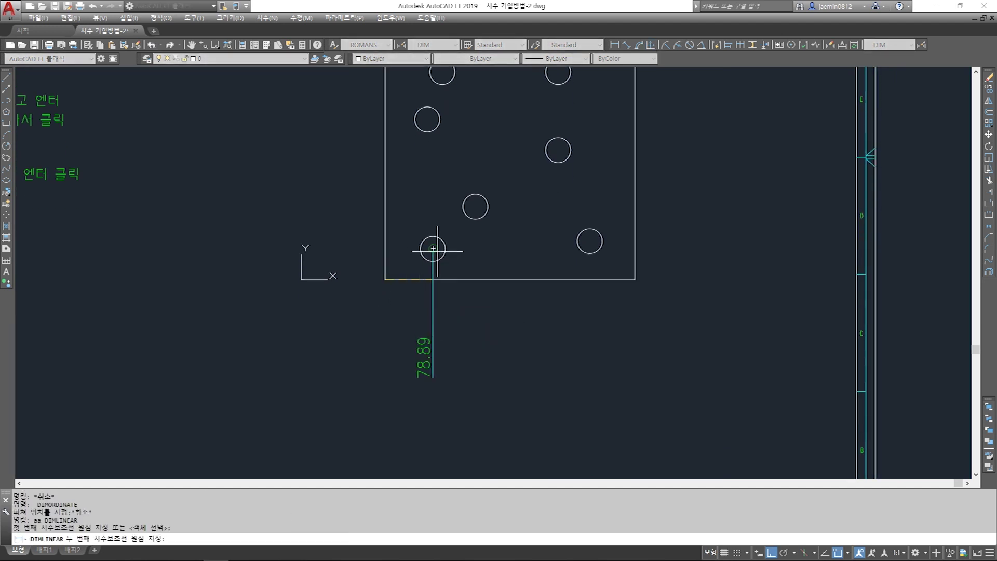
left_click(433, 249)
left_click(398, 399)
key("Escape")
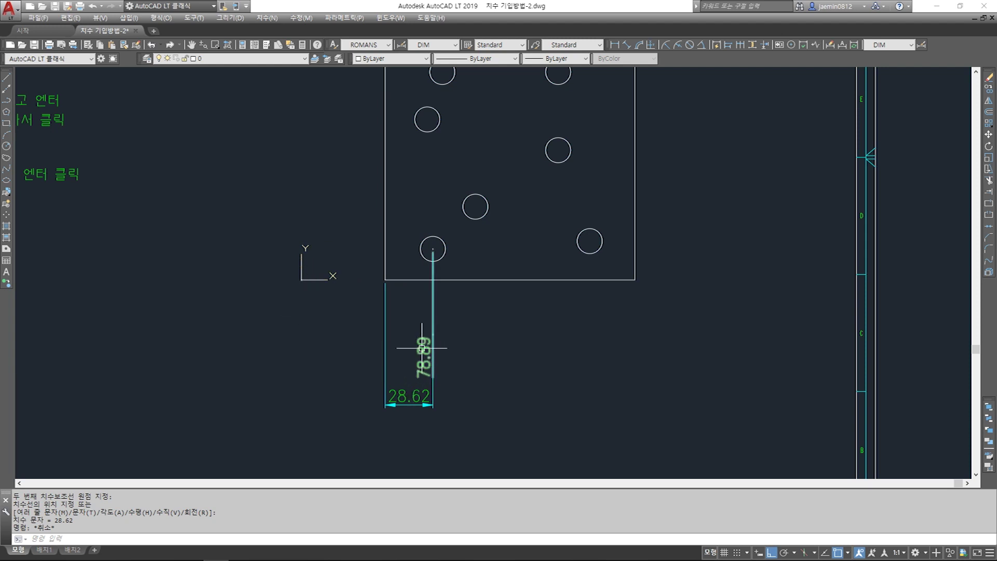
Erase the ordinate dimension and the horizontal linear dimension below the square
middle_click_drag(447, 289, 434, 312)
left_click(460, 335)
left_click(383, 378)
key("Delete")
middle_click_drag(449, 285, 439, 347)
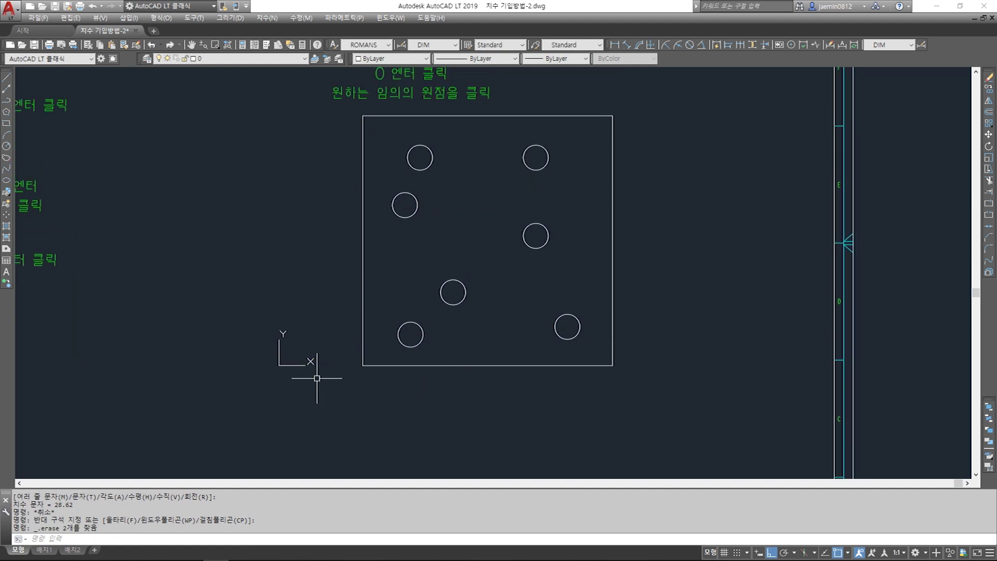
Relocate the UCS origin to the square's lower-left corner using the UCS Origin option
type("c")
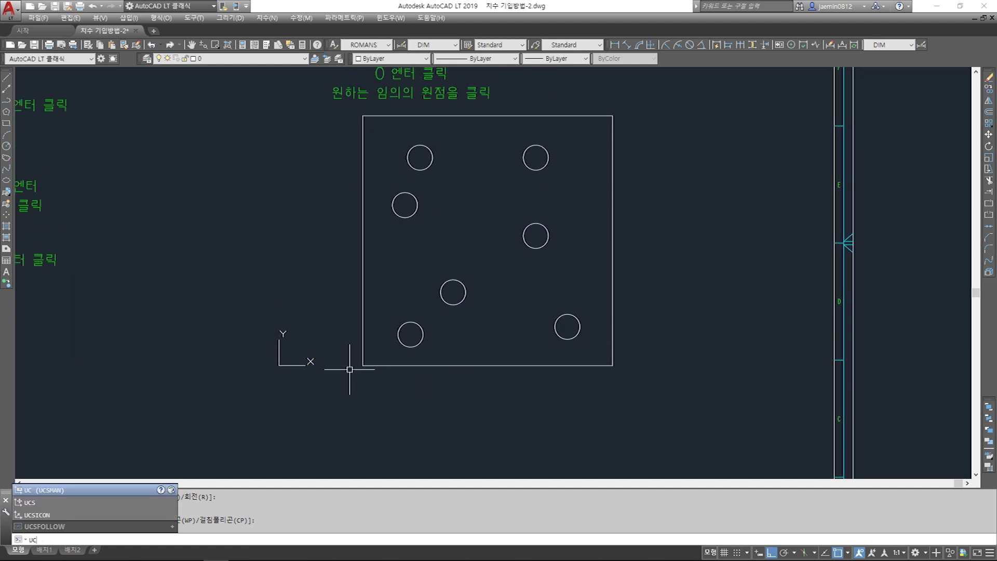
type("s")
key("Return")
type("o")
key("Return")
key("F8")
left_click(363, 365)
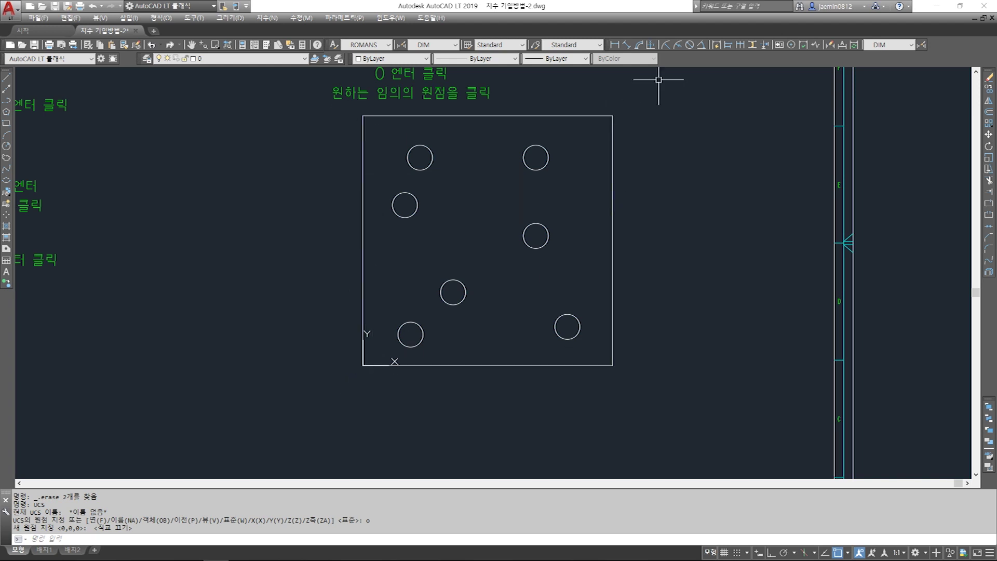
Add an X ordinate dimension straight down from the lower-left circle's centre, with its text below the square
left_click(650, 46)
left_click(650, 45)
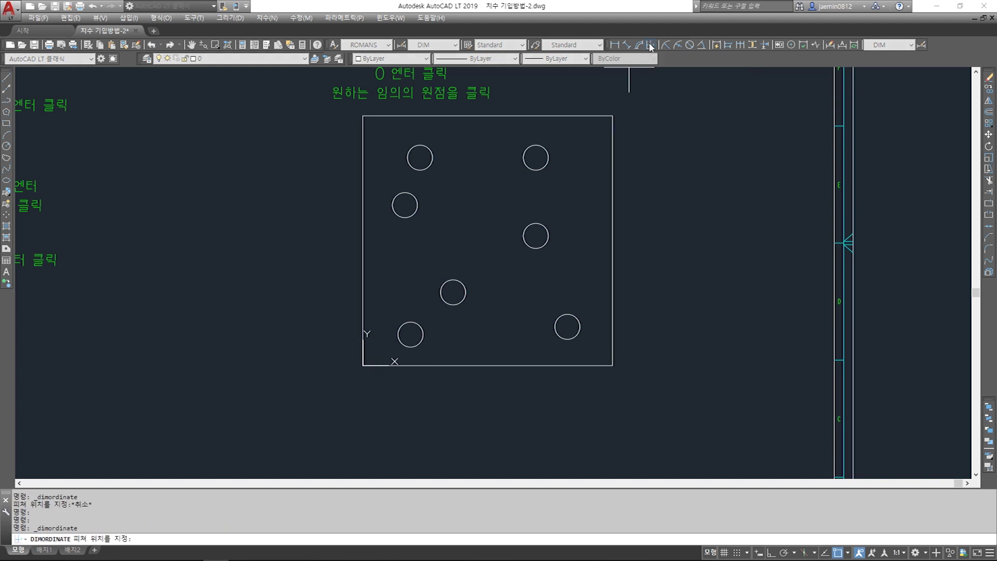
left_click(411, 334)
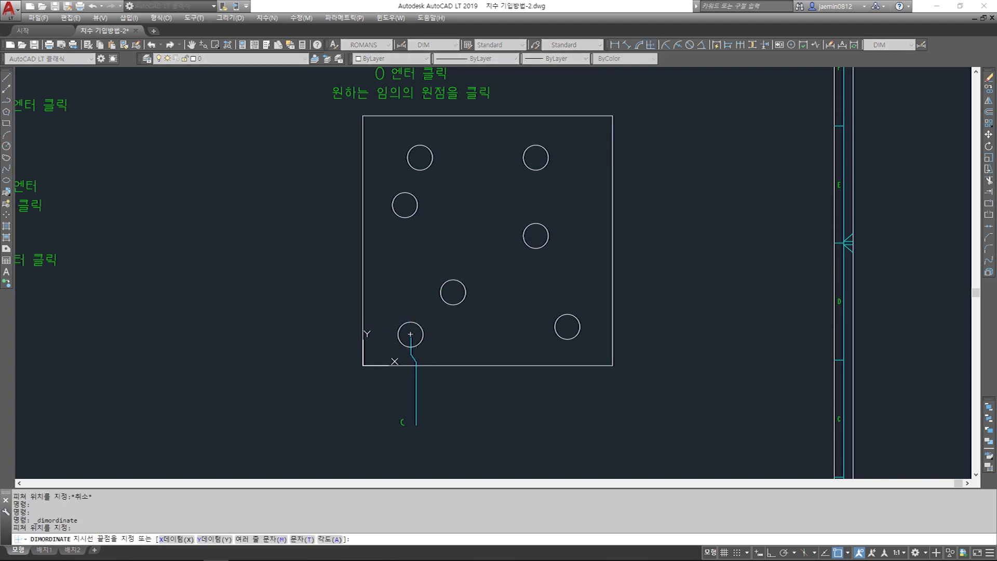
left_click(410, 460)
middle_click_drag(421, 411, 416, 375)
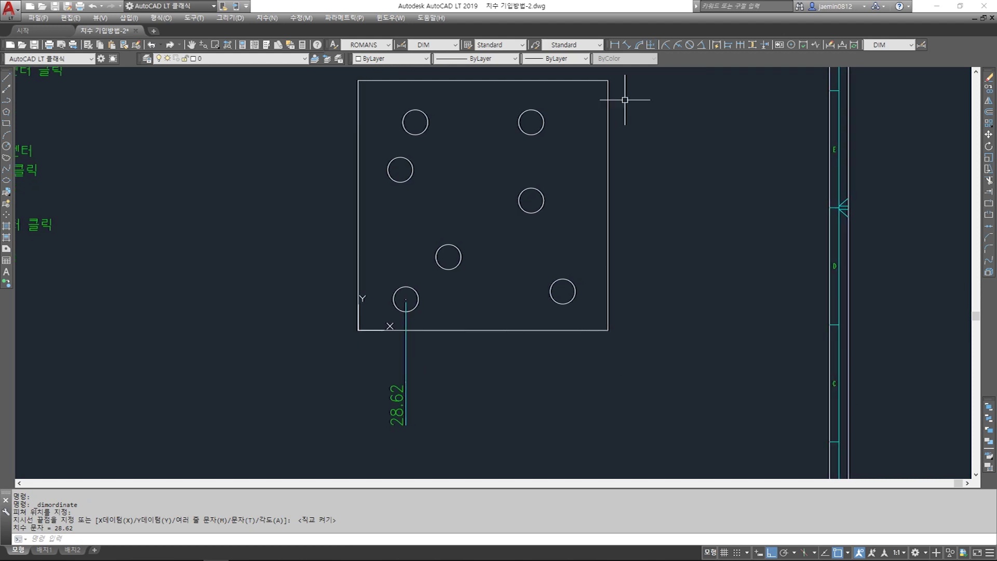
Add a Y ordinate dimension from the lower-left circle's centre, with its text to the left of the square
left_click(650, 46)
left_click(405, 299)
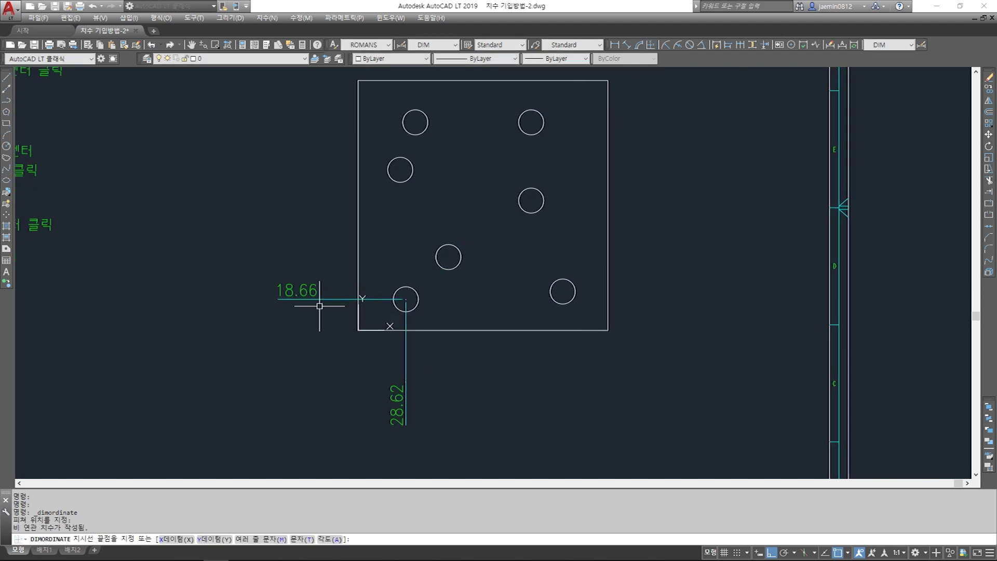
left_click(319, 304)
key("Escape")
key("Escape")
Add a horizontal linear dimension from the square's lower-left corner to the lower-left circle's centre, below the X ordinate text
type("aa")
key("Return")
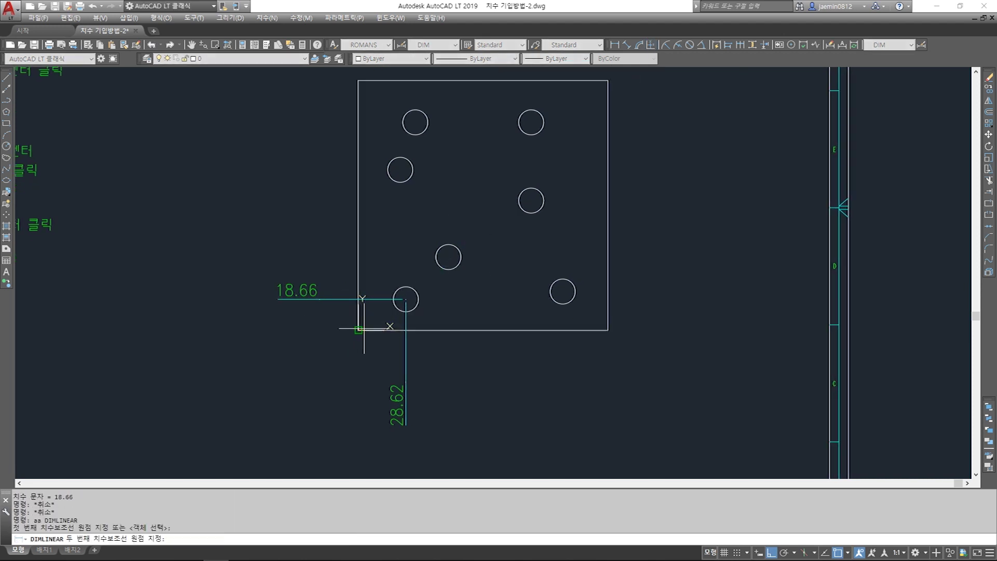
left_click(357, 330)
left_click(406, 300)
middle_click_drag(405, 299, 411, 241)
left_click(403, 394)
key("Escape")
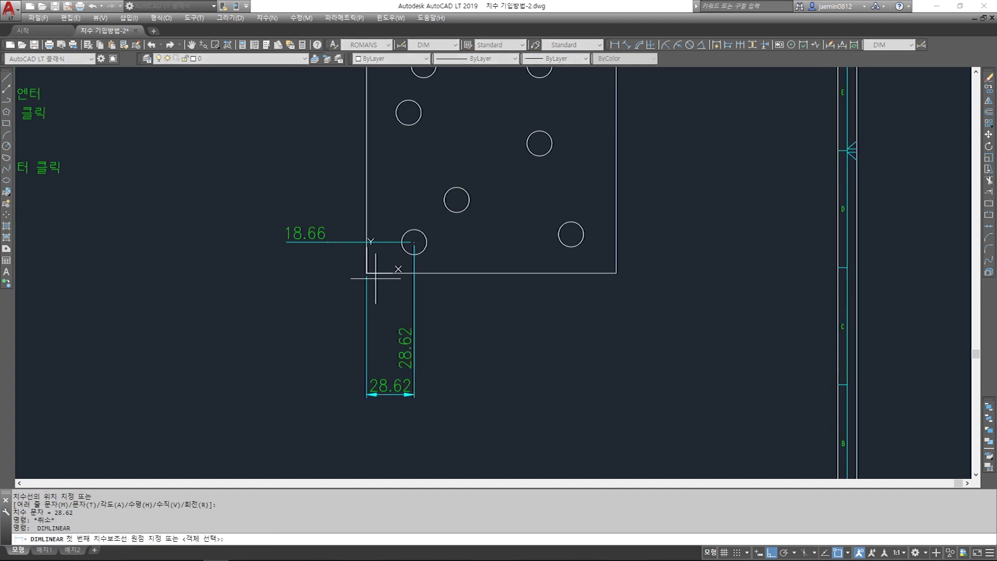
key("Return")
left_click(367, 272)
key("Escape")
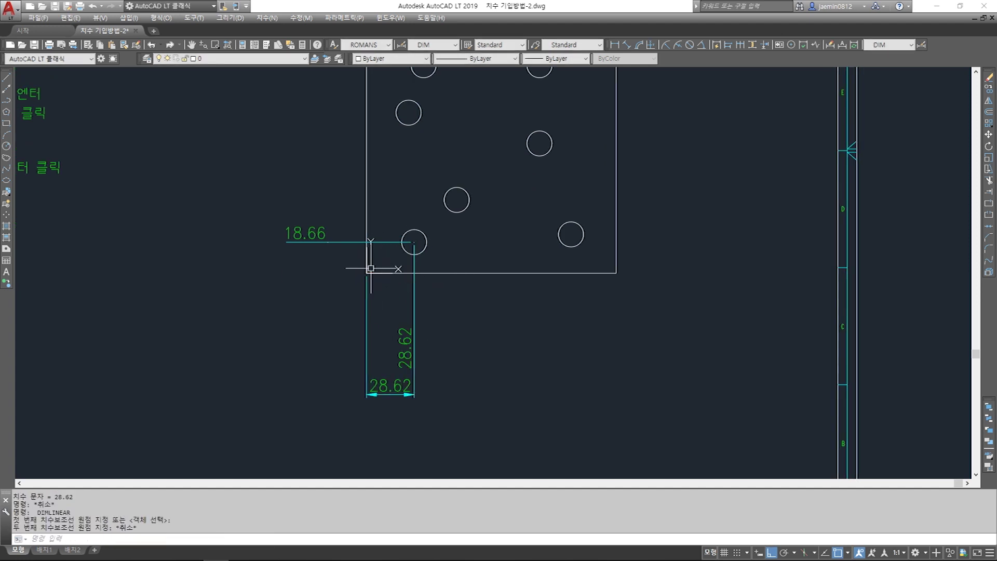
Add a vertical linear dimension from the square's lower-left corner to the lower-left circle's centre, left of the Y ordinate text
key("Return")
left_click(367, 272)
left_click(414, 242)
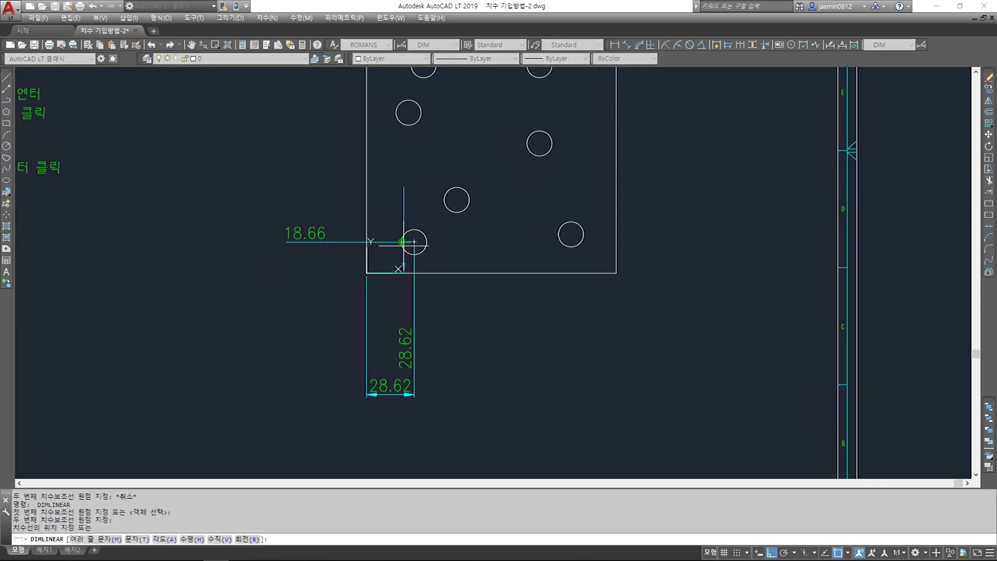
left_click(262, 290)
key("Escape")
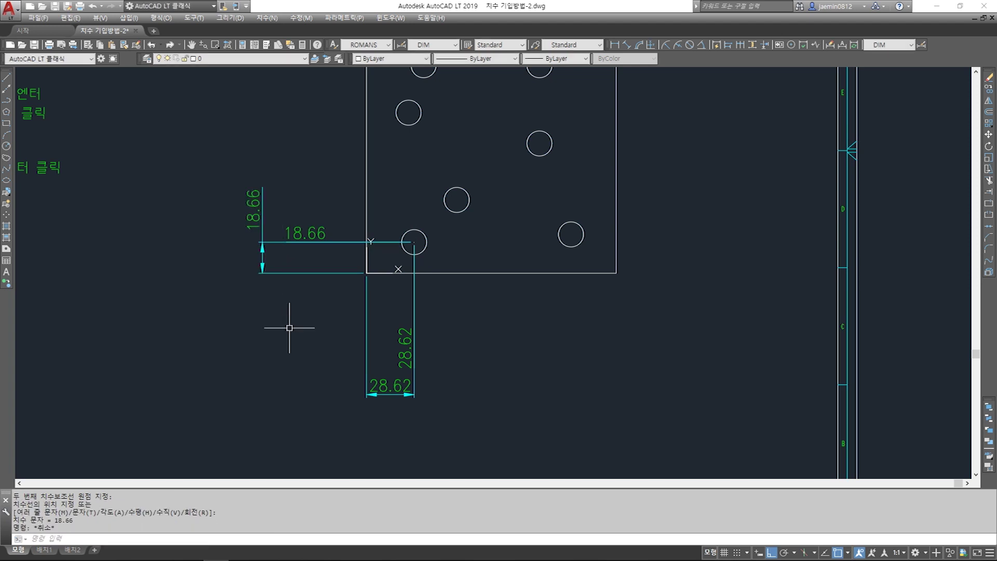
Erase the horizontal and vertical linear dimensions, keeping the two ordinate dimensions
left_click(365, 343)
left_click(262, 272)
left_click(261, 298)
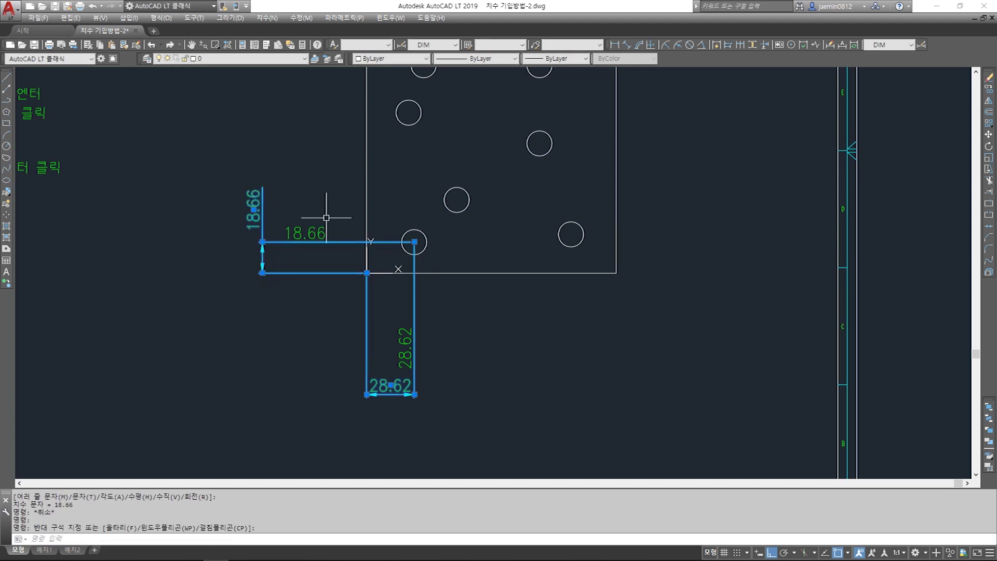
key("Delete")
Turn ortho off and shift the X ordinate dimension's text down and to the right, giving its leader a jog
left_click(431, 300)
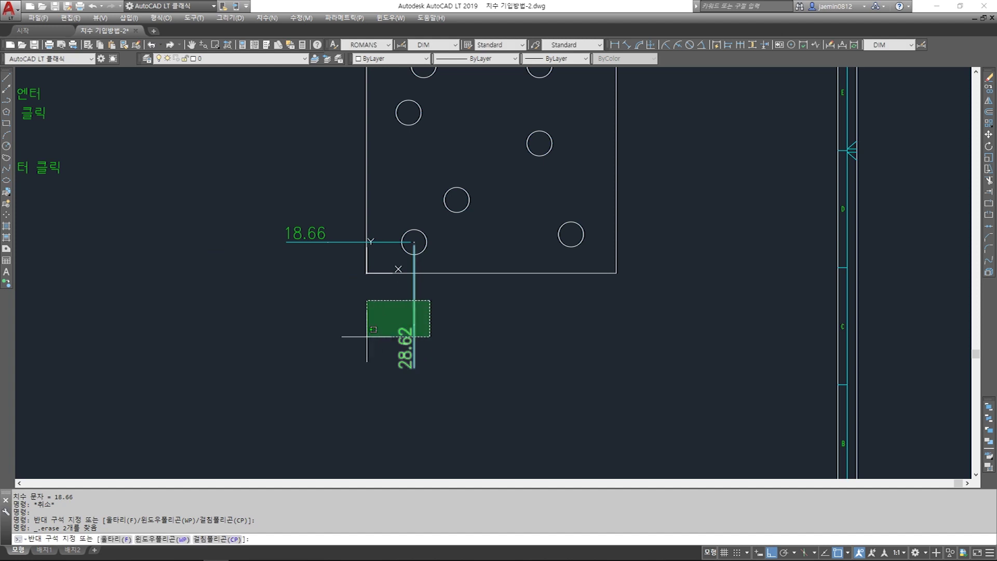
left_click(378, 344)
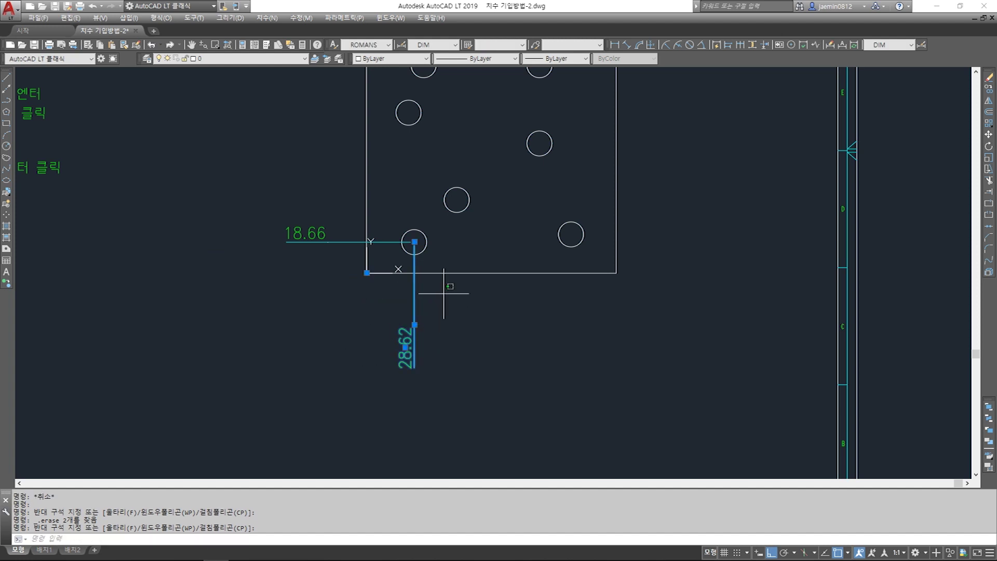
left_click(405, 346)
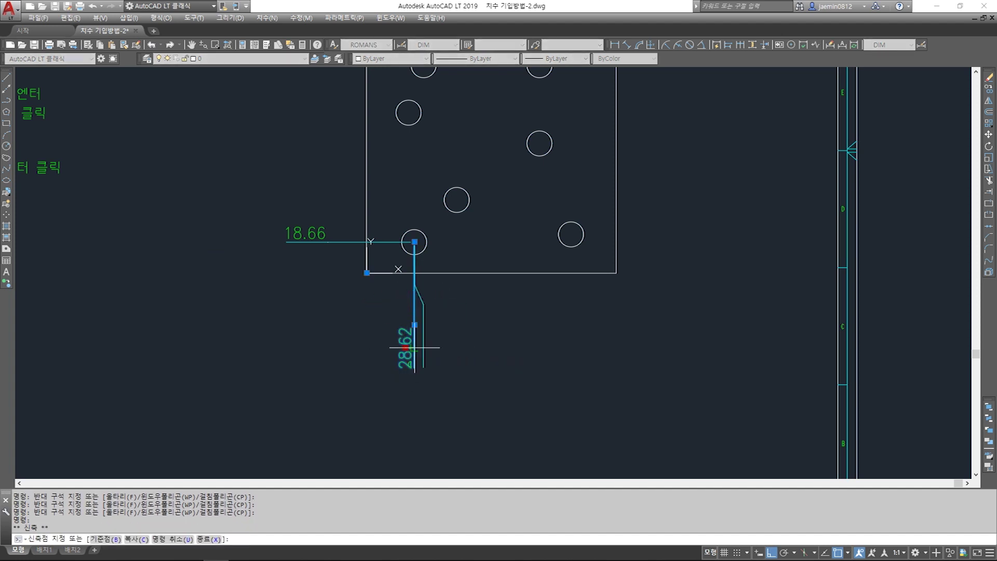
key("F8")
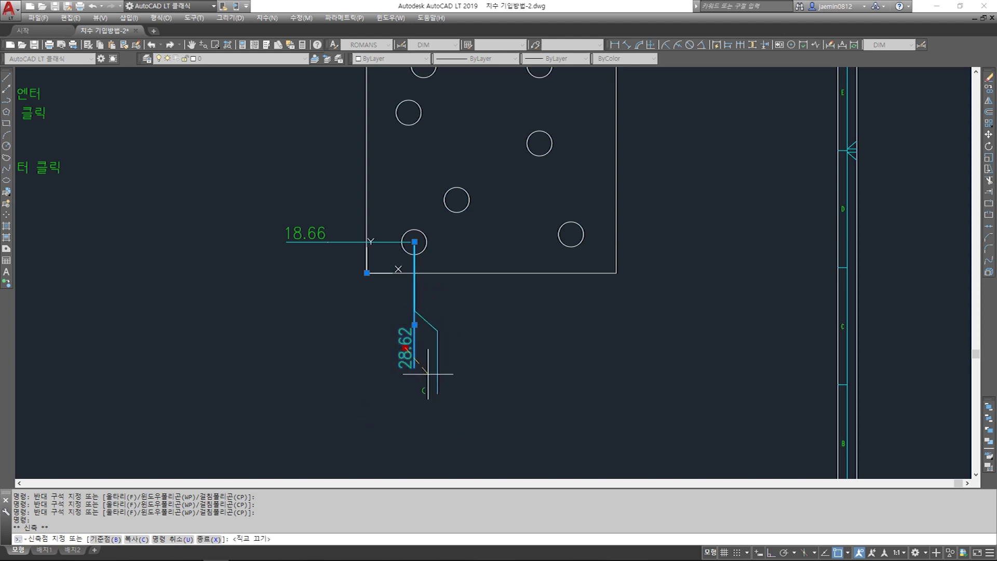
left_click(384, 374)
key("Escape")
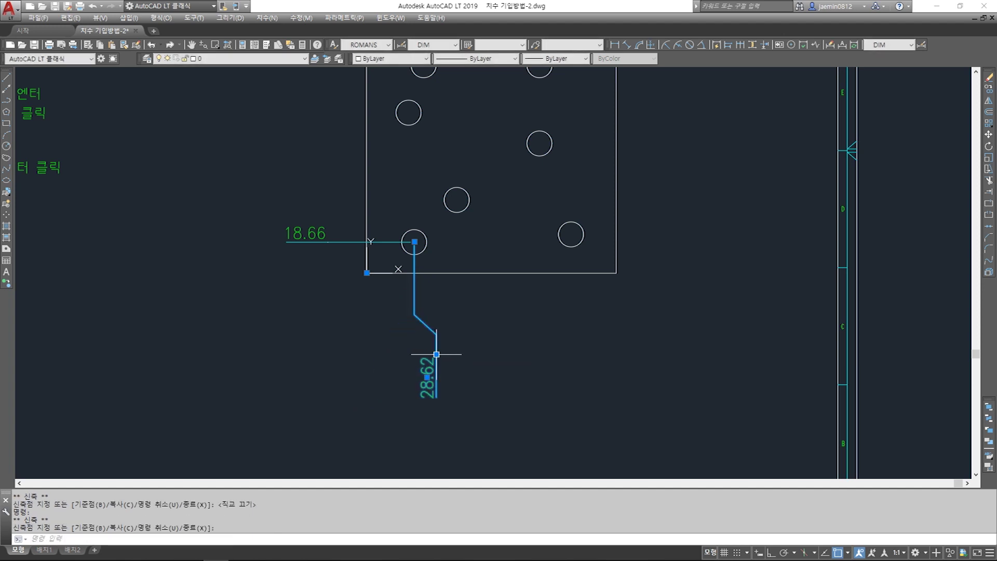
double_click(431, 379)
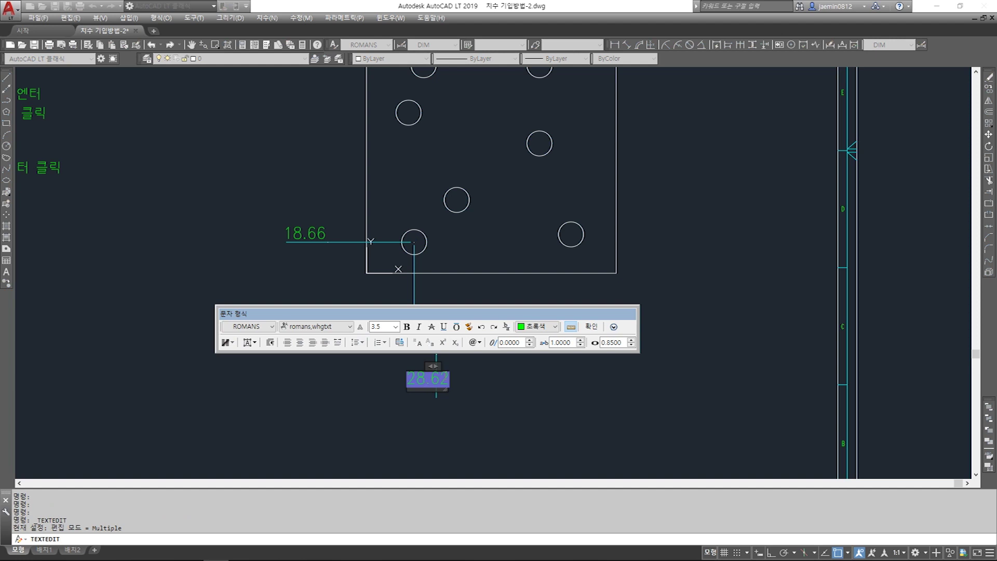
left_click(489, 392)
key("Escape")
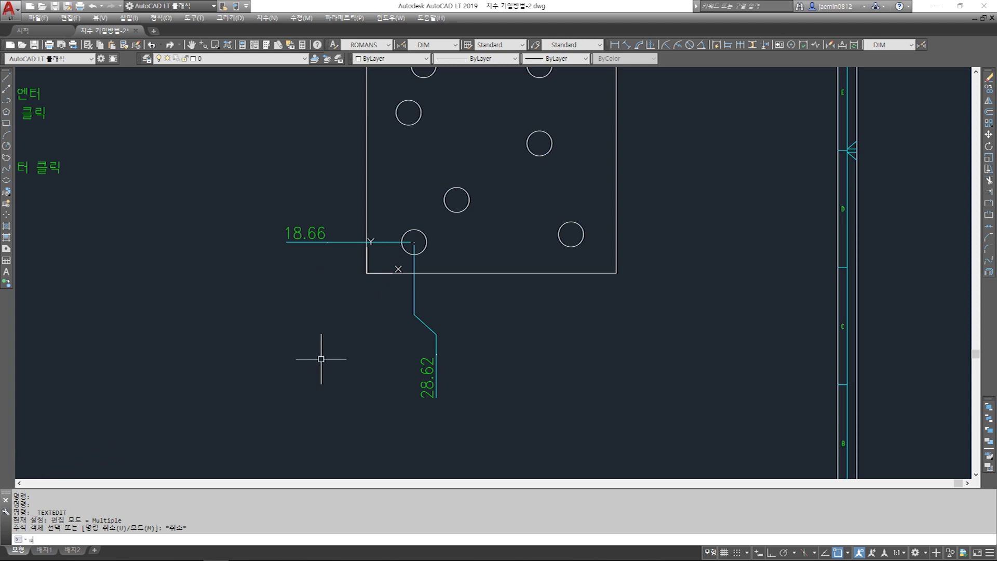
Reset the UCS to the default World coordinate system
type("s")
key("Return")
key("Return")
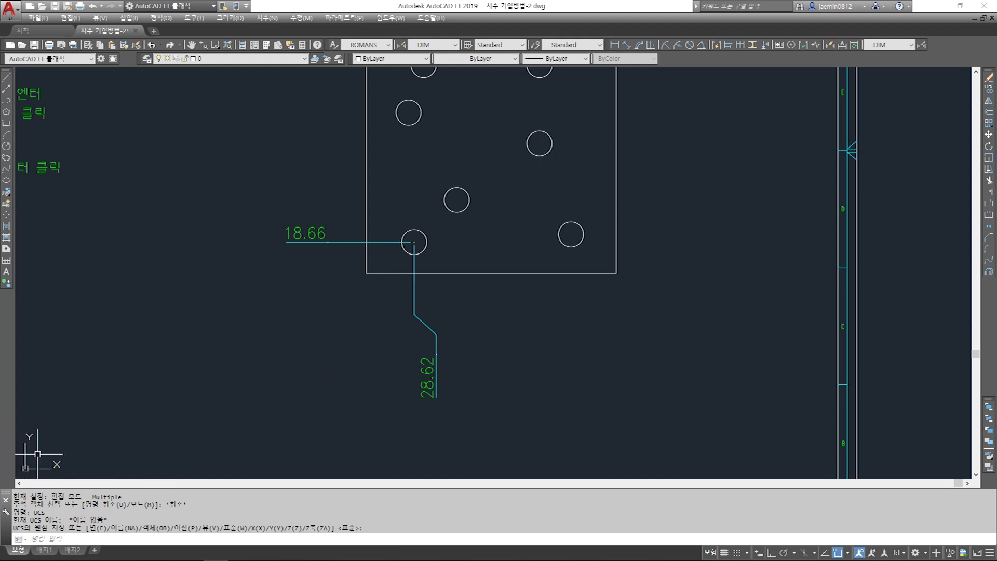
Add an X ordinate dimension straight down from the lower-left circle's centre with ortho on, placing its text below the jogged dimension
middle_click_drag(573, 155, 566, 163)
left_click(650, 45)
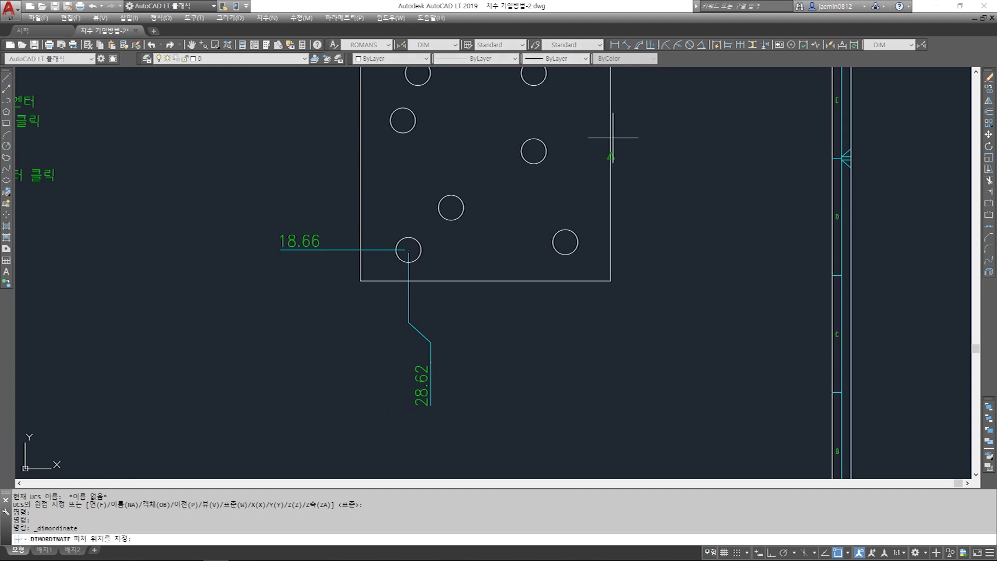
left_click(408, 250)
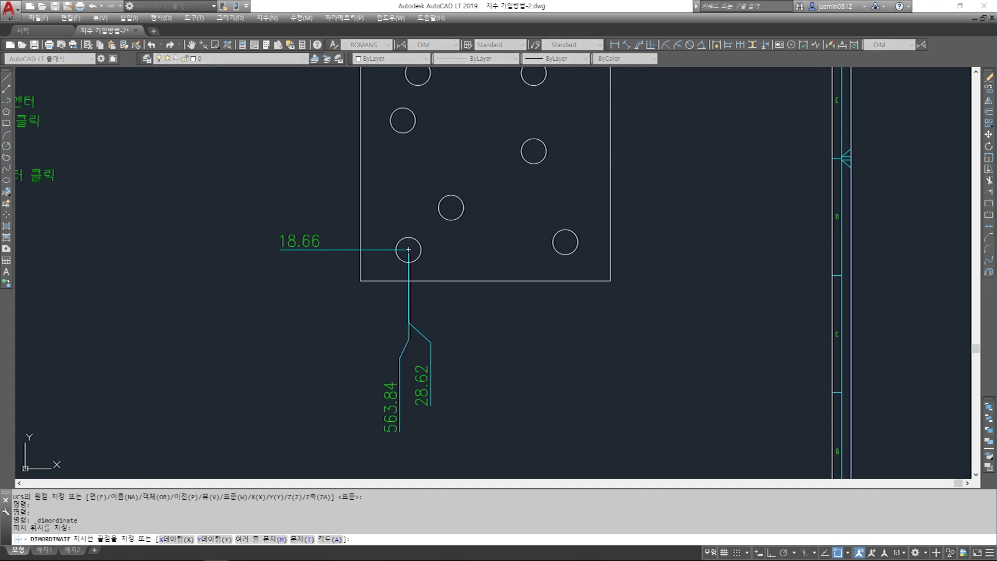
key("F8")
left_click(410, 442)
key("Escape")
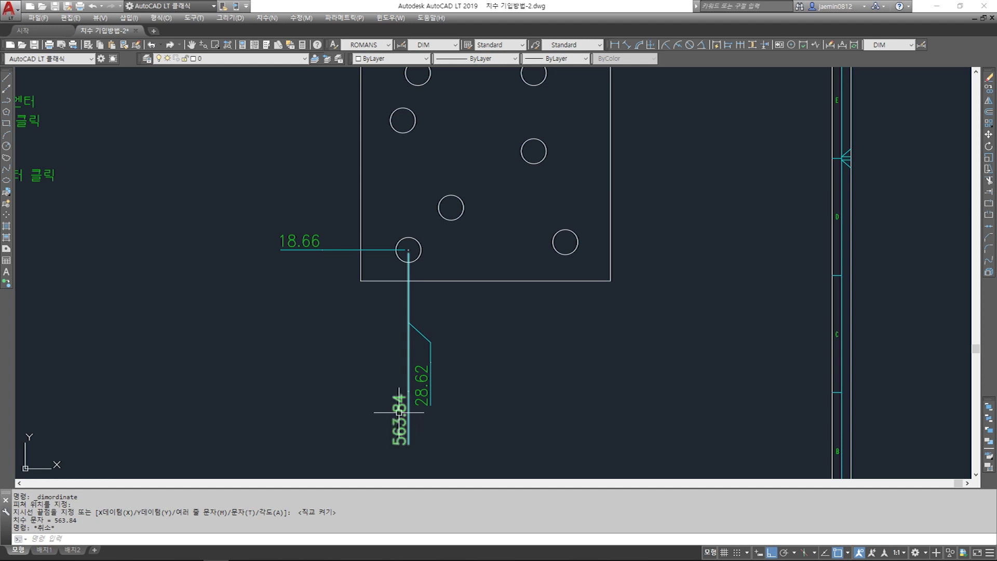
Erase the straight X ordinate dimension measured from the World origin
left_click(394, 430)
left_click(360, 427)
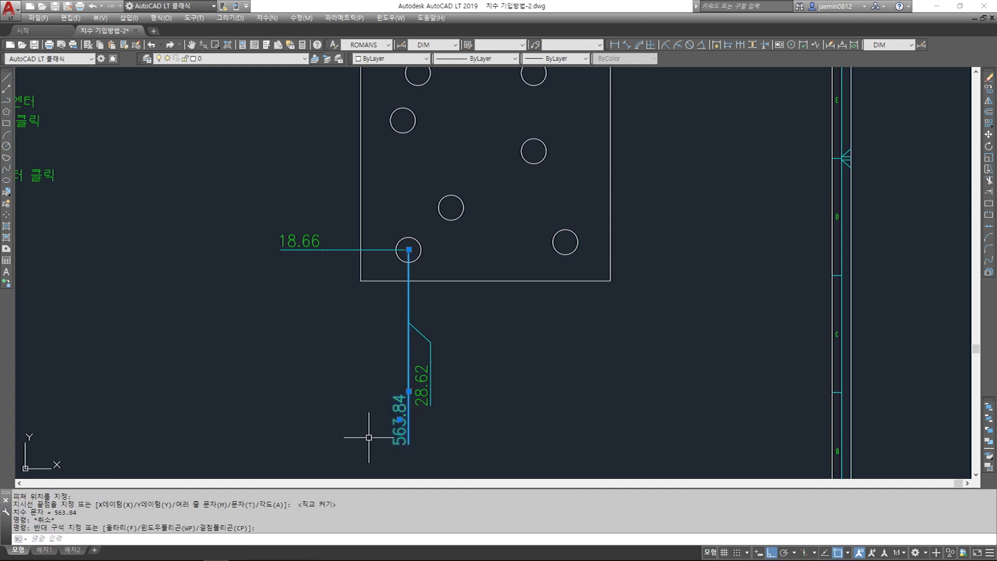
key("Delete")
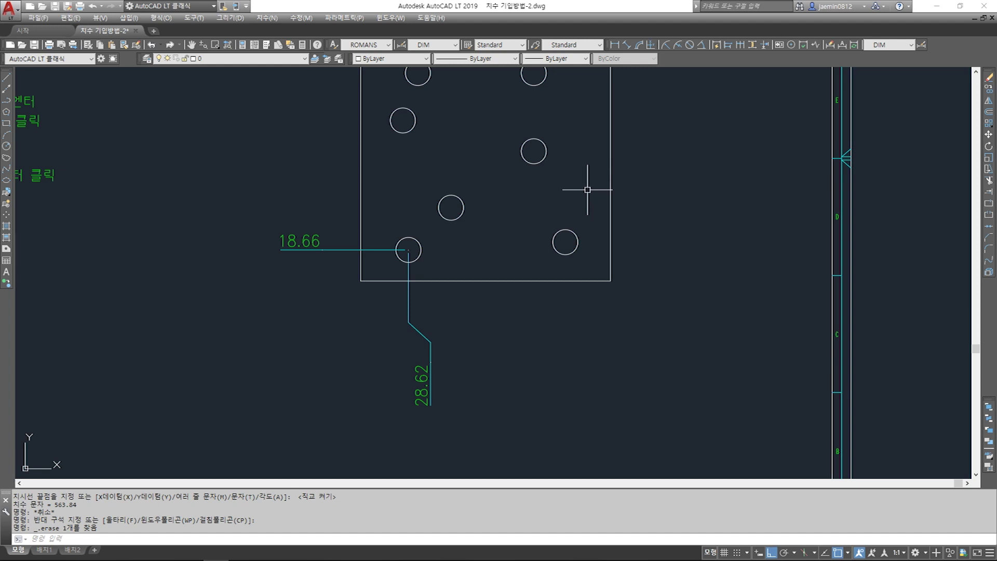
Erase the square, its seven circles and the two remaining ordinate dimensions
scroll(588, 189, "down", 2)
left_click(564, 378)
left_click(363, 166)
left_click(584, 352)
left_click(435, 167)
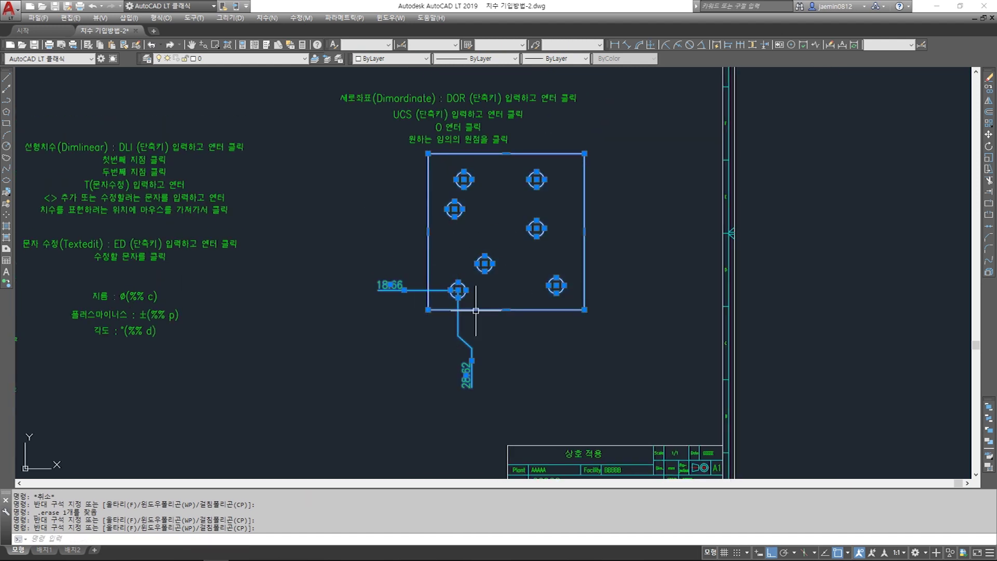
key("Delete")
Move the Dimordinate heading and its UCS instruction notes straight up into the space above them
mouse_move(502, 290)
middle_mouse_down()
mouse_move(440, 278)
mouse_move(467, 161)
middle_mouse_up()
key("Escape")
type("m")
key("Return")
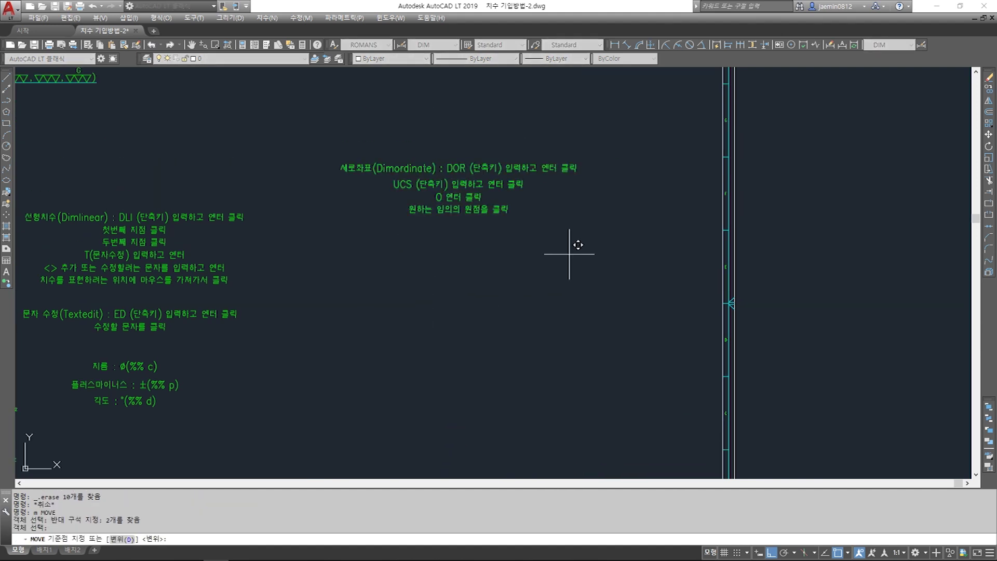
left_click(552, 165)
Copy the Dimordinate heading line about 57 units straight down, placing the copy below the UCS notes
type("cc")
key("Return")
left_click(531, 117)
key("Return")
left_click(545, 163)
left_click(545, 222)
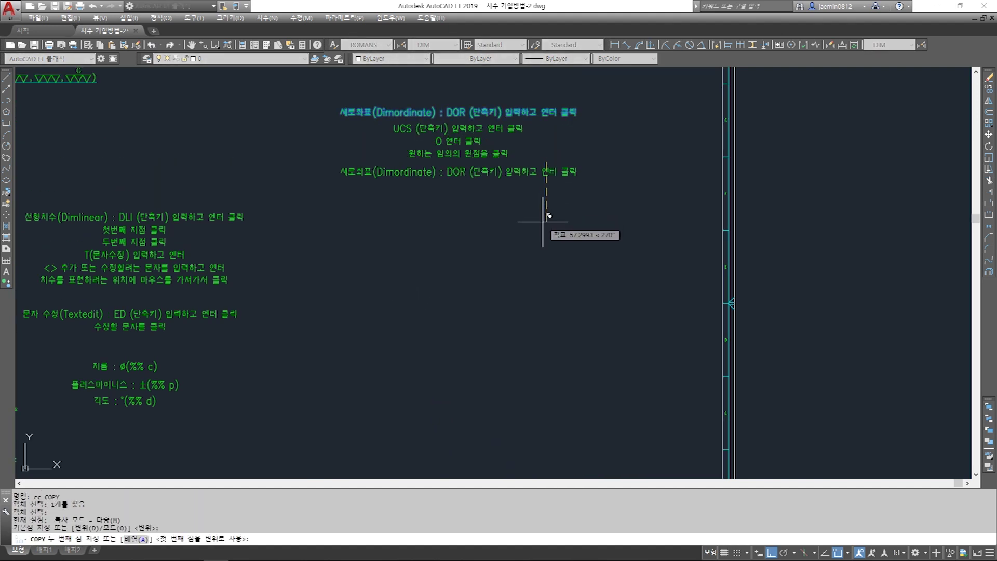
key("Escape")
left_click(673, 74)
left_click(711, 69)
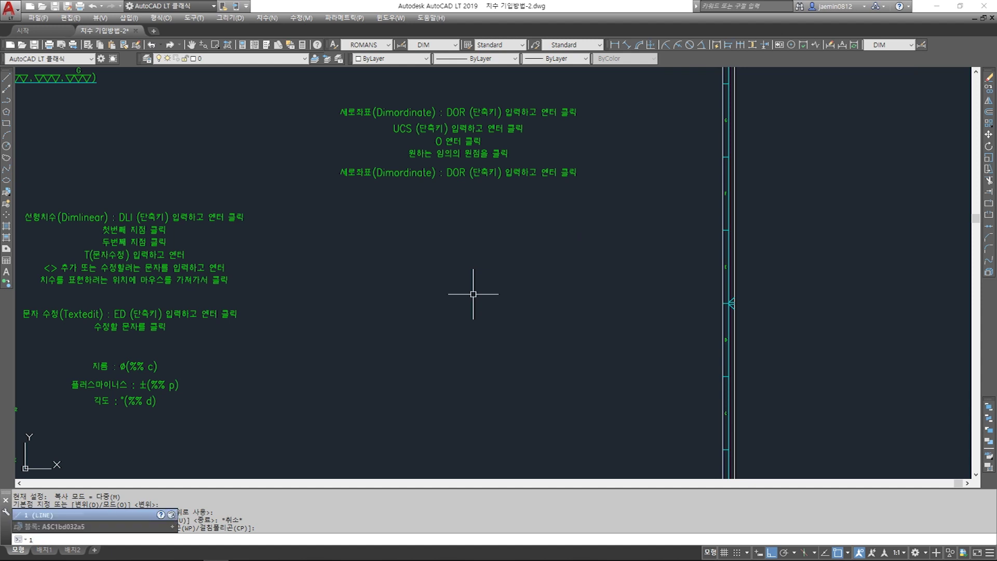
Draw a descending staircase line below the notes from five 50-unit segments, alternating right and down
key("Return")
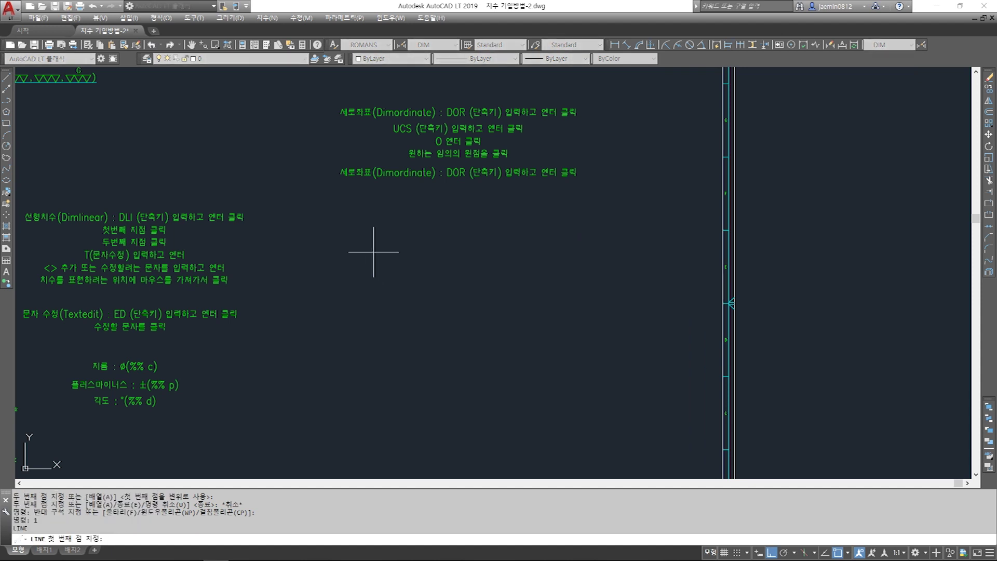
left_click(374, 255)
type("50")
key("Return")
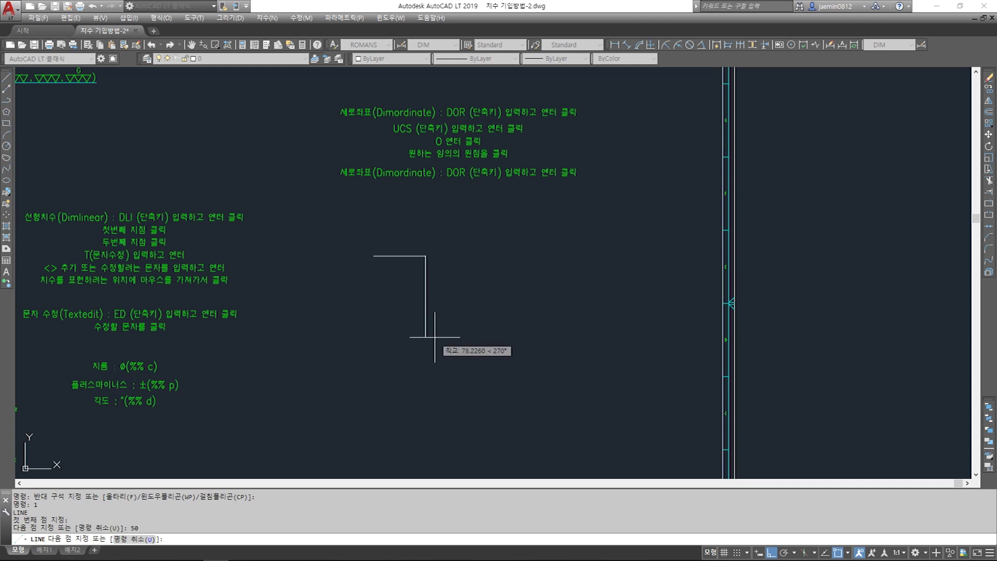
key("Return")
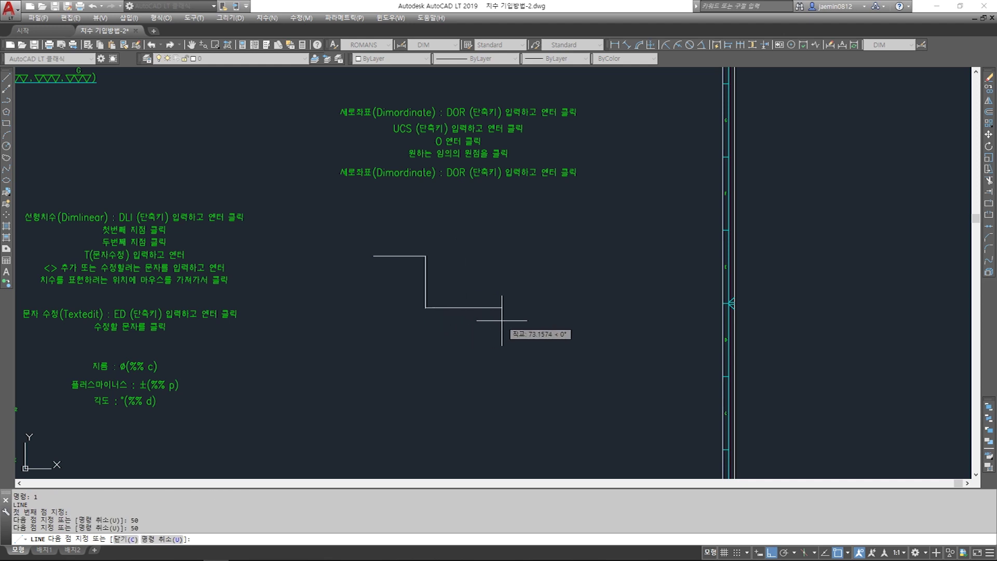
type("50")
key("Return")
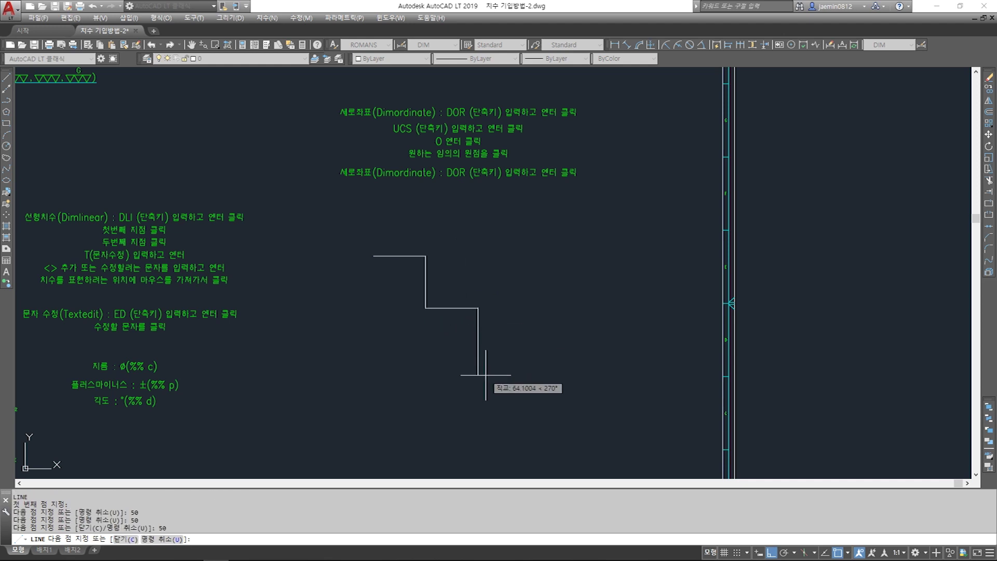
key("Return")
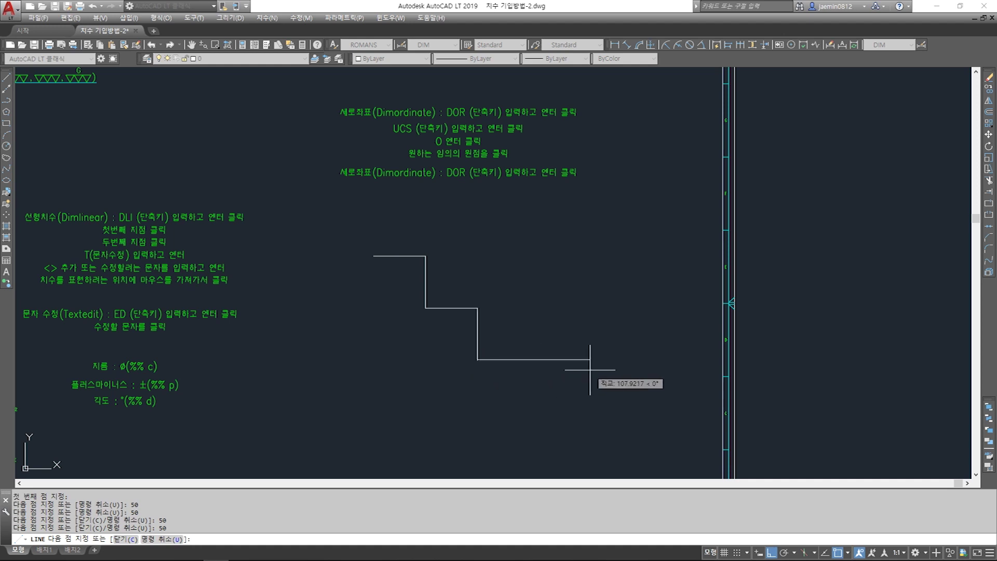
key("Return")
key("Return")
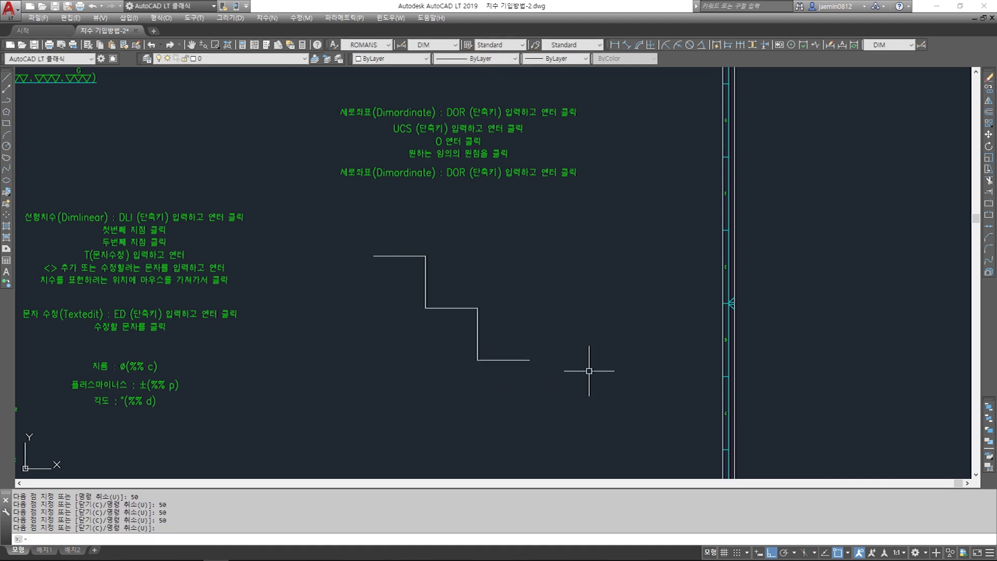
Edit the copied heading to read "기준선(Dimbaseline) : DBA (단축키) 입력하고 엔터 클릭"
middle_click_drag(437, 360, 436, 374)
key("Escape")
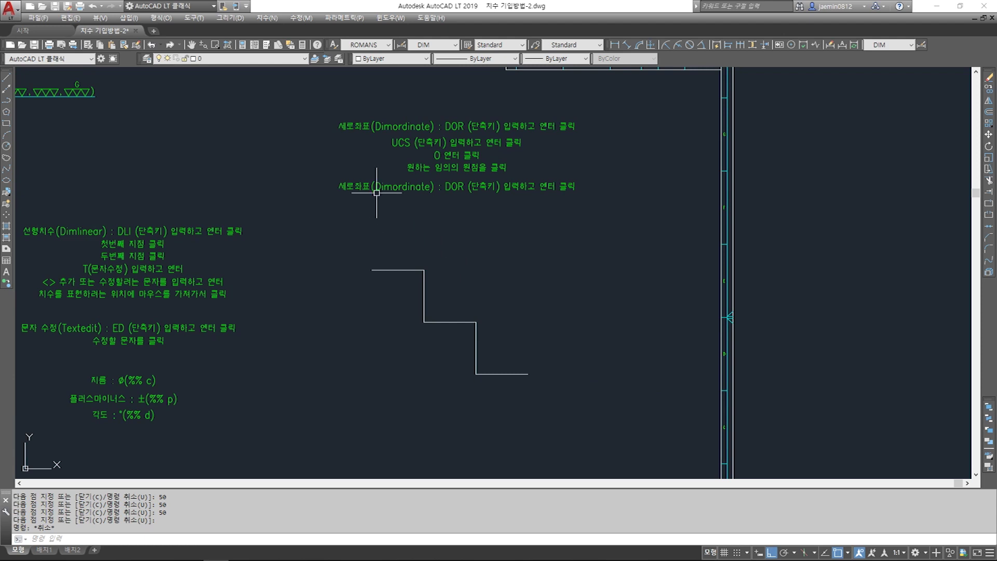
double_click(366, 187)
type("기준선(Dim")
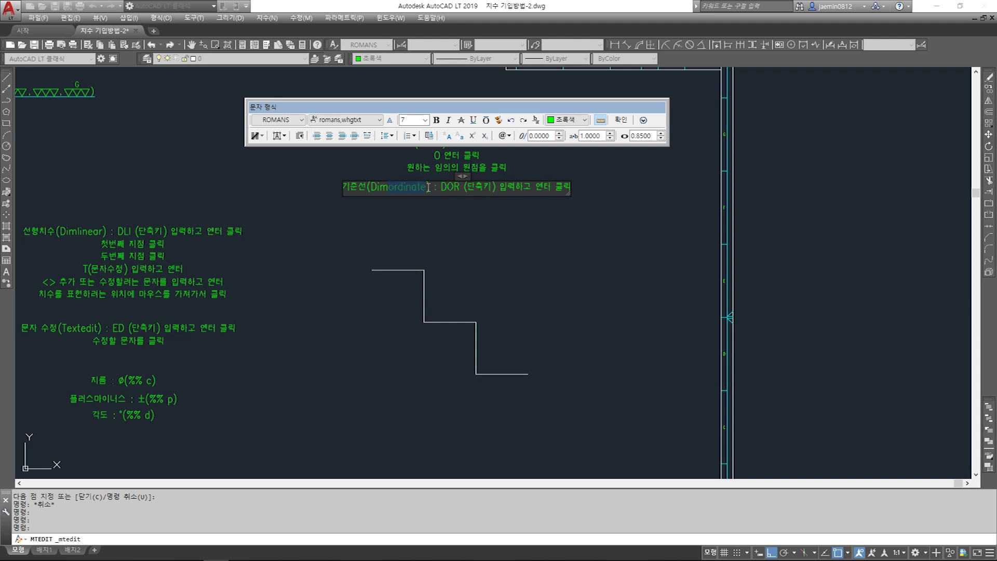
type("baselin")
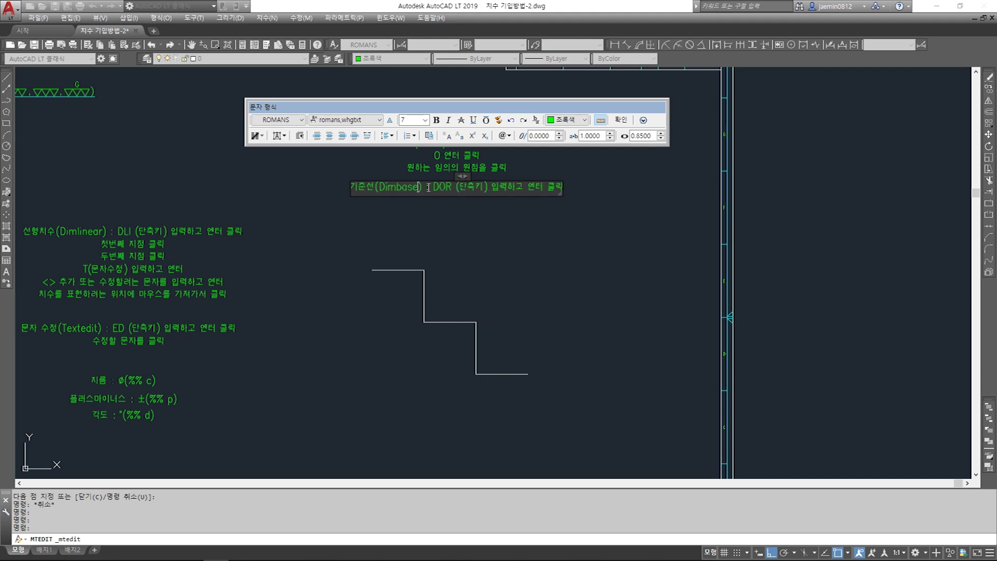
type("e")
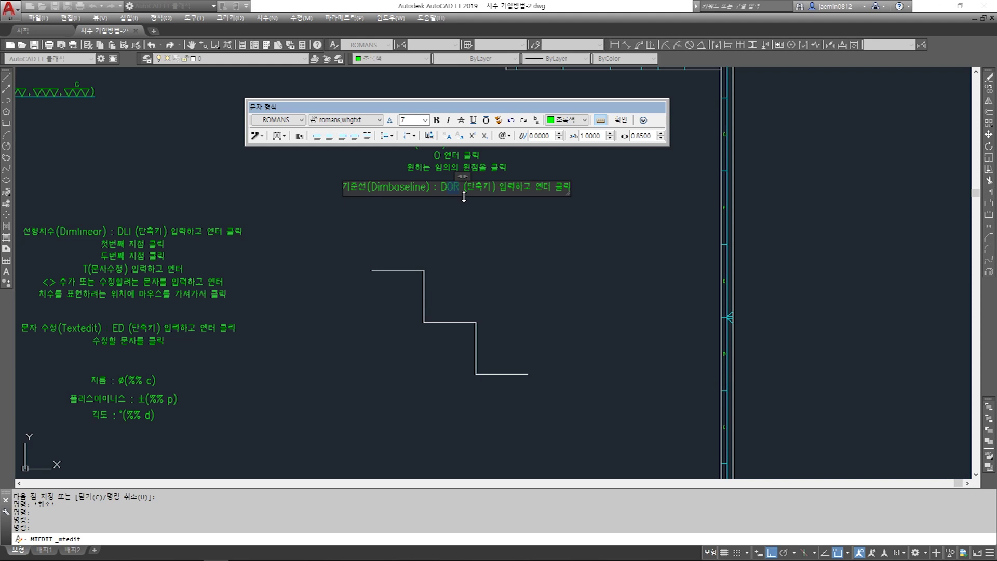
type("BA")
left_click(438, 223)
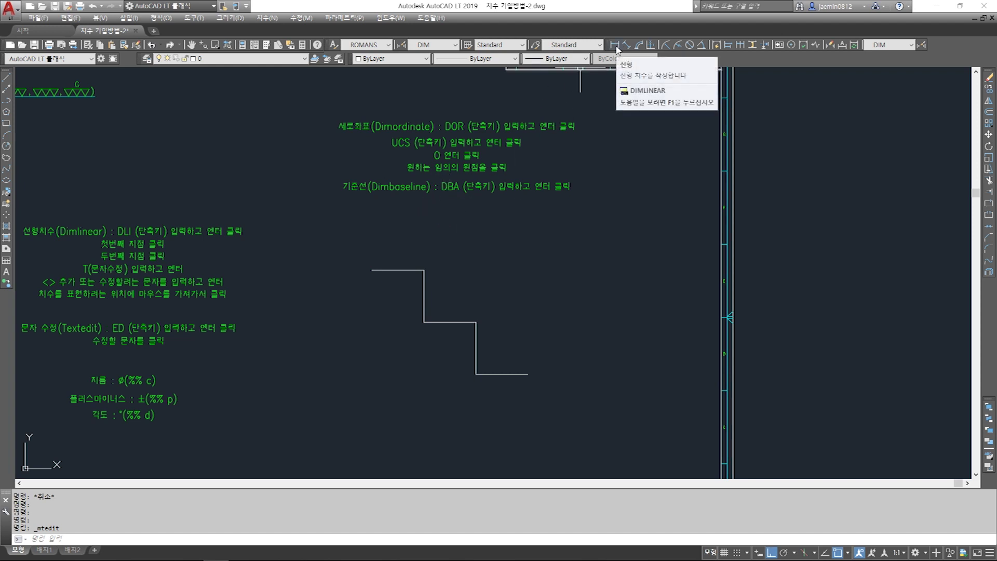
Add a horizontal linear dimension to the staircase's top tread, placing the dimension line just above it
left_click(617, 47)
left_click(401, 267)
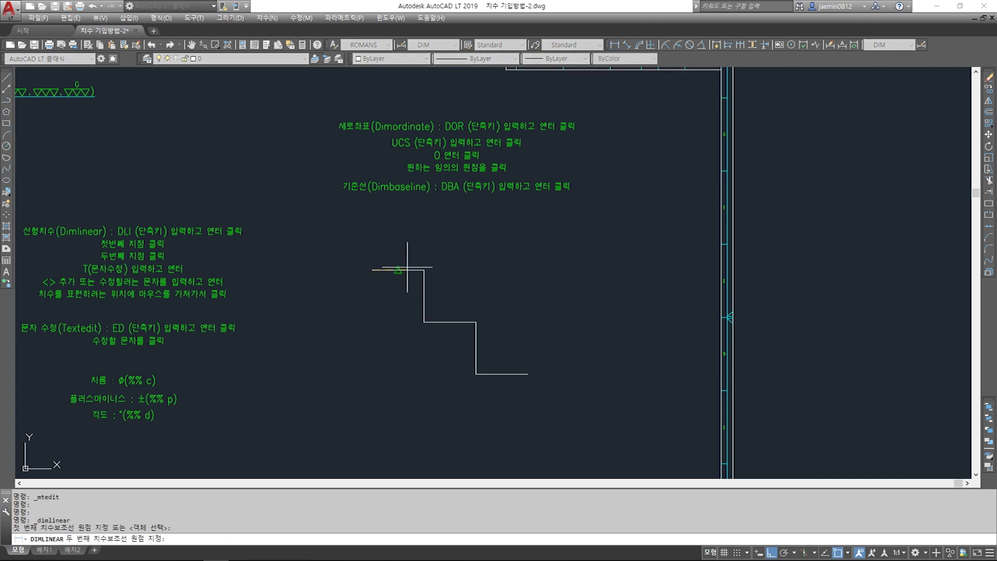
left_click(423, 269)
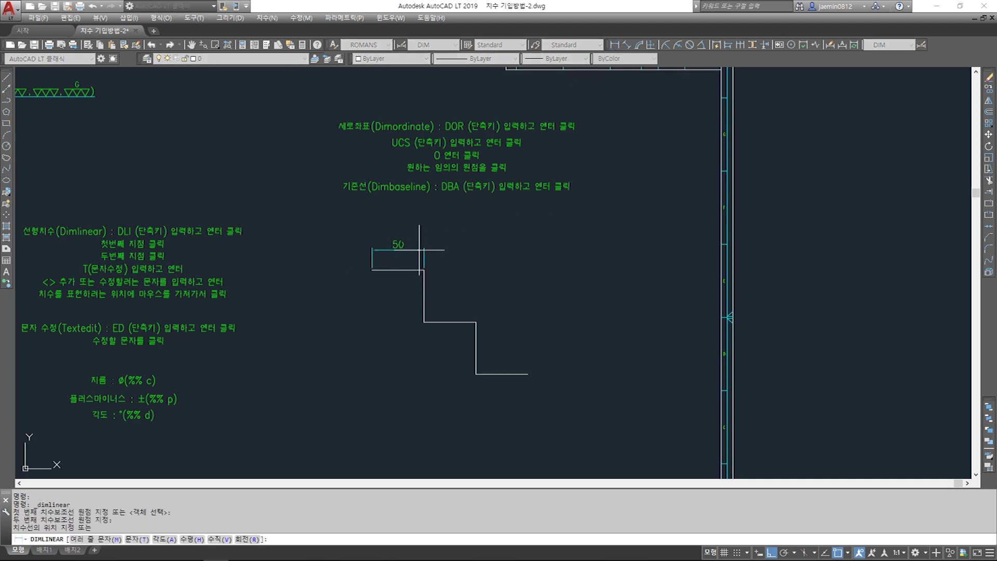
left_click(419, 246)
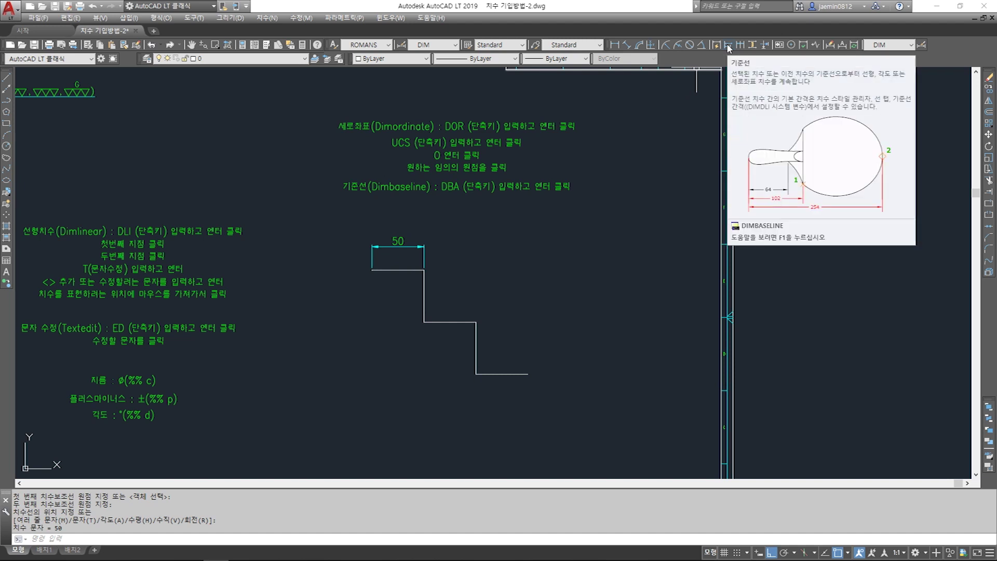
Add baseline dimensions from the top tread's dimension to the right ends of the second and third treads
left_click(727, 45)
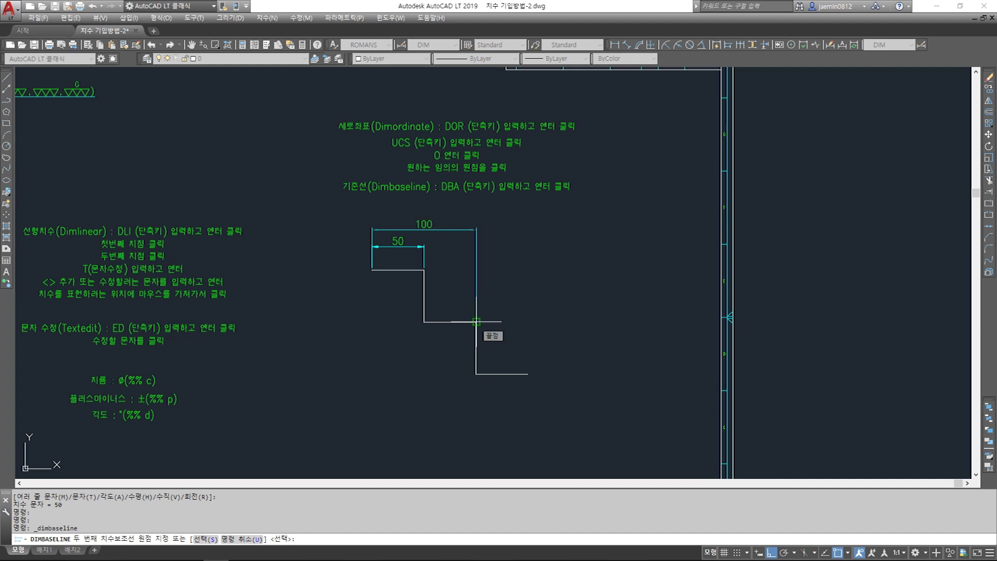
left_click(476, 322)
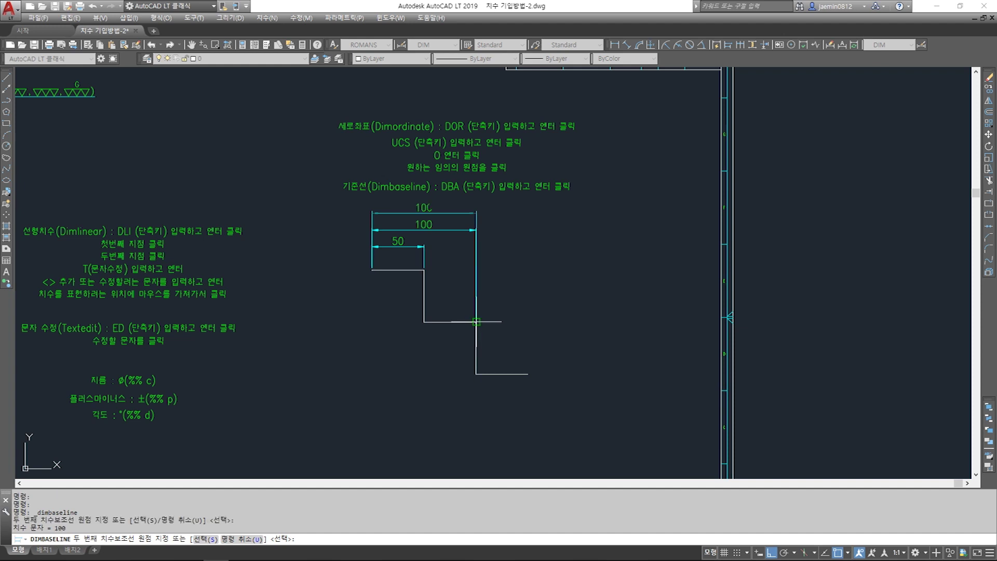
left_click(527, 373)
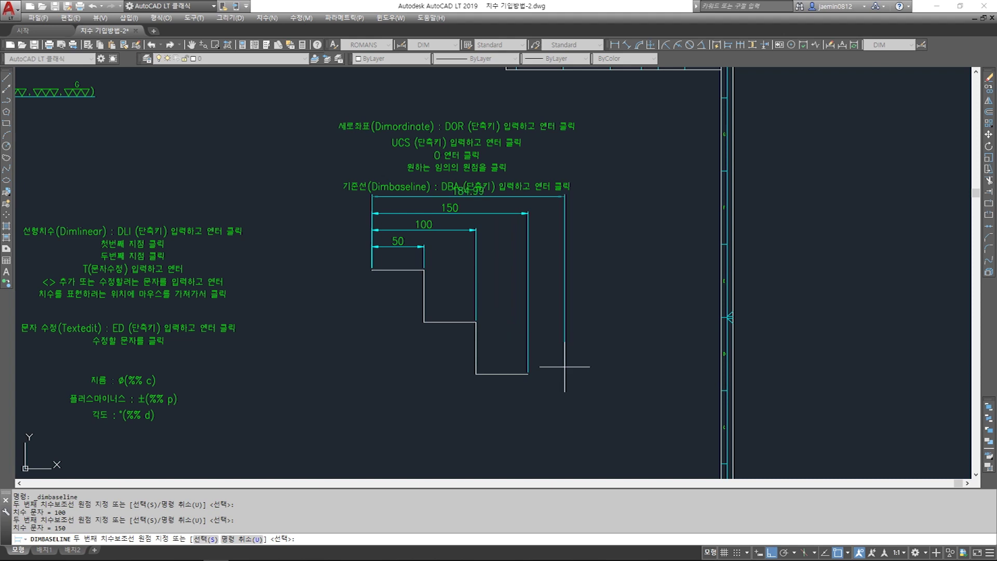
key("Return")
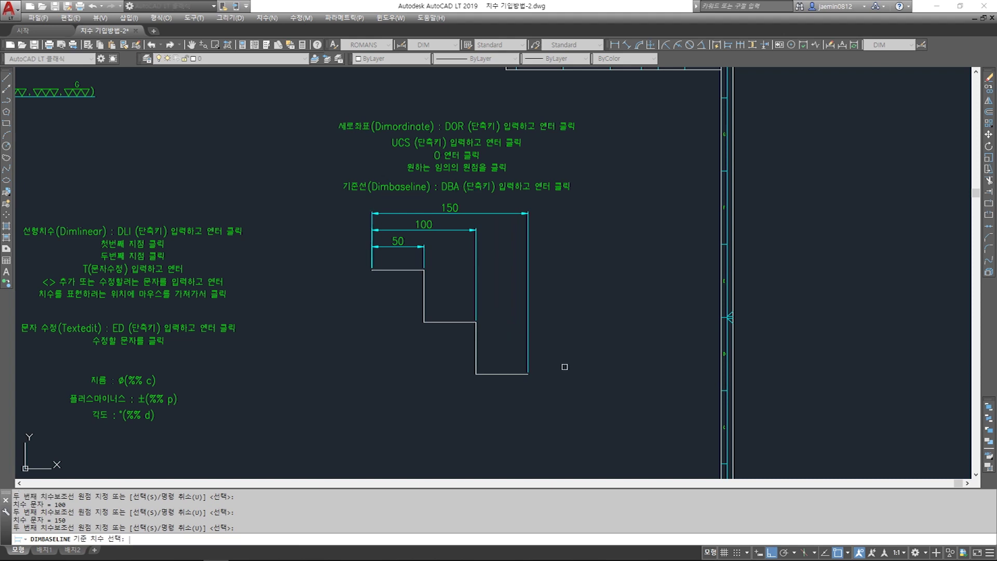
key("Escape")
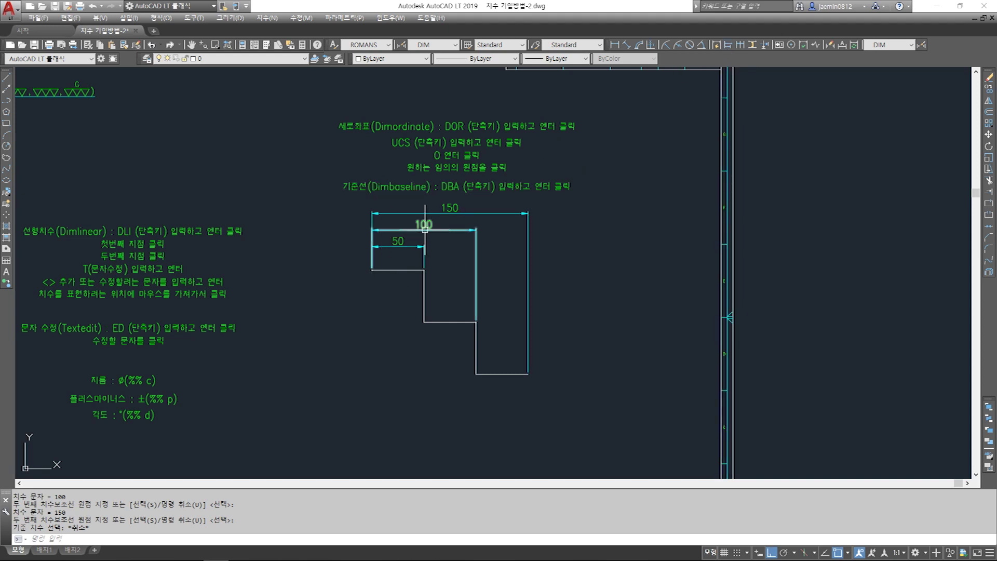
Erase the linear dimension and both baseline dimensions above the staircase
mouse_move(425, 229)
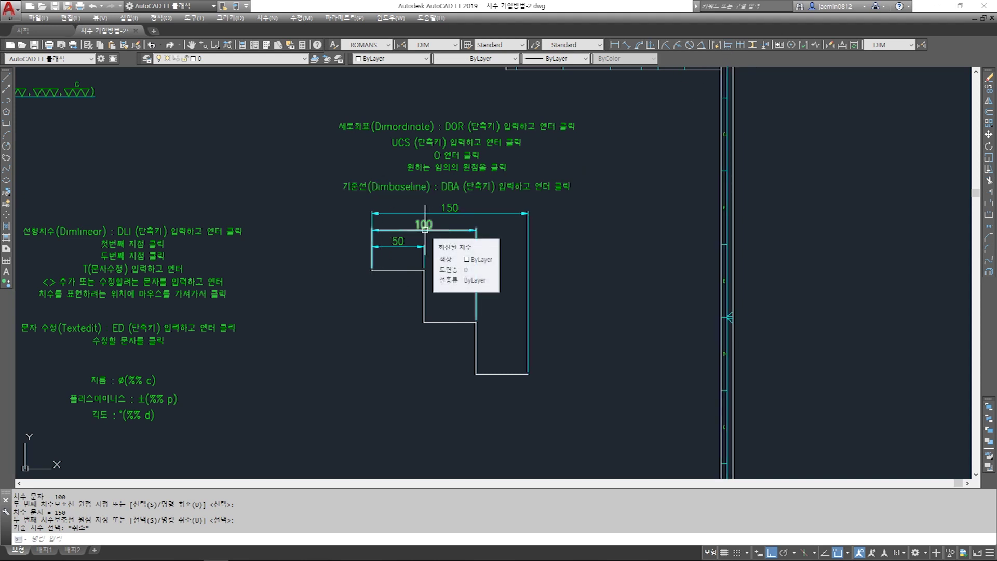
left_click(401, 240)
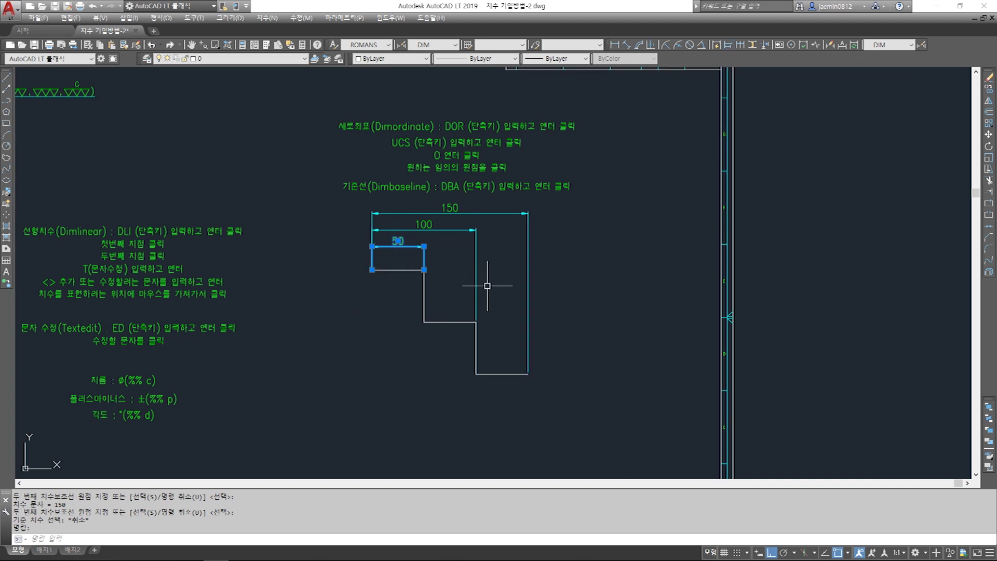
left_click_drag(574, 216, 418, 256)
key("Delete")
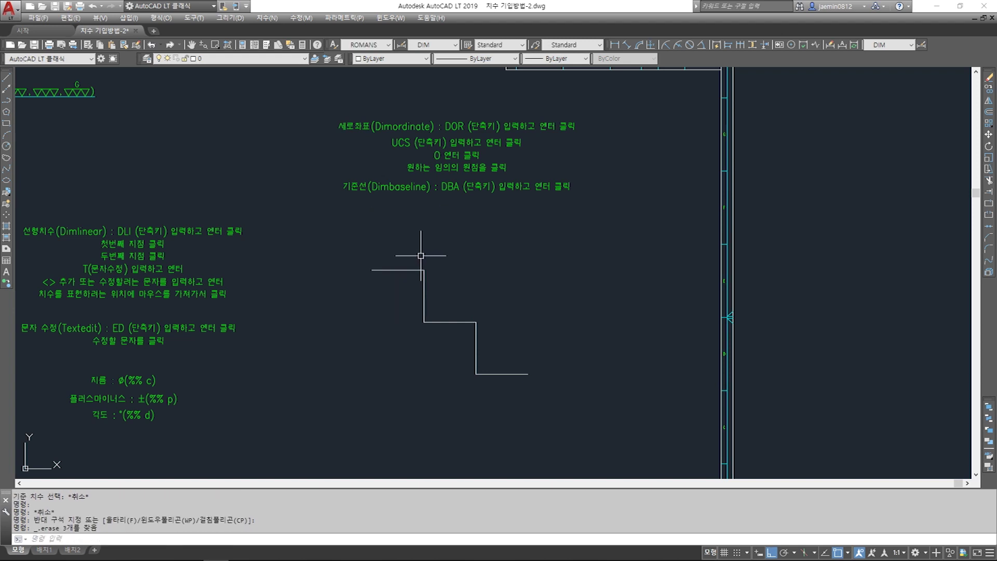
type("dli")
key("Return")
left_click(423, 269)
left_click(372, 269)
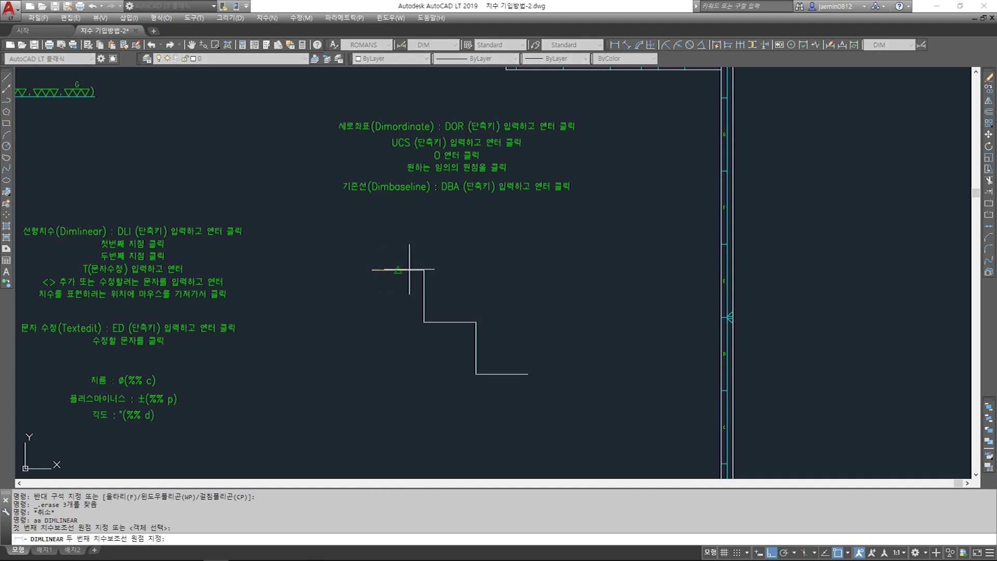
key("Escape")
key("Escape")
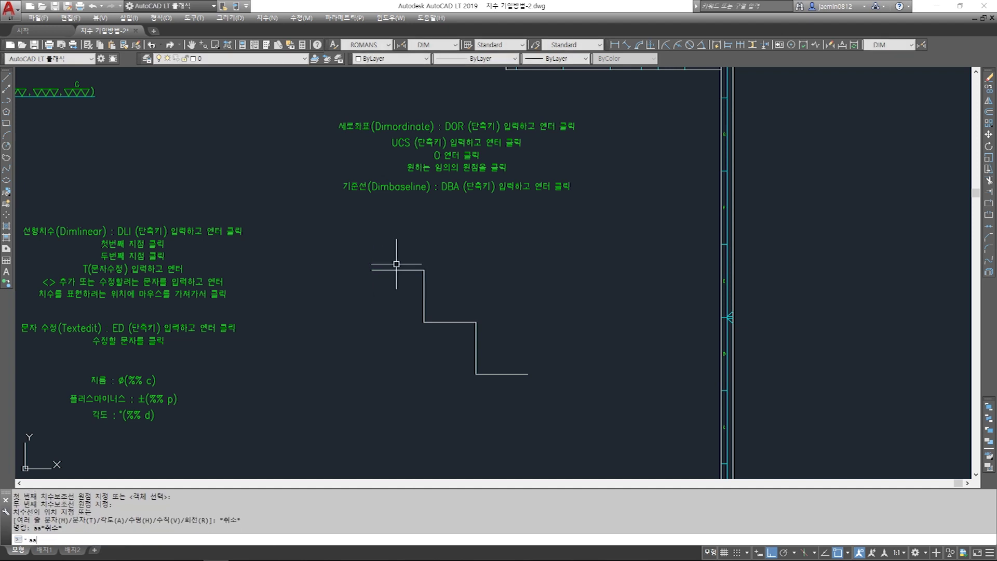
Dimension the top tread with a linear dimension, picking its left end first and its right end second
type("aa")
key("Return")
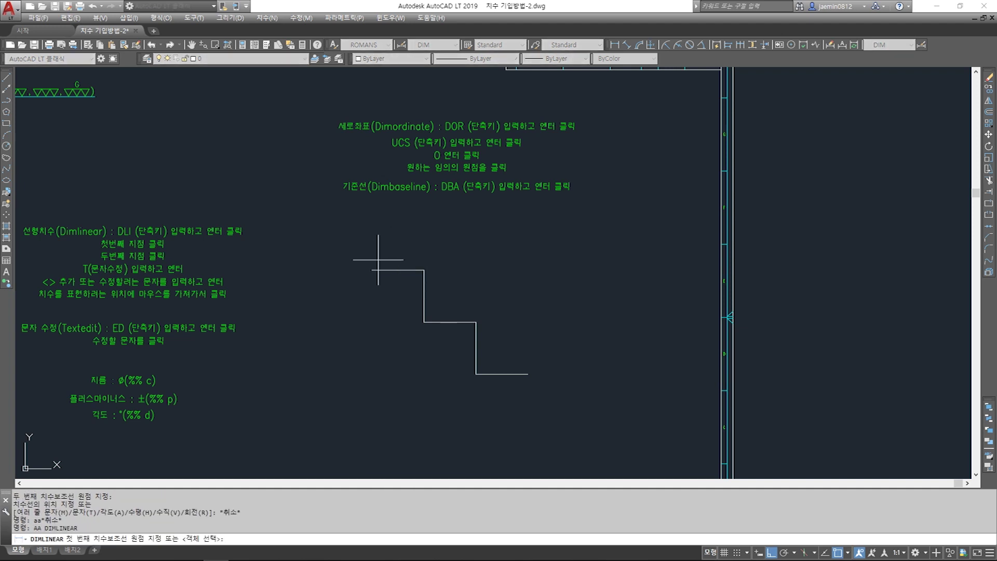
left_click(371, 269)
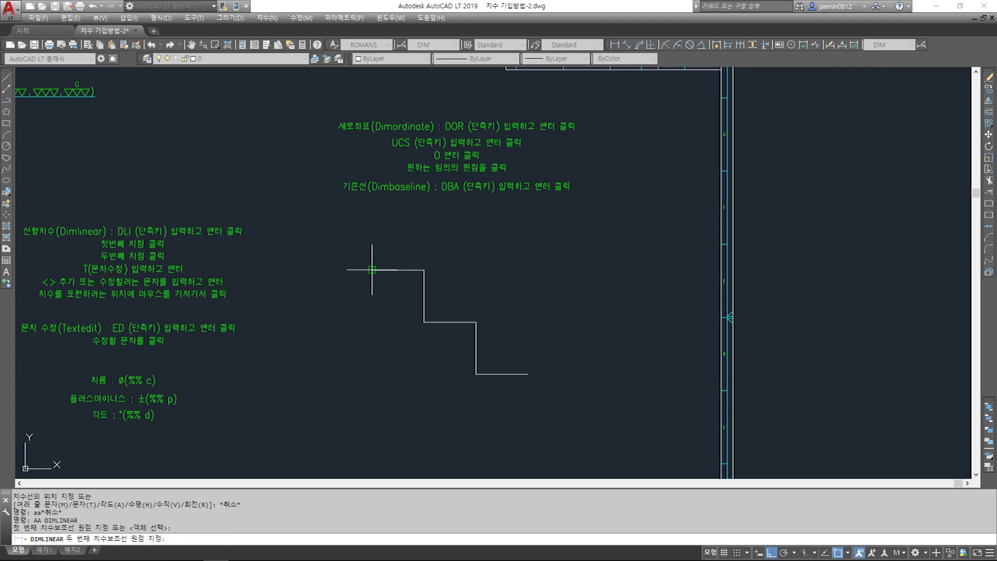
left_click(423, 269)
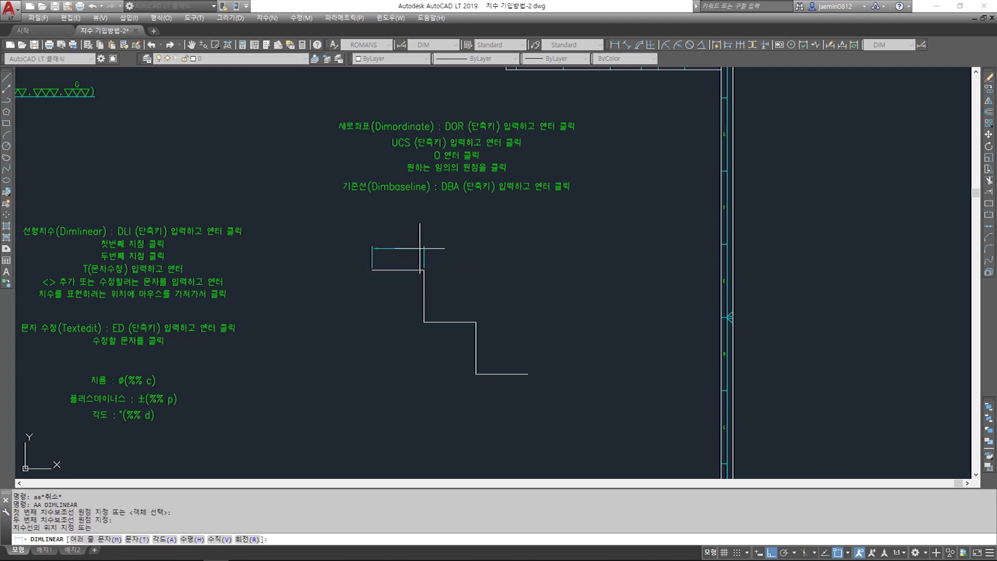
left_click(420, 248)
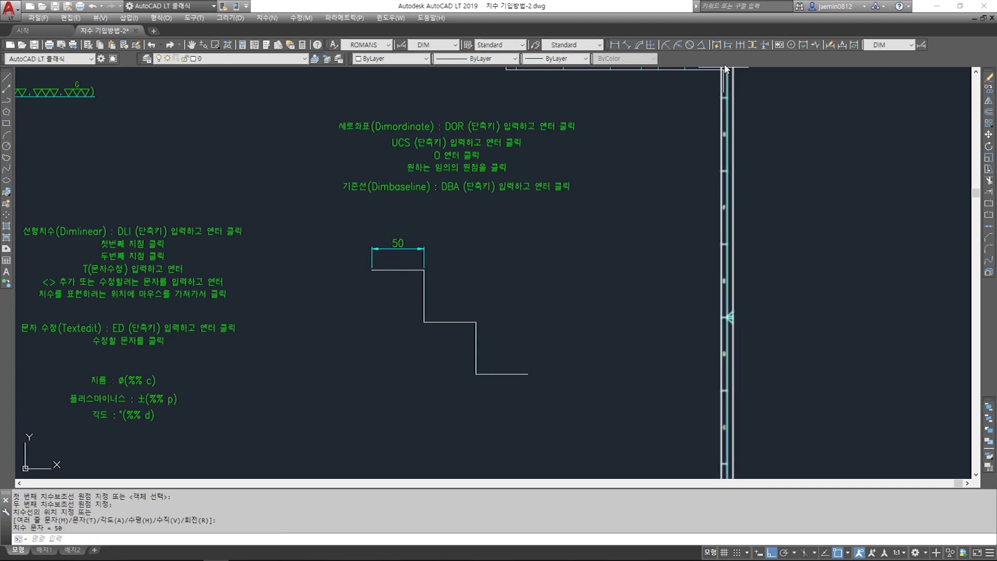
Continue with baseline dimensions from the top tread's left end to the ends of the second and third treads
left_click(728, 44)
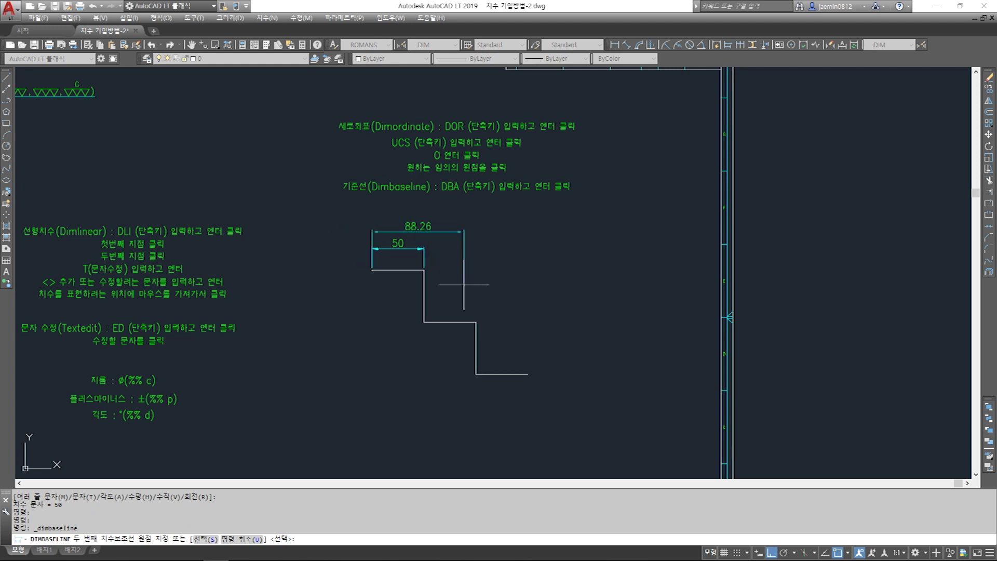
left_click(475, 321)
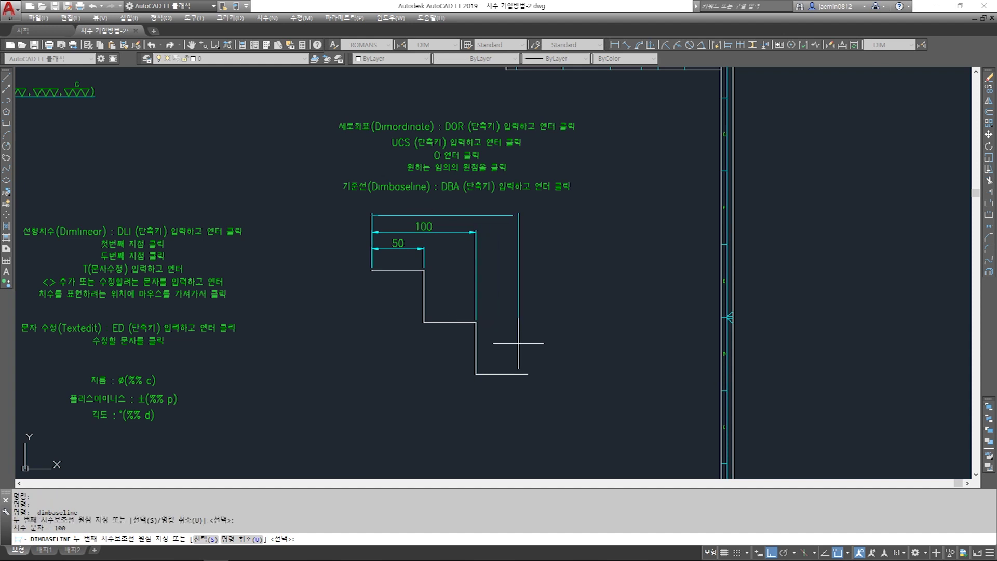
left_click(527, 374)
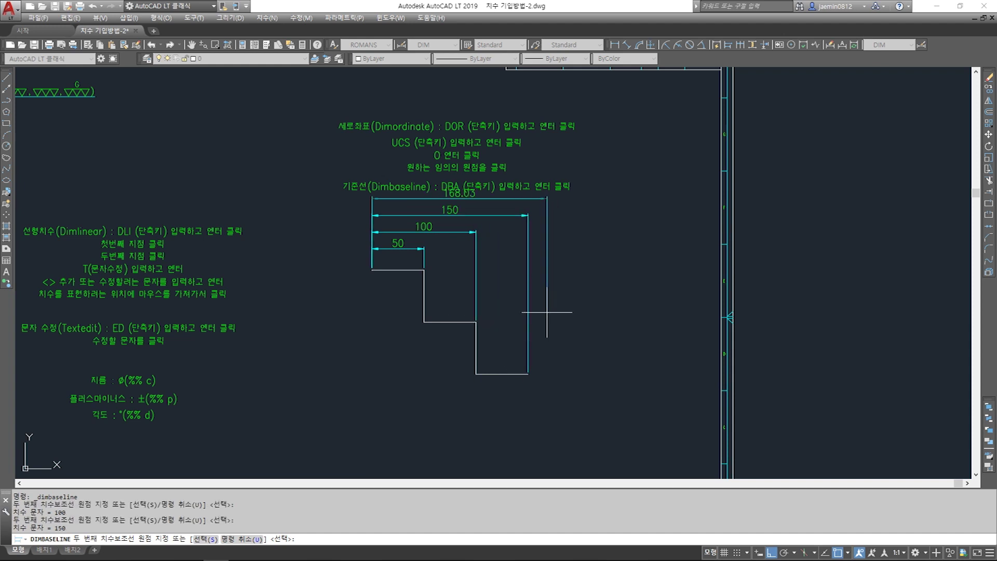
key("Return")
key("Escape")
Erase all three dimensions above the staircase, keeping the staircase line
type("e")
key("Return")
left_click(544, 250)
left_click(389, 223)
key("Return")
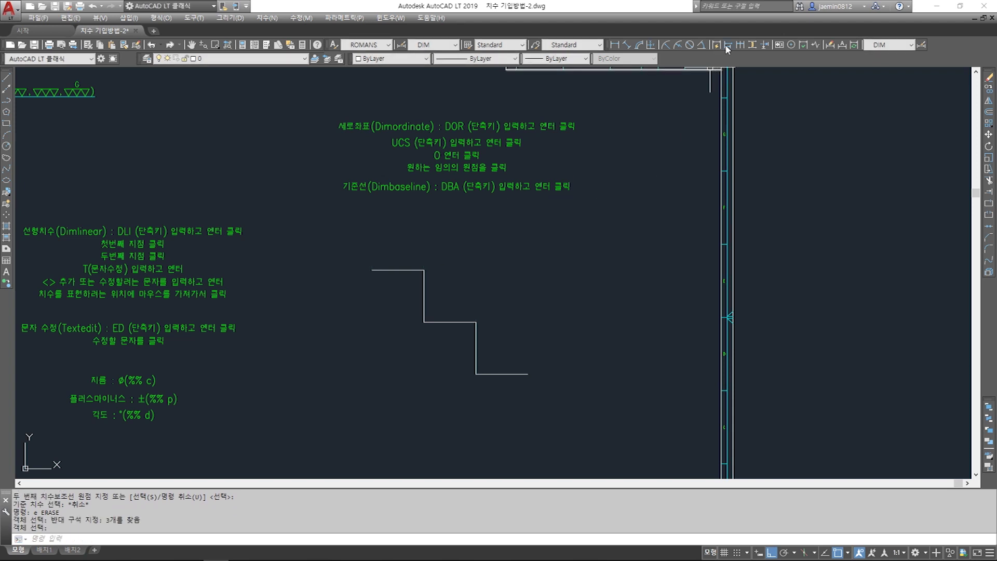
Dimension the top tread with a linear dimension above it, picking its right end first and its left end second
key("Escape")
type("aa")
key("Return")
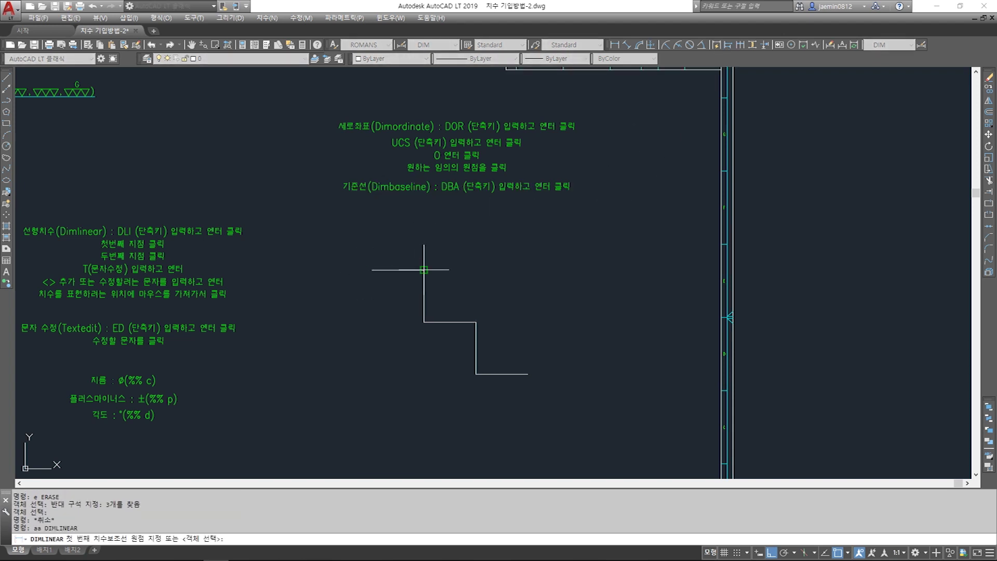
left_click(424, 270)
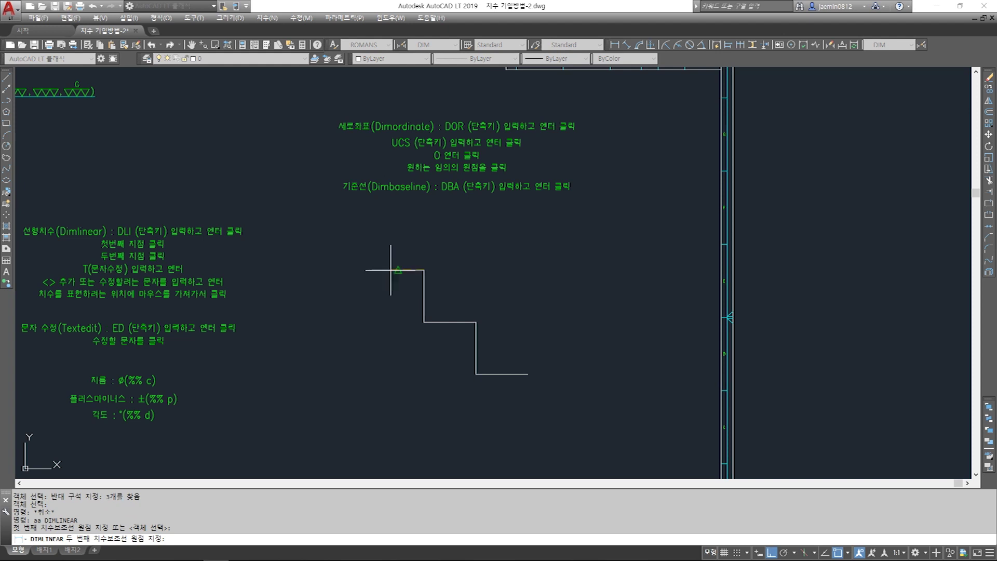
left_click(372, 269)
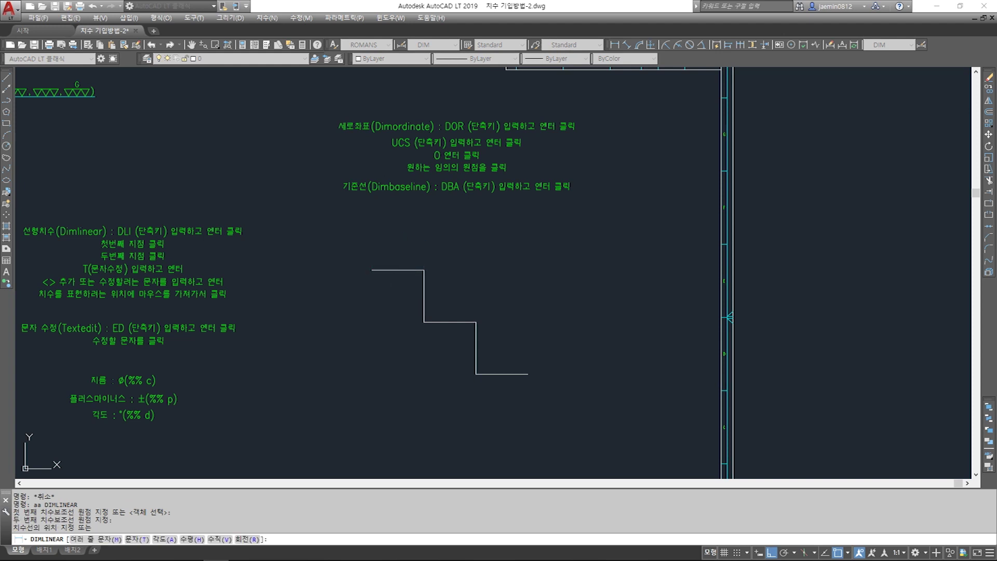
left_click(402, 243)
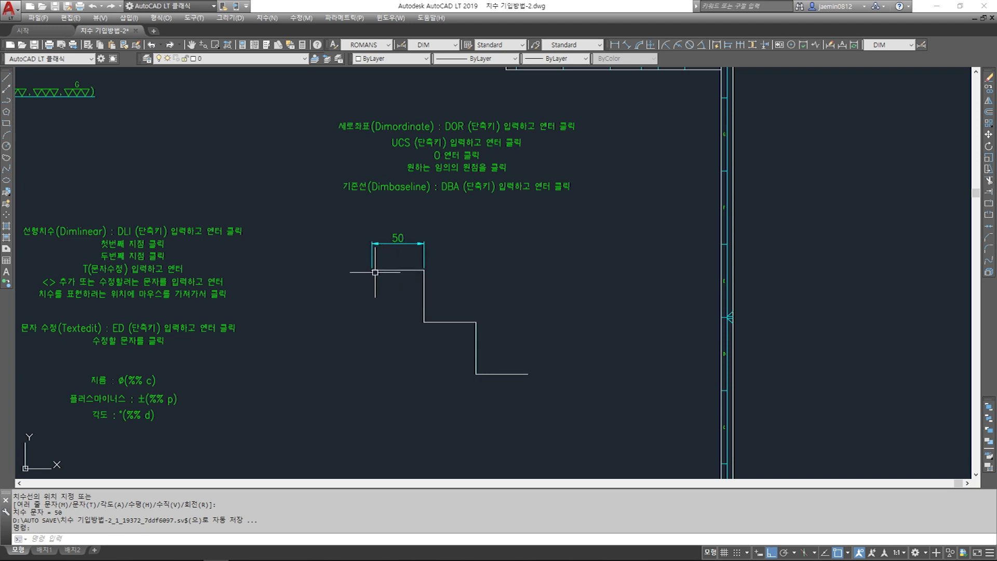
Continue with baseline dimensions from the top tread's right end to the right ends of the second and third treads
left_click(729, 47)
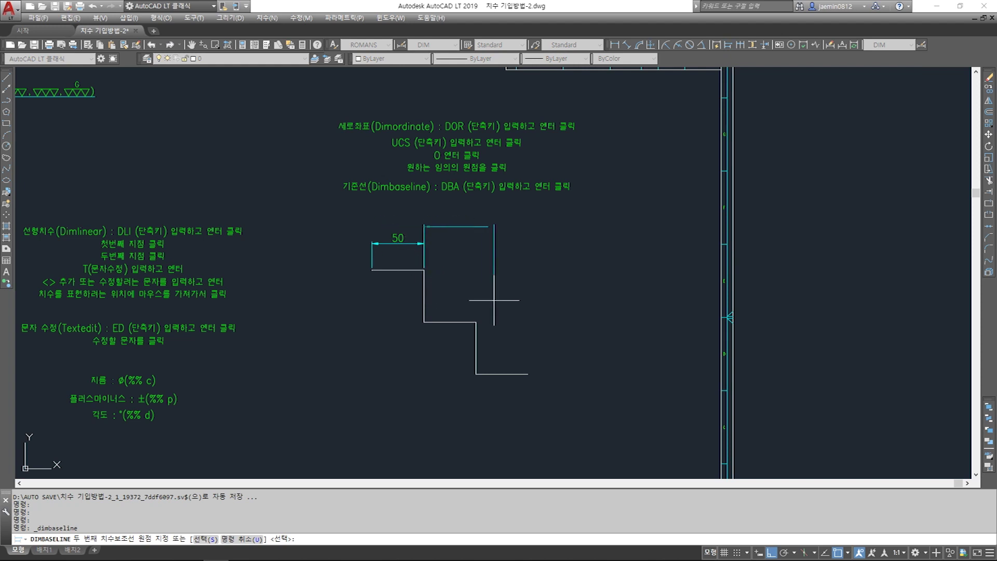
left_click(476, 322)
left_click(528, 374)
key("Escape")
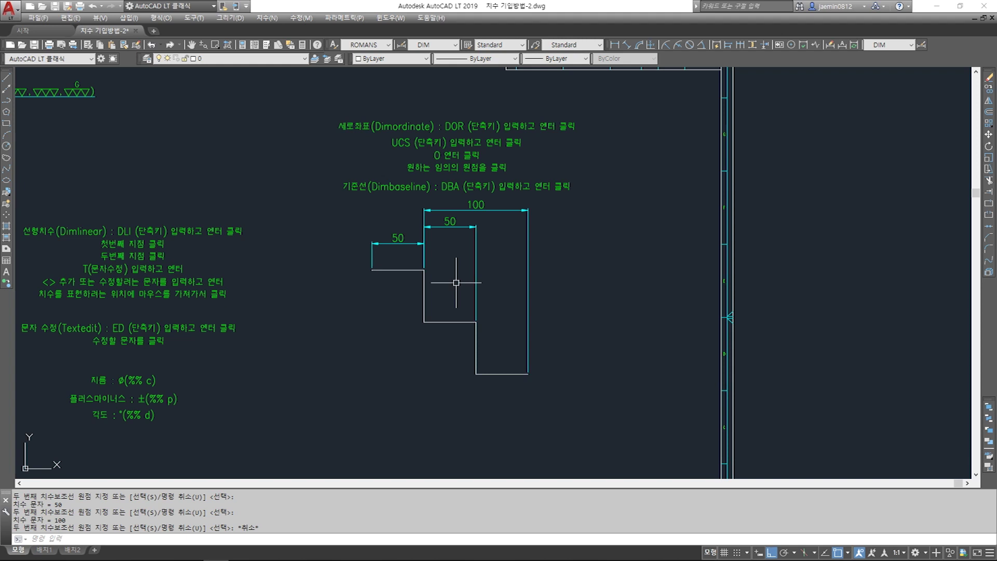
Erase the linear dimension and both baseline dimensions above the staircase line
left_click(574, 218)
left_click(371, 254)
left_click(579, 216)
left_click(407, 247)
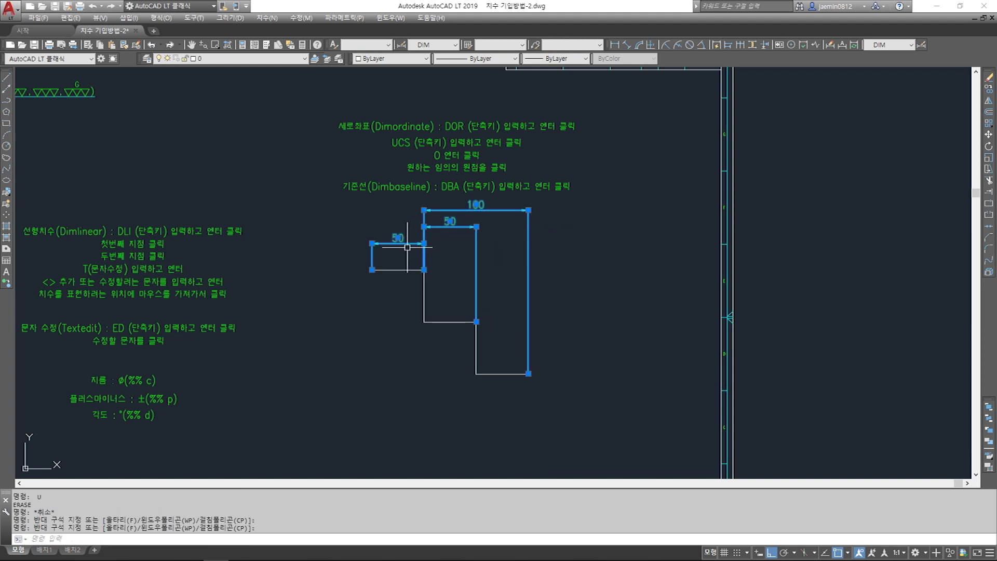
key("Delete")
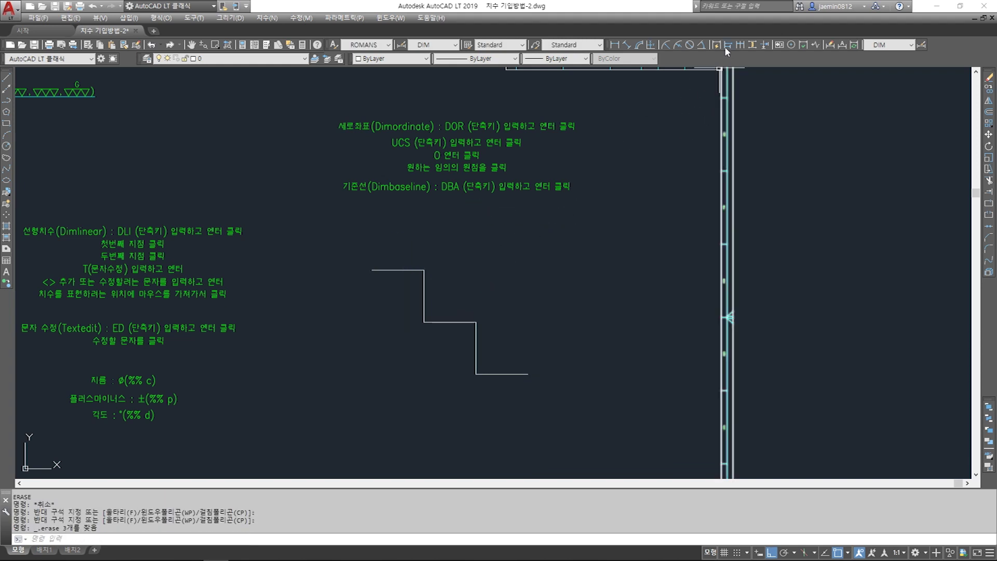
Place a linear dimension above the top tread again, picking its right end first and its left end second
left_click(614, 45)
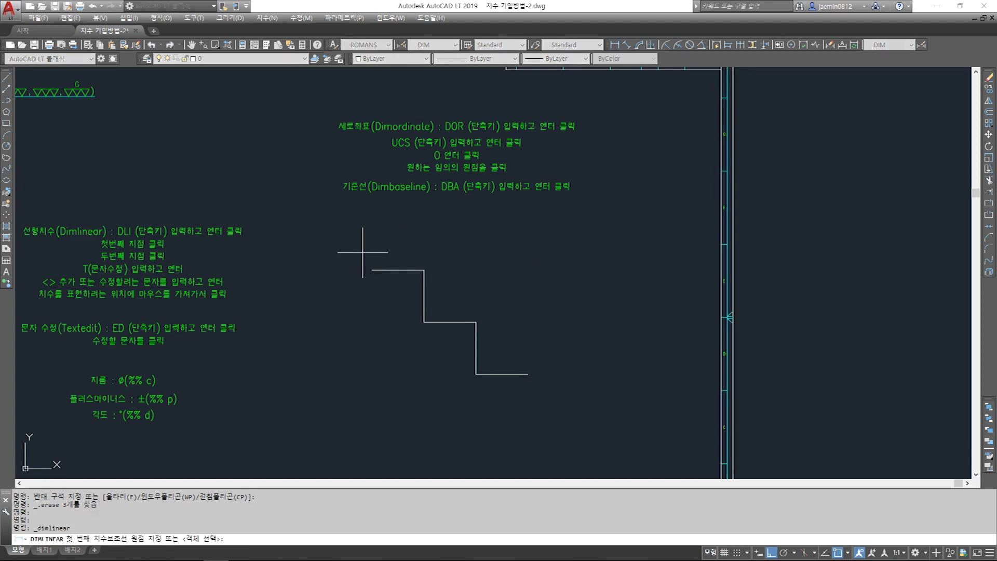
left_click(424, 270)
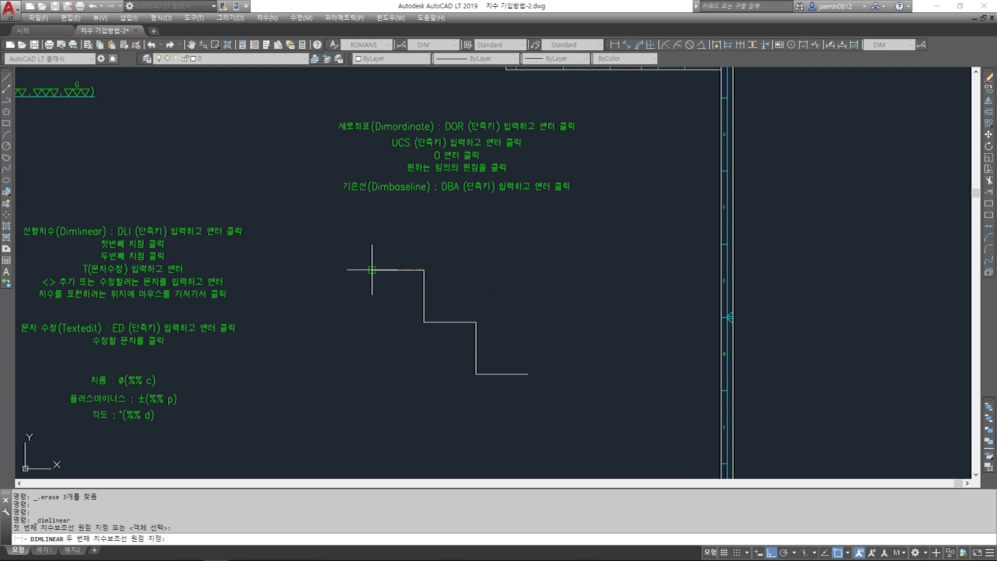
left_click(372, 270)
left_click(405, 246)
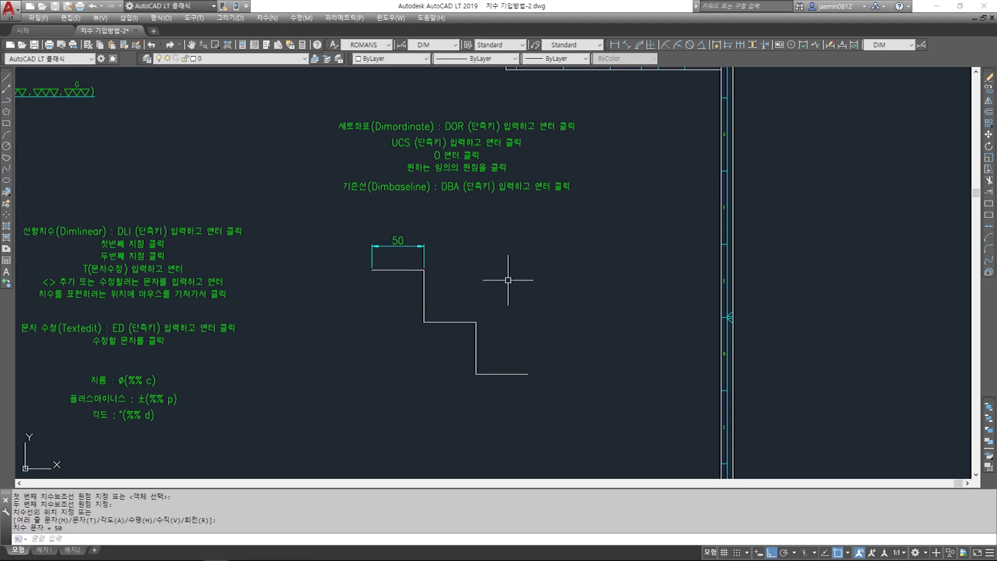
Using the baseline Select option, base on the top dimension's left extension line and dimension to the right ends of the second and third treads
left_click(726, 45)
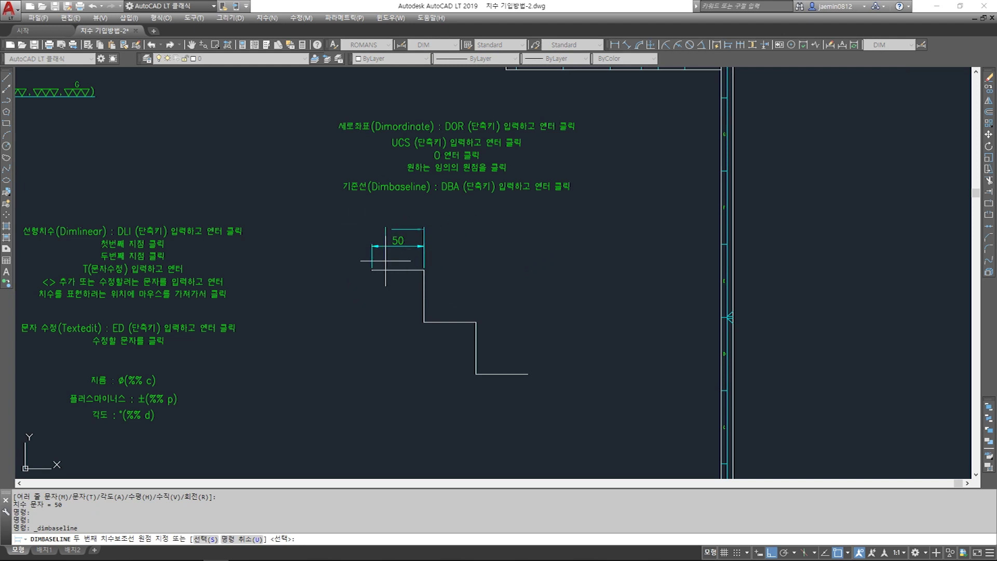
scroll(380, 268, "up", 2)
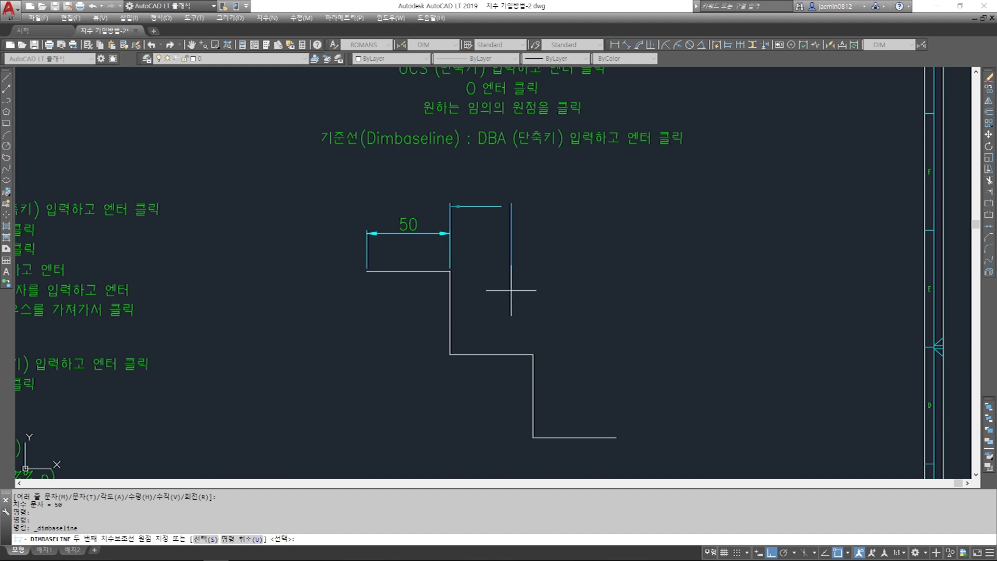
type("s")
key("Return")
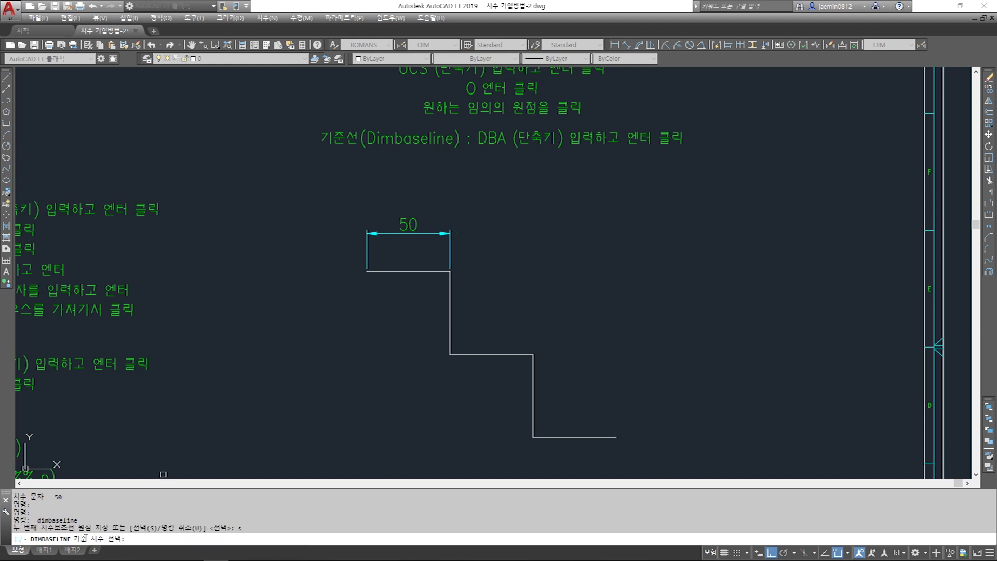
left_click(366, 250)
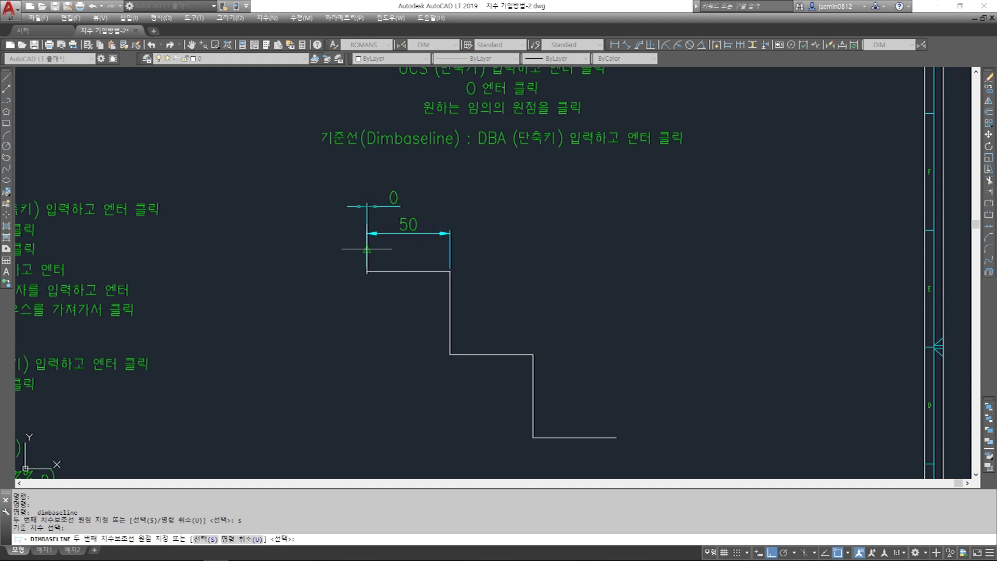
left_click(532, 354)
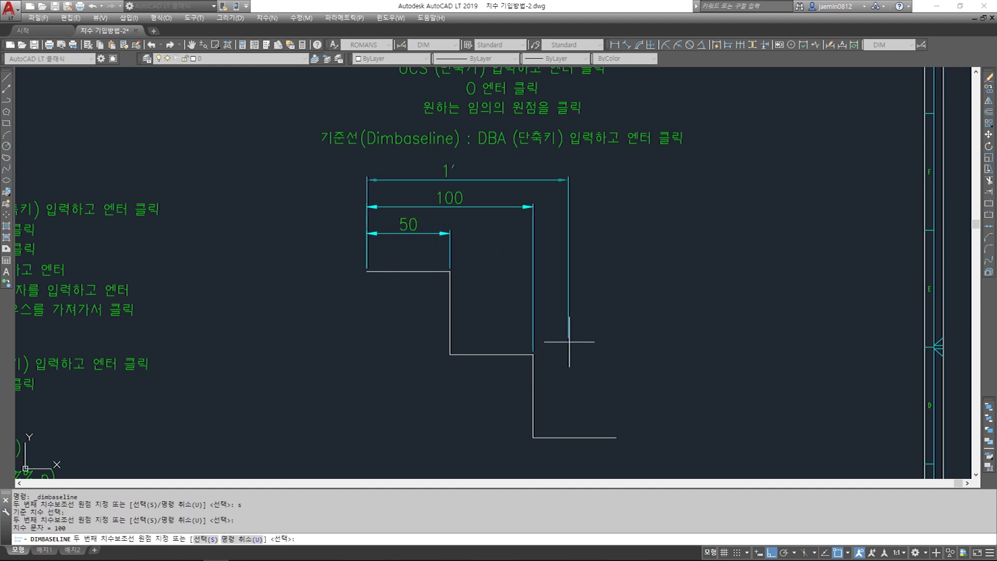
left_click(616, 437)
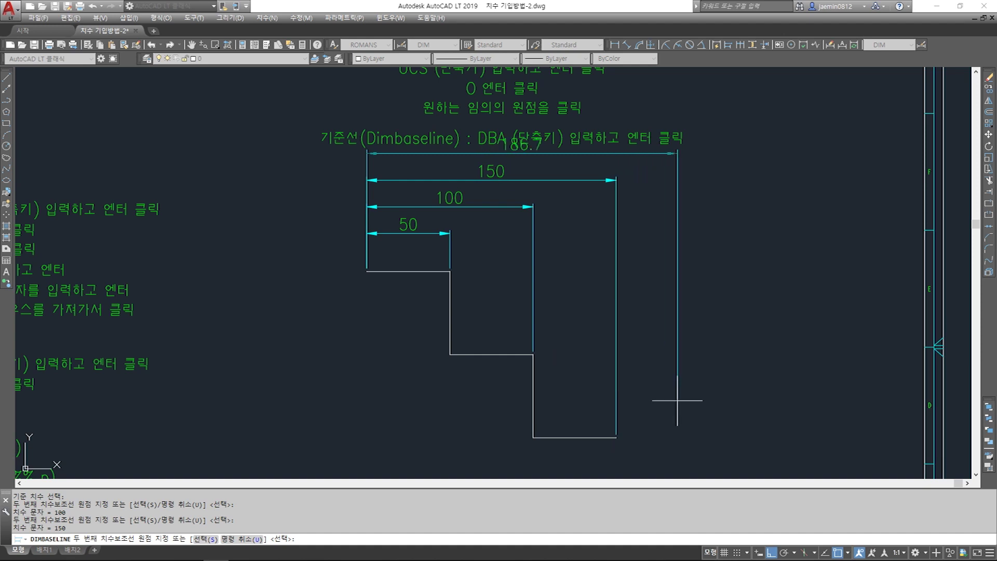
key("Return")
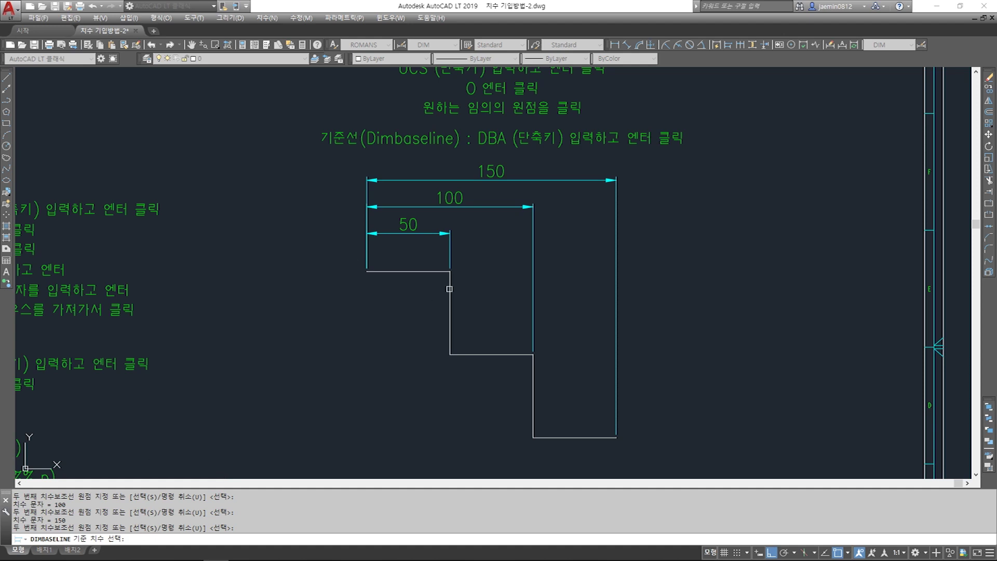
key("Escape")
Erase the two baseline dimensions above the staircase, keeping the top tread's linear dimension
left_click(660, 202)
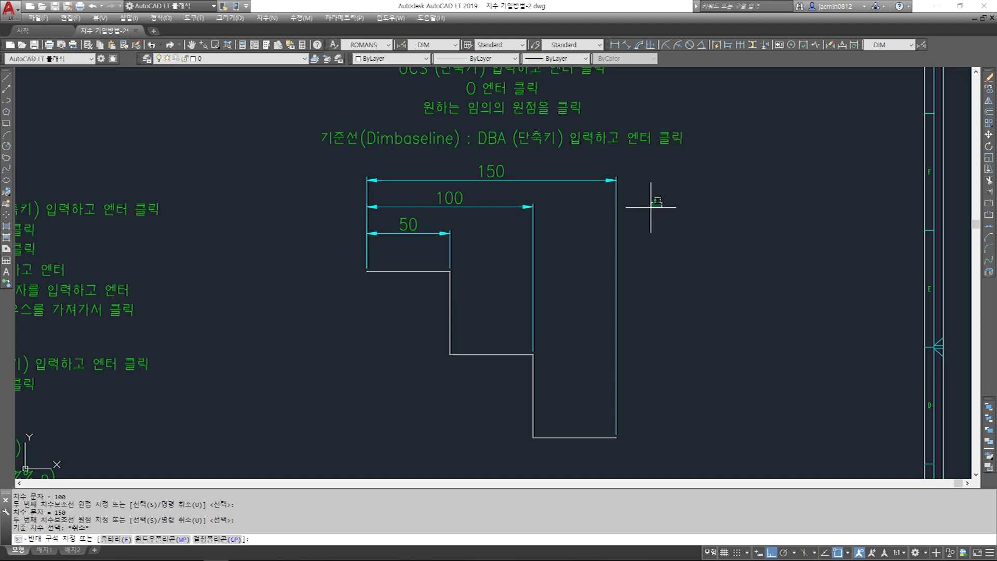
left_click(518, 256)
key("Delete")
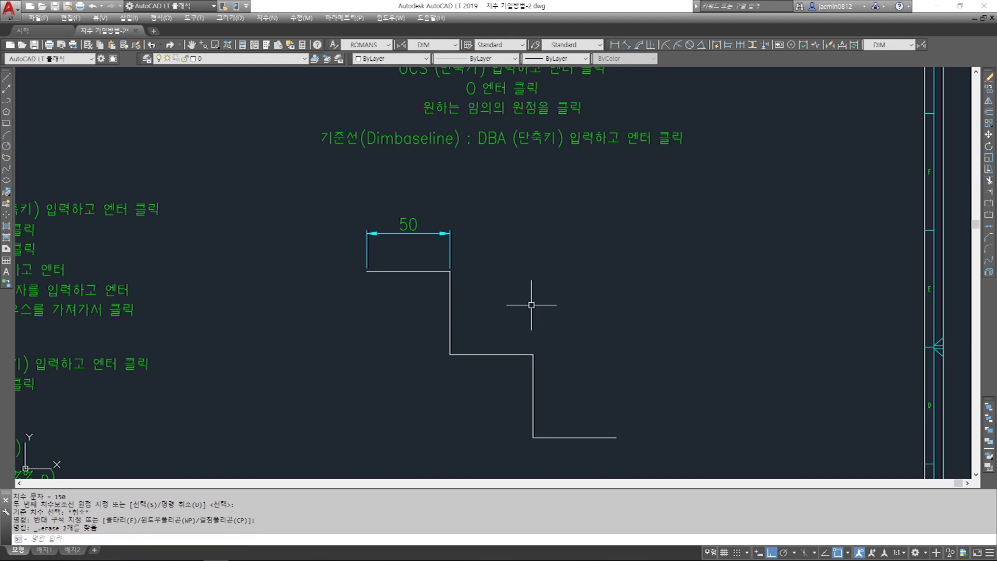
key("Escape")
key("Escape")
key("Escape")
key("Escape")
key("Escape")
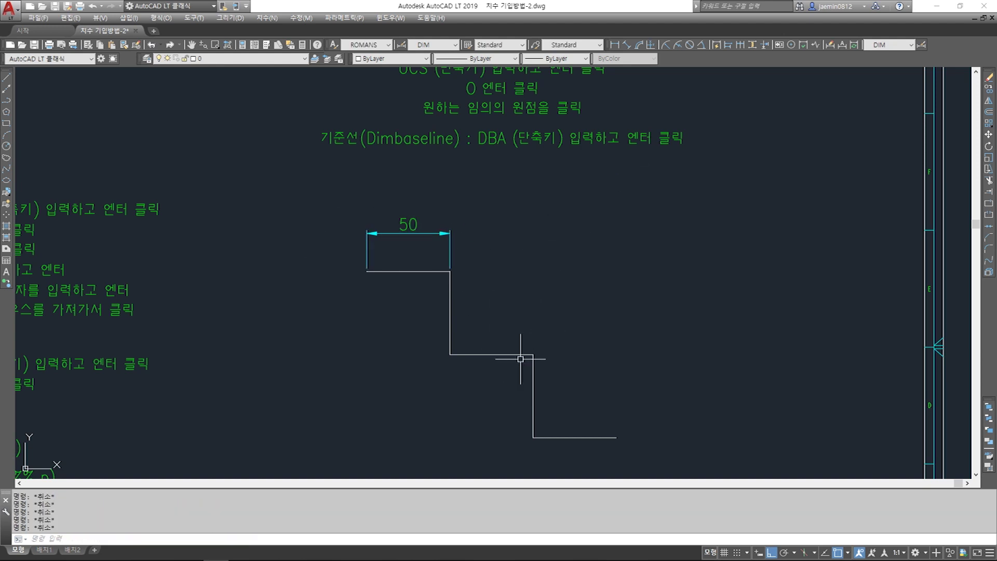
Dimension the lower riser's height with a vertical linear dimension, picking the bottom tread's right end first and the riser's top second
middle_click_drag(520, 358, 514, 334)
type("dli")
key("Return")
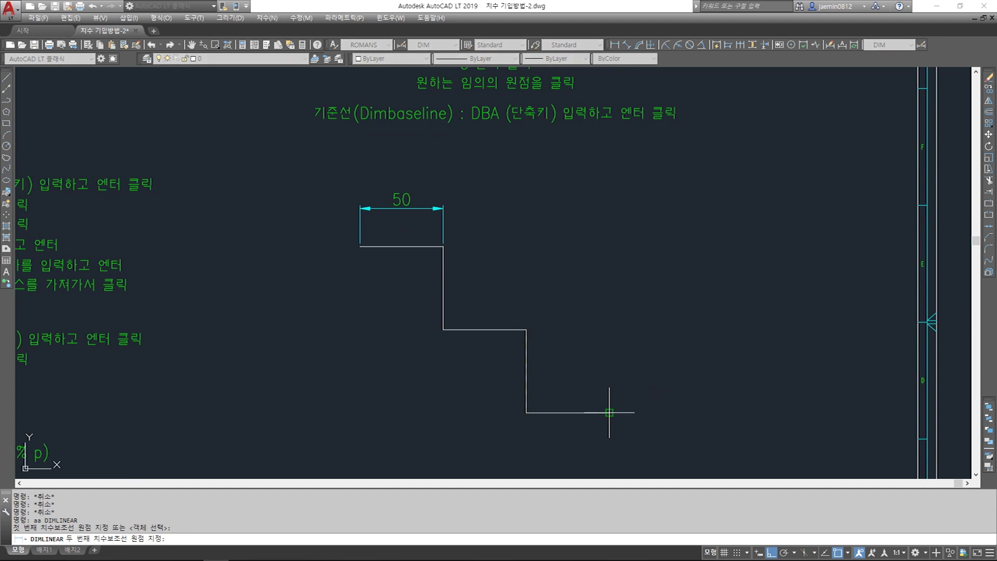
left_click(609, 412)
left_click(526, 329)
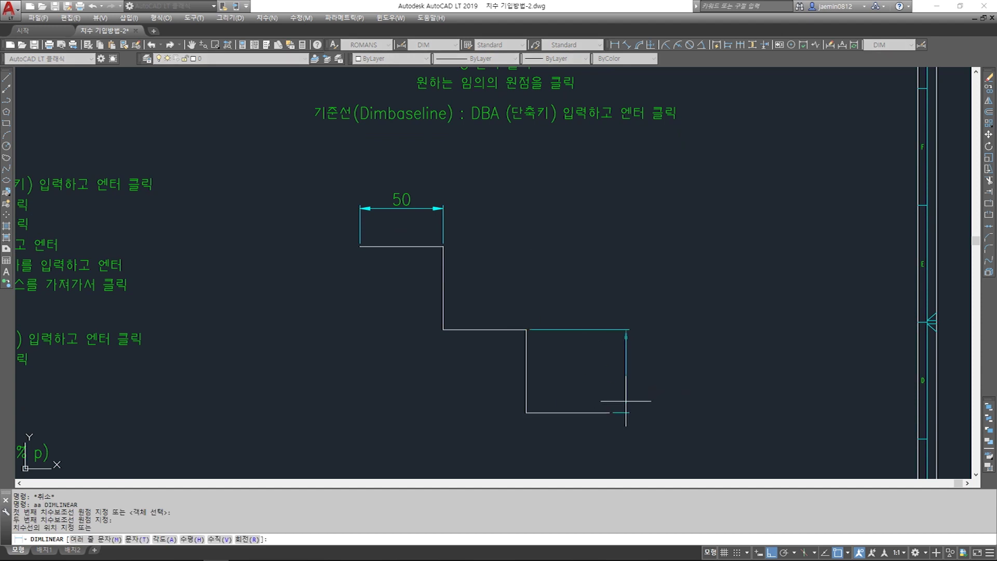
left_click(656, 400)
key("Escape")
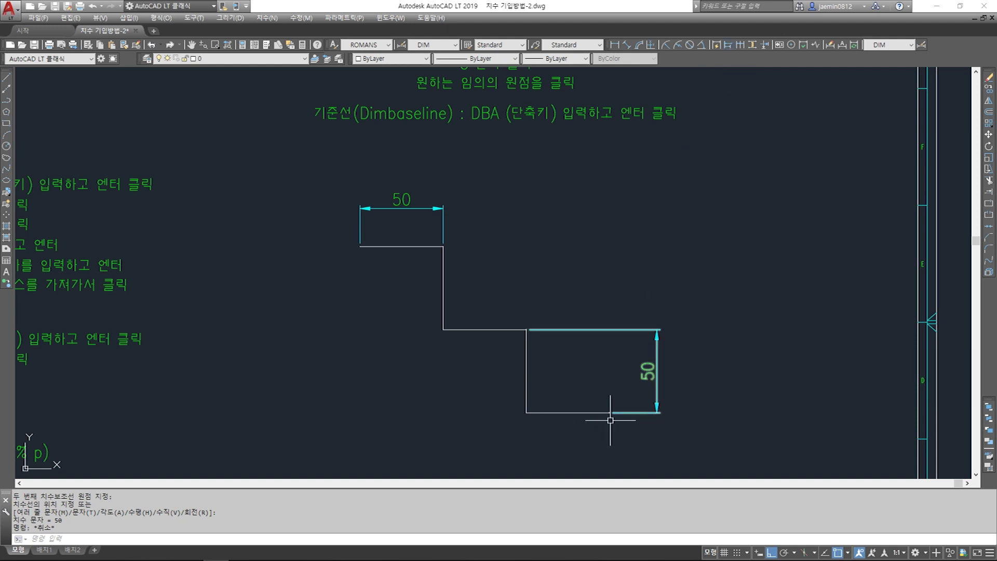
Select the top tread dimension's left extension line as the baseline and add horizontal dimensions to the ends of the second and third treads
left_click(729, 45)
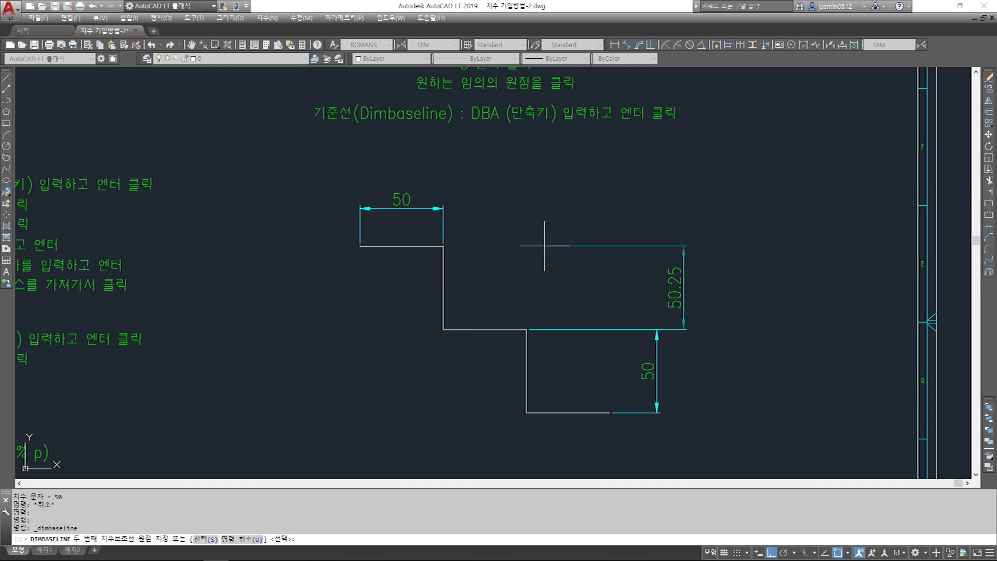
type("s")
key("Return")
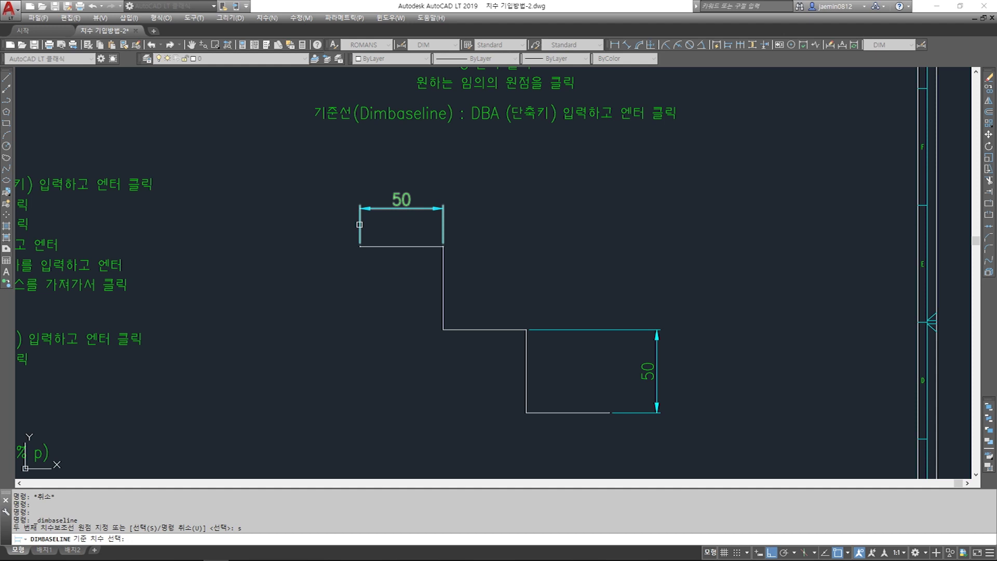
left_click(364, 232)
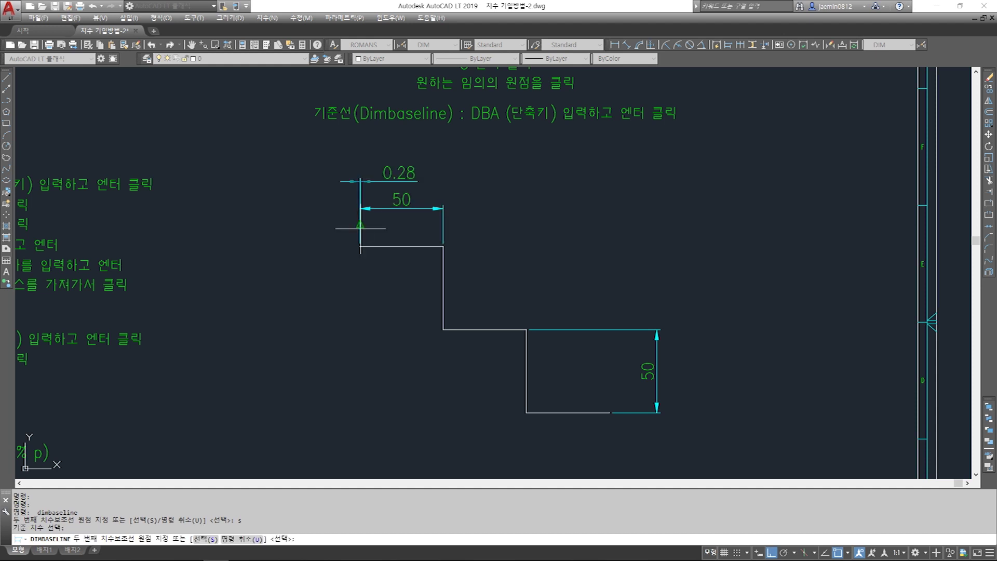
left_click(524, 328)
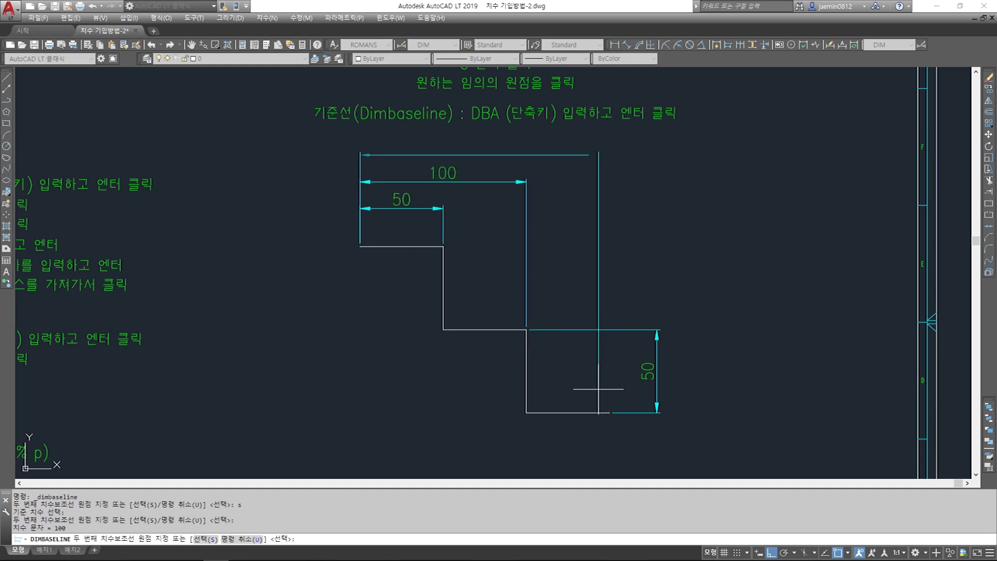
left_click(608, 412)
key("Return")
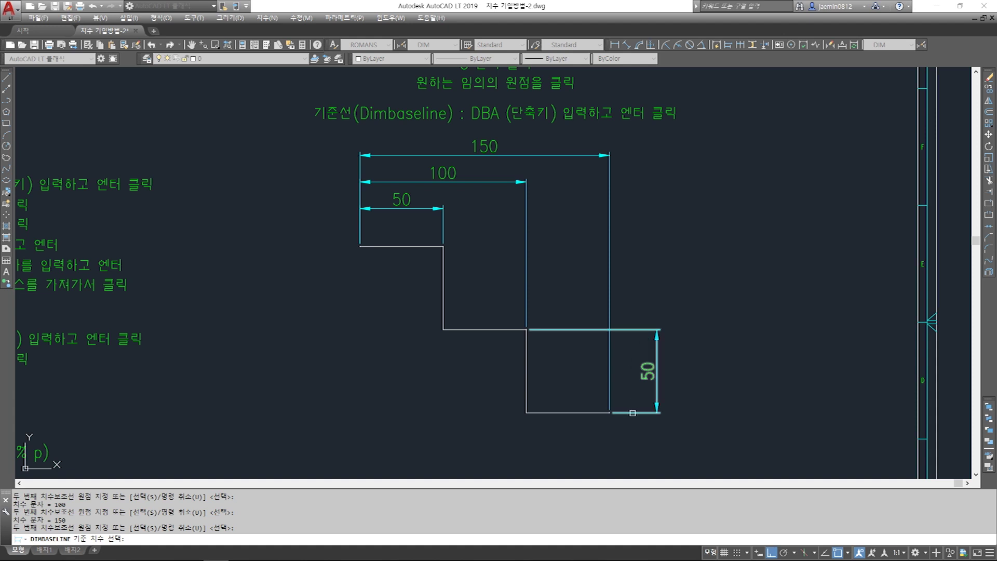
Select the vertical dimension's lower extension line as the baseline and add a dimension up to the top tread's right end
left_click(627, 414)
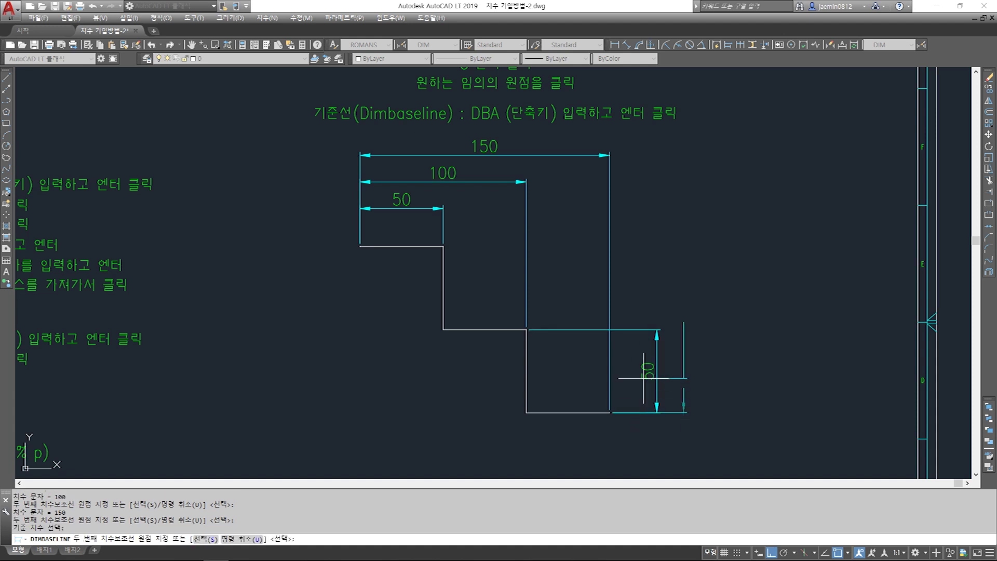
left_click(443, 246)
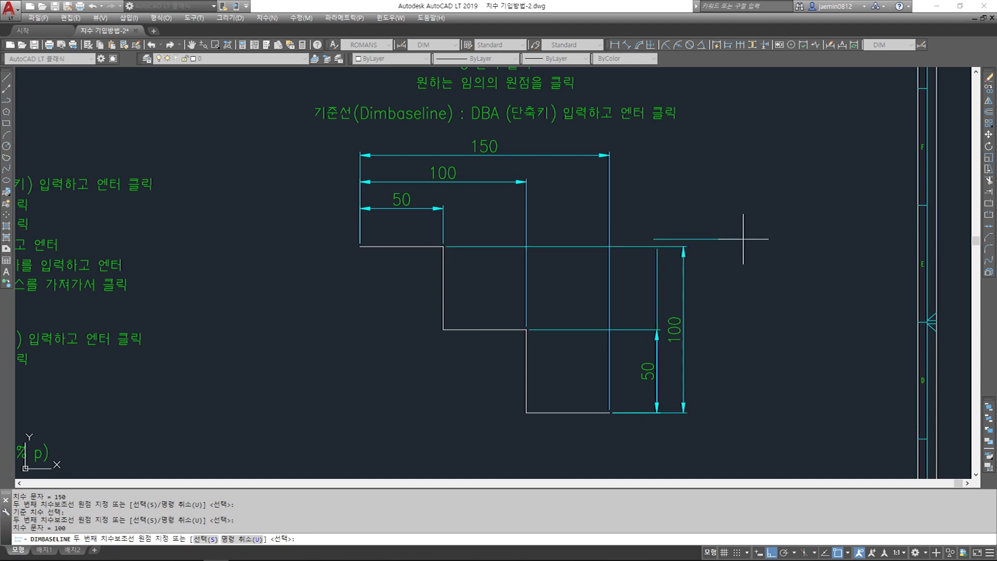
key("Return")
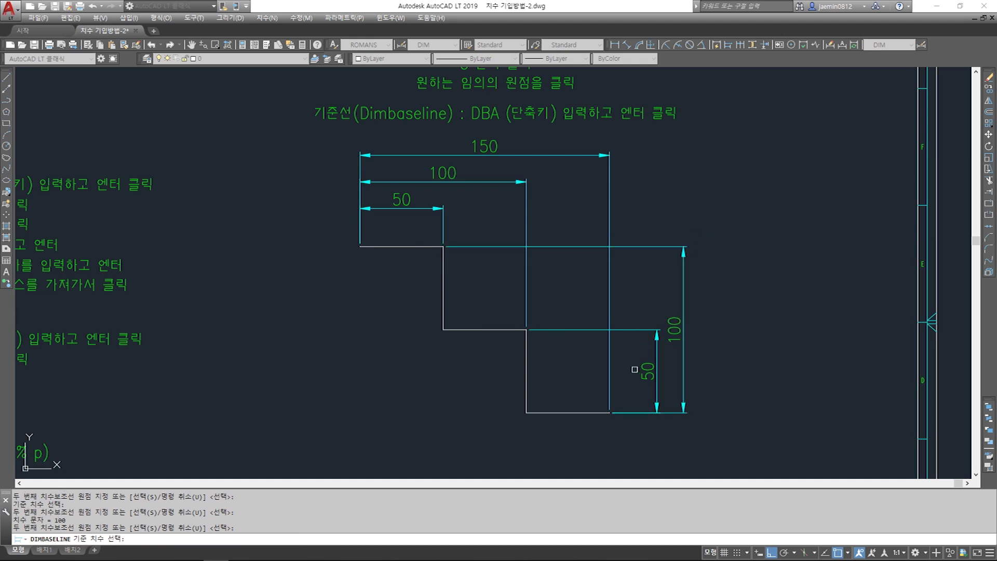
key("Escape")
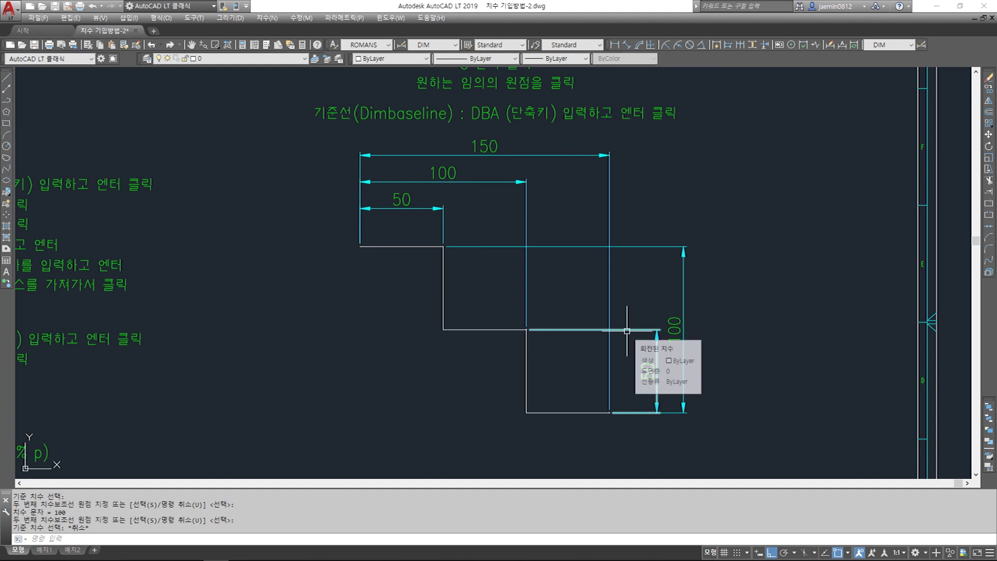
Erase the three baseline dimensions, keeping the linear dimensions of the top tread and the lower riser
left_click(674, 249)
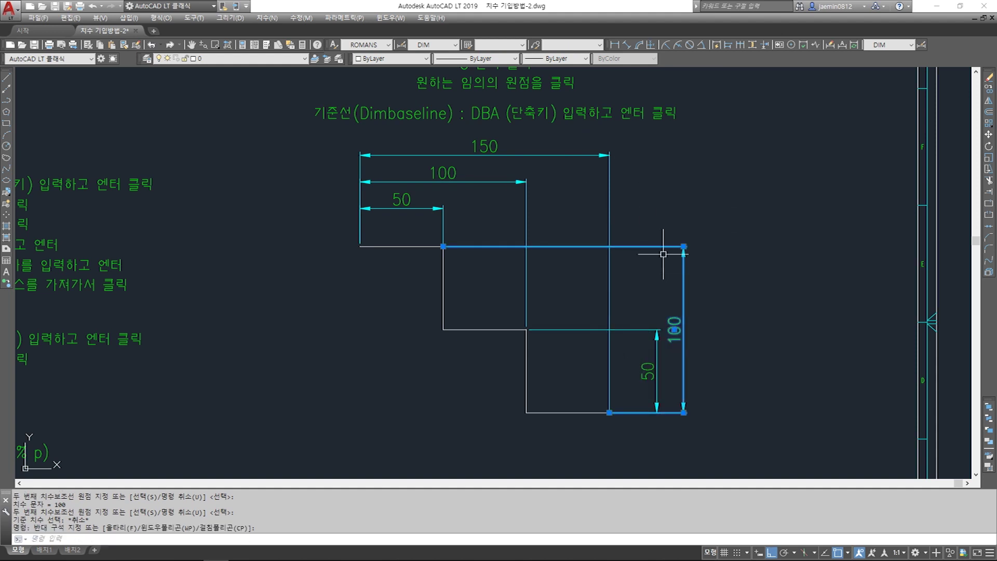
left_click(516, 189)
key("Delete")
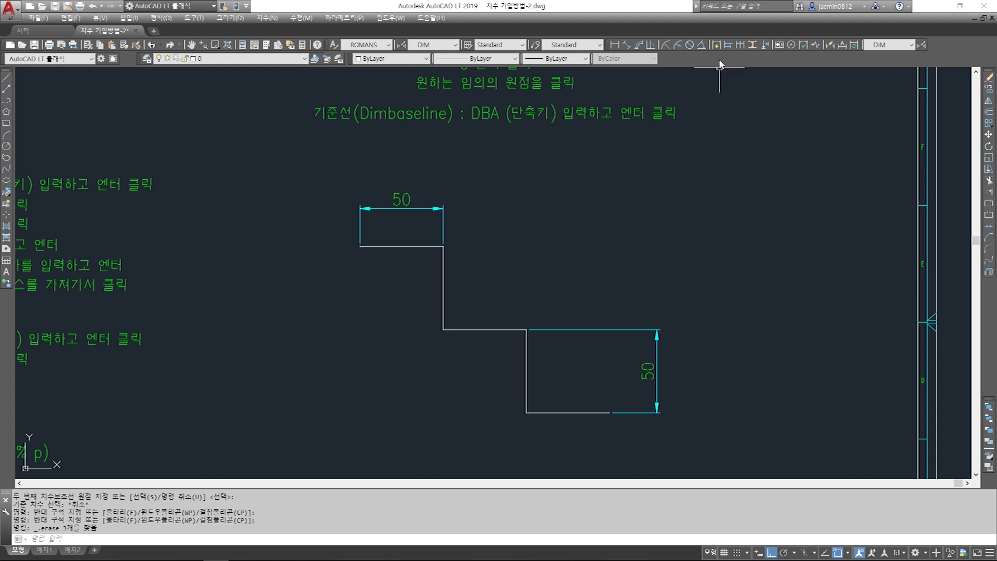
Add baseline dimensions from the top tread dimension's left extension line to the right ends of the second and third treads
left_click(728, 45)
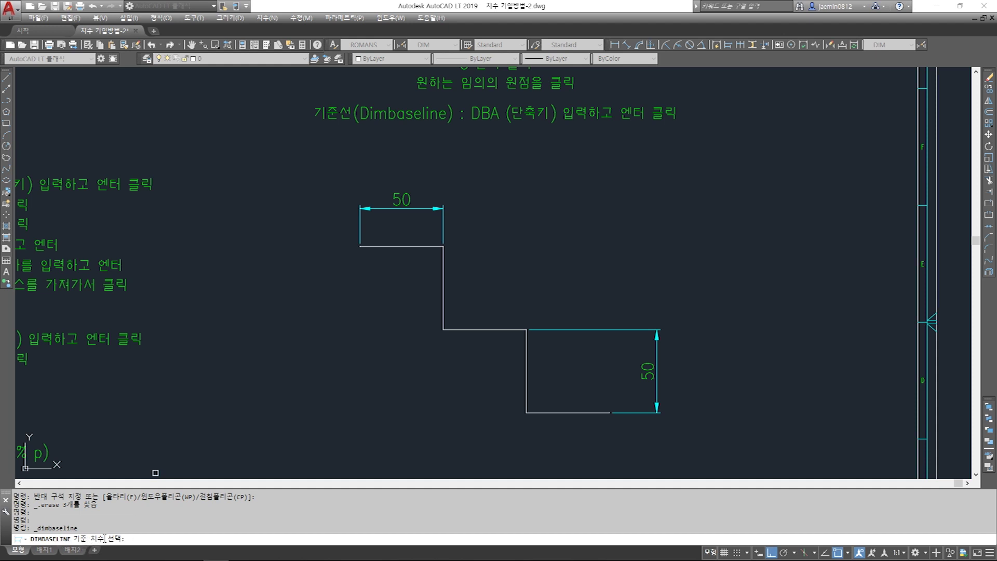
left_click(359, 224)
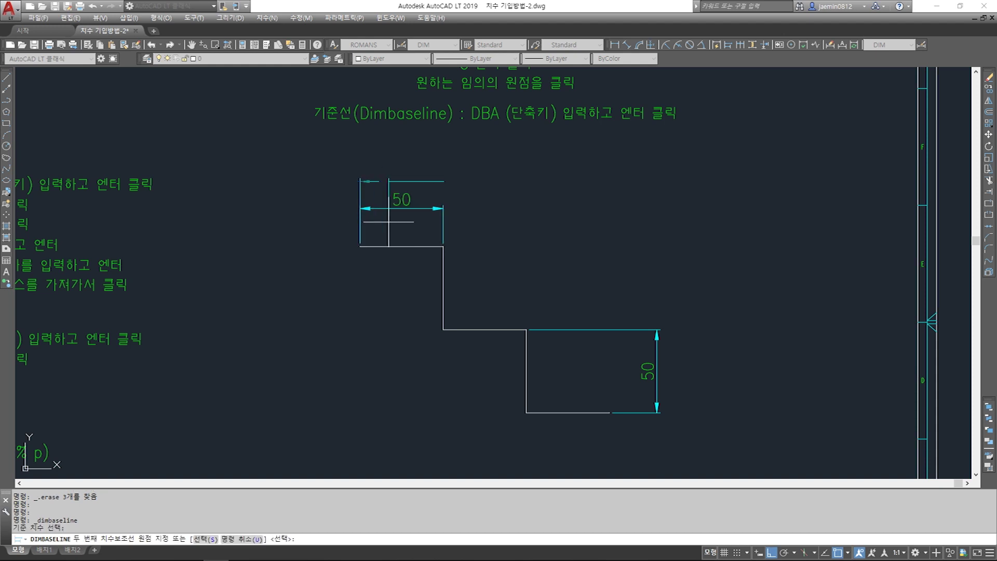
left_click(526, 329)
left_click(608, 411)
key("Escape")
Erase all horizontal dimensions above the staircase, keeping the lower riser's vertical dimension
left_click(635, 220)
left_click(412, 217)
key("Delete")
key("Escape")
Dimension the top tread's length with a linear dimension above it, picking its right end first and its left end second
type("aa")
key("Return")
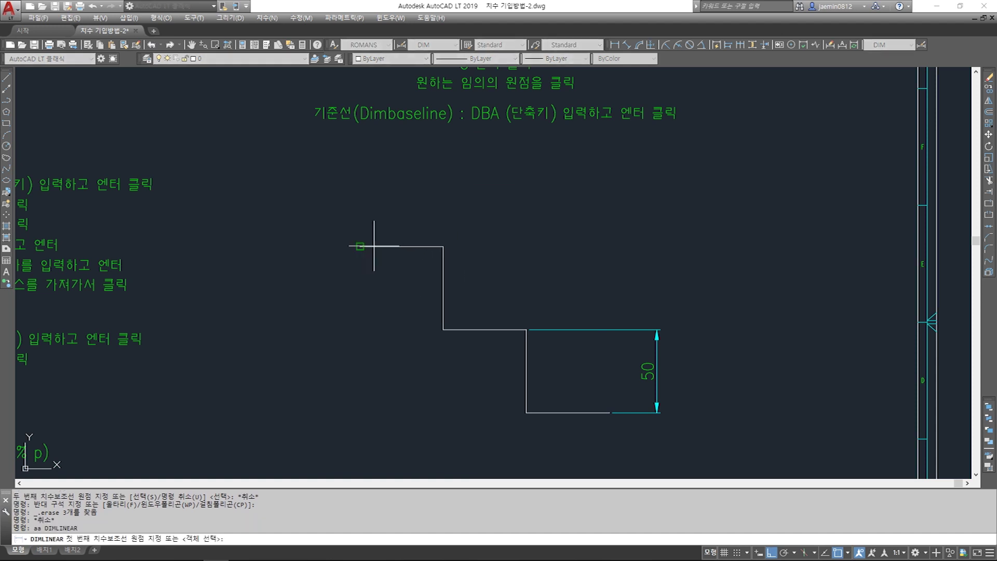
left_click(443, 246)
left_click(360, 246)
left_click(399, 217)
key("Escape")
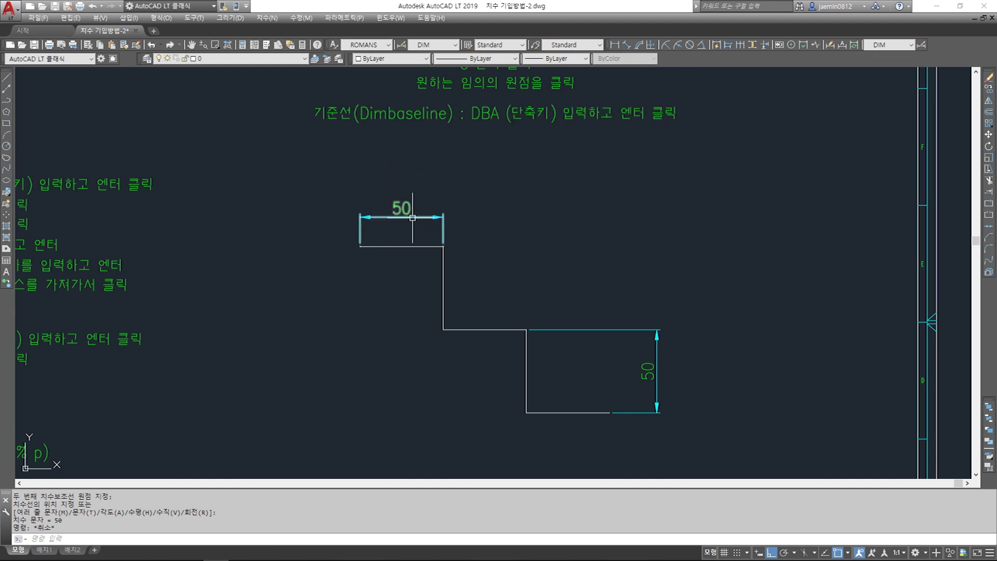
Use the baseline Select option to pick the top tread dimension's left extension line, and add dimensions to the second and third treads' right ends
left_click(725, 45)
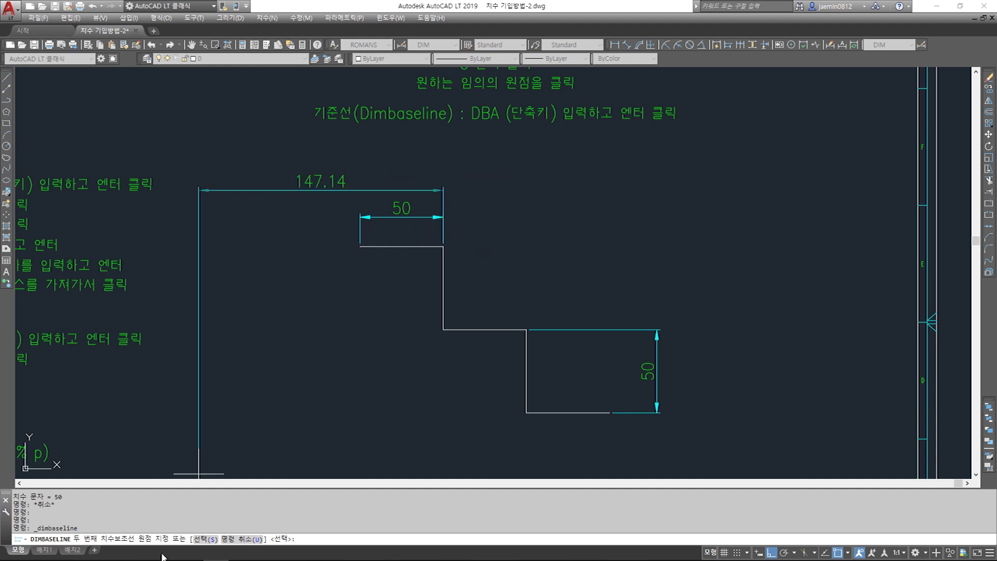
type("s")
key("Return")
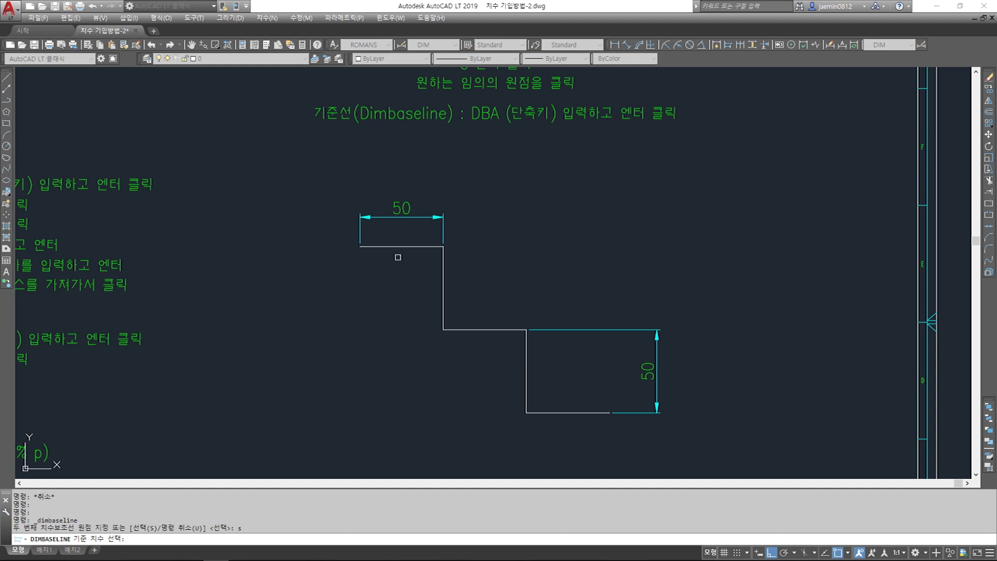
left_click(359, 228)
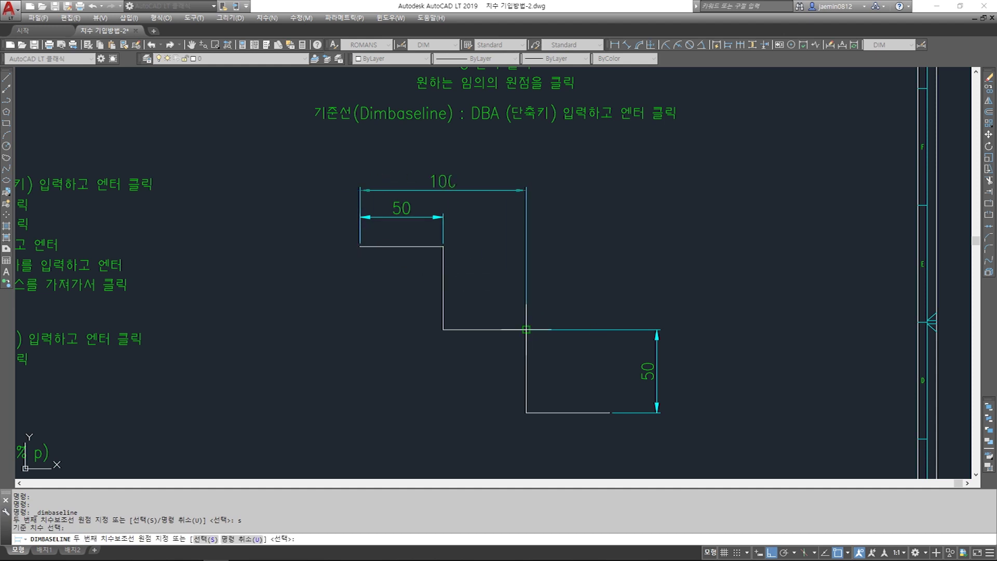
left_click(526, 329)
left_click(606, 410)
key("Return")
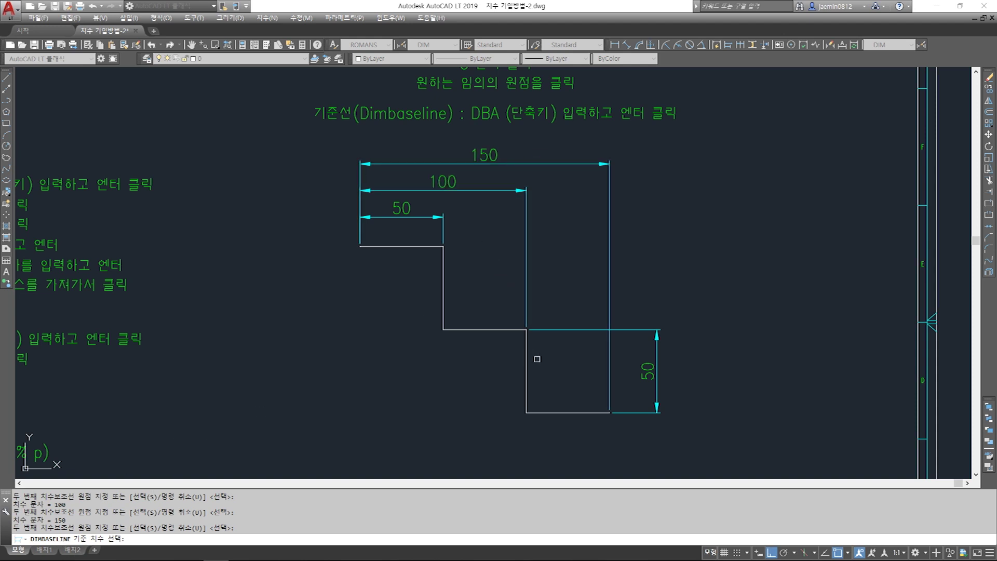
Select the vertical dimension's lower extension line as the base and add a baseline dimension up to the top tread's right end
left_click(633, 411)
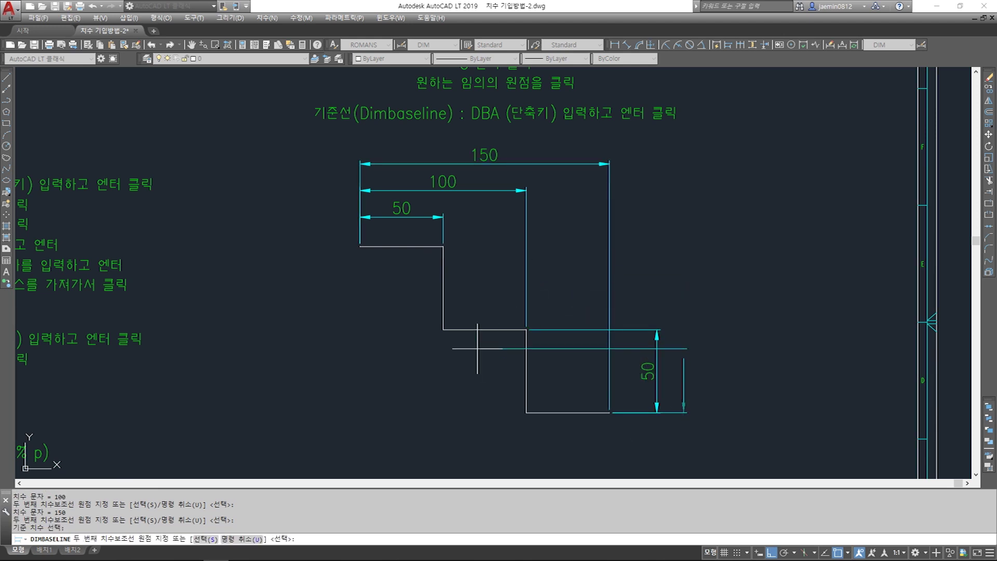
left_click(447, 246)
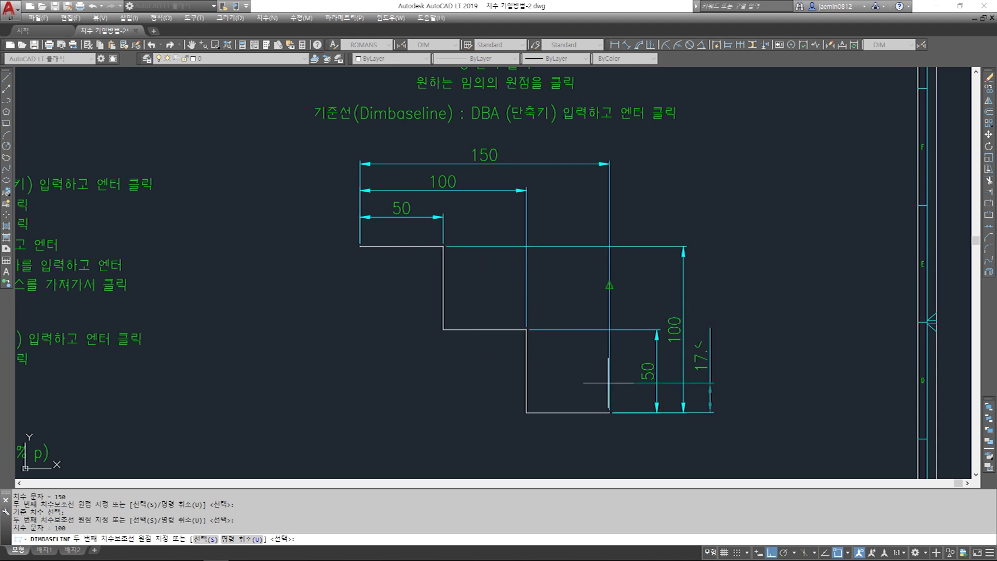
key("Return")
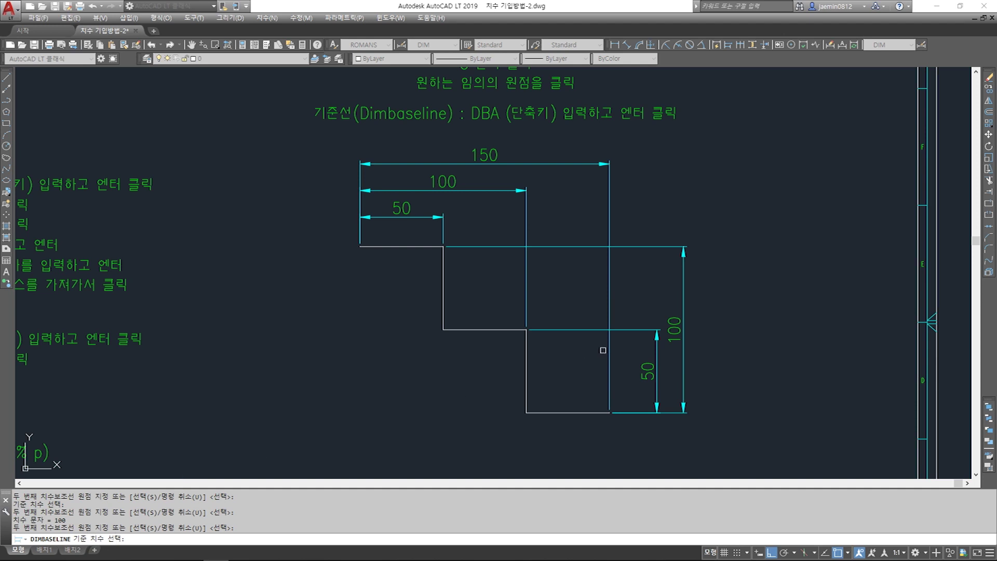
key("Escape")
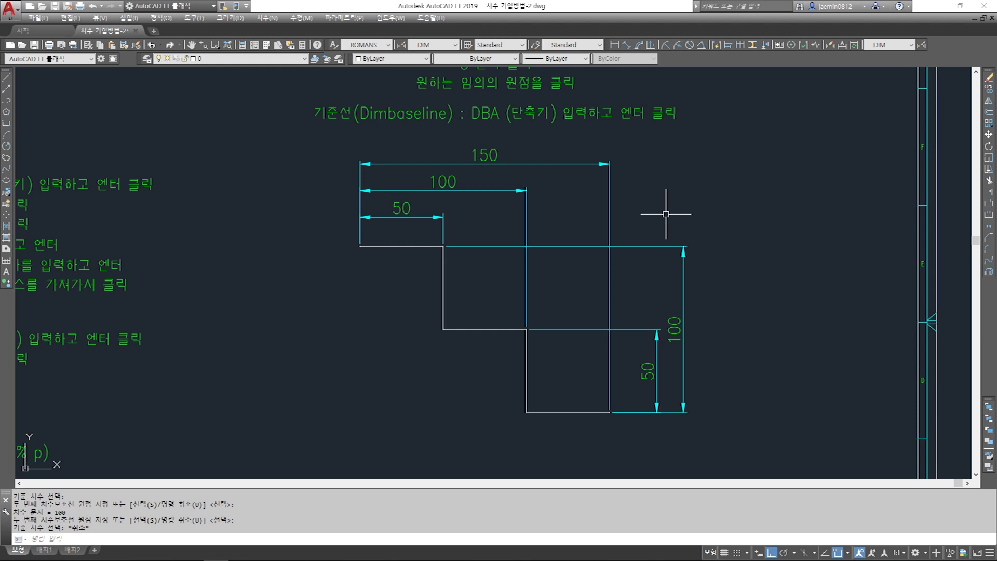
Erase all horizontal and vertical dimensions from the staircase-shaped line
left_click(646, 208)
left_click(606, 443)
left_click(652, 154)
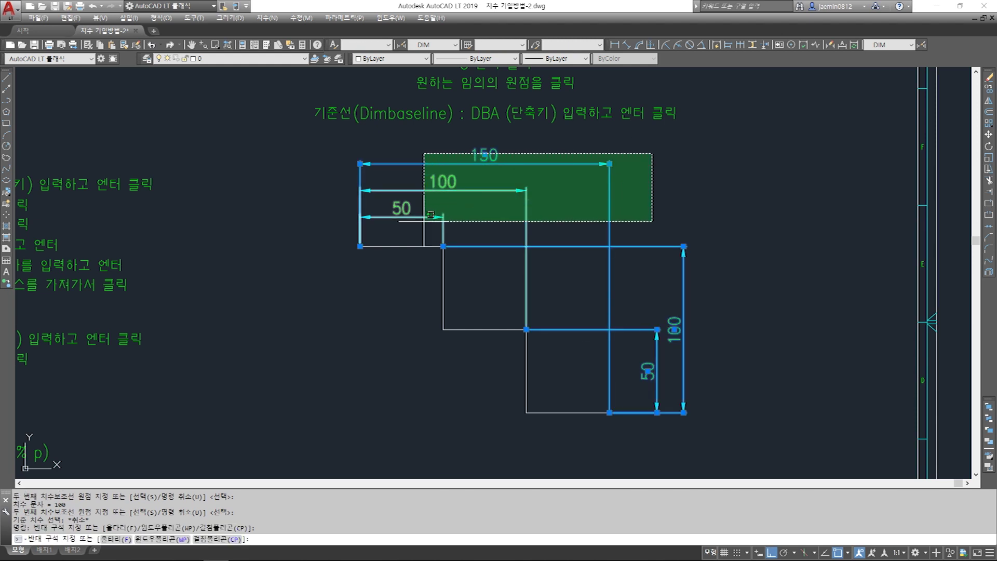
left_click(431, 214)
key("Delete")
Copy the Dimbaseline note straight down to just below the original
mouse_move(448, 167)
middle_mouse_down()
mouse_move(445, 244)
mouse_move(468, 254)
middle_mouse_up()
type("cc")
key("Return")
left_click(551, 214)
left_click(446, 135)
key("Return")
left_click(557, 222)
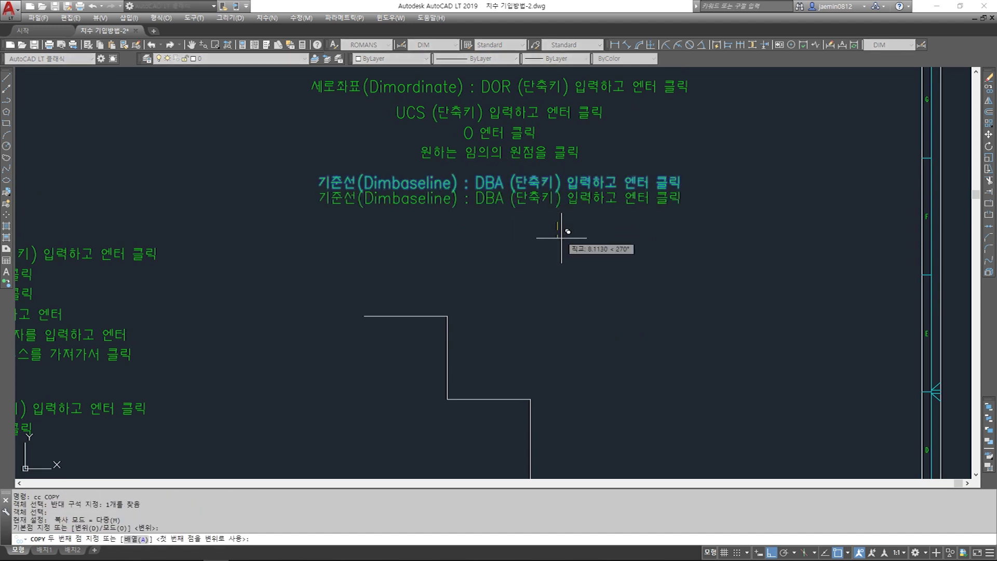
left_click(452, 222)
key("Escape")
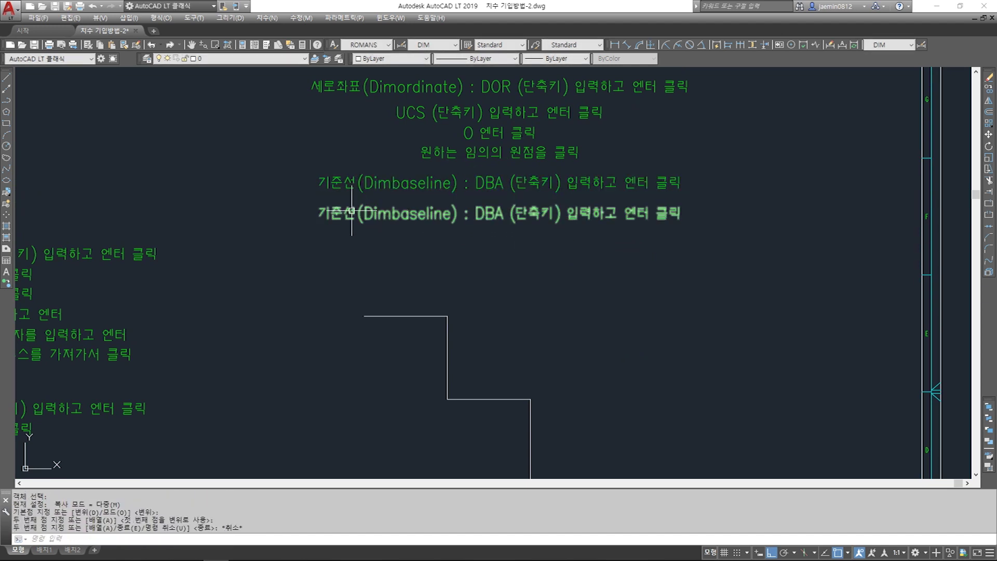
Change the copied note to read "연속(Dimcontinue) : DCO (단축키) 입력하고 엔터 클릭"
double_click(357, 214)
type("연속(Dim")
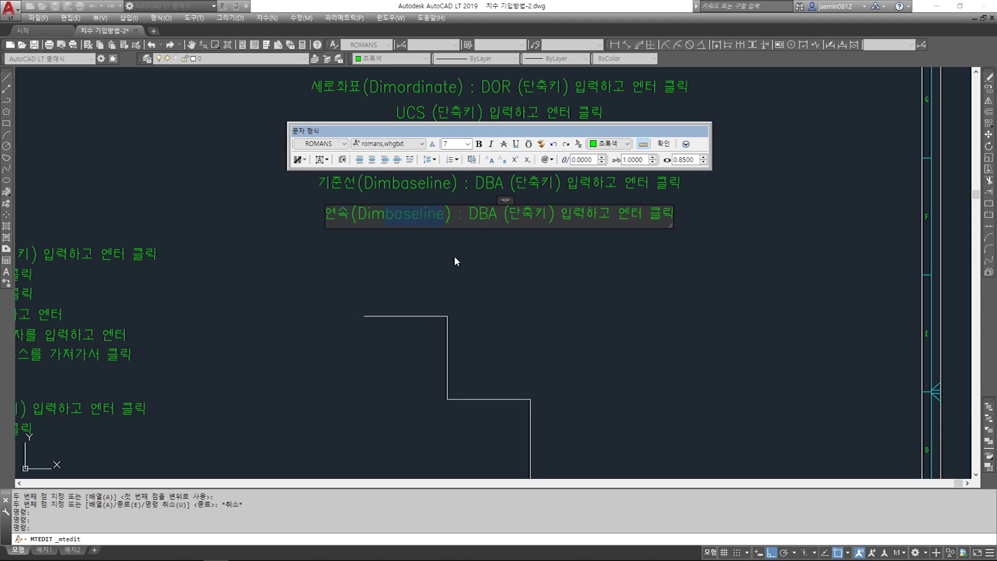
type("continue")
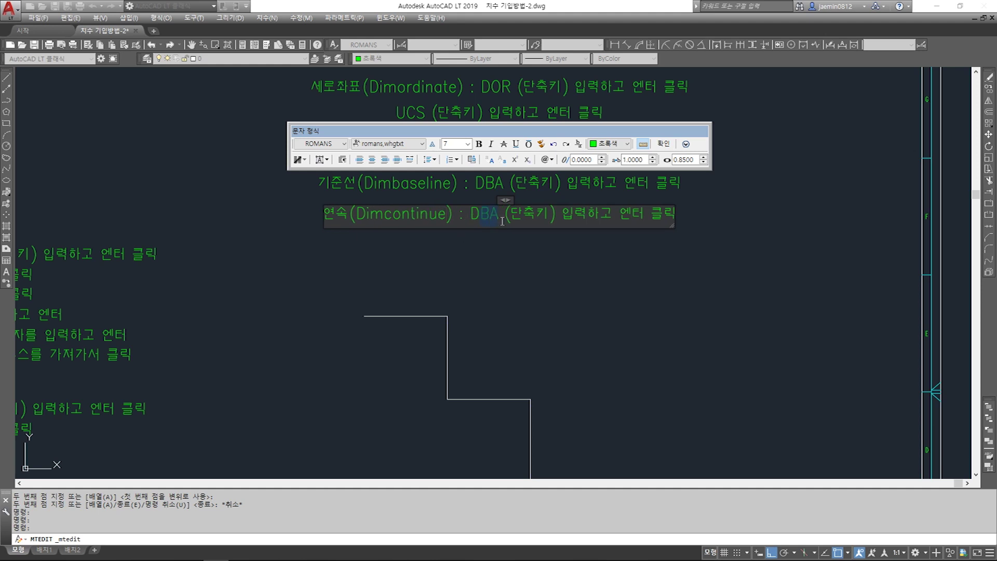
type("CO")
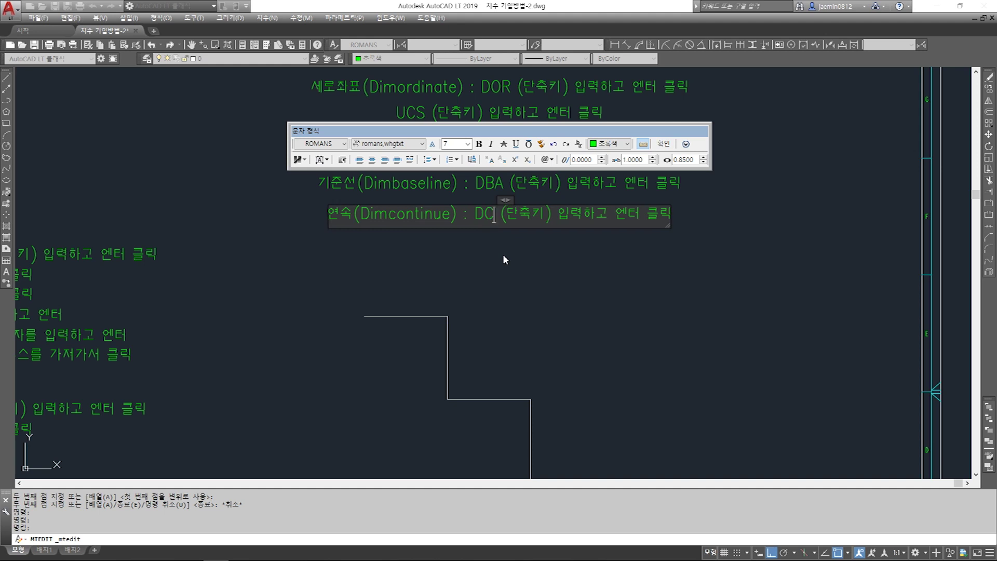
left_click(504, 256)
key("Escape")
Place a linear dimension above the top tread, picking its left end first and its right end second
middle_click_drag(563, 321, 574, 283)
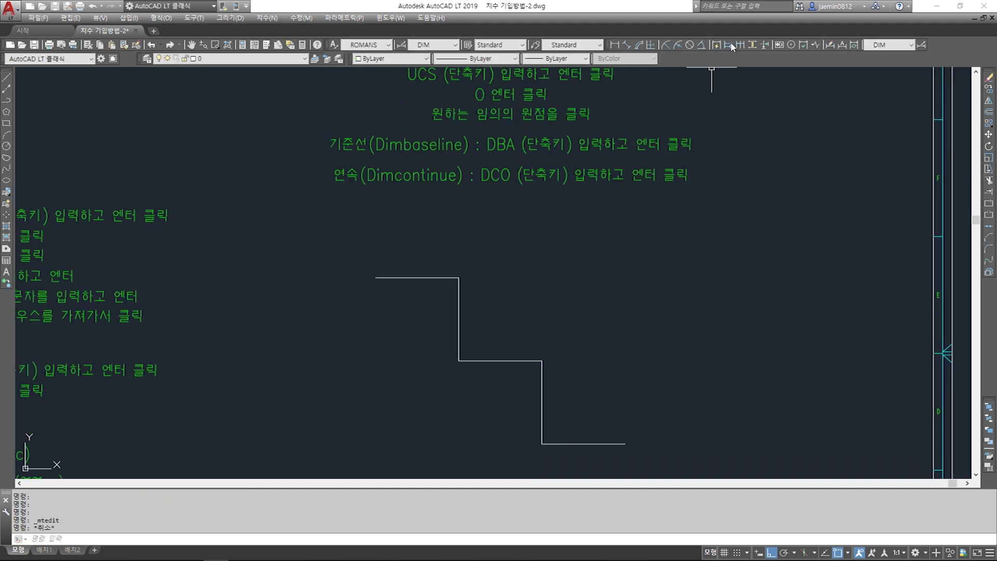
key("Escape")
type("aa")
key("Return")
left_click(376, 277)
left_click(458, 276)
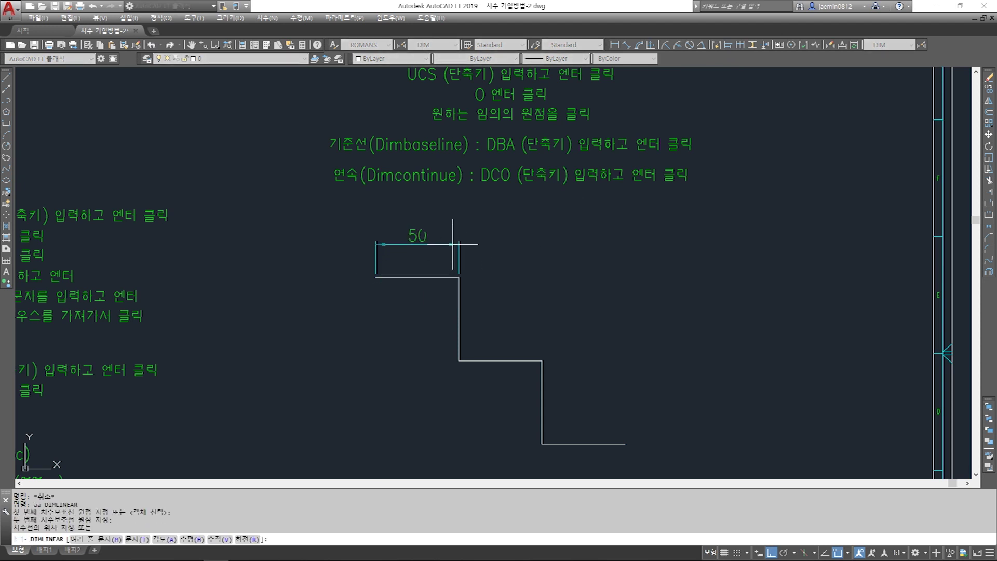
left_click(438, 244)
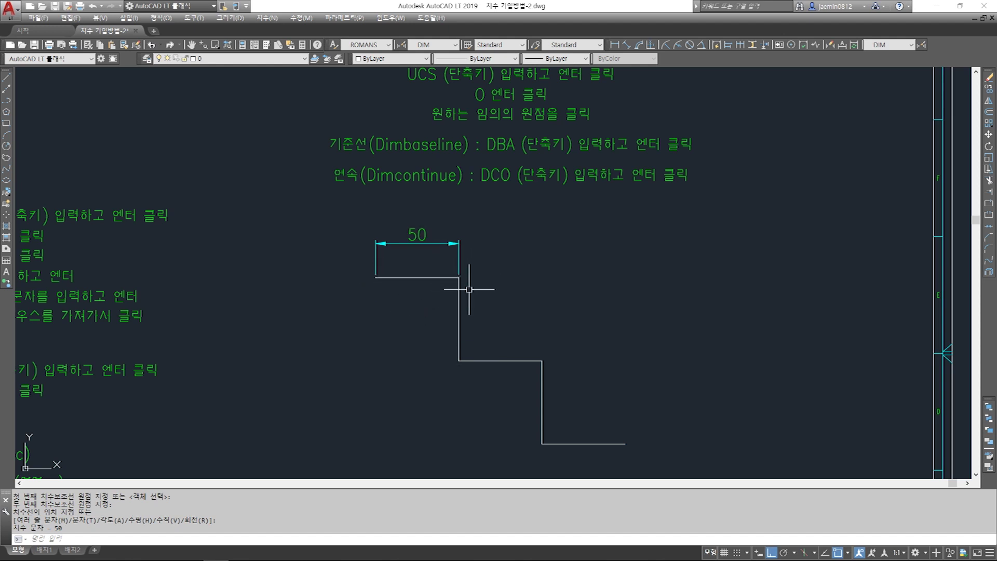
Continue the top tread dimension to the right ends of the second and third treads
left_click(741, 46)
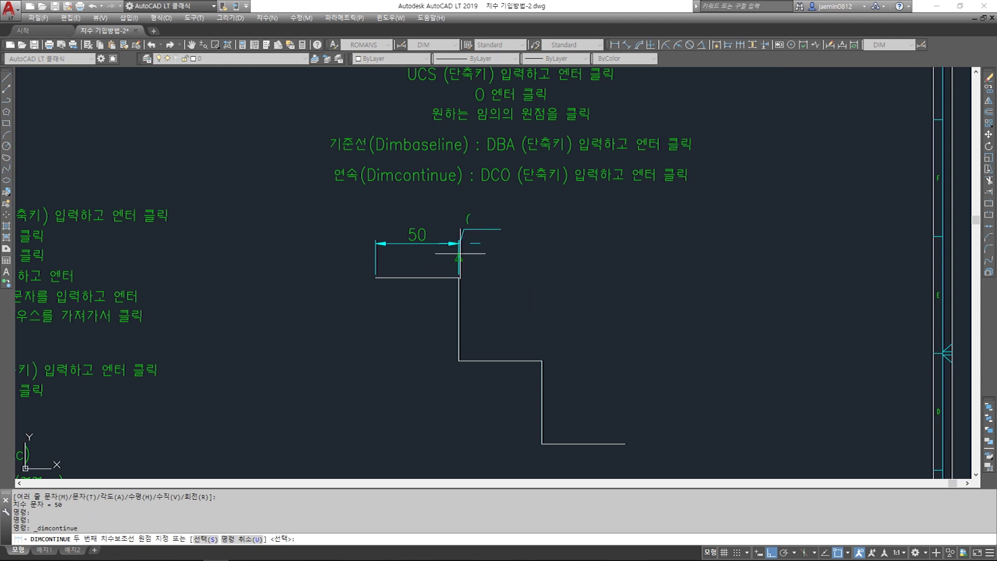
left_click(542, 360)
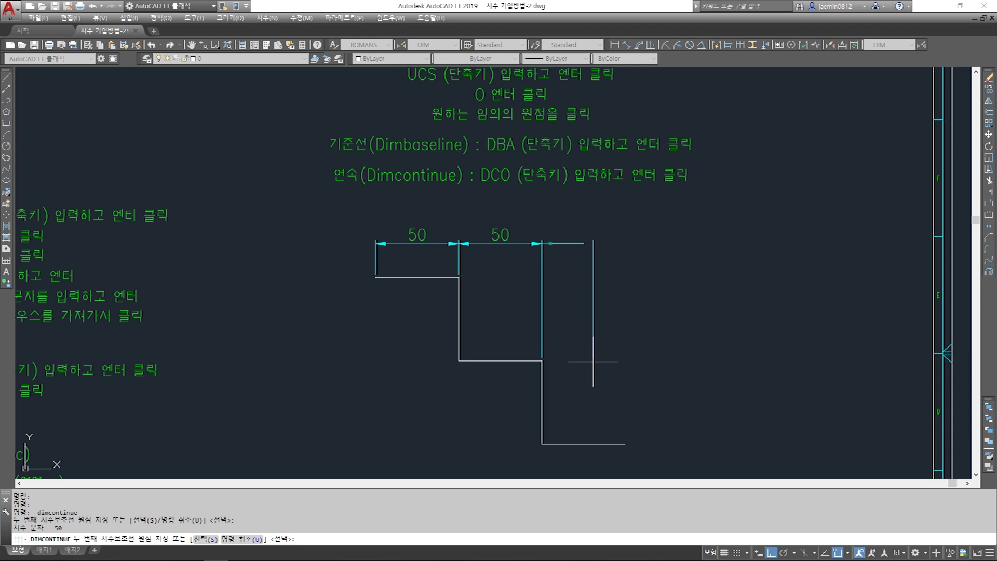
left_click(624, 437)
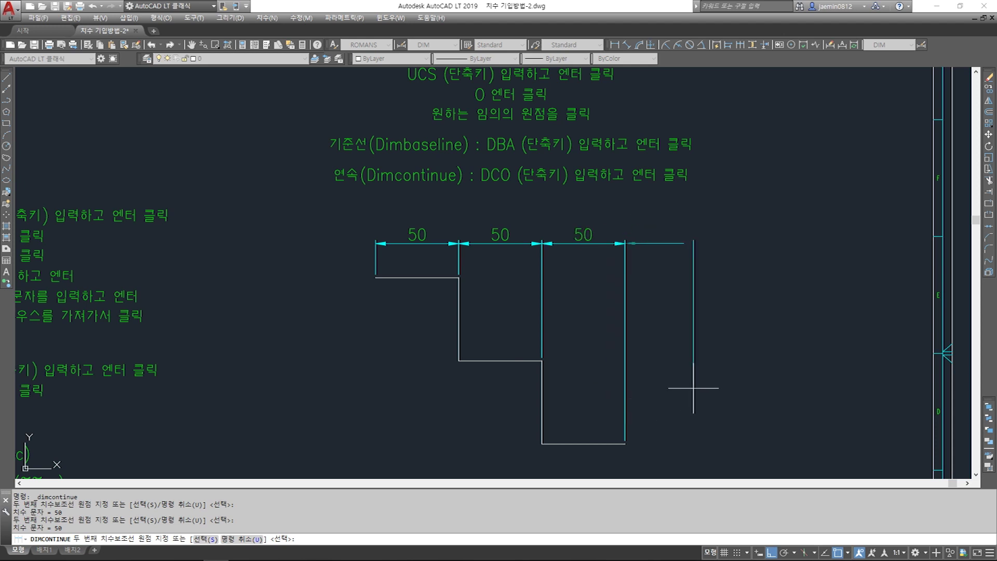
key("Return")
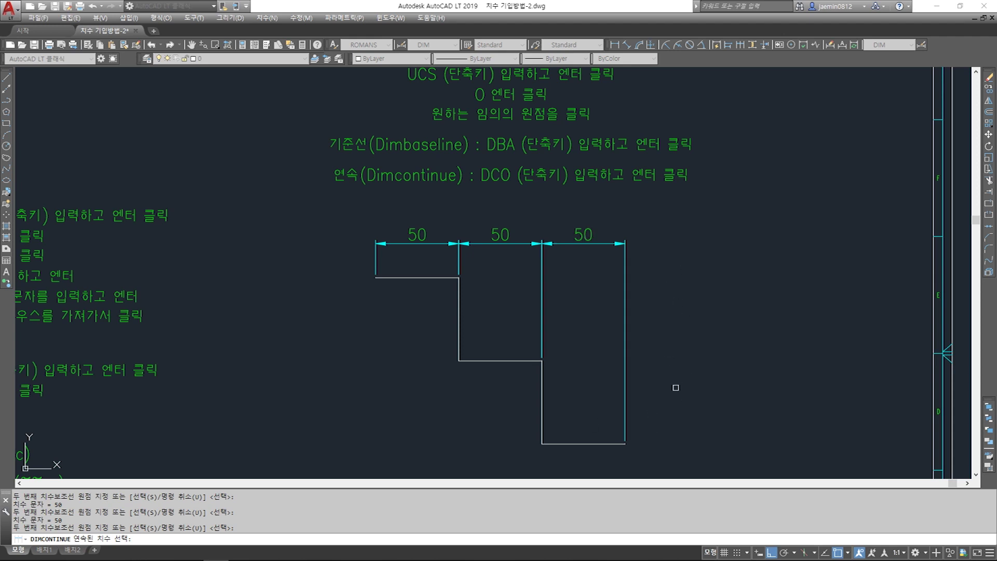
key("Escape")
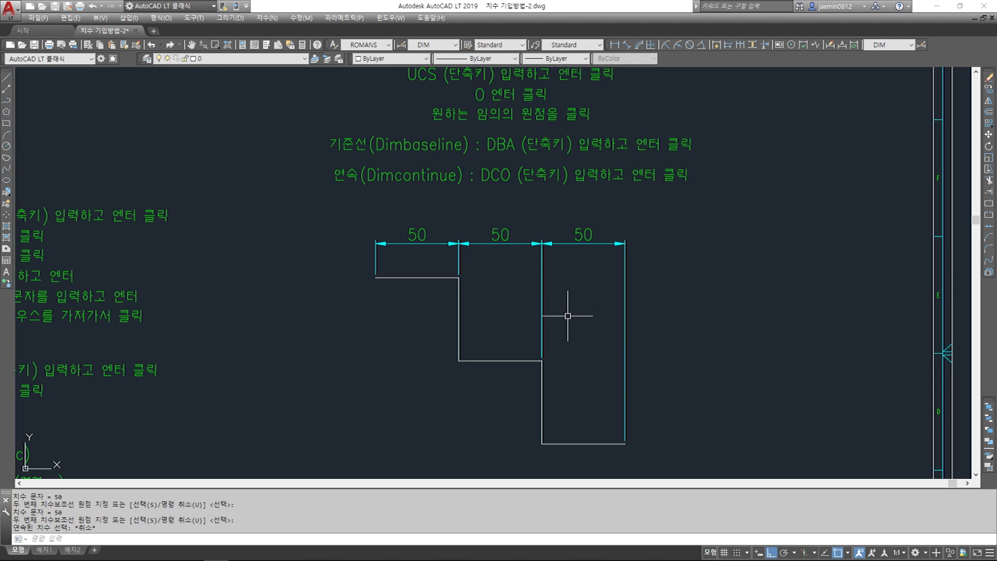
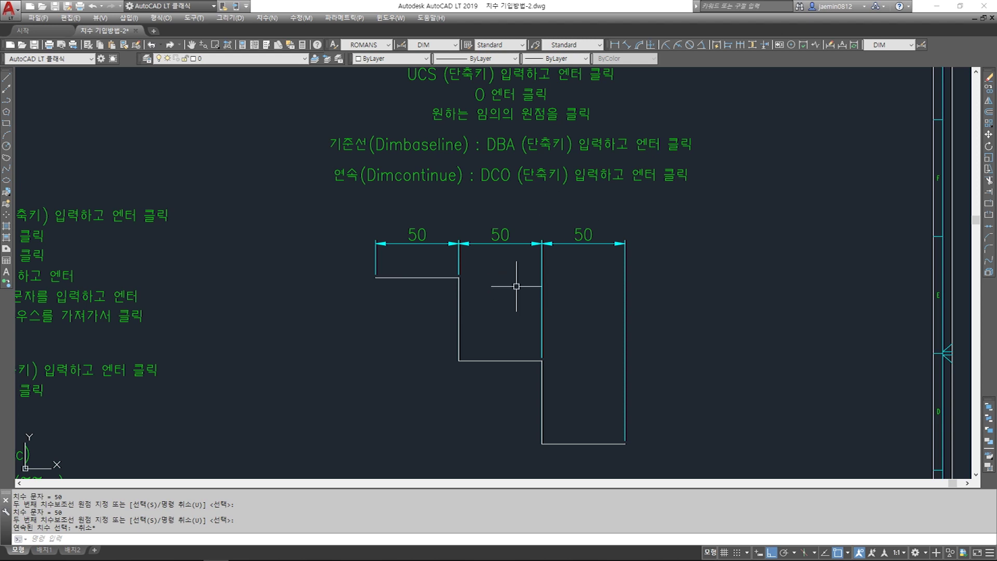
Erase the chain of three horizontal dimensions above the staircase
left_click(658, 207)
left_click(413, 251)
key("Delete")
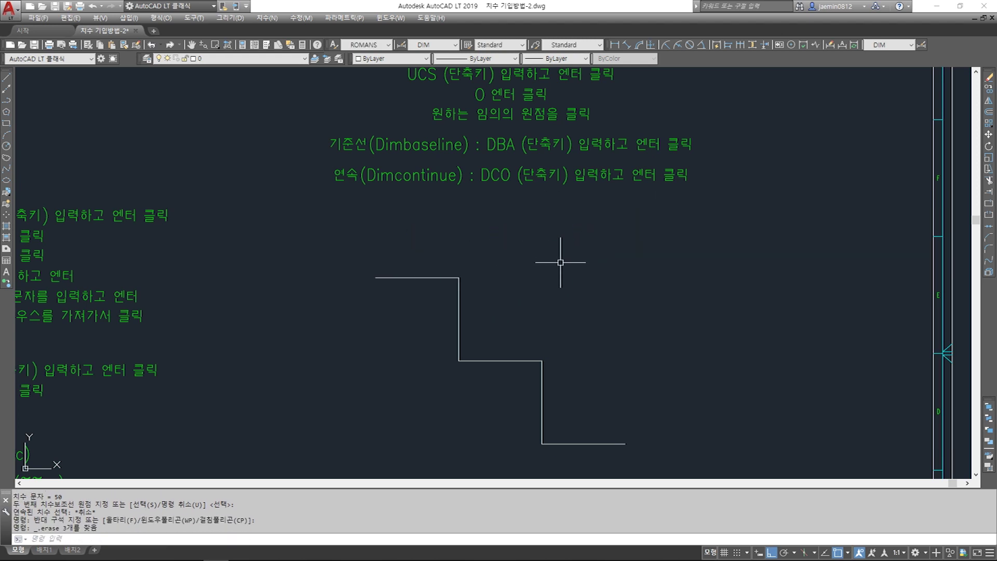
Dimension the top tread again with a linear dimension above it, picking its right end first and its left end second
type("aa")
key("Return")
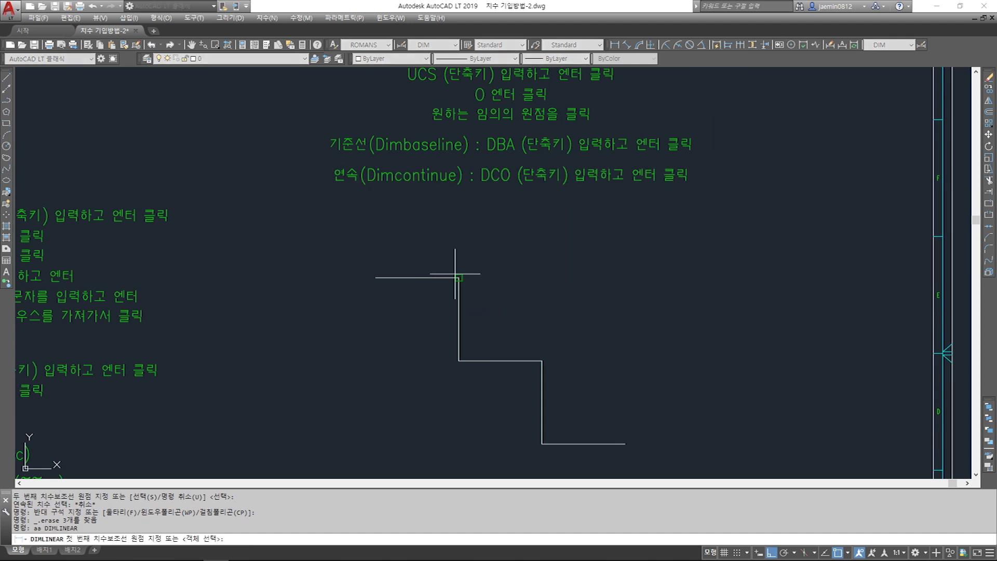
left_click(375, 277)
left_click(458, 277)
left_click(418, 247)
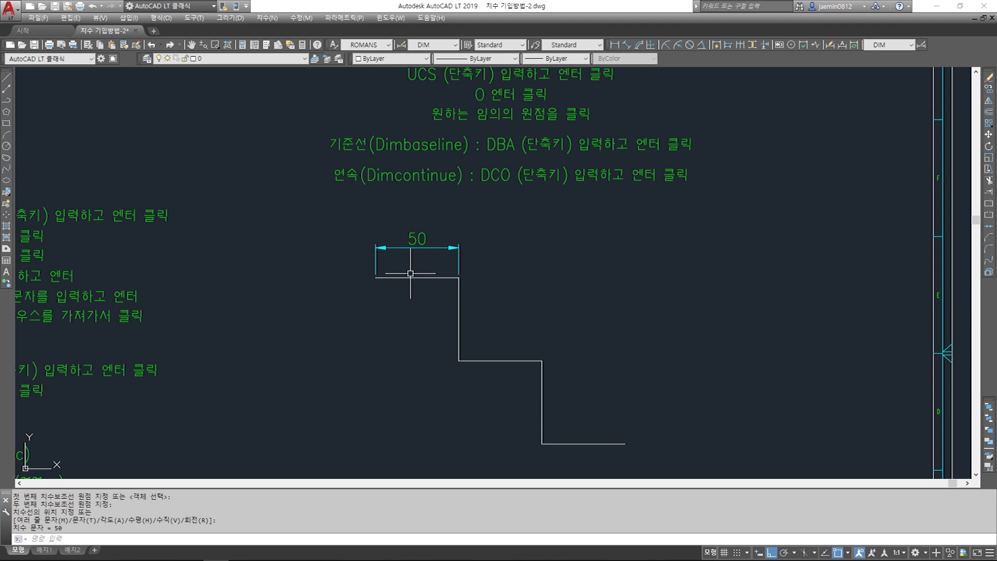
Add continued dimensions from the top tread's left end to the second tread's right end and on to the third tread's right end
left_click(740, 46)
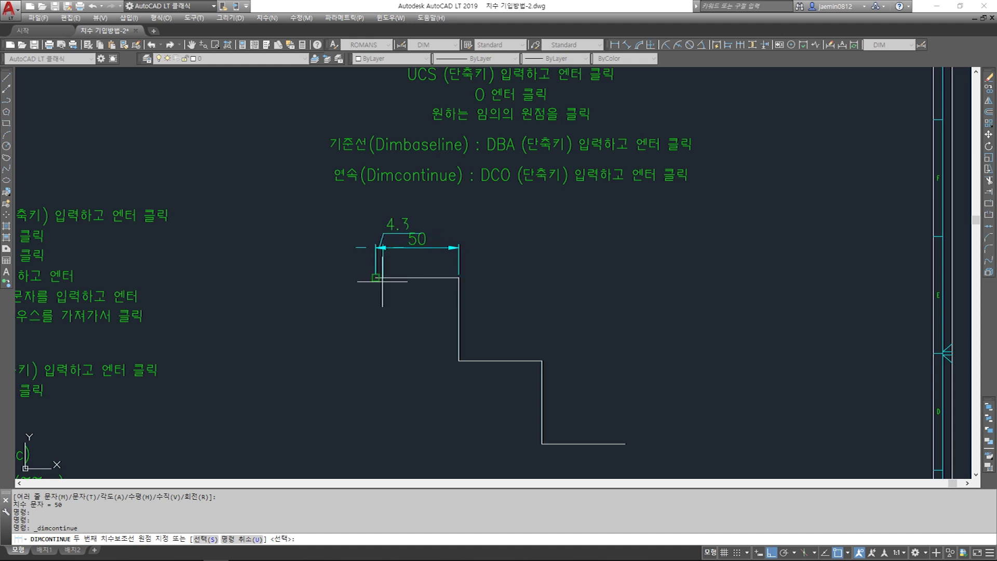
left_click(541, 359)
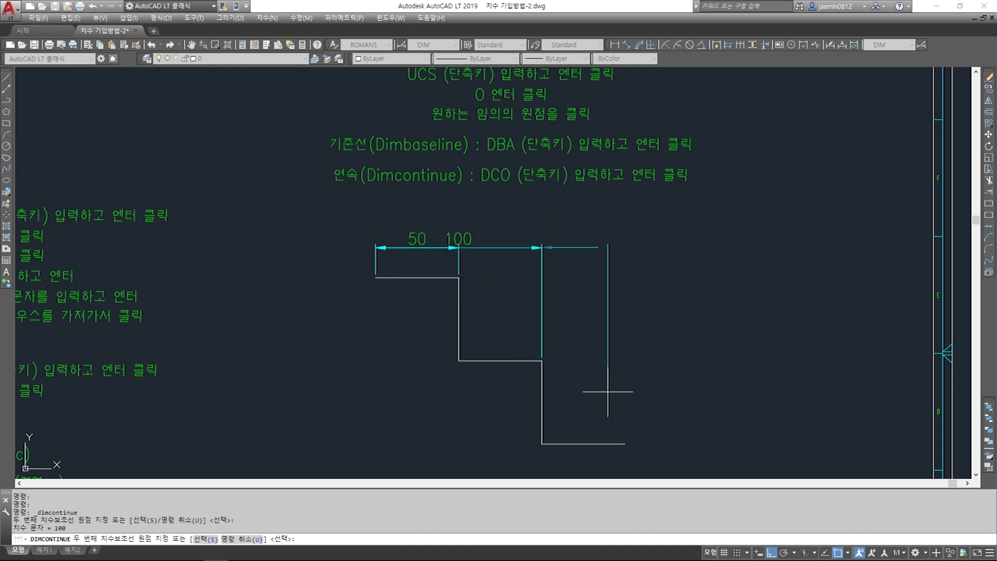
left_click(624, 442)
key("Escape")
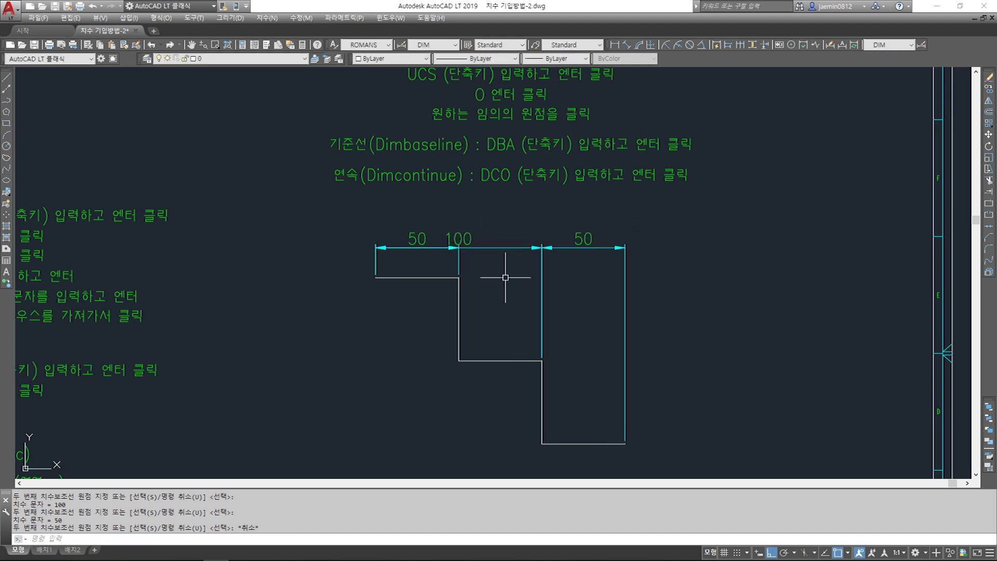
Erase the overlapping continued dimensions and the top tread's linear dimension
left_click(554, 240)
left_click(516, 285)
key("Delete")
type("e")
key("Return")
left_click(469, 231)
left_click(445, 272)
key("Return")
key("Escape")
Recreate the linear dimension above the top tread, picking the right end before the left end
type("aa")
key("Return")
left_click(375, 277)
left_click(458, 278)
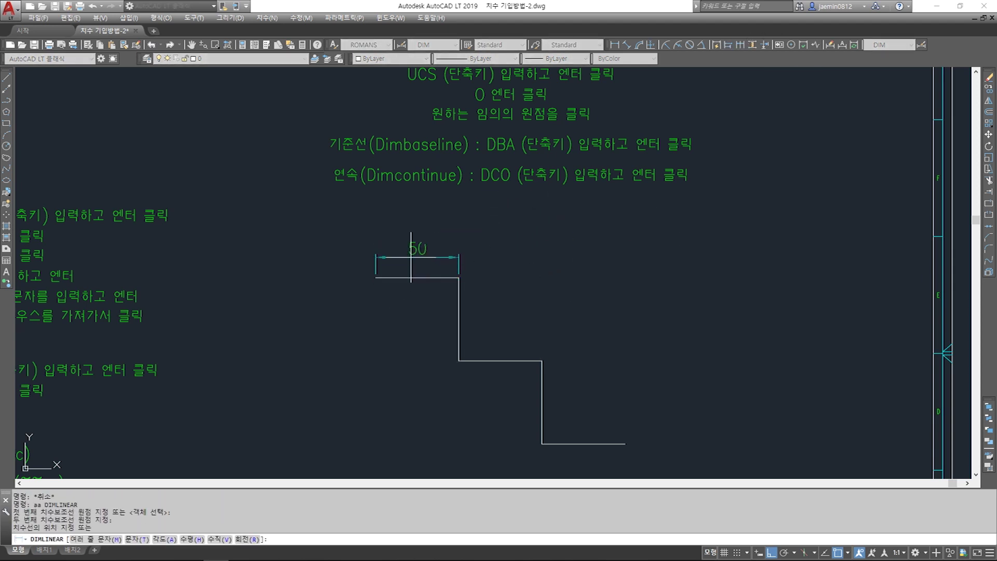
left_click(415, 251)
key("Escape")
Continue dimensions from the top tread dimension's right extension line to the second tread's right end and the third tread's right end
left_click(739, 45)
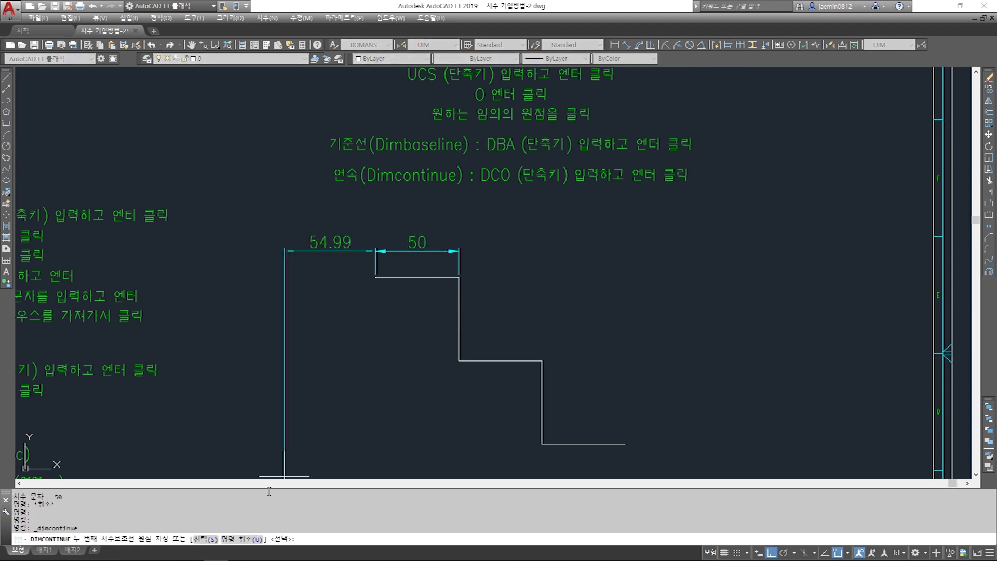
type("s")
key("Return")
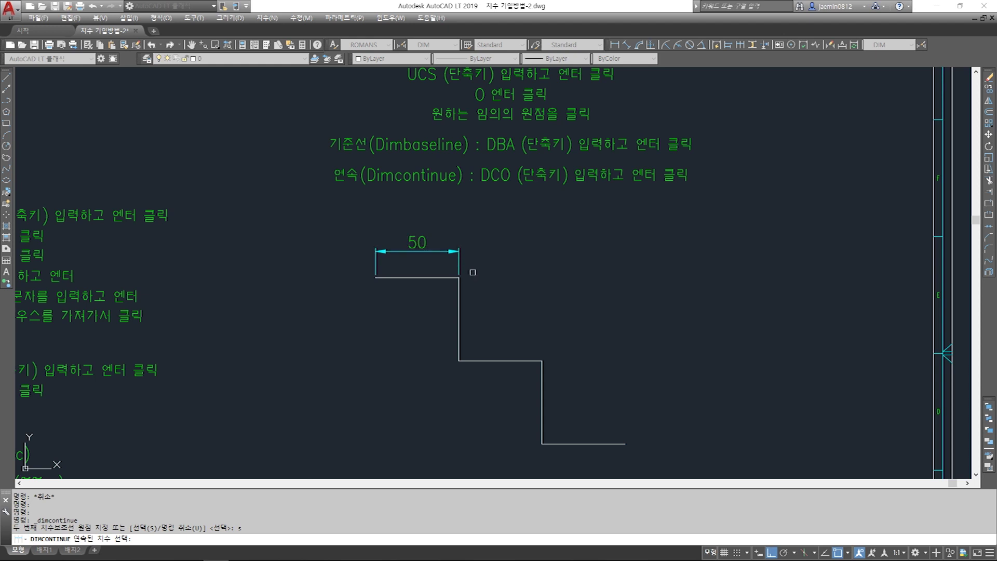
left_click(458, 263)
left_click(541, 359)
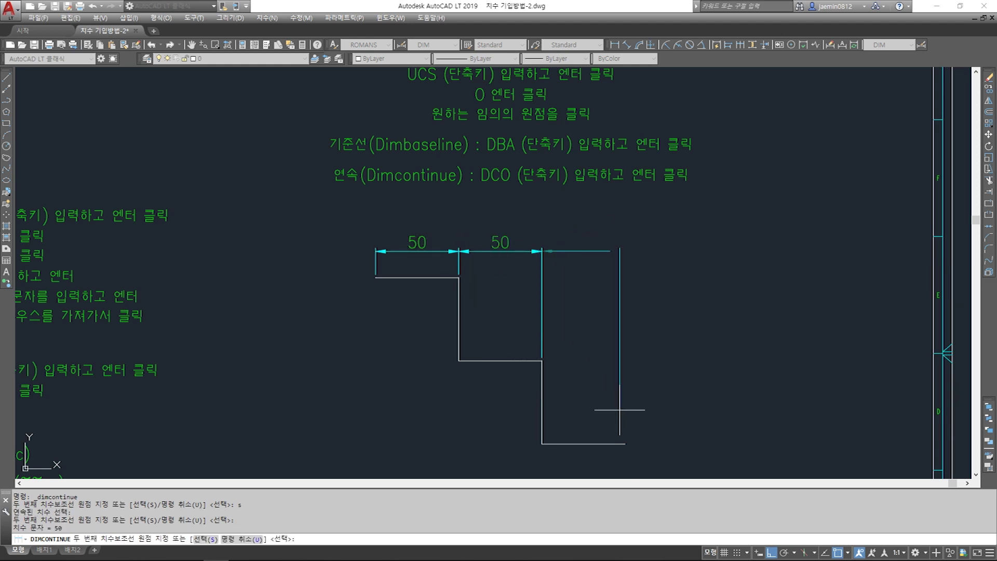
left_click(625, 443)
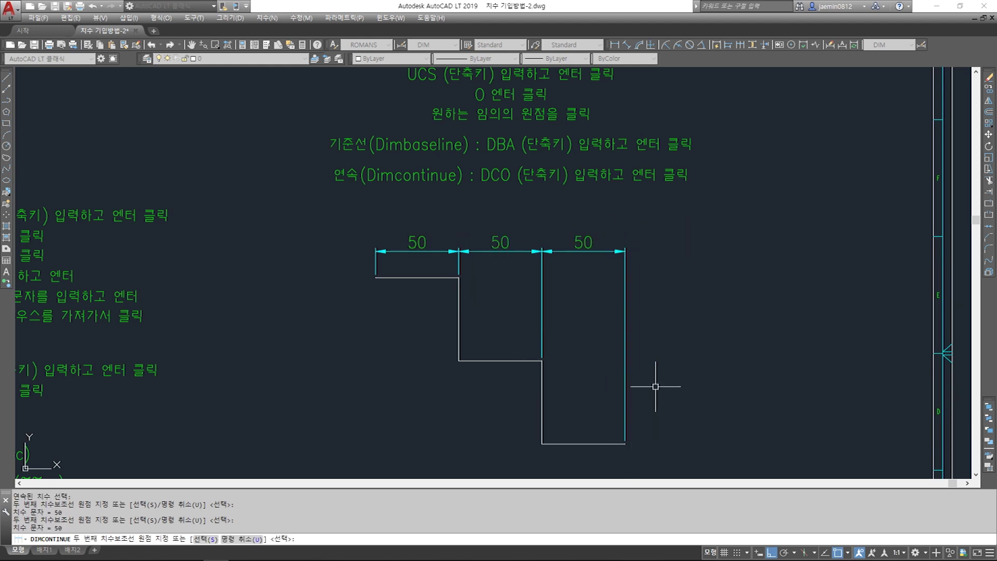
key("Escape")
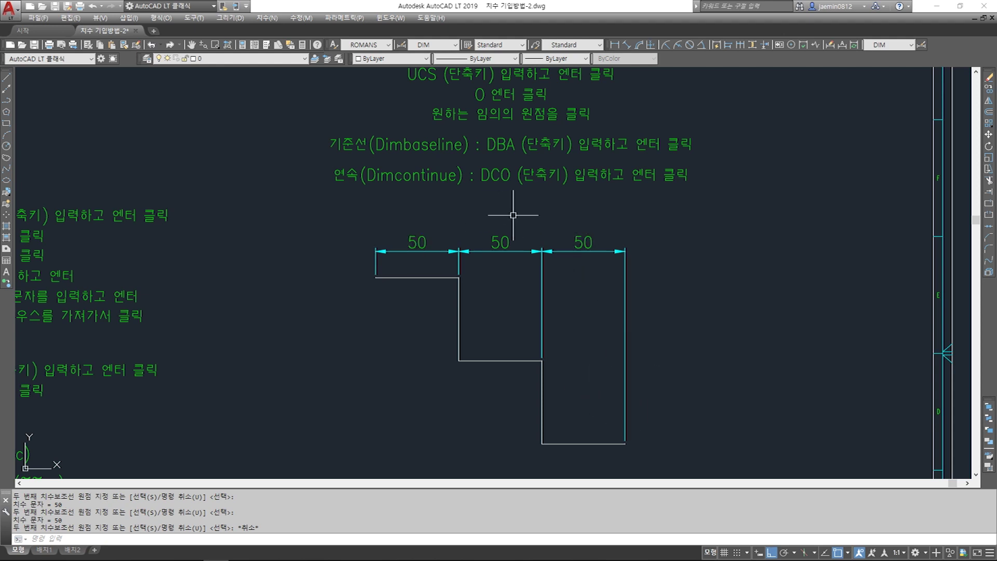
Grip-stretch the second dimension's right origin to the second tread's midpoint and its origin shared with the first dimension to the top tread's midpoint
left_click(500, 243)
left_click(508, 287)
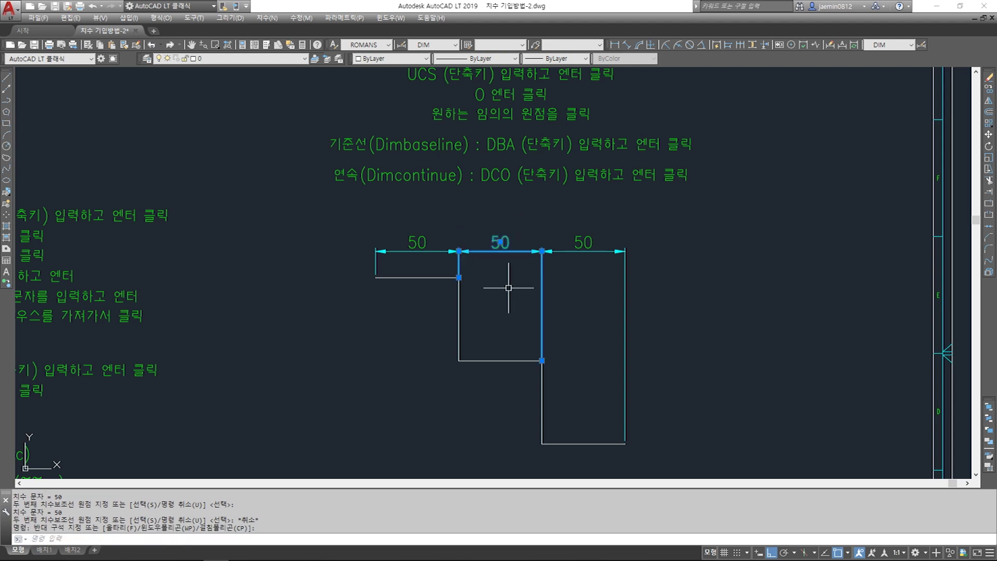
left_click(543, 359)
left_click(500, 359)
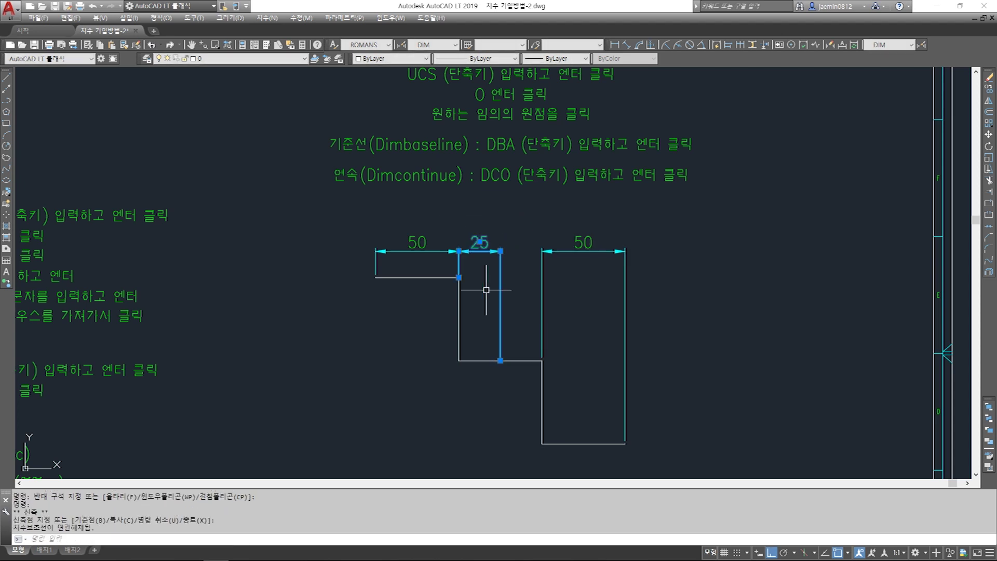
left_click(436, 251)
left_click(458, 277)
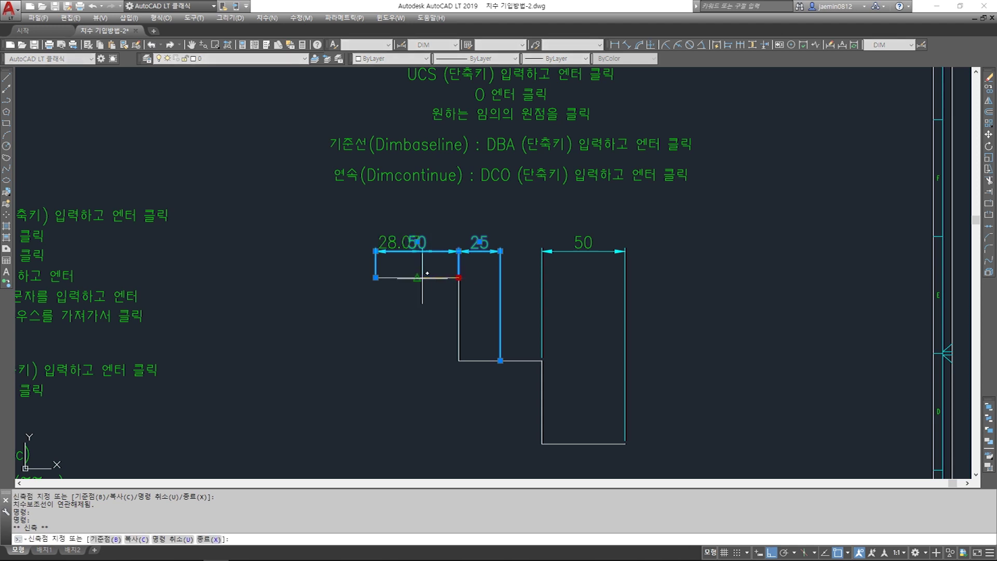
left_click(417, 277)
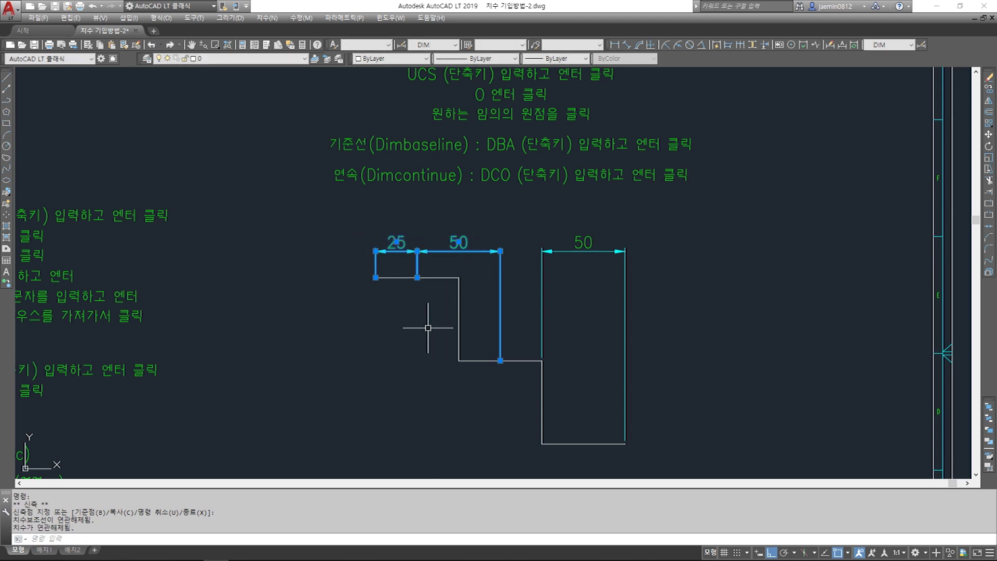
left_click(428, 328)
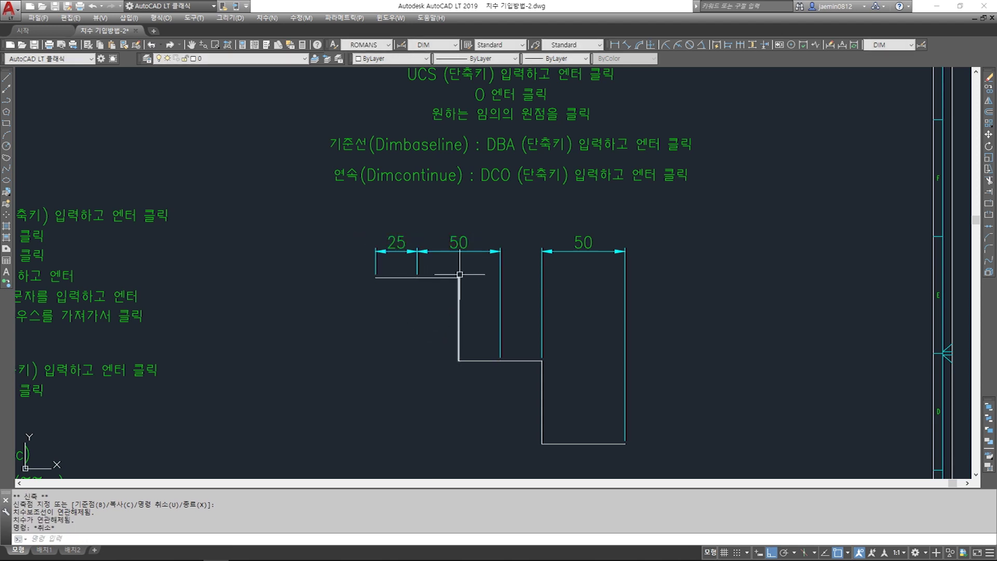
Raise the dimension lines of the first two dimensions to the same height above the third one
left_click(478, 252)
left_click(500, 252)
left_click(499, 219)
key("Escape")
left_click(417, 253)
left_click(417, 253)
left_click(417, 219)
key("Escape")
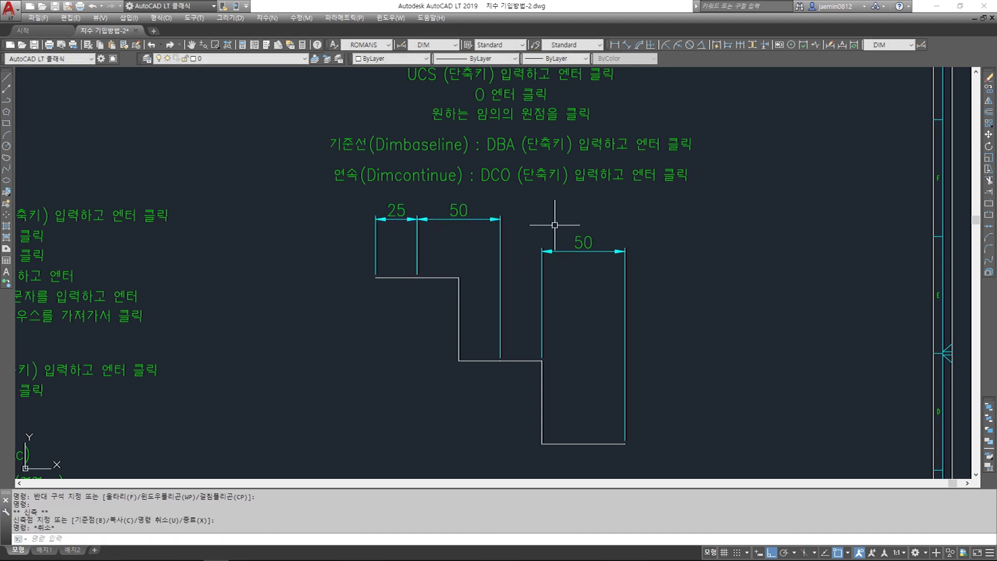
Stretch the third dimension's left origin to the midpoint of the second tread
left_click(566, 291)
left_click(524, 306)
left_click(542, 360)
left_click(500, 360)
key("Escape")
left_click(554, 240)
double_click(563, 241)
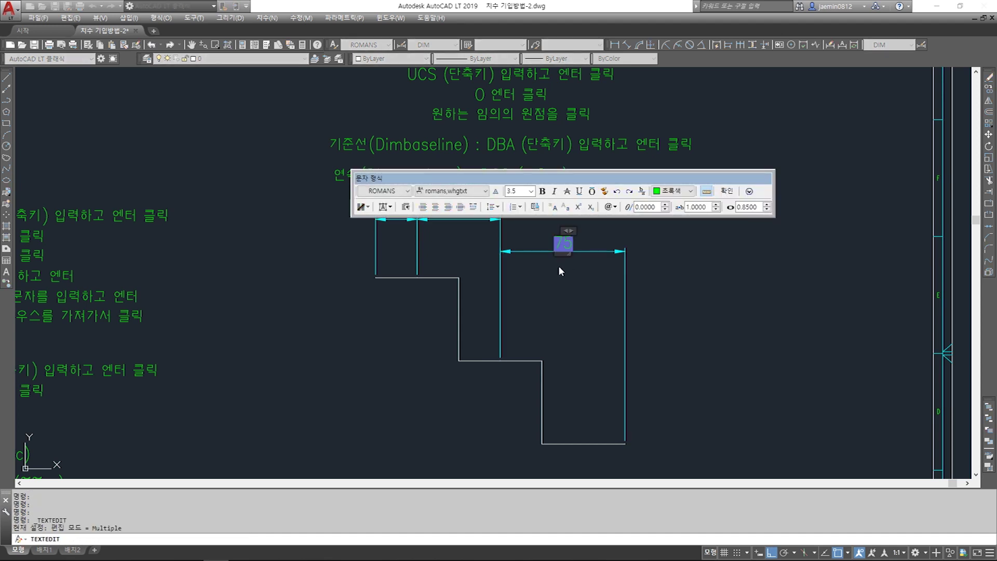
left_click(560, 265)
key("Escape")
Erase all three dimensions above the staircase line
left_click(541, 213)
left_click(378, 248)
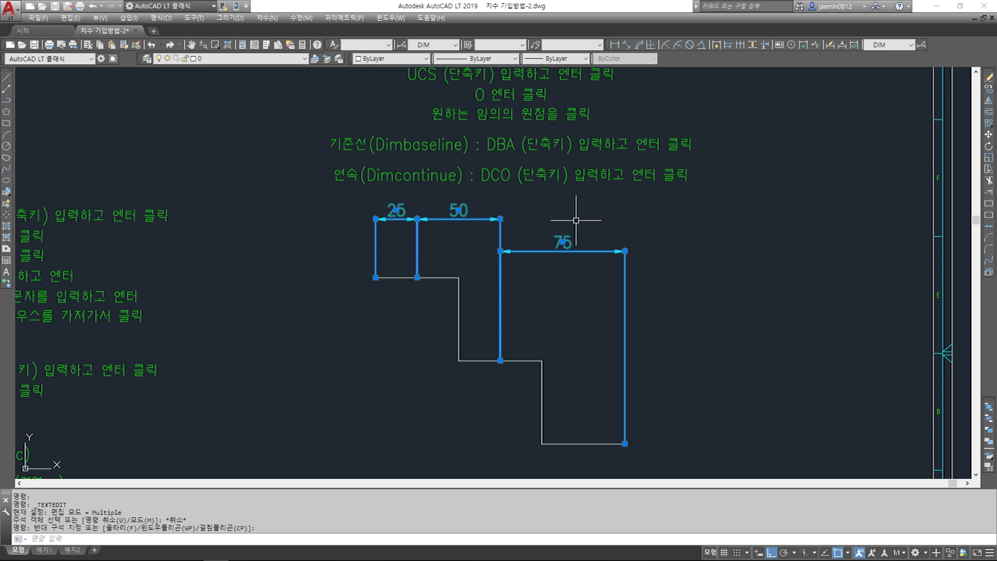
key("Delete")
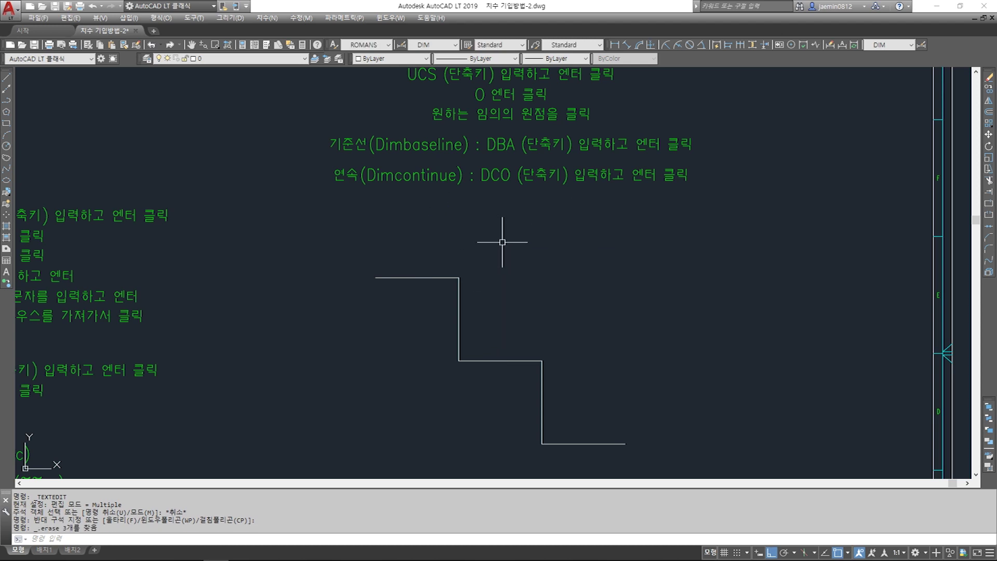
Add a linear dimension above the top tread, picking its left end first and its right end second
middle_click_drag(523, 236, 522, 242)
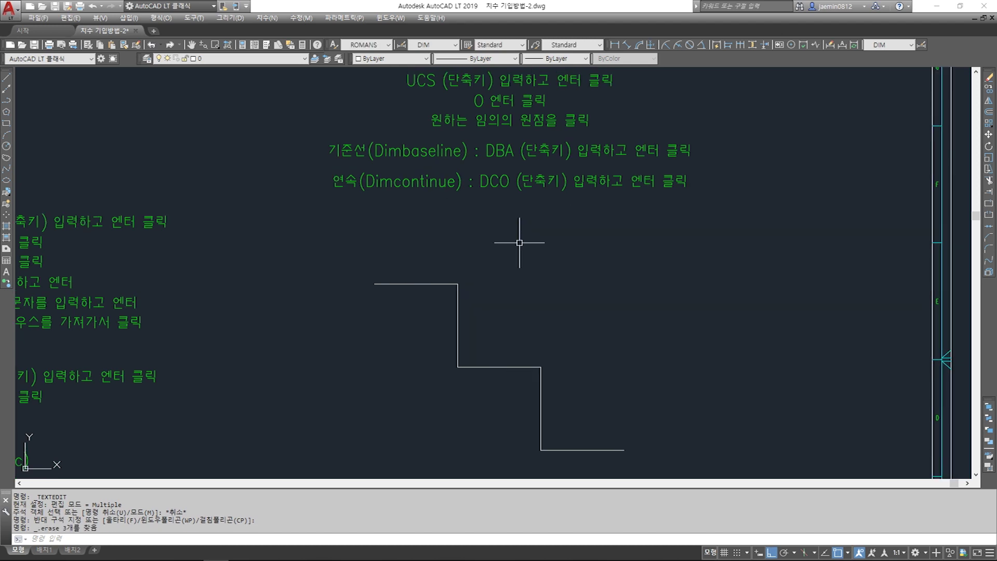
key("Escape")
type("aa")
key("Return")
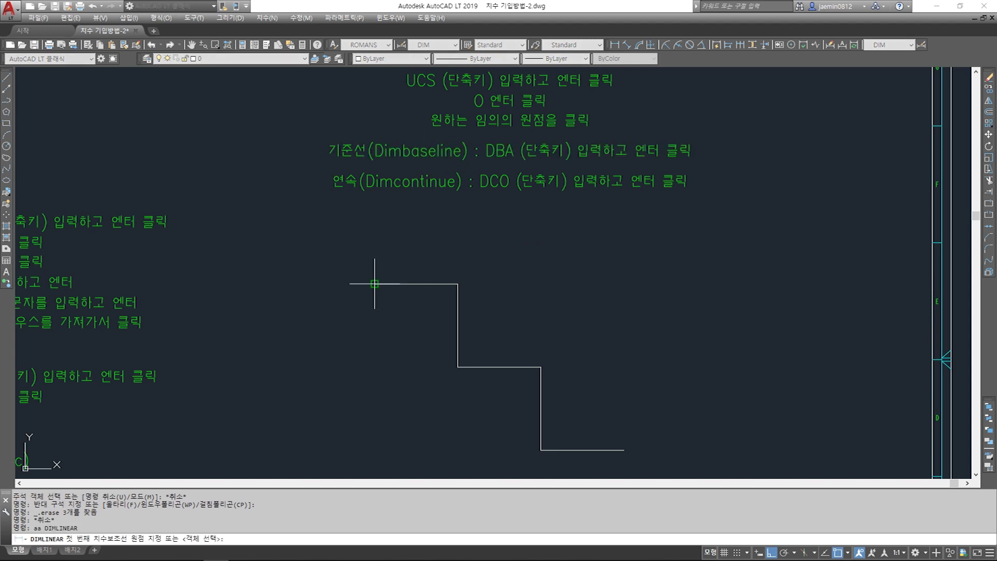
left_click(374, 284)
left_click(457, 284)
left_click(454, 251)
key("Escape")
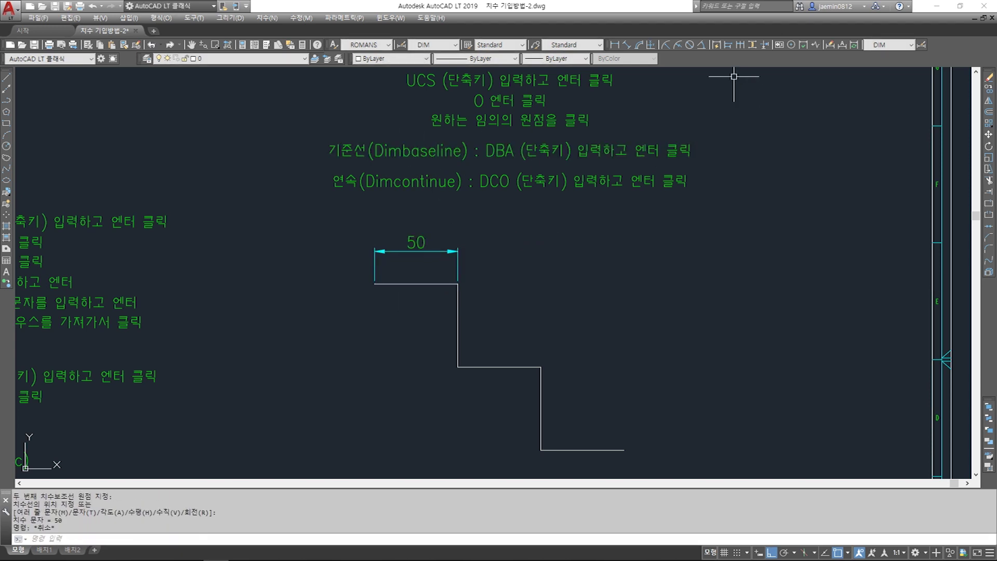
Add baseline dimensions from the top tread's left end to the right ends of the second and third treads
left_click(724, 44)
left_click(541, 367)
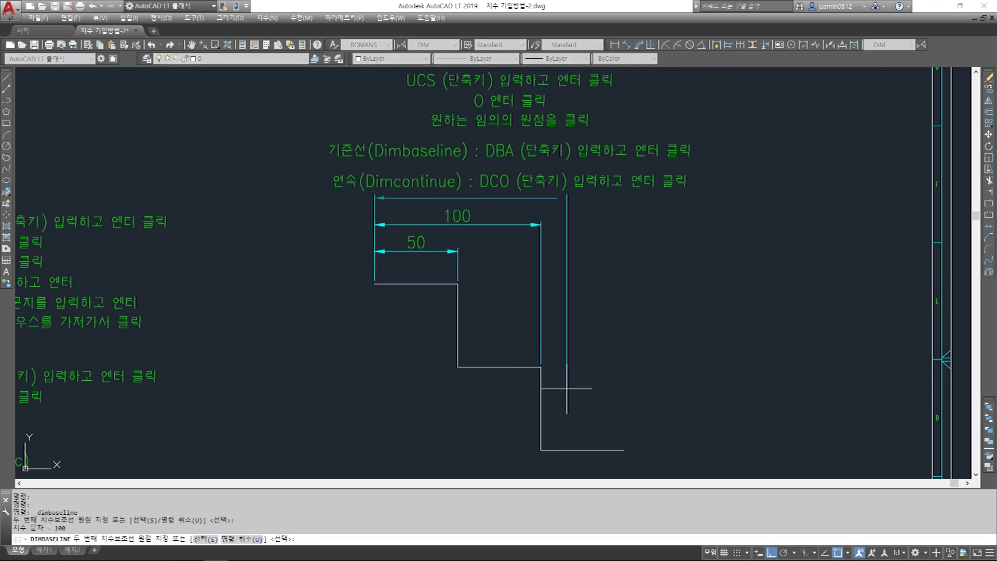
left_click(622, 450)
key("Escape")
Move the staircase line together with its three dimensions a short distance straight down, clear of the notes
type("m")
key("Return")
left_click(665, 231)
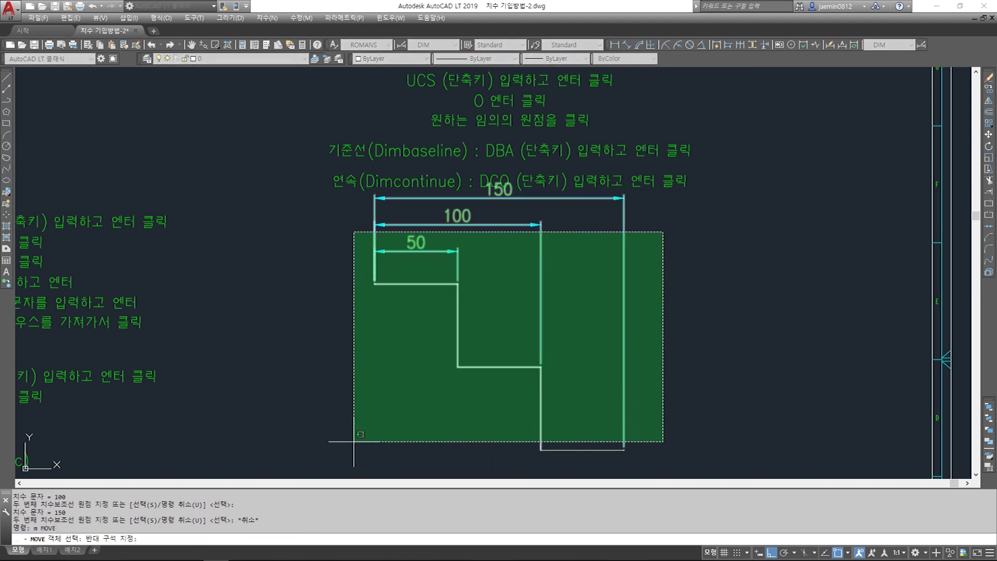
left_click(327, 466)
key("Return")
left_click(746, 336)
left_click(746, 356)
key("Escape")
key("Escape")
type("dli")
key("Return")
left_click(423, 245)
key("Escape")
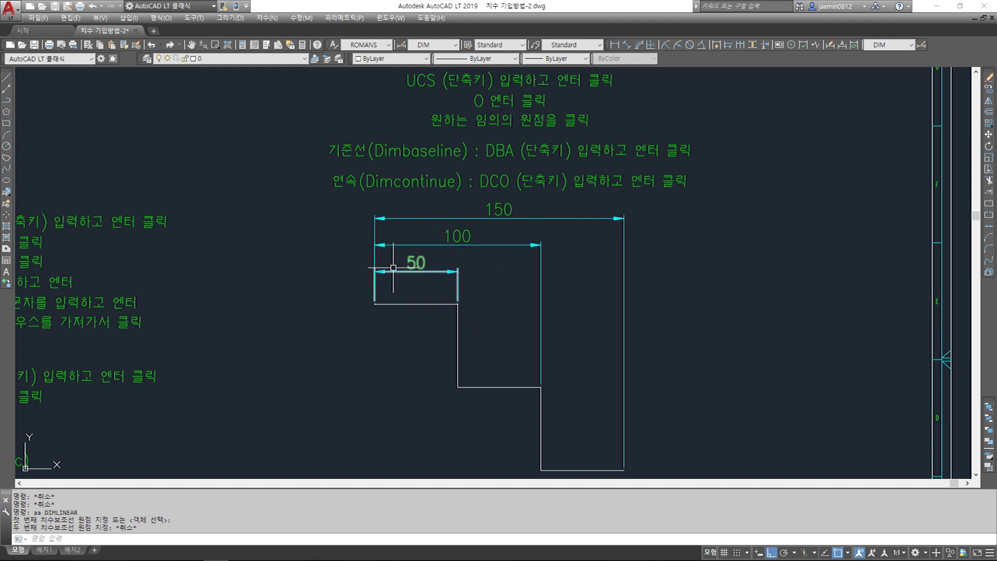
Add vertical linear dimensions for the two gaps between the three stacked baseline dimension lines, placing them left of the staircase
key("Return")
left_click(414, 262)
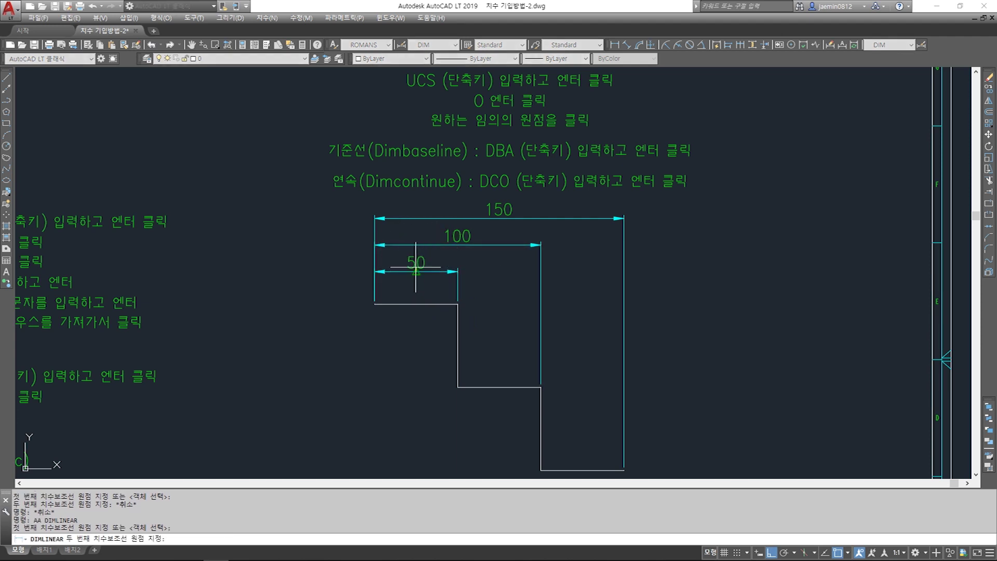
left_click(416, 244)
left_click(327, 259)
key("Escape")
key("Return")
left_click(384, 218)
left_click(376, 245)
left_click(328, 224)
key("Escape")
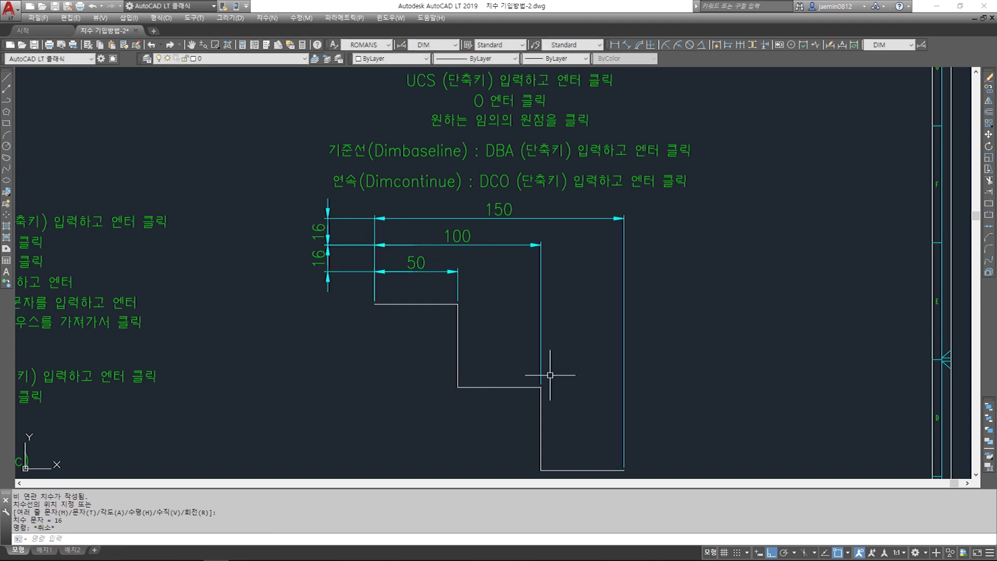
Review the baseline spacing and overall scale in the DIM dimension style's override settings
type("d")
key("Return")
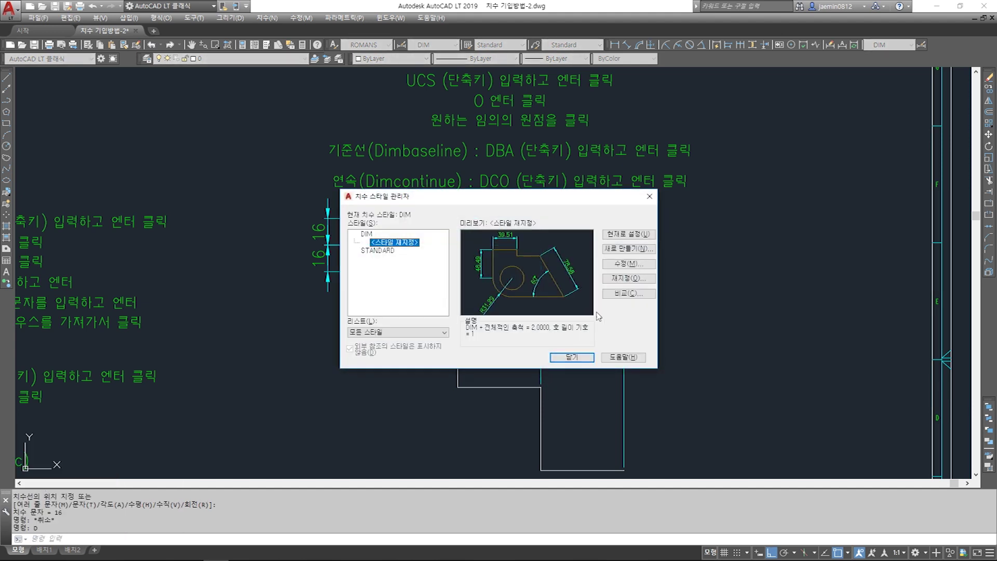
left_click(630, 279)
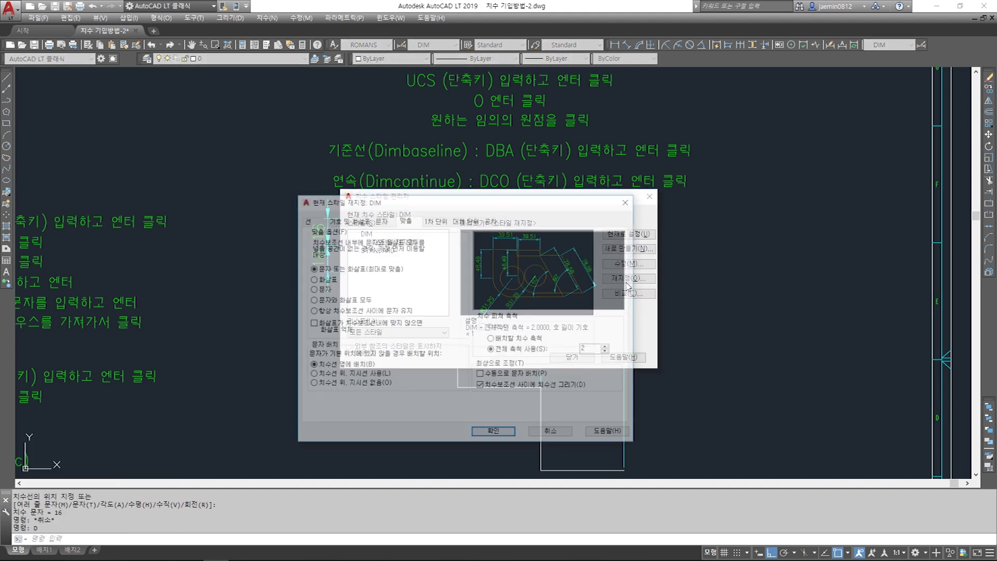
left_click(384, 221)
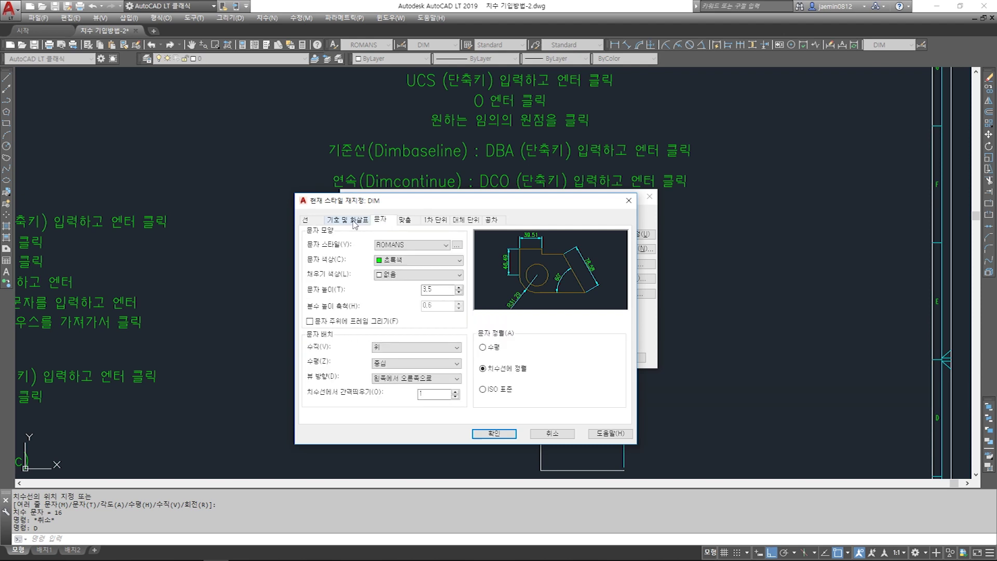
left_click(322, 221)
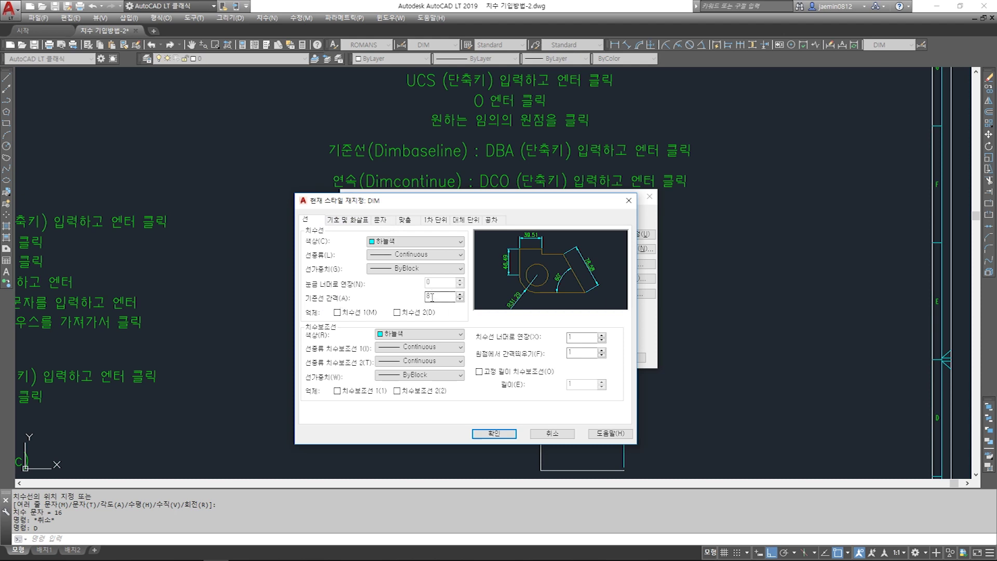
left_click(404, 220)
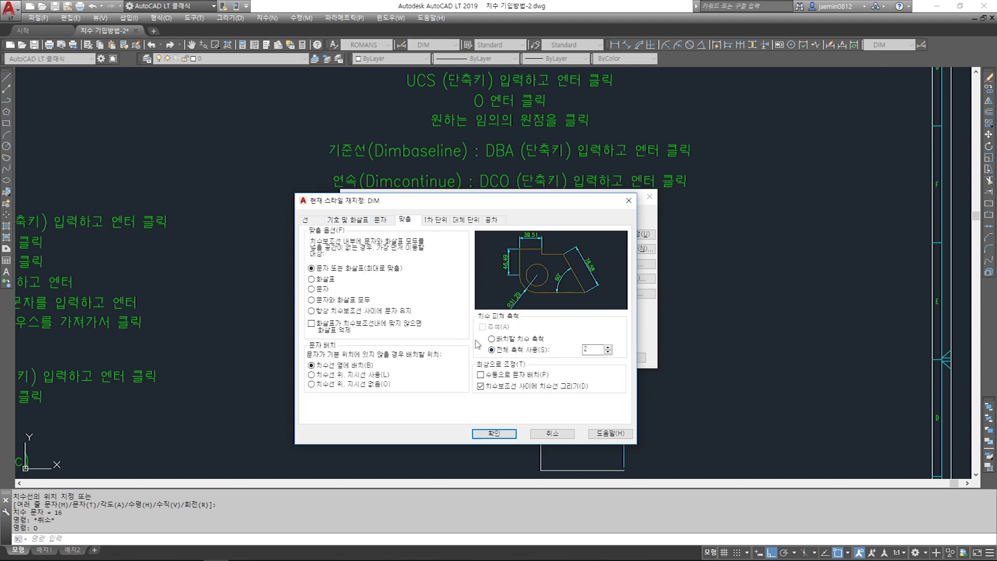
left_click(314, 221)
left_click(405, 221)
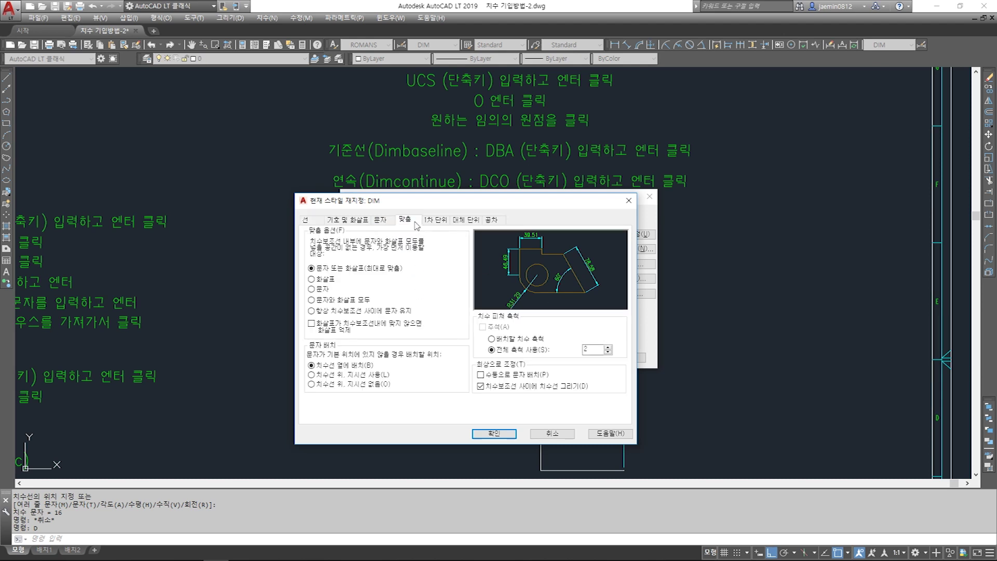
type("6")
left_click(311, 220)
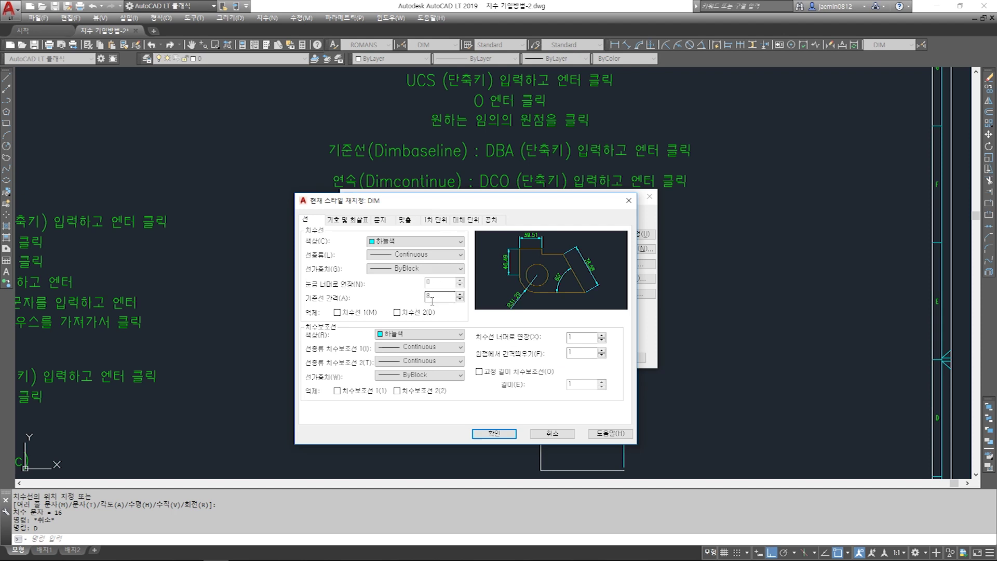
left_click(507, 434)
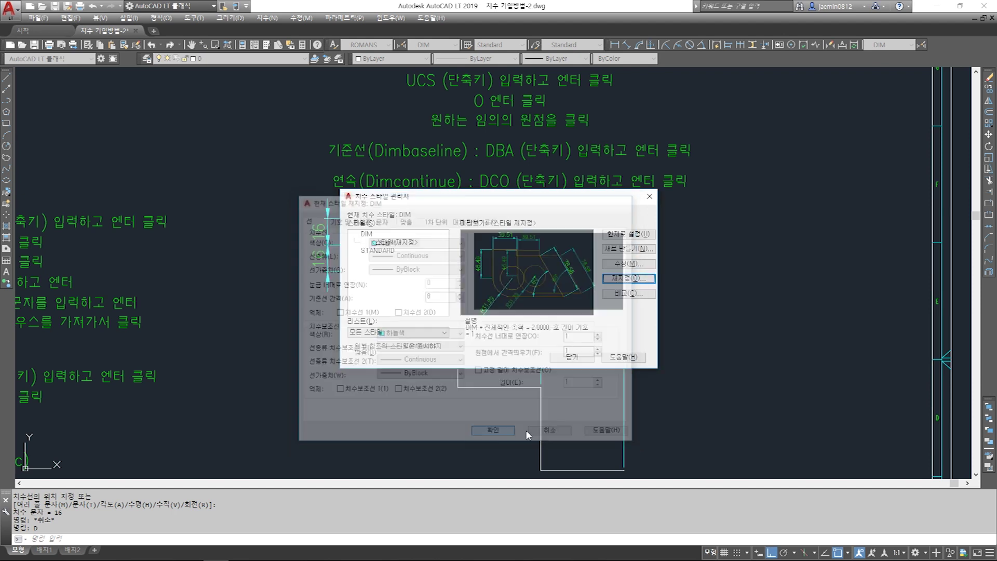
left_click(573, 357)
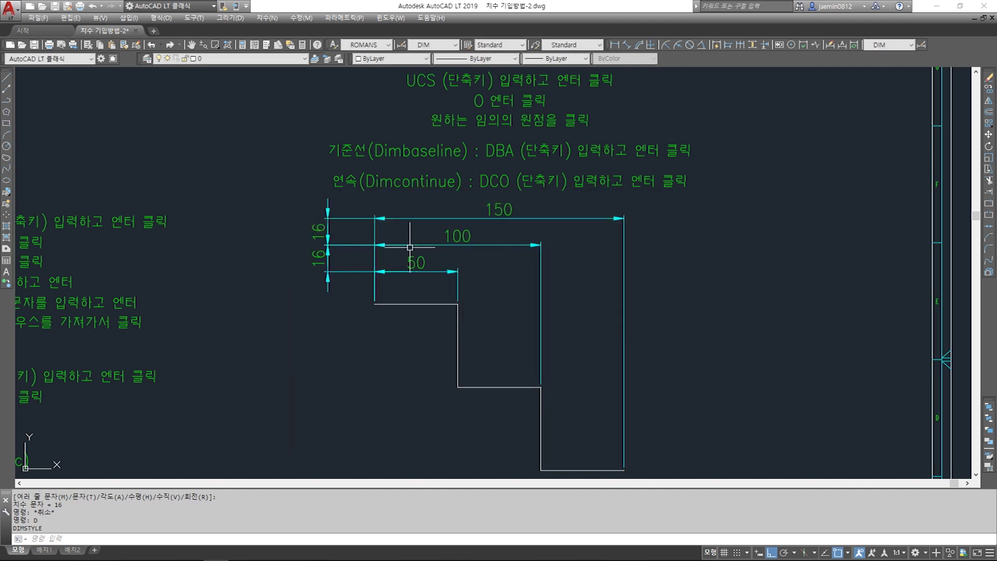
Erase the two vertical spacing dimensions left of the staircase
left_click(357, 212)
left_click(326, 293)
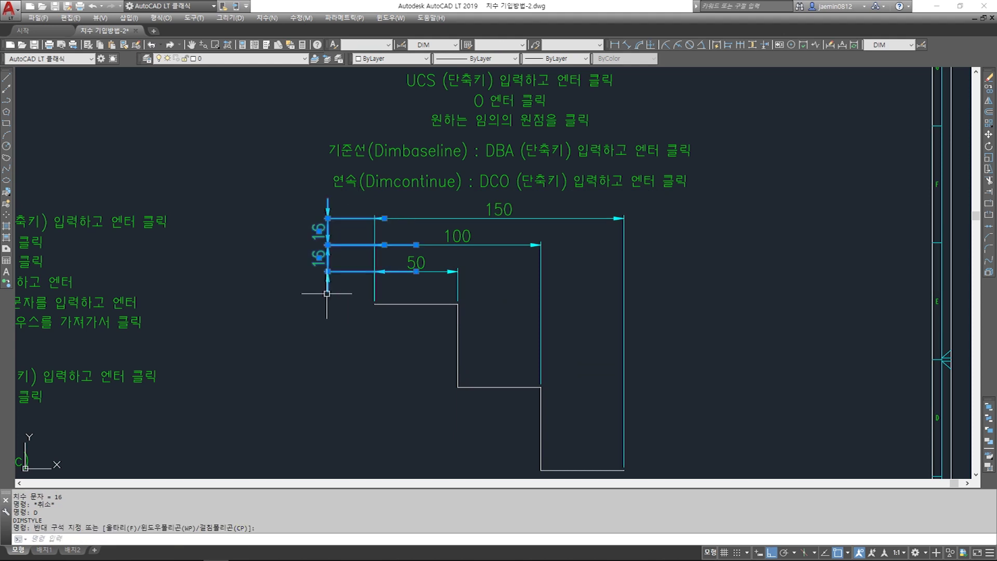
key("Delete")
key("Escape")
Erase the linear dimension and both baseline dimensions above the staircase
type("e")
key("Return")
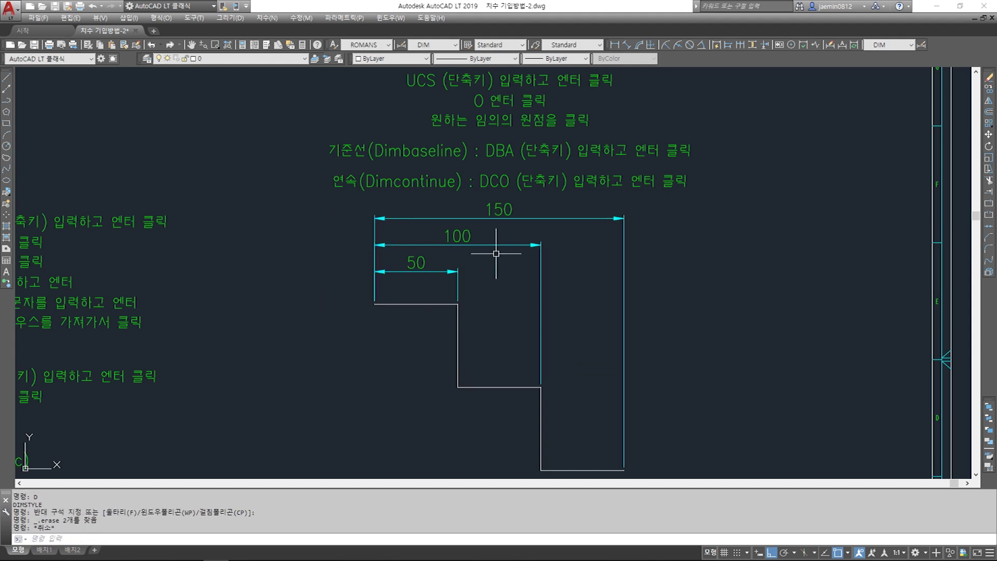
left_click(507, 198)
left_click(454, 275)
key("Return")
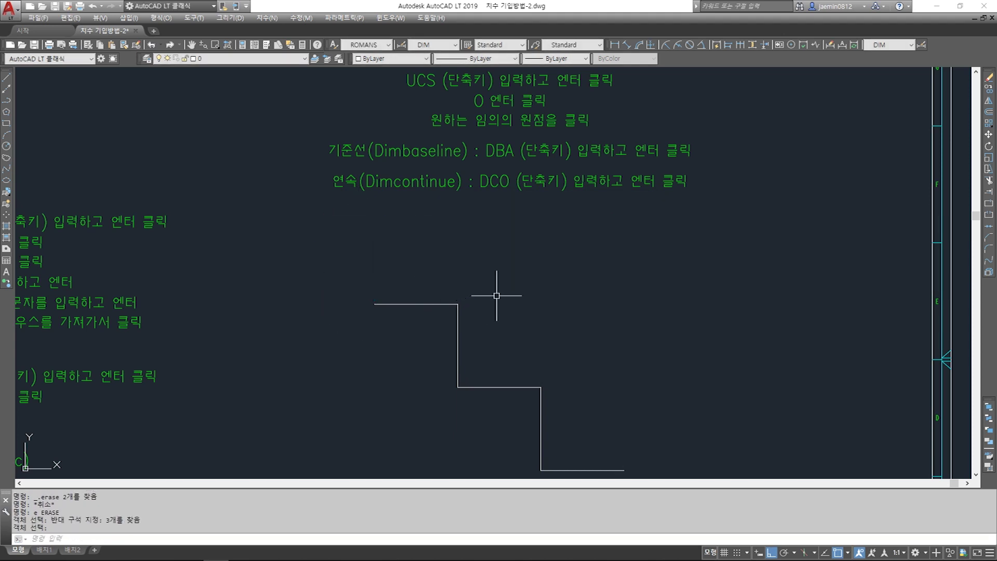
Set the overall dimension scale (DIMSCALE) to 1
type("dd")
key("Return")
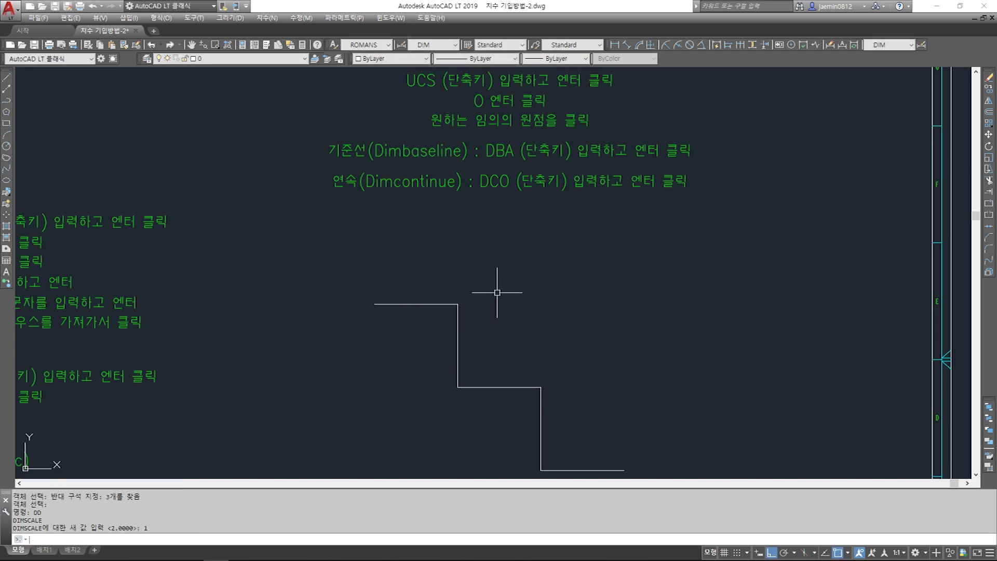
Confirm the new overall dimension scale value and leave the command
key("Return")
key("Escape")
key("Escape")
type("dli")
key("Return")
key("Escape")
type("f")
key("Return")
key("Escape")
key("Escape")
Check the baseline spacing and the overall scale in the DIM dimension style's override settings
type("d")
key("Return")
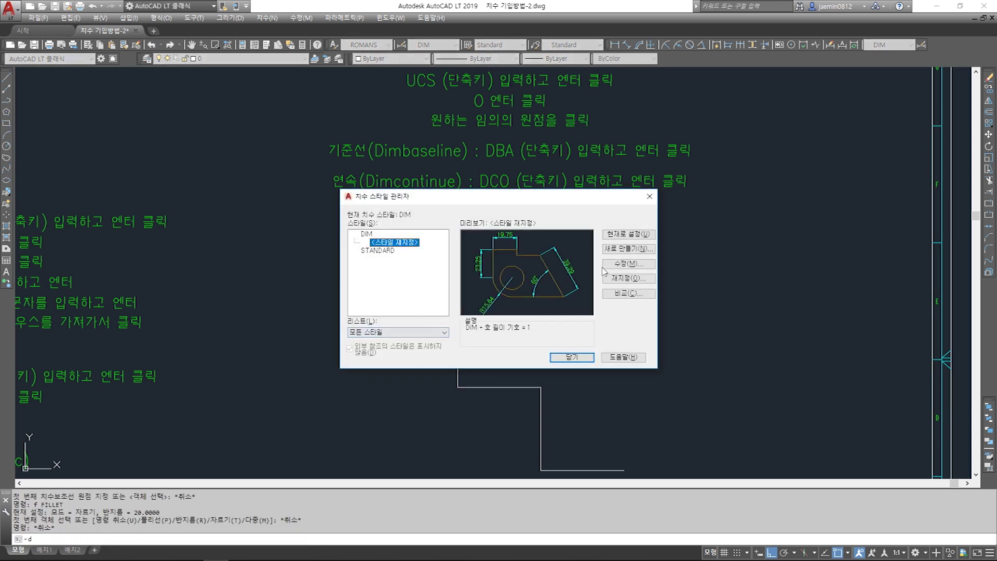
left_click(628, 278)
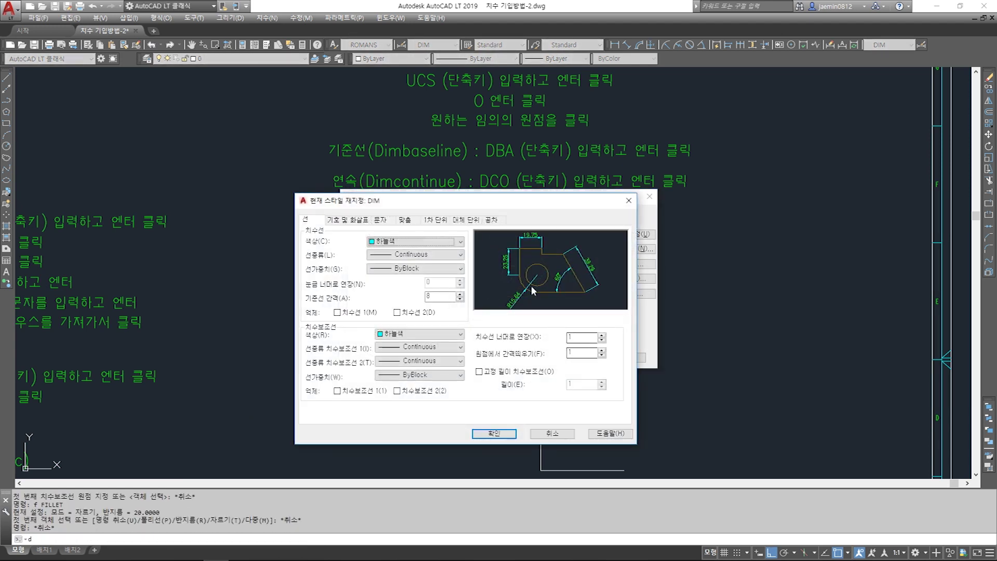
left_click(405, 219)
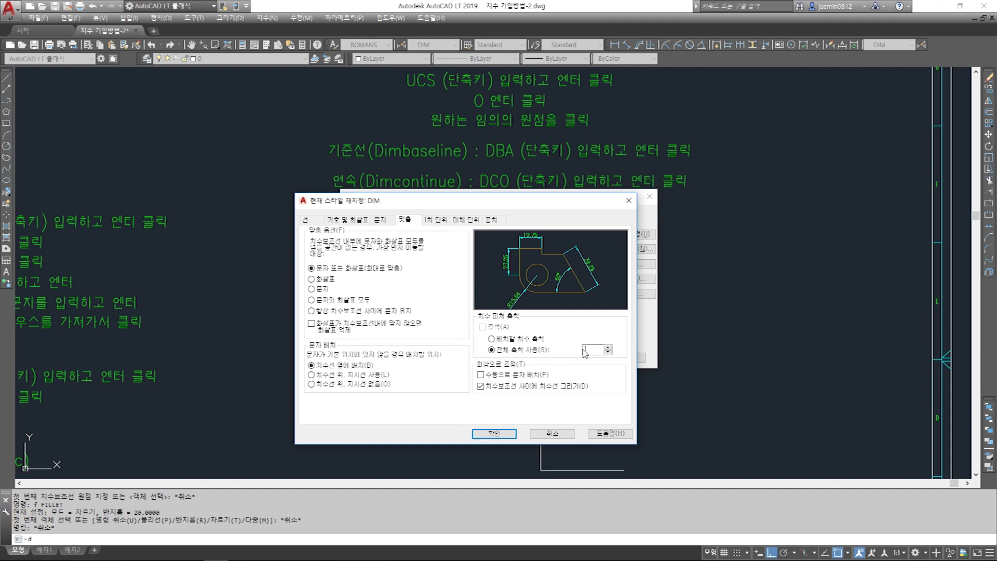
left_click(494, 433)
key("Escape")
Add a linear dimension above the staircase's uppermost horizontal segment
type("aa")
key("Return")
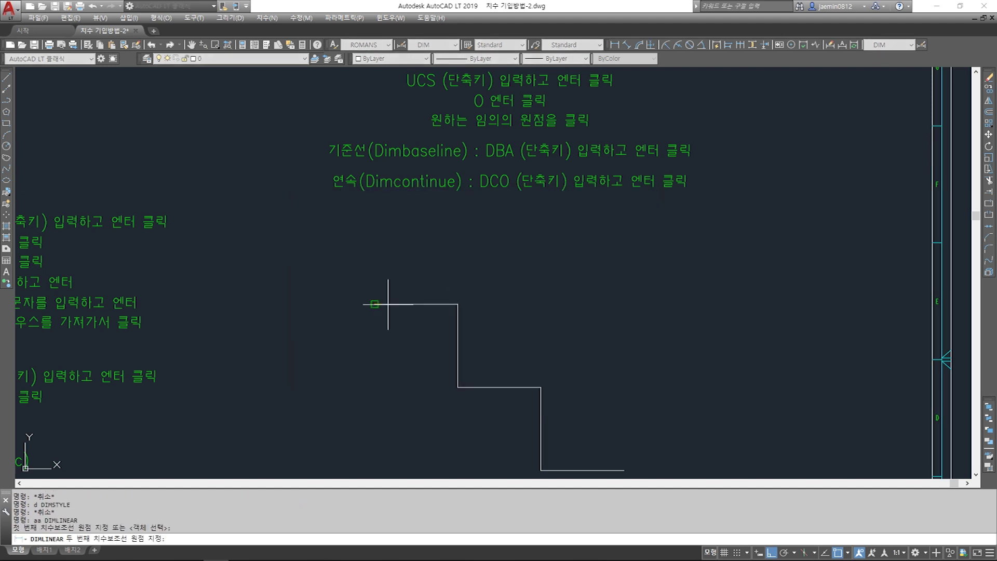
left_click(458, 304)
left_click(447, 279)
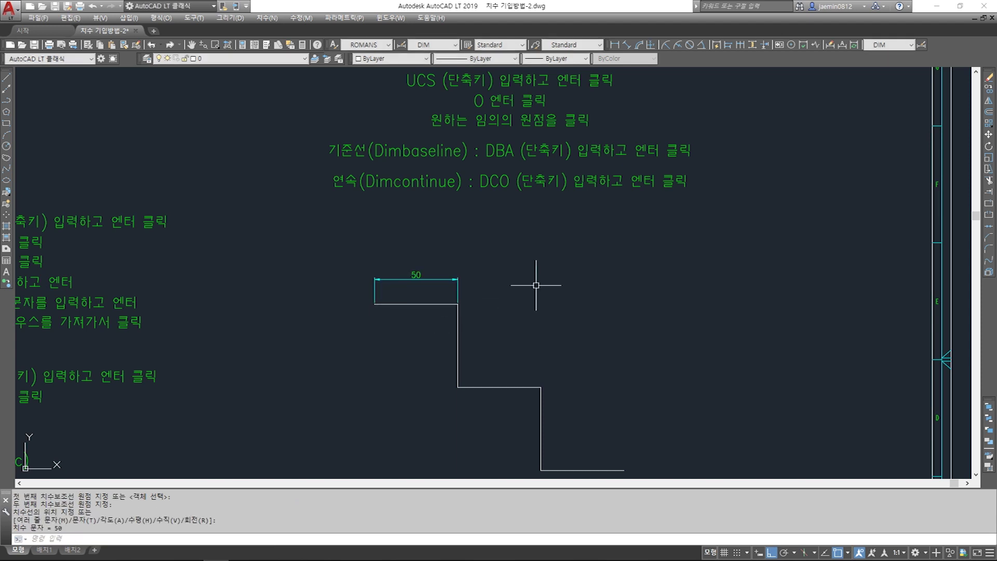
Add two baseline dimensions from the first one to the ends of the middle and lowest horizontal segments
left_click(727, 44)
left_click(540, 386)
left_click(623, 470)
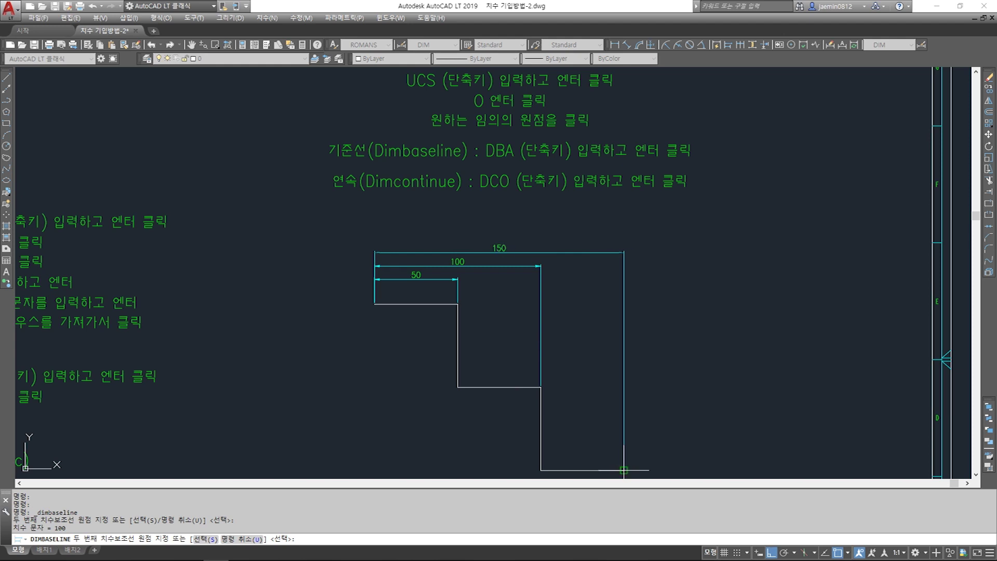
key("Escape")
key("Escape")
Dimension the vertical spacing between the first and second stacked dimension lines, placing it left of the staircase
scroll(452, 283, "up", 4)
type("aa")
key("Return")
left_click(361, 271)
left_click(356, 238)
left_click(207, 255)
key("Escape")
Dimension the vertical spacing between the second and third stacked dimension lines, in line with the previous spacing dimension
key("Return")
left_click(369, 237)
left_click(345, 204)
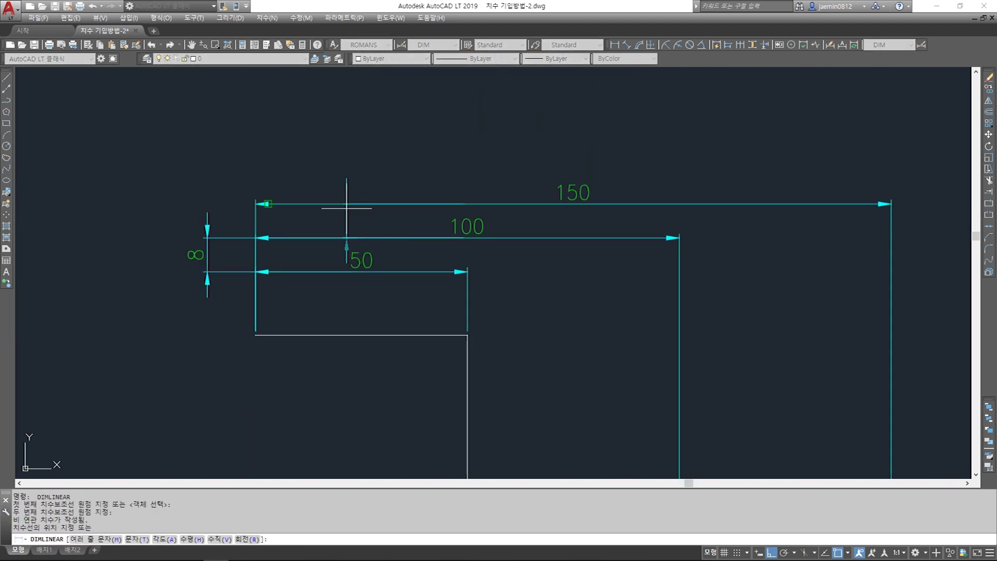
left_click(207, 221)
key("Escape")
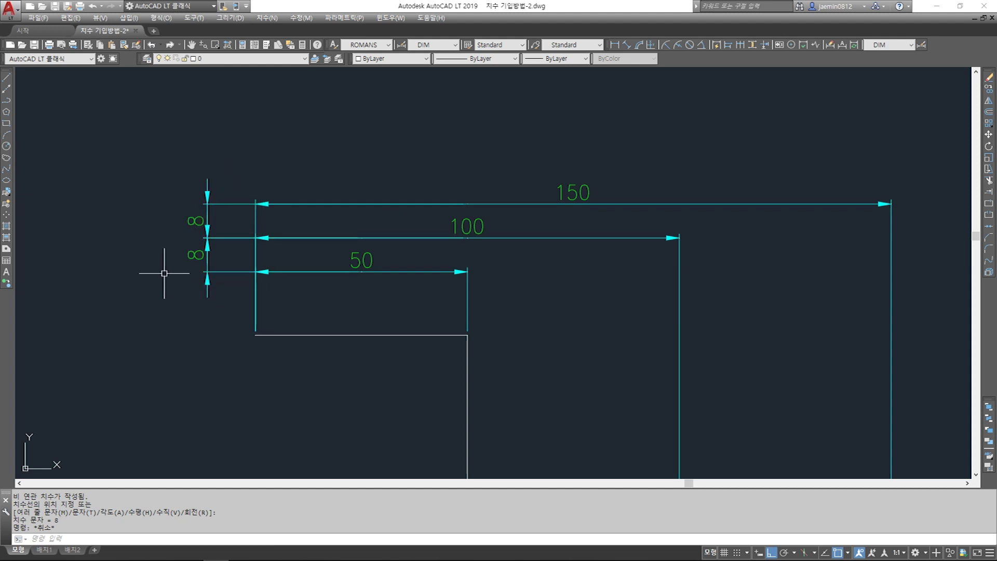
Compare the measured spacing with the baseline spacing in the DIM style's override settings, leaving the settings unchanged
type("d")
key("Return")
left_click(640, 278)
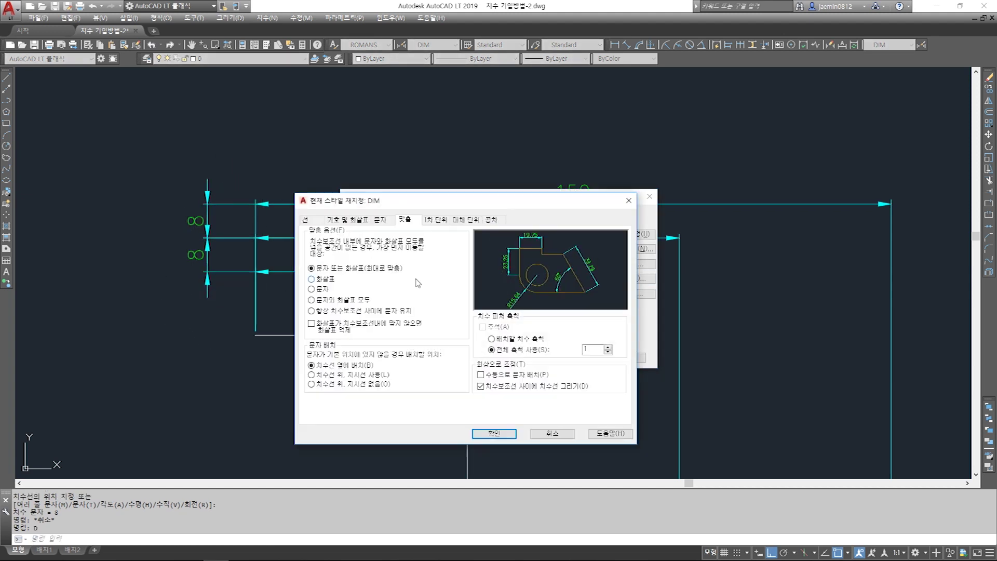
left_click(310, 219)
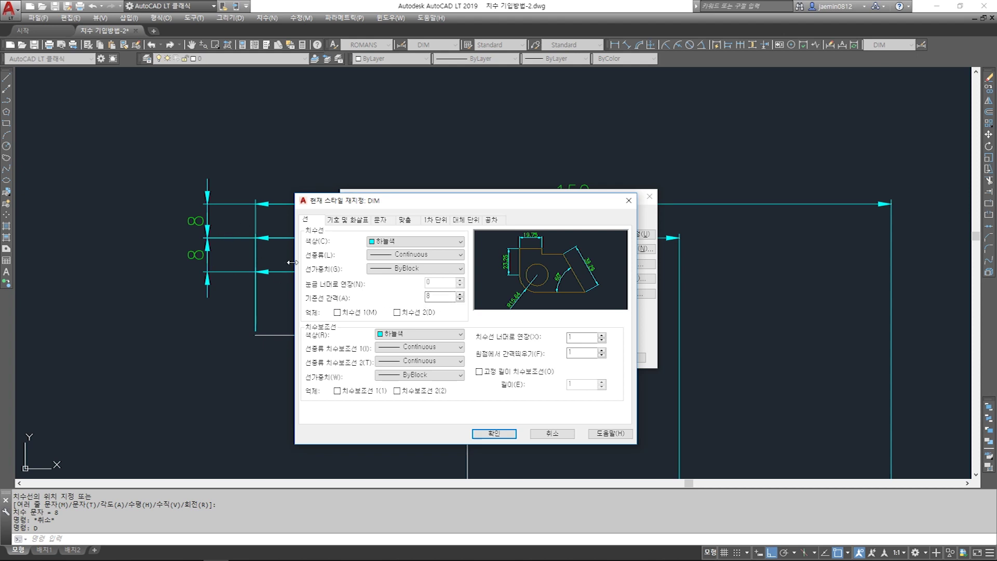
left_click(551, 433)
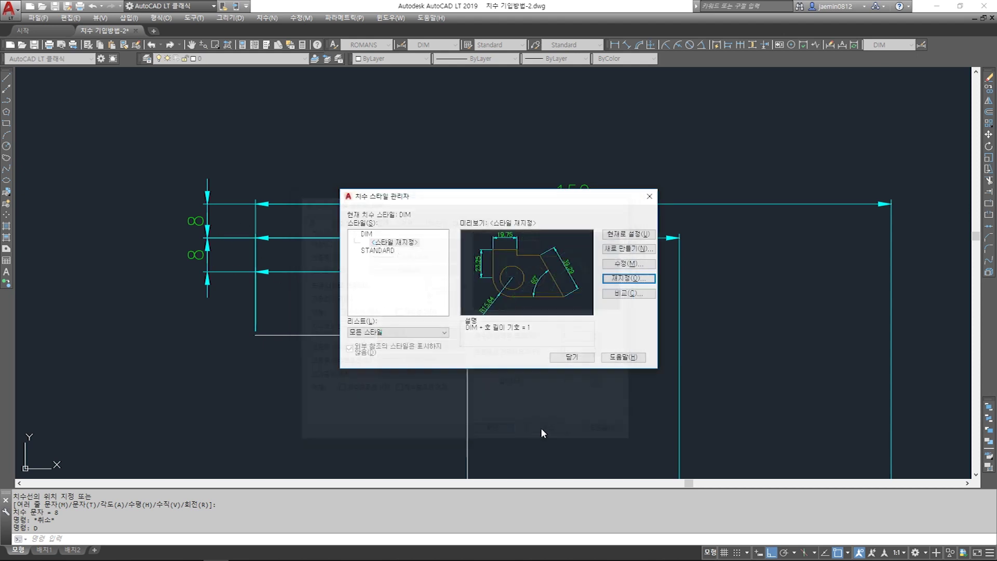
left_click(572, 361)
Erase the three stacked horizontal dimensions and the two vertical spacing dimensions
left_click(338, 165)
left_click(234, 252)
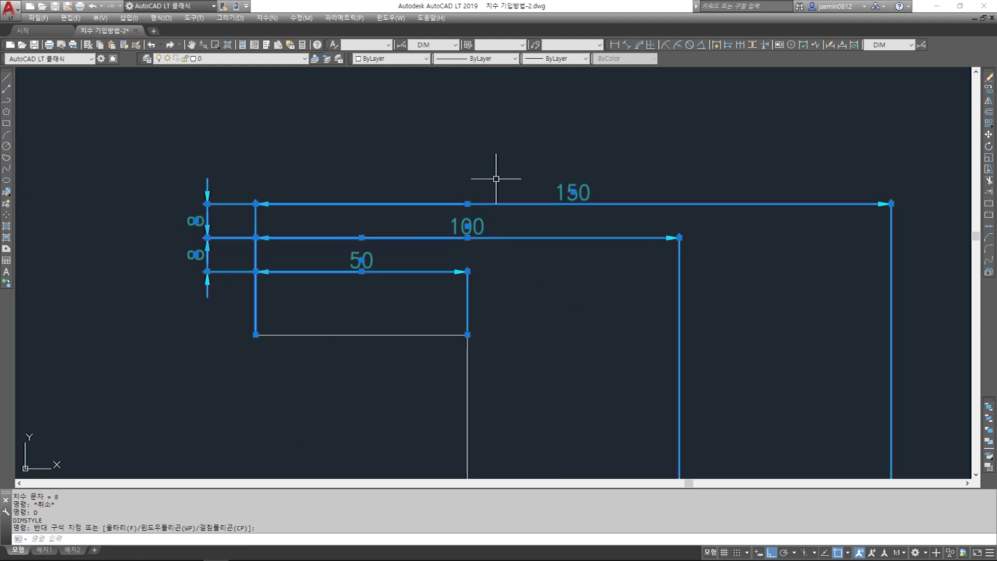
key("Delete")
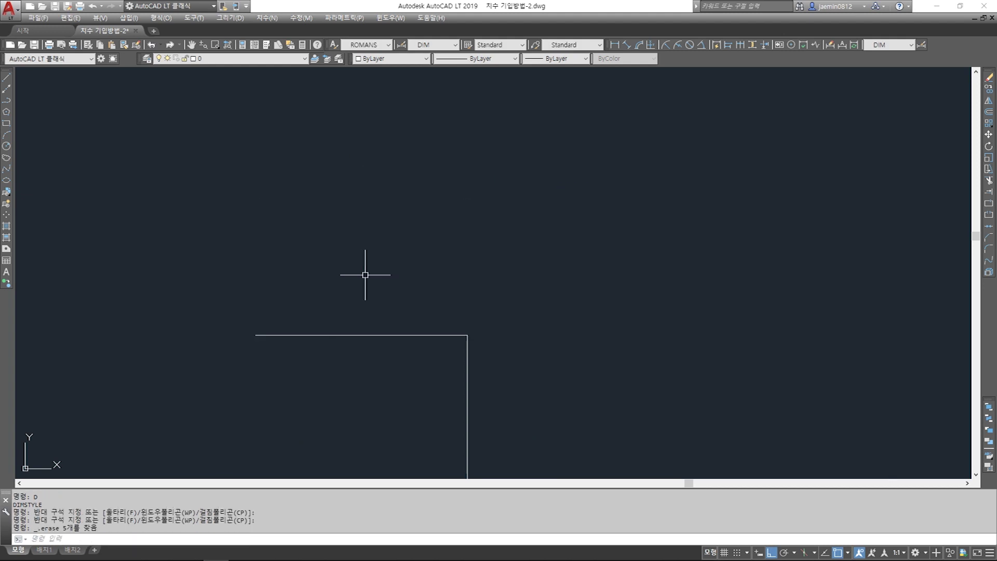
Copy the Dimcontinue note straight down to form a new line below it
scroll(345, 267, "down", 4)
middle_click_drag(346, 267, 344, 312)
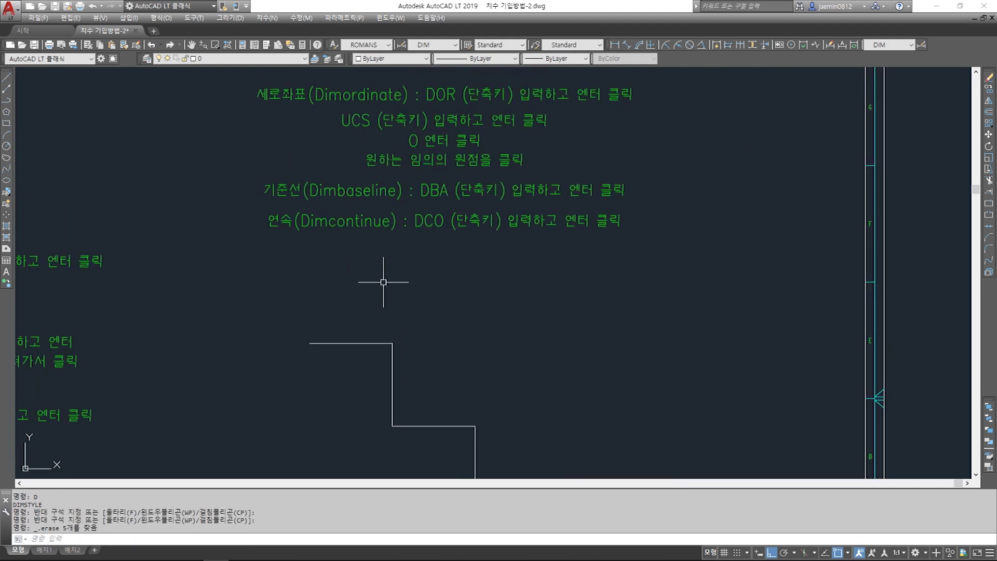
middle_click_drag(383, 282, 380, 290)
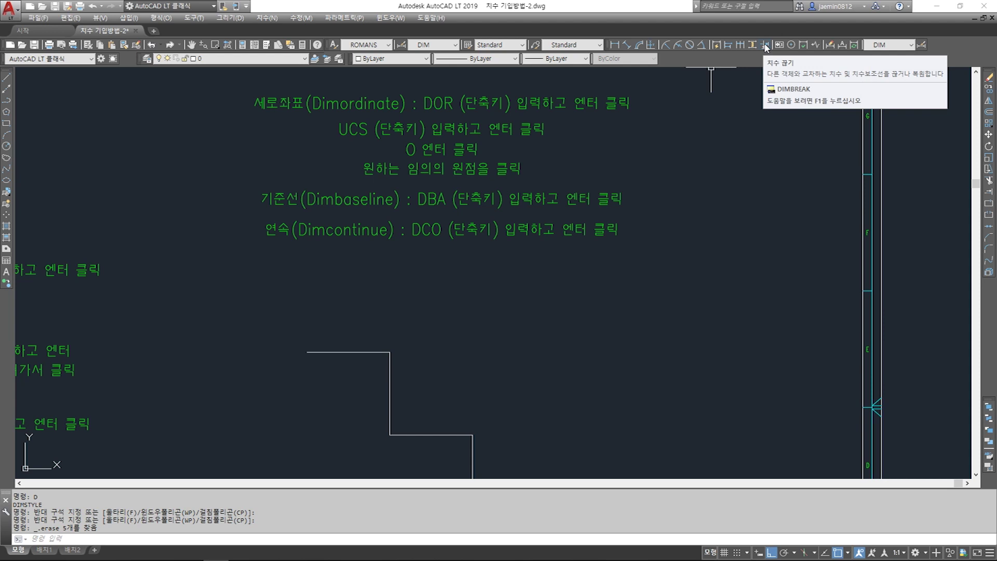
type("cc")
key("Return")
left_click(507, 265)
left_click(474, 223)
key("Return")
left_click(516, 248)
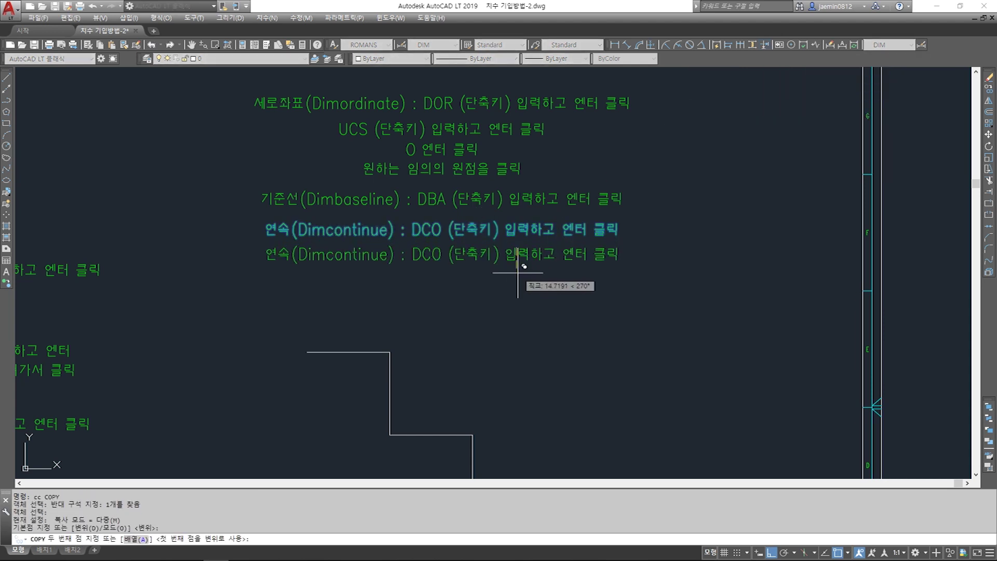
left_click(514, 278)
key("Escape")
Change the copied note to "치수 끊기(Dimbreak) : Dimbreak (단축키) 입력하고 엔터 클릭"
double_click(277, 259)
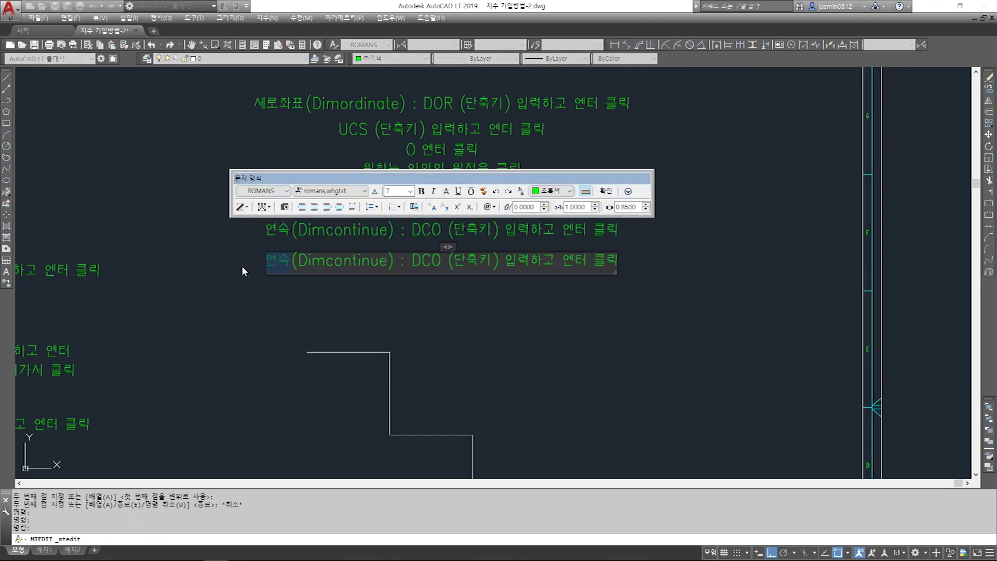
type("치수 끈ㅎㄱ")
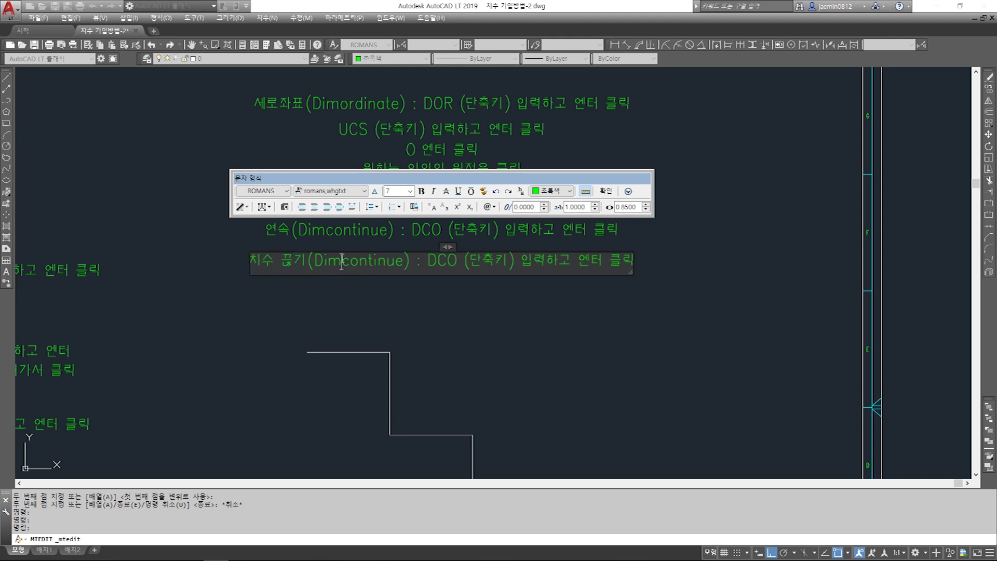
type("break")
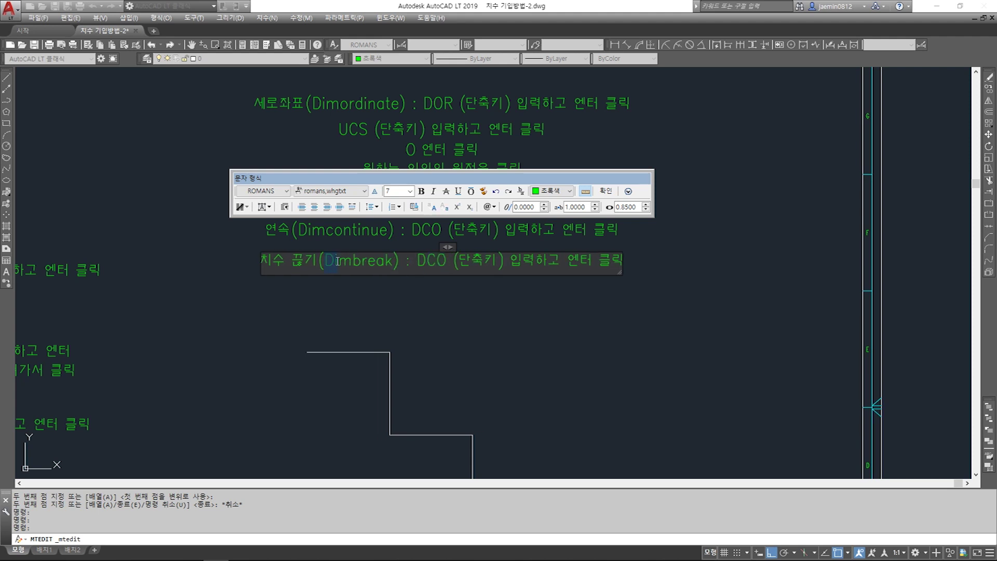
left_click_drag(417, 260, 440, 266)
type("Dimbreak")
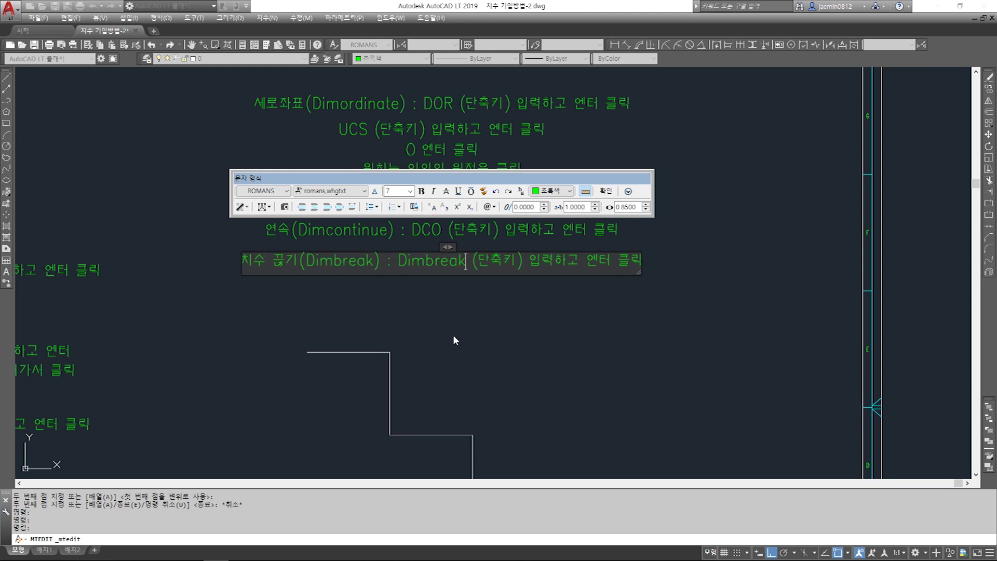
left_click(446, 332)
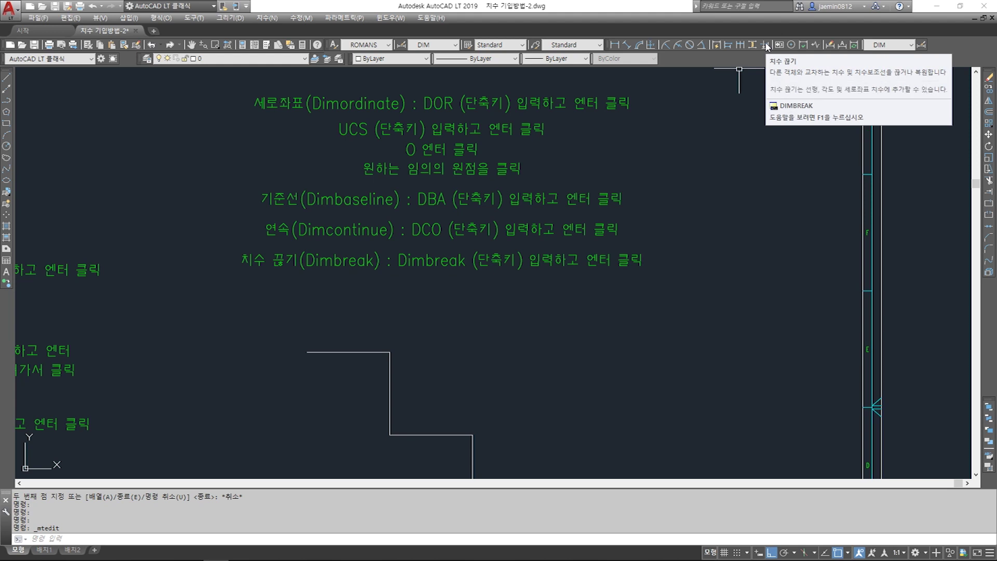
Add a vertical linear dimension for the staircase's upper riser, placed to the right beyond the middle horizontal segment
middle_click_drag(543, 334, 587, 216)
middle_click_drag(503, 259, 473, 254)
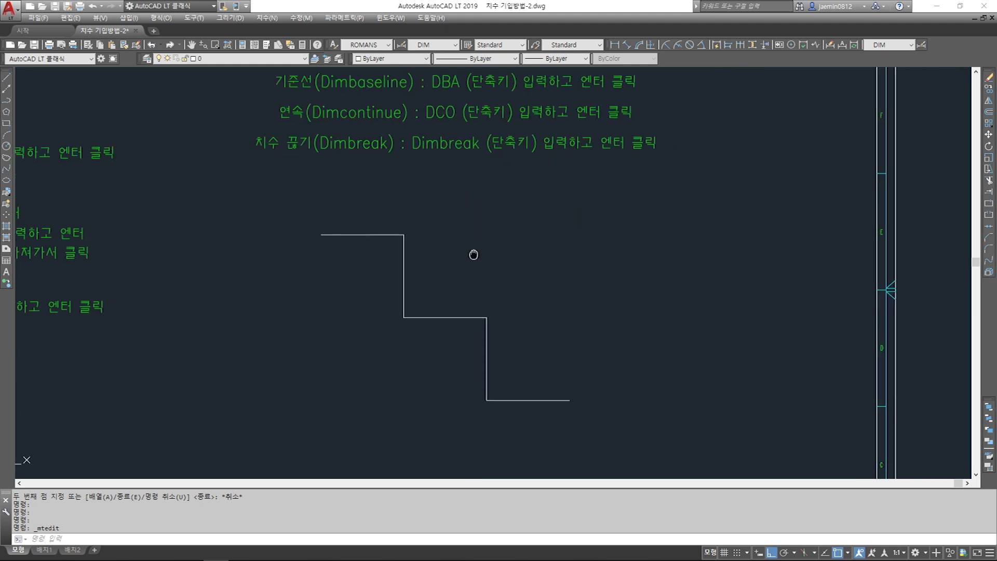
key("Escape")
type("aa")
key("Return")
left_click(404, 234)
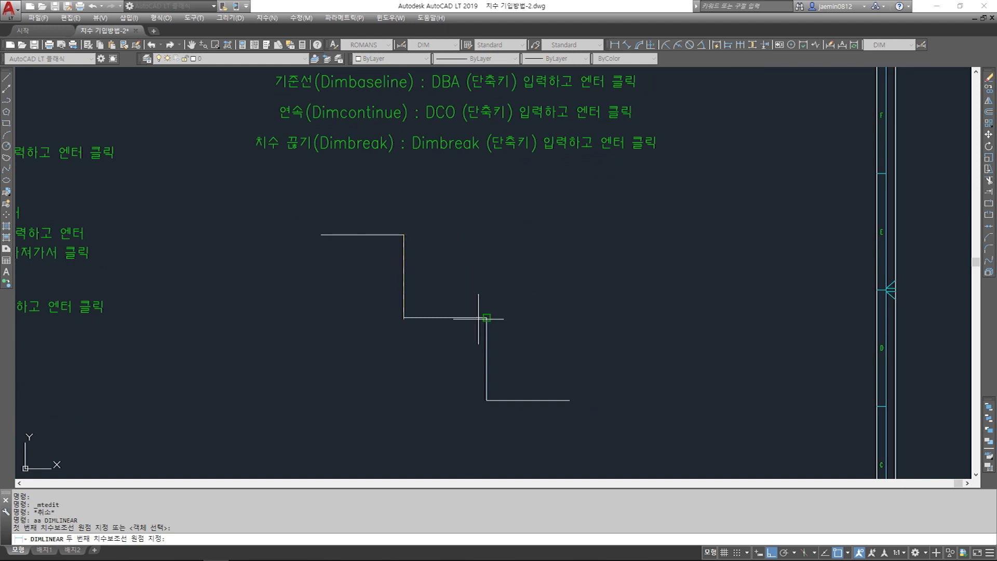
left_click(486, 318)
left_click(546, 312)
key("Escape")
Add a horizontal linear dimension for the staircase's lowest segment so that it crosses the vertical dimension line
key("space")
left_click(486, 317)
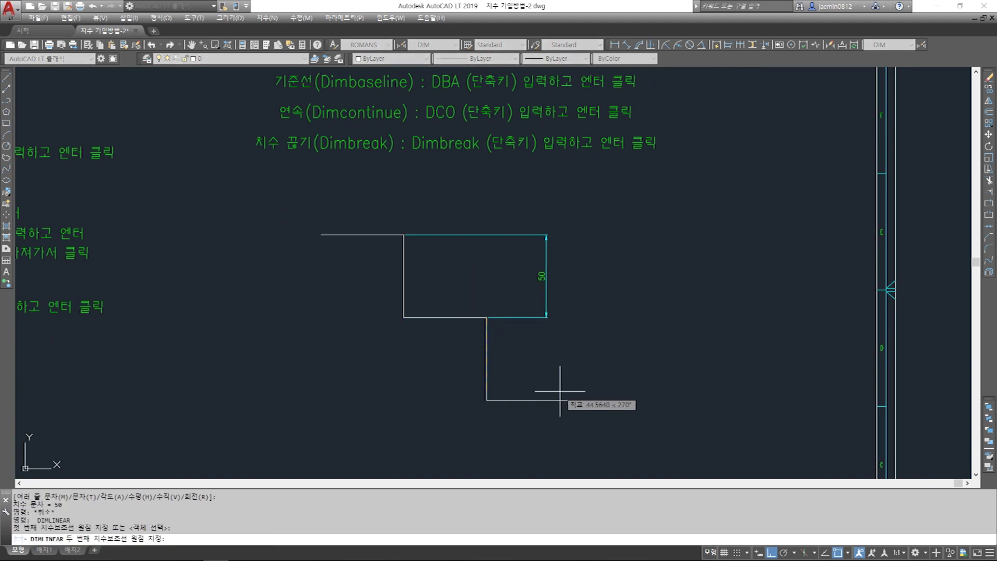
left_click(570, 400)
left_click(538, 300)
key("Escape")
Break the horizontal dimension where it crosses the vertical dimension, using DIMBREAK with the automatic option
scroll(538, 298, "up", 4)
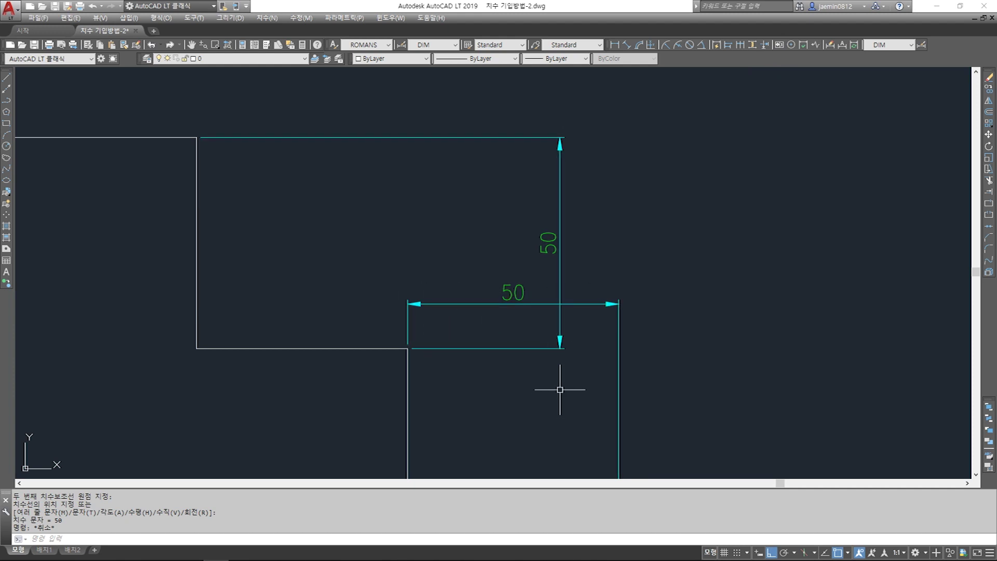
left_click(764, 46)
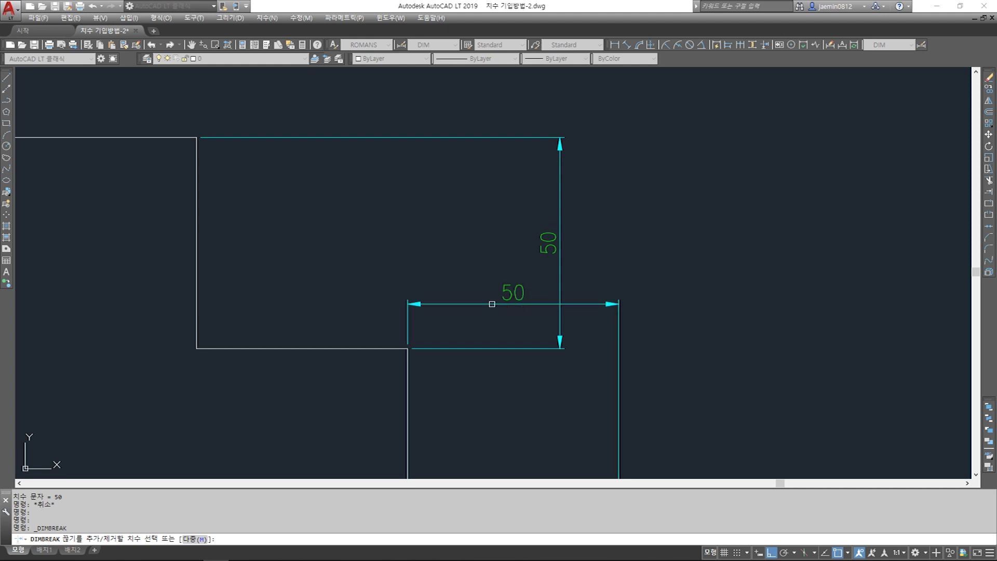
left_click(546, 304)
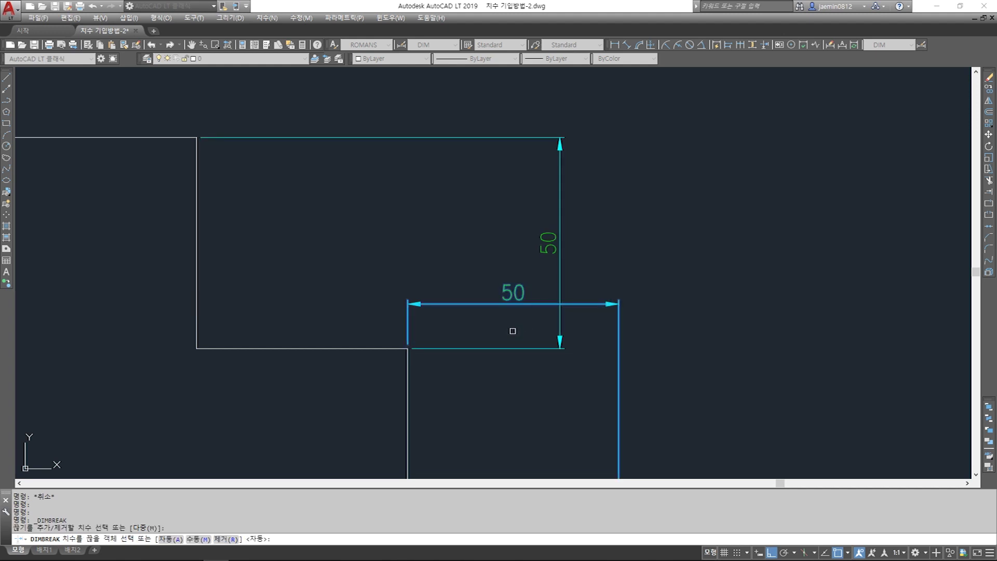
key("Return")
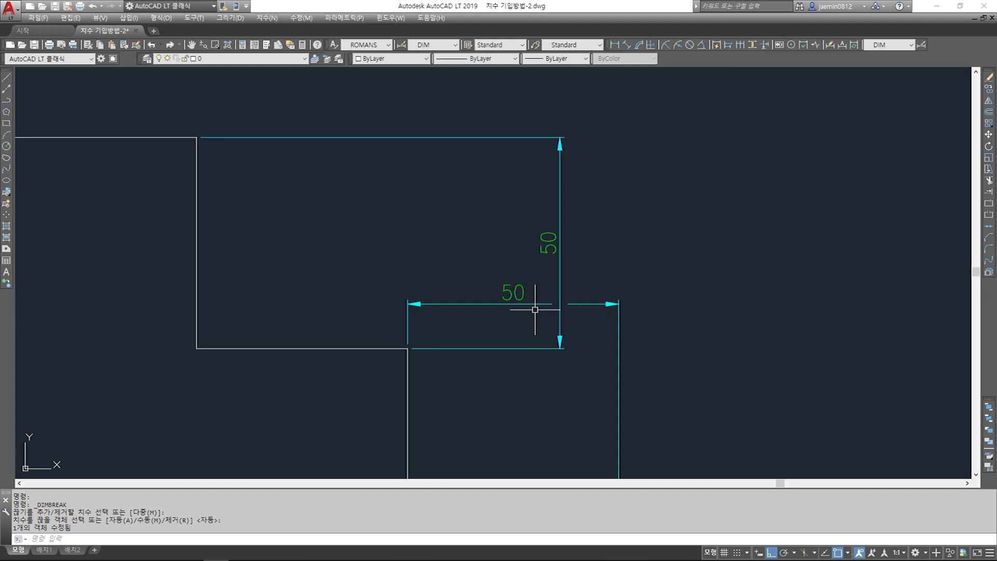
Dimension the gap in the broken horizontal dimension line, placing the dimension above it
type("aa")
key("space")
left_click(552, 304)
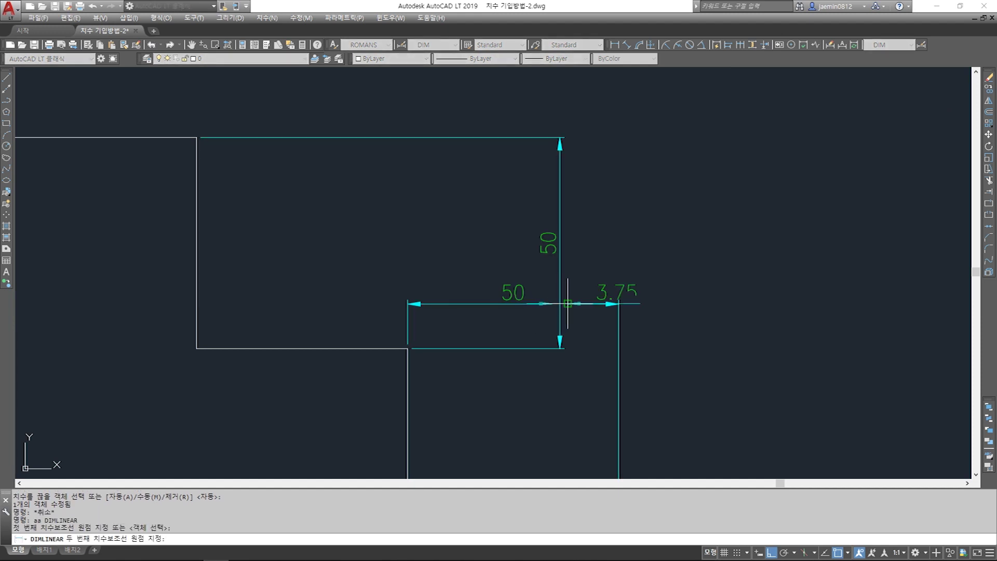
left_click(567, 303)
left_click(583, 204)
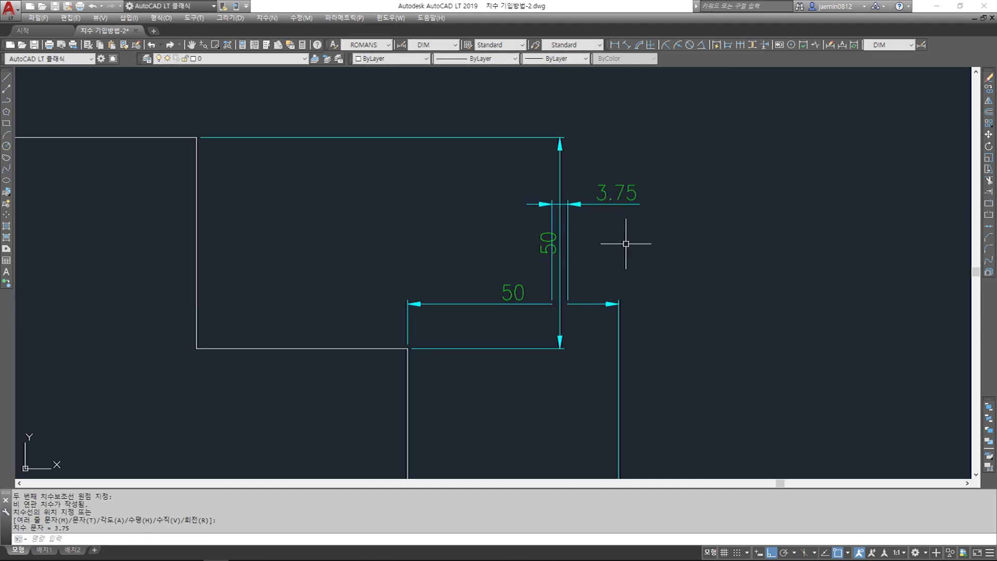
Check the dimension break size among the symbol and arrow settings of the DIM style override
type("d")
key("space")
left_click(643, 278)
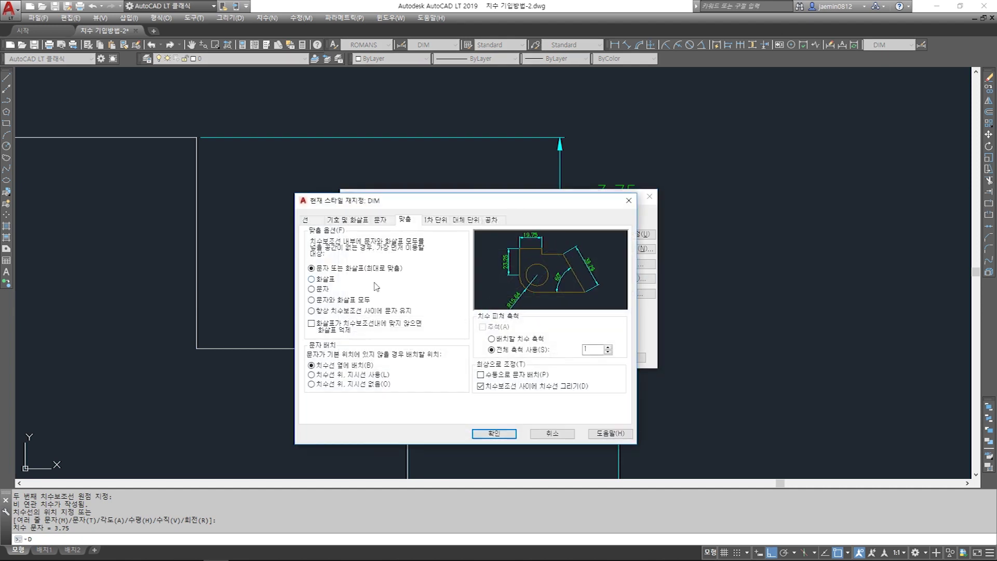
left_click(314, 220)
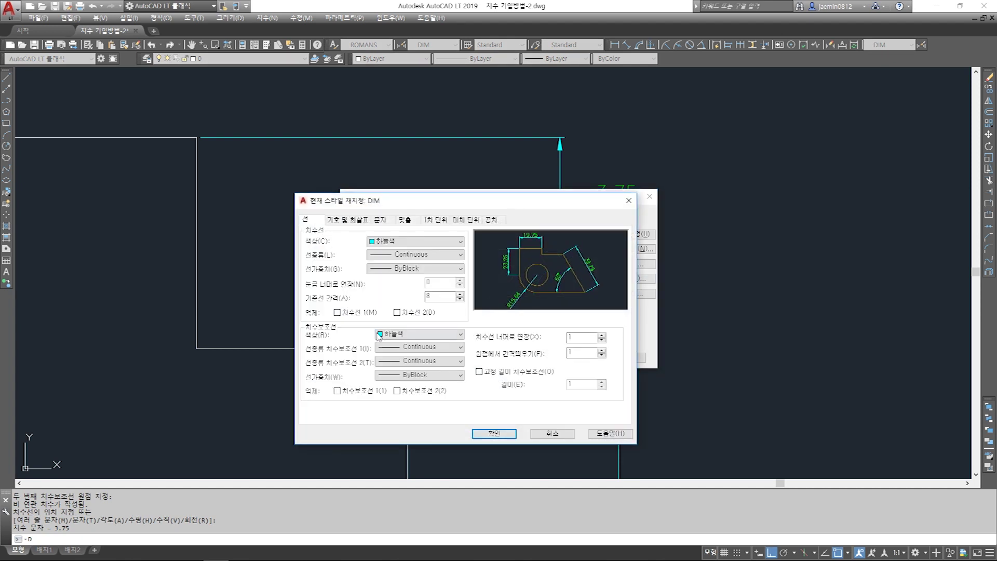
left_click(349, 223)
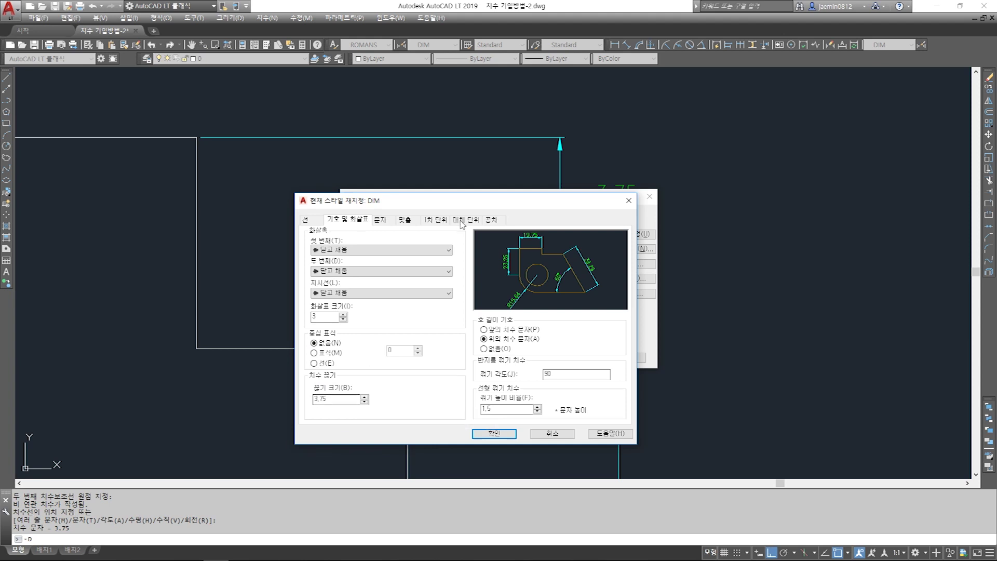
left_click(628, 201)
left_click(649, 196)
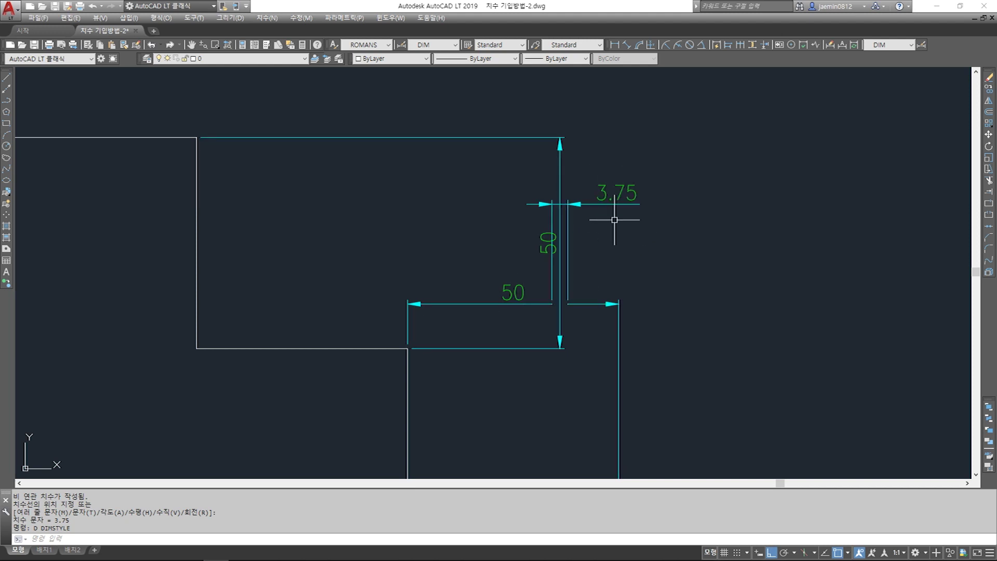
Delete the small dimension that measures the gap in the broken horizontal dimension line
left_click(605, 237)
left_click(587, 187)
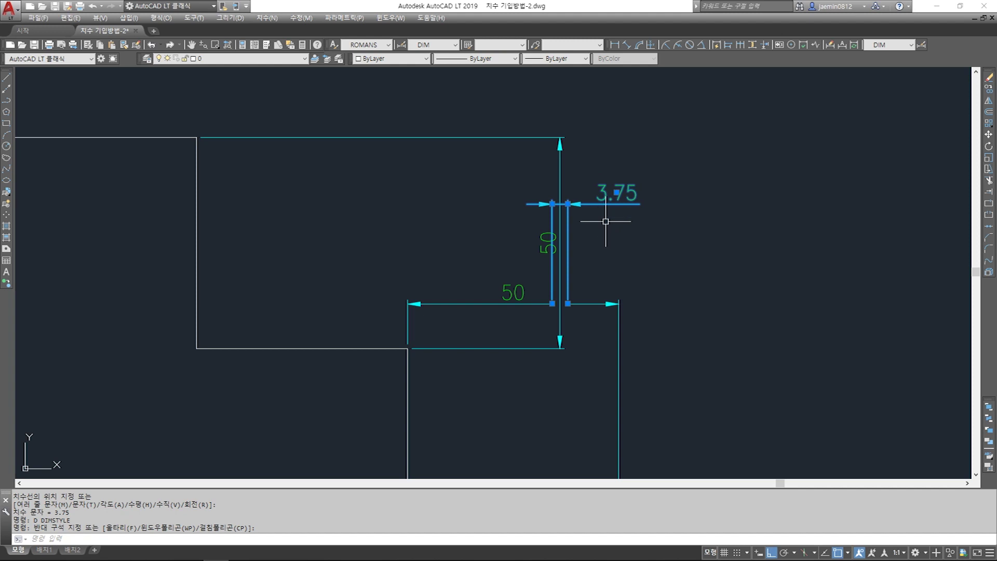
key("Delete")
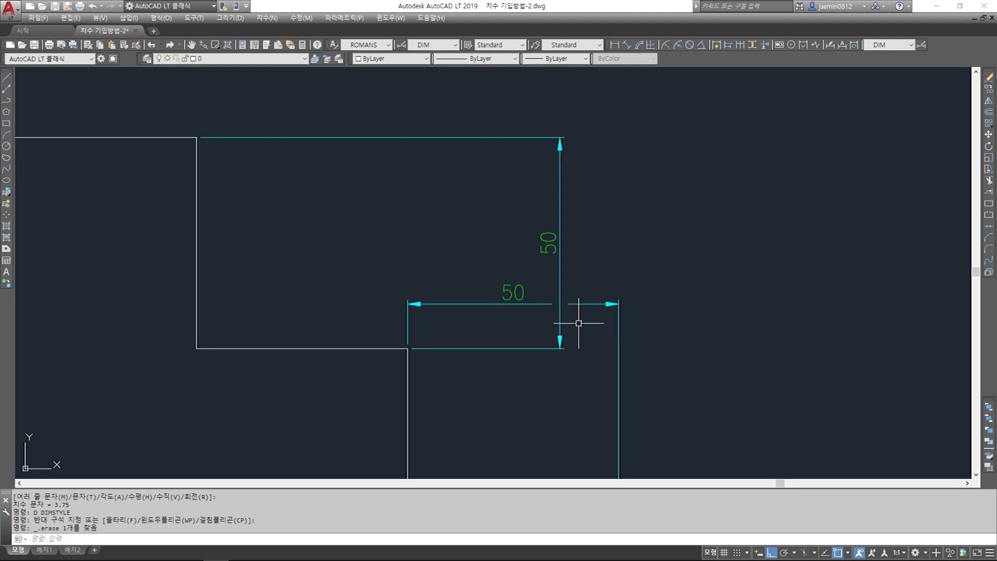
Restore the broken horizontal dimension line using DIMBREAK with the remove option
left_click(765, 46)
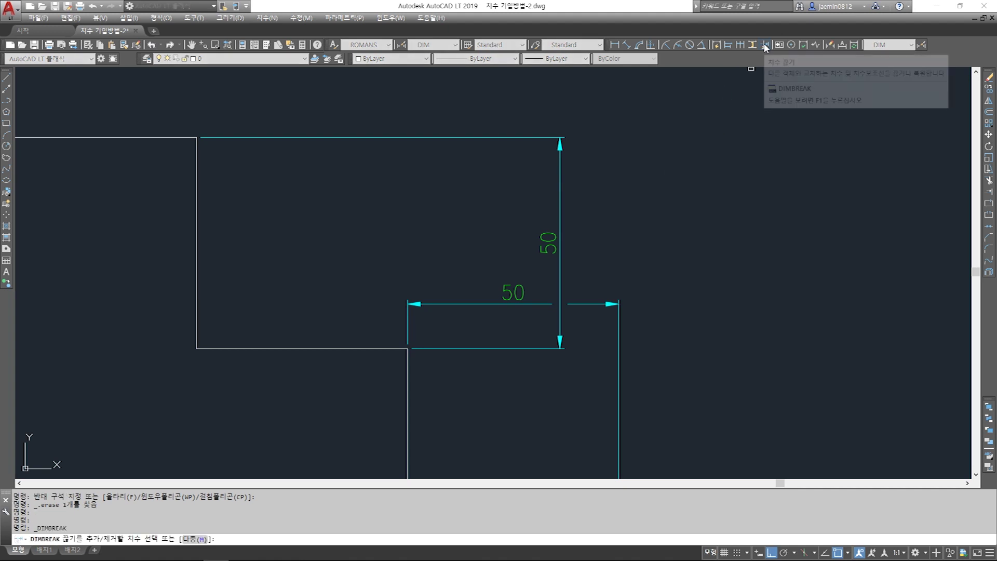
left_click(587, 304)
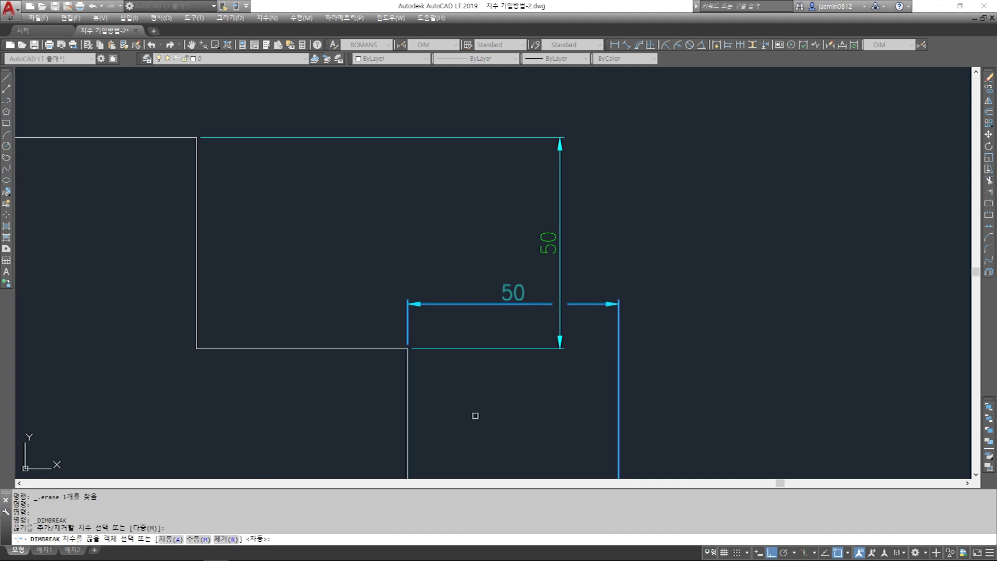
type("r")
key("Return")
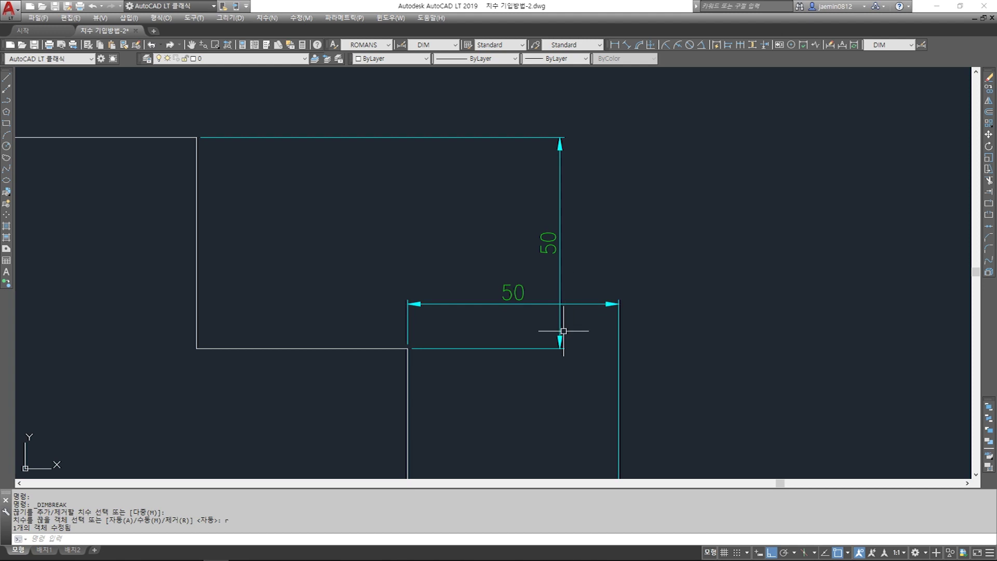
key("Escape")
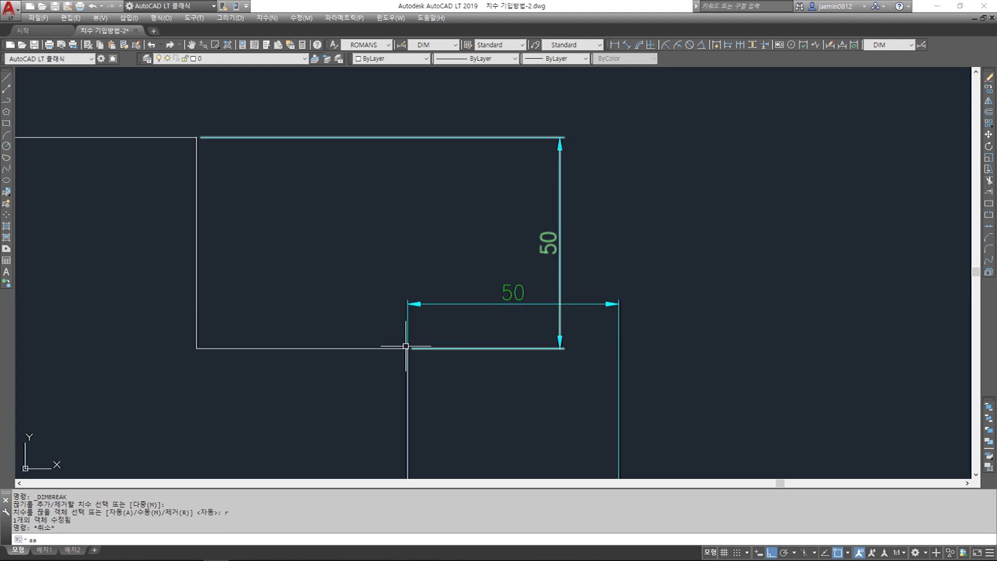
Add a second horizontal linear dimension for the staircase's lowest segment, placing it above the vertical dimension's upper extension line
type("aa")
key("Return")
scroll(426, 332, "down", 2)
left_click(555, 460)
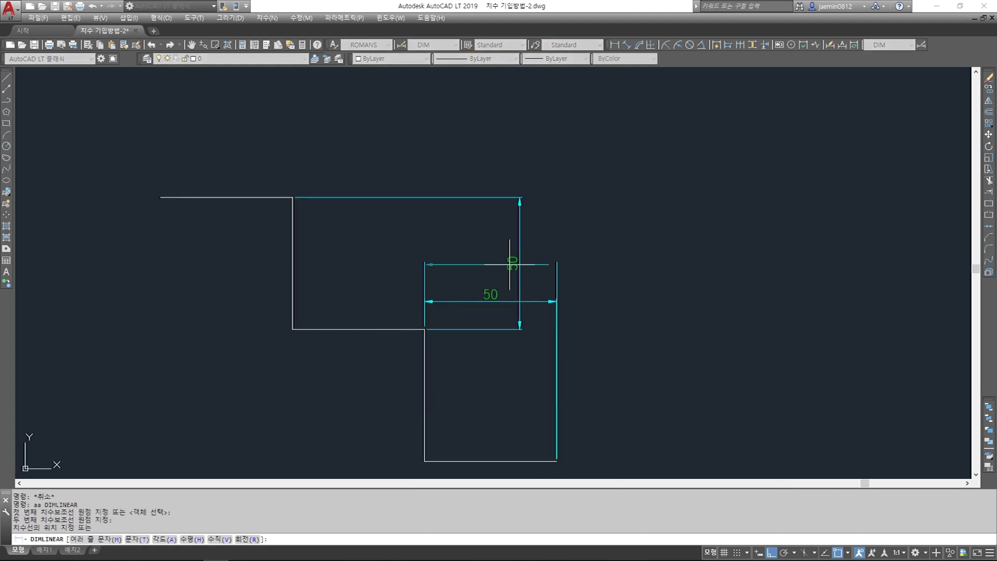
left_click(534, 173)
key("Escape")
middle_click_drag(483, 181, 484, 196)
scroll(483, 197, "up", 2)
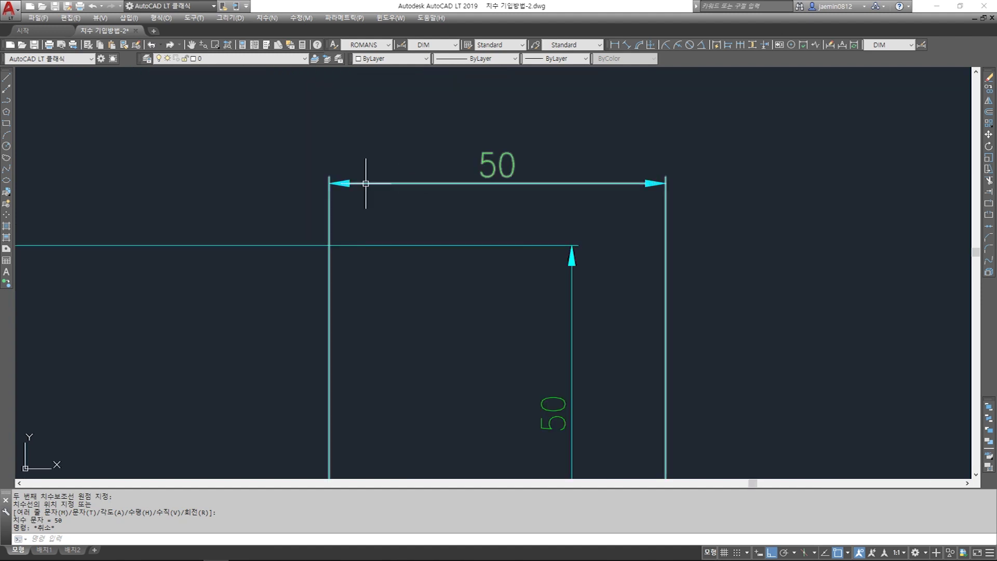
scroll(472, 223, "down", 1)
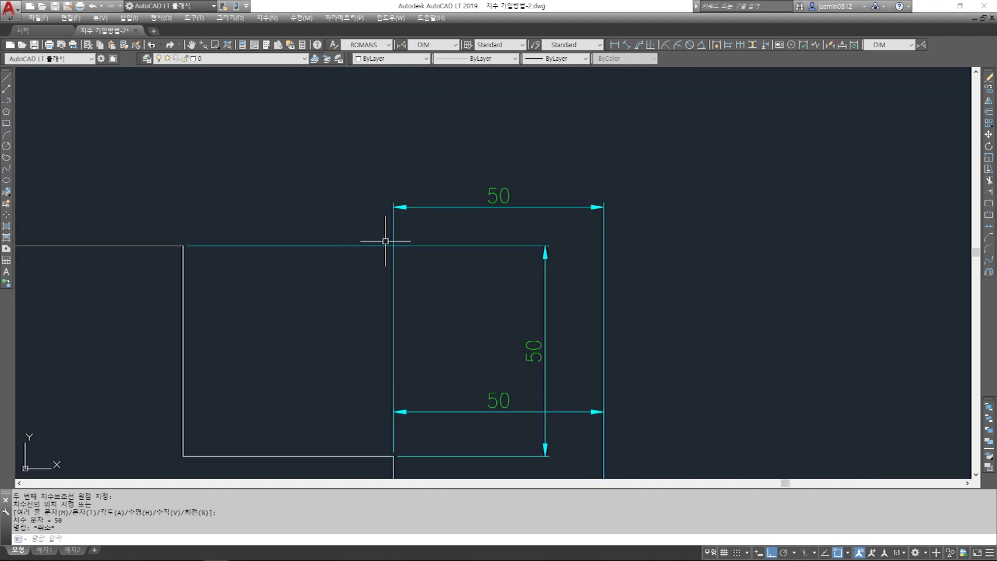
Break the upper horizontal dimension where it crosses the vertical dimension's extension line, using DIMBREAK with the automatic option
left_click(765, 46)
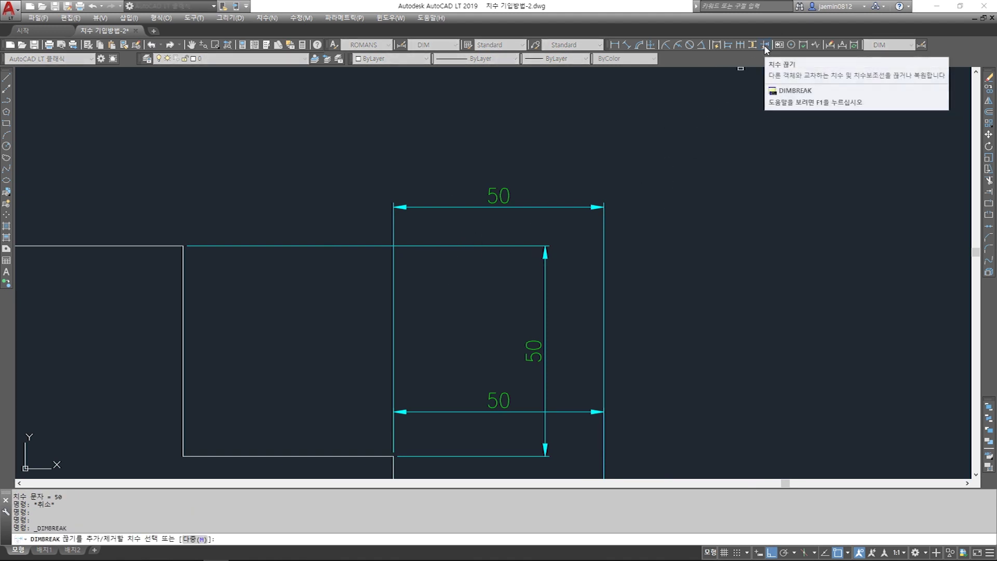
left_click(392, 226)
key("Return")
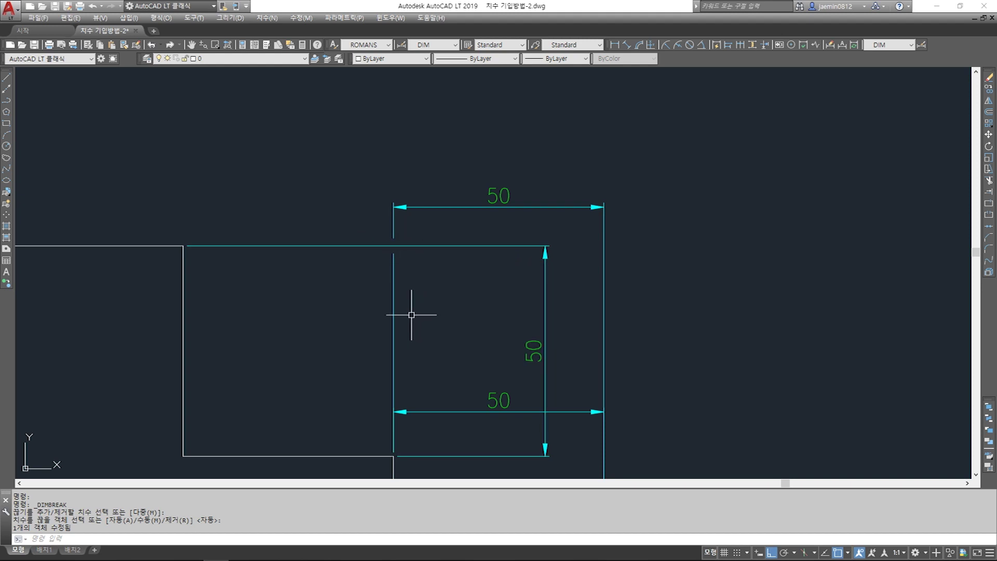
scroll(474, 261, "down", 6)
scroll(496, 276, "up", 4)
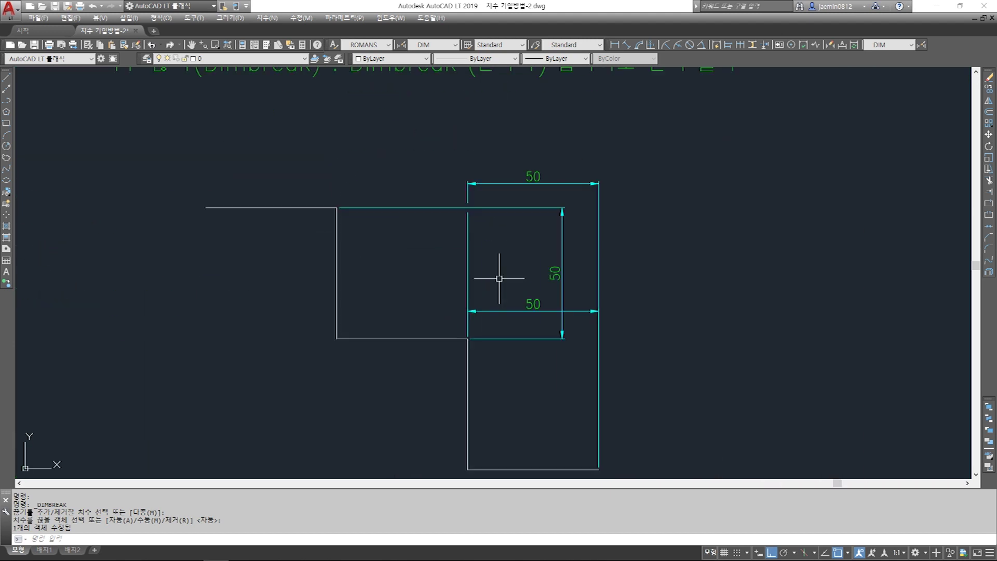
scroll(491, 278, "down", 4)
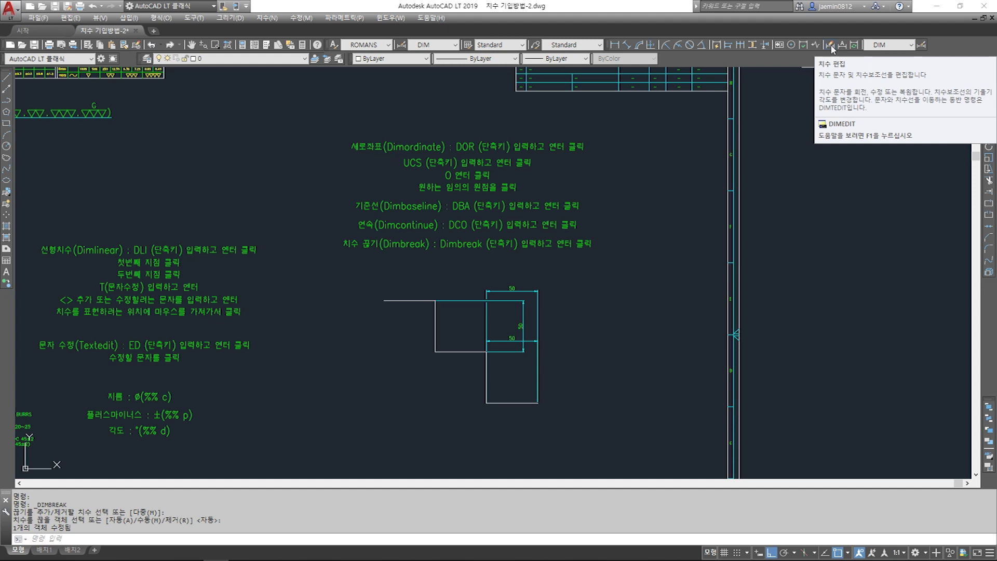
left_click(830, 46)
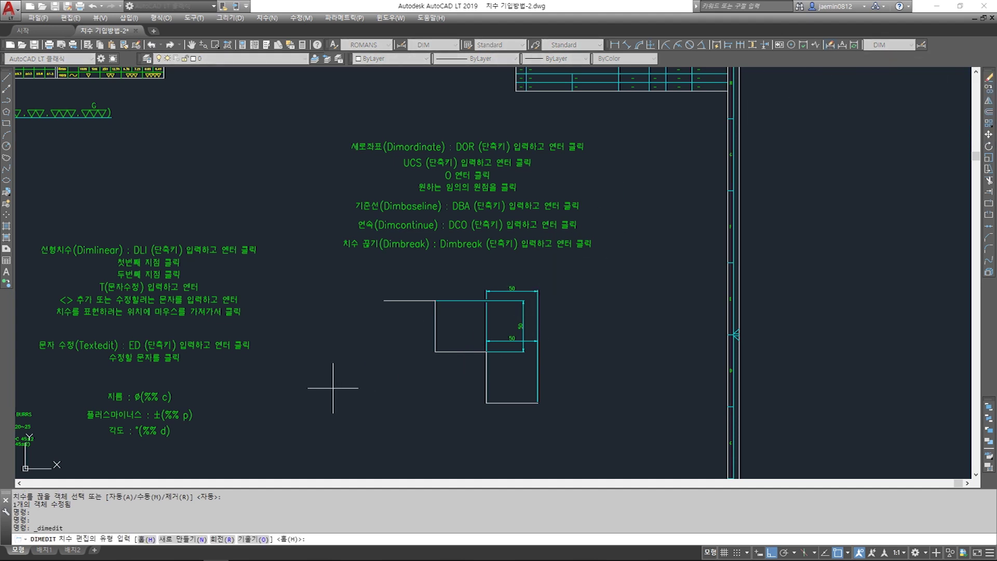
scroll(514, 312, "up", 4)
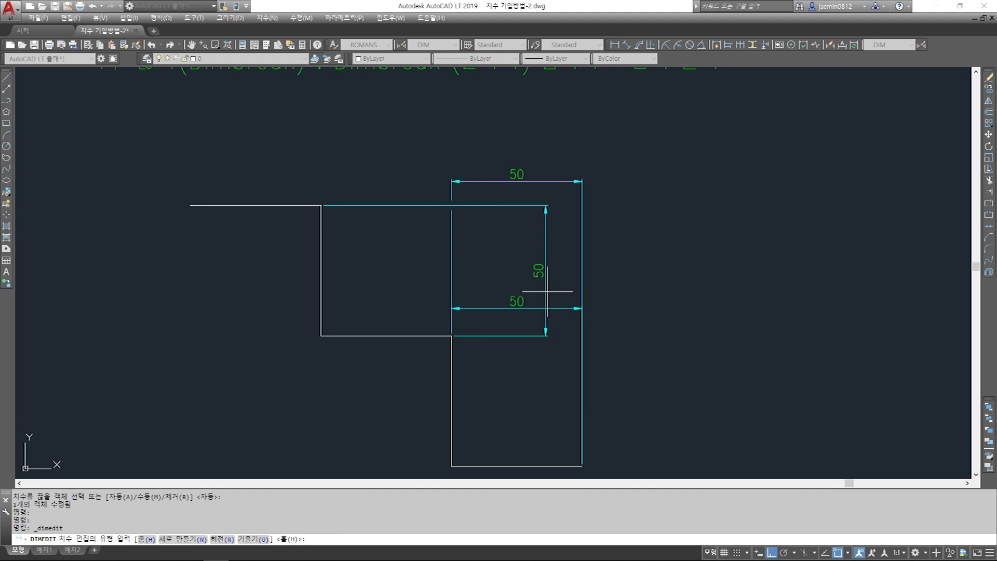
scroll(607, 283, "down", 3)
scroll(212, 412, "up", 5)
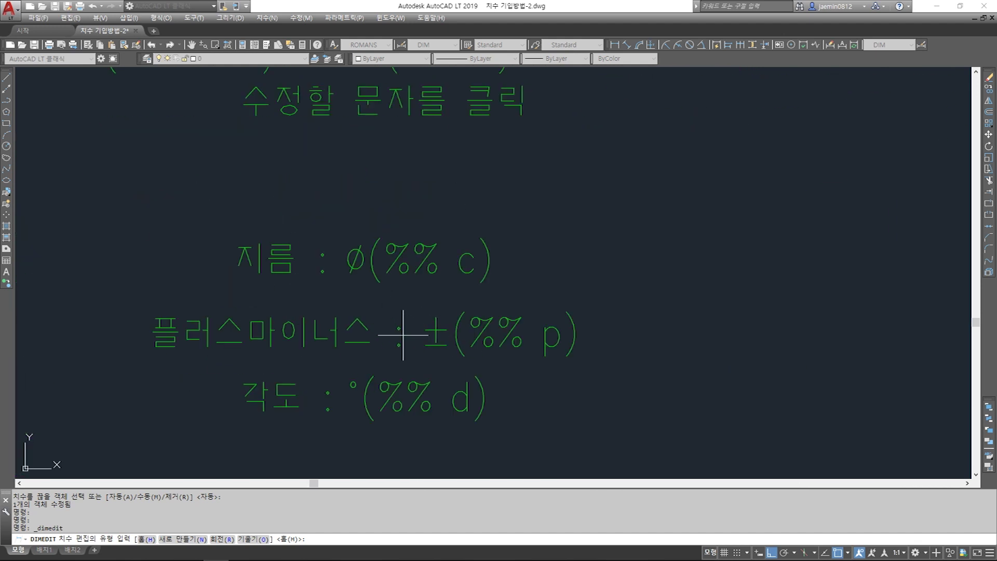
scroll(518, 301, "down", 3)
scroll(649, 228, "up", 4)
middle_click_drag(697, 202, 650, 283)
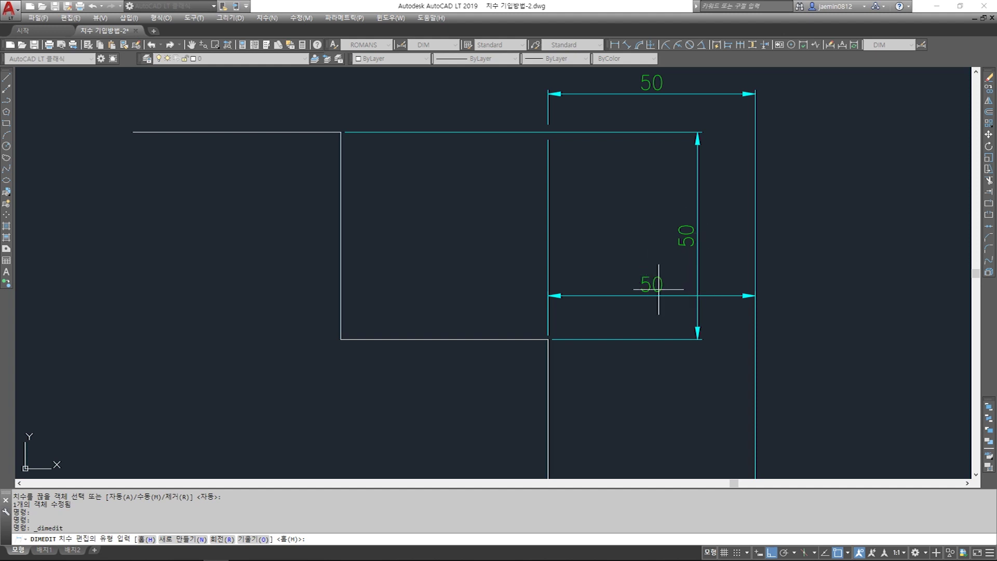
key("Escape")
Add a diameter symbol in front of the lower horizontal dimension's text by editing that text directly
double_click(655, 286)
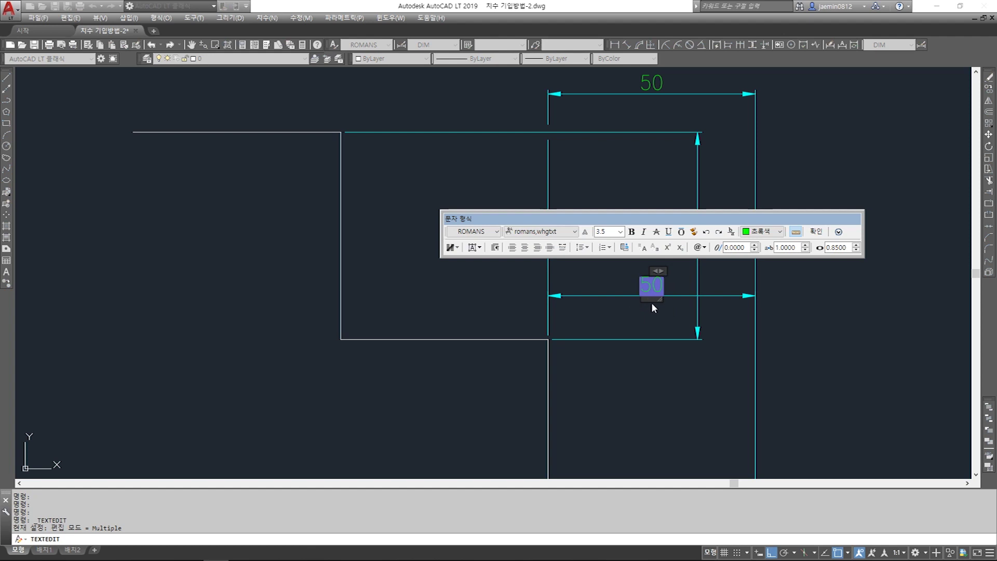
type("%%")
left_click(700, 377)
key("Escape")
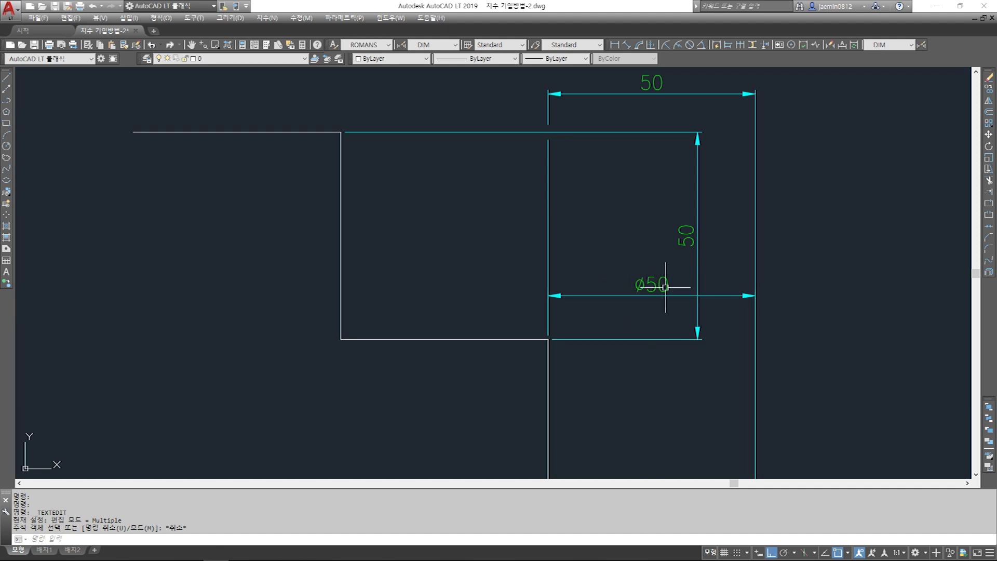
scroll(659, 283, "down", 4)
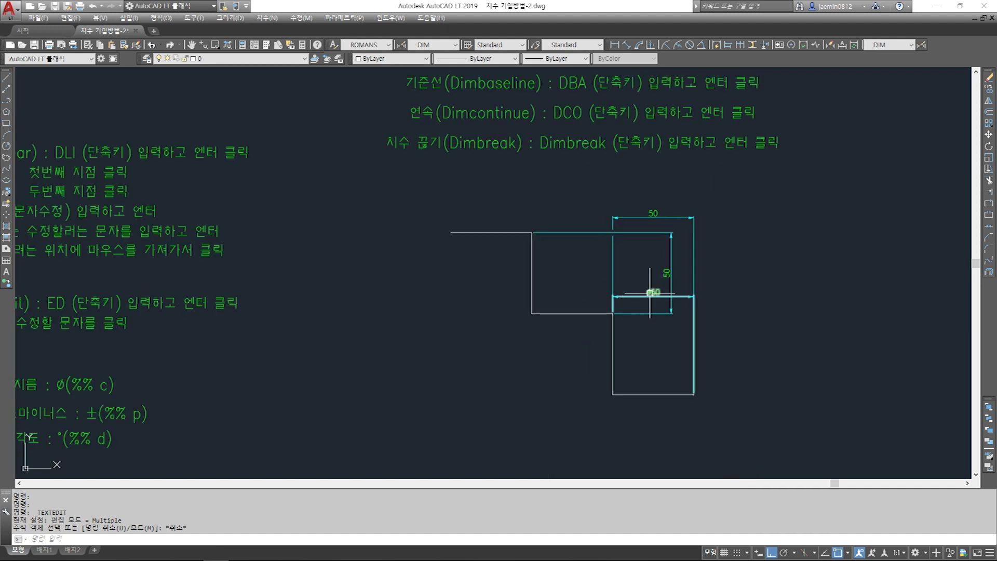
scroll(651, 299, "up", 4)
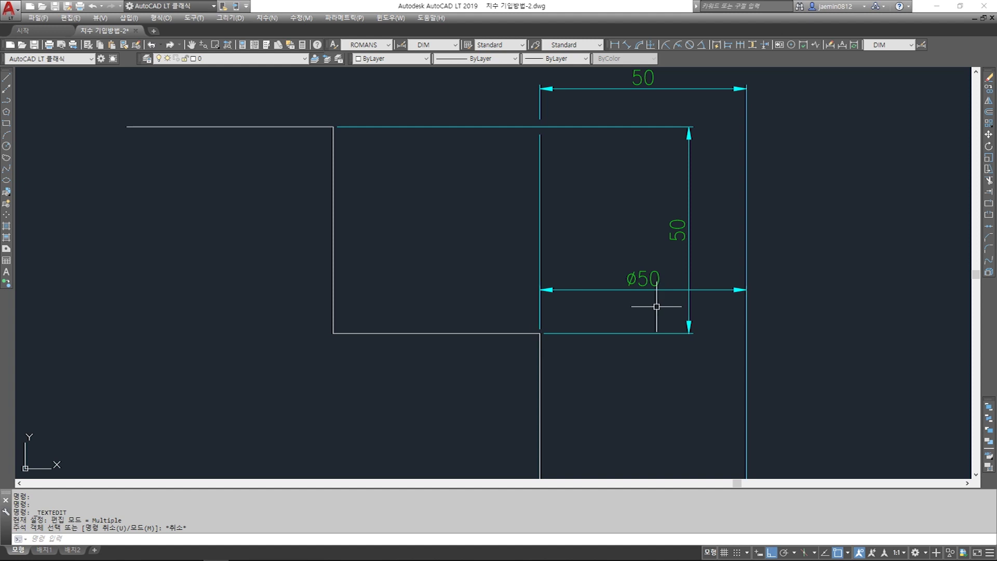
scroll(654, 309, "down", 1)
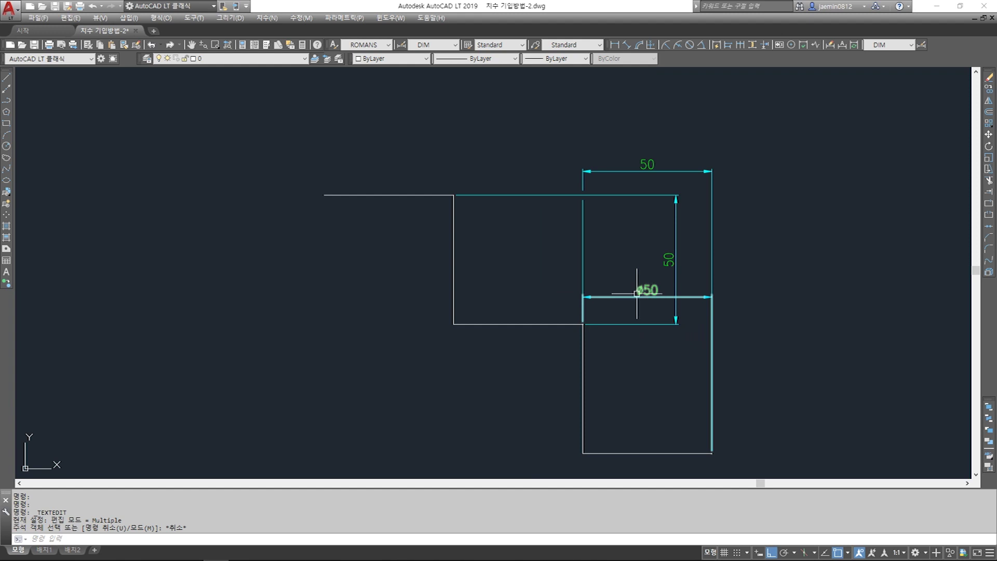
scroll(638, 292, "up", 2)
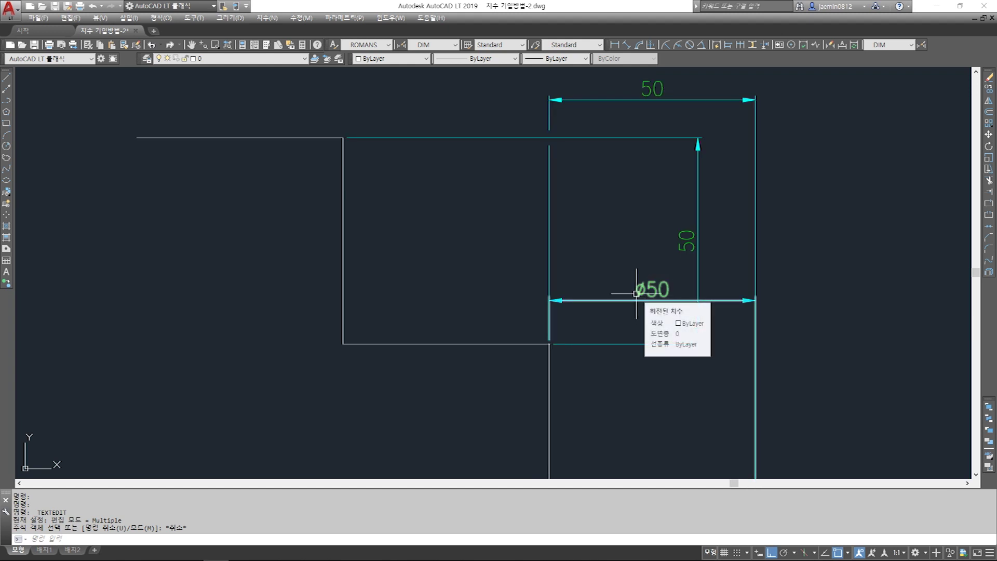
scroll(638, 294, "down", 2)
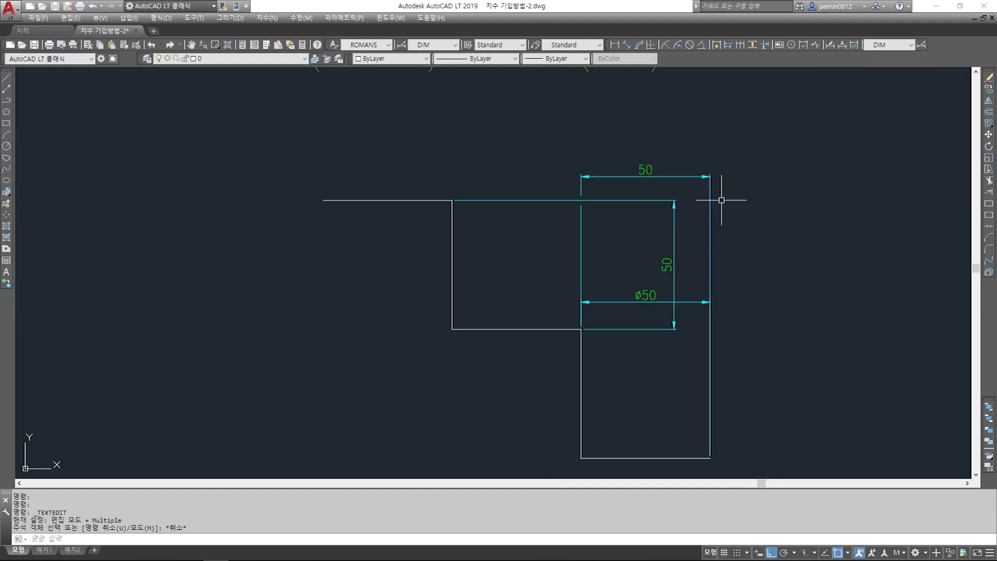
Remove the diameter symbol from the lower horizontal dimension's text
left_click(652, 287)
left_click(645, 289)
double_click(644, 295)
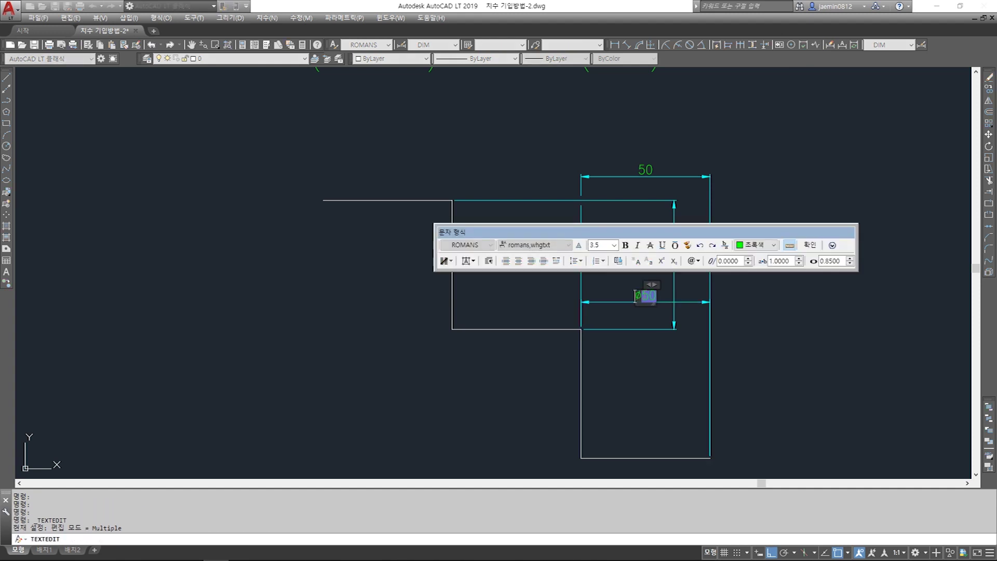
left_click(634, 303)
left_click(638, 294)
key("Left")
key("BackSpace")
left_click(646, 337)
key("Escape")
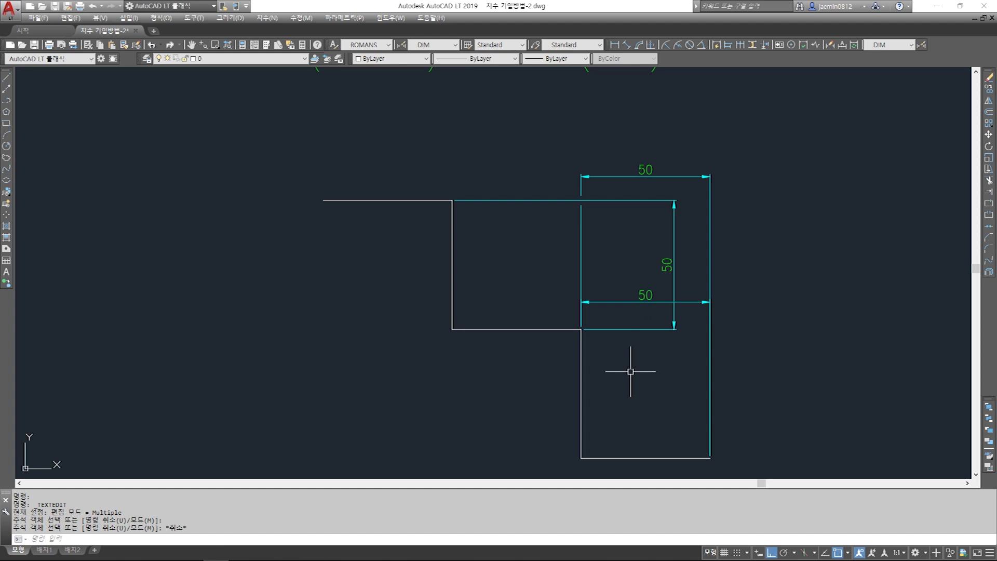
Define new dimension text with DIMEDIT's new option, entering %%c in front of the measured-value placeholder
left_click(830, 48)
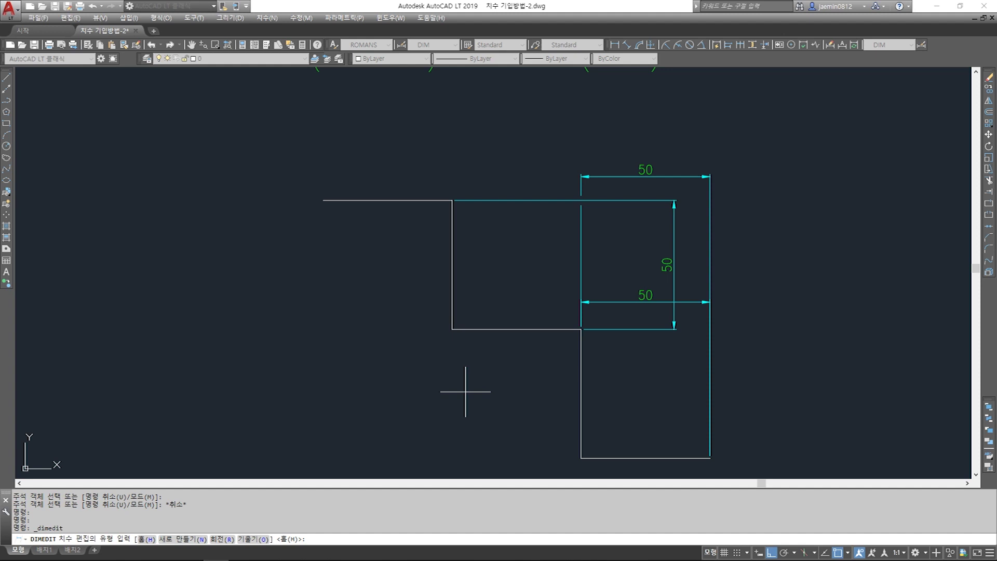
key("Return")
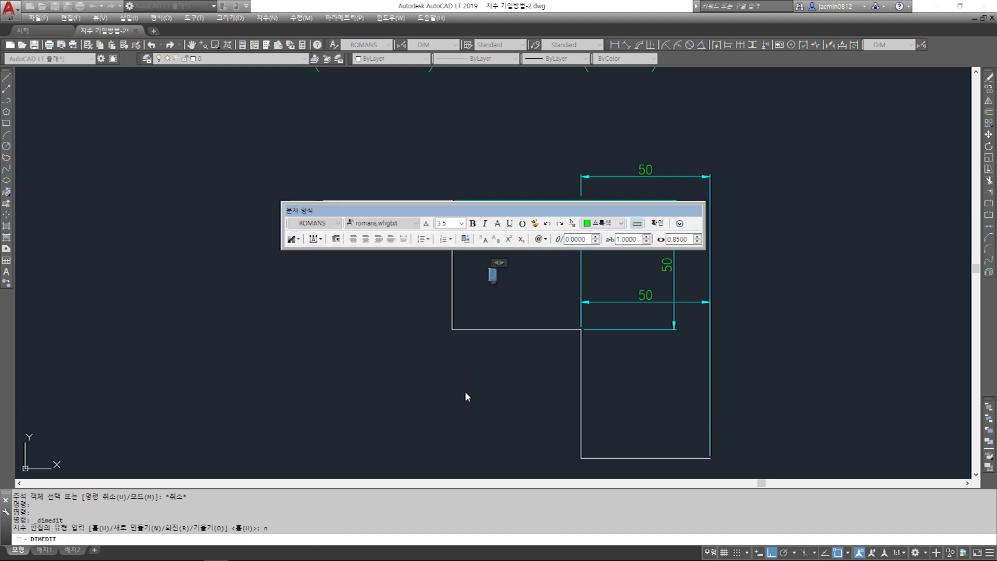
scroll(491, 275, "up", 4)
scroll(474, 329, "up", 2)
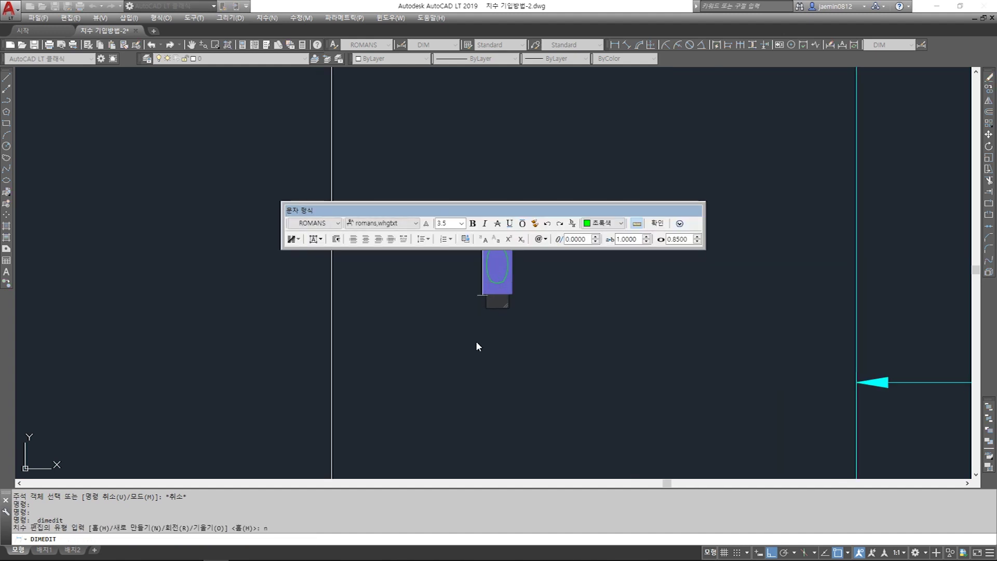
scroll(475, 329, "down", 2)
left_click_drag(506, 214, 522, 188)
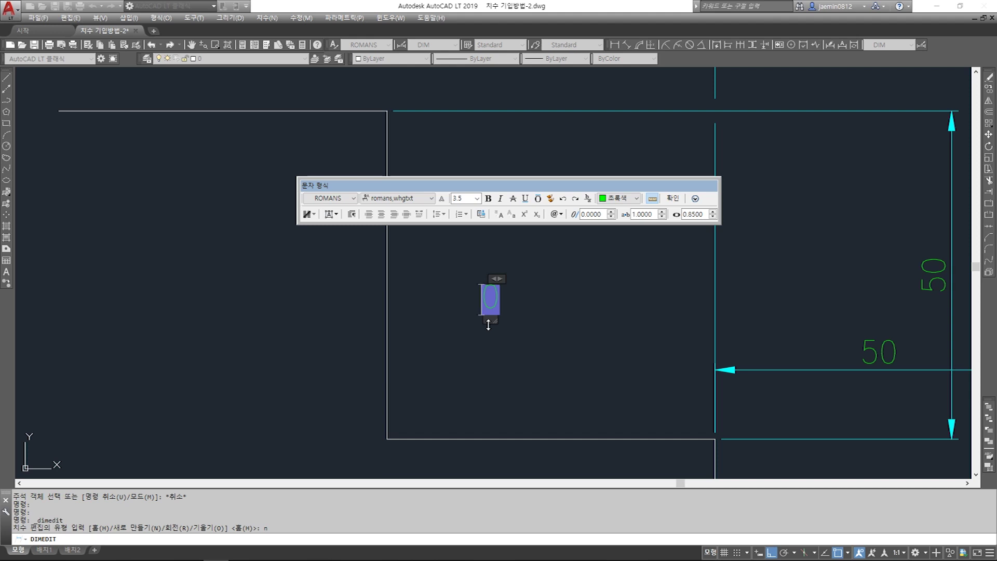
type("%%c")
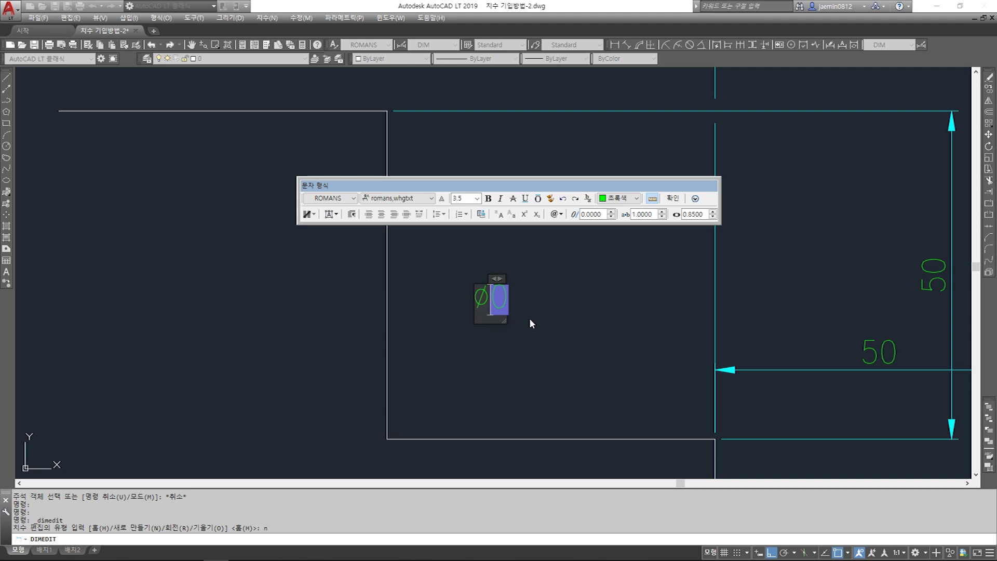
left_click(673, 199)
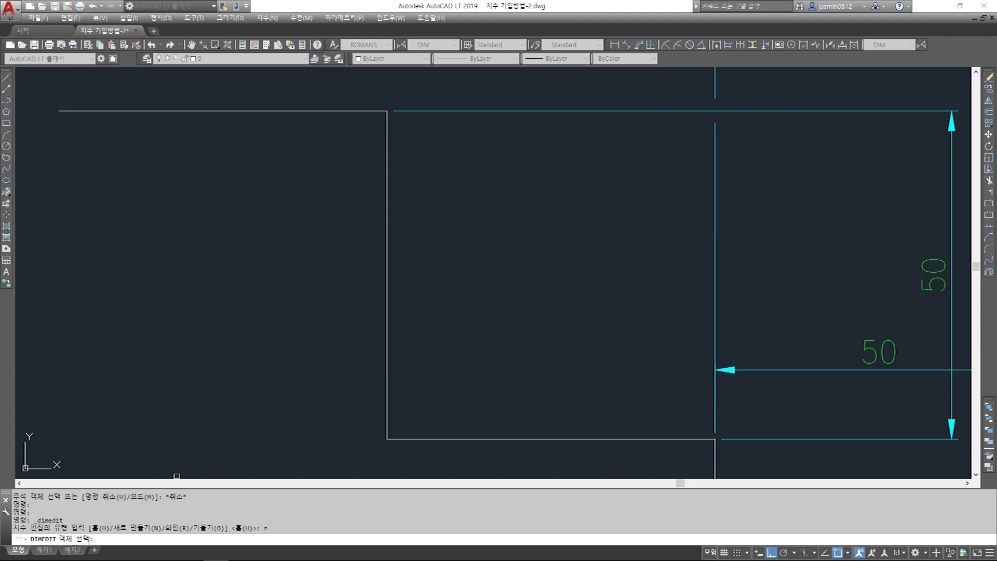
Apply the new diameter-prefixed text to both horizontal dimensions and the vertical dimension
scroll(257, 368, "down", 5)
scroll(380, 386, "up", 2)
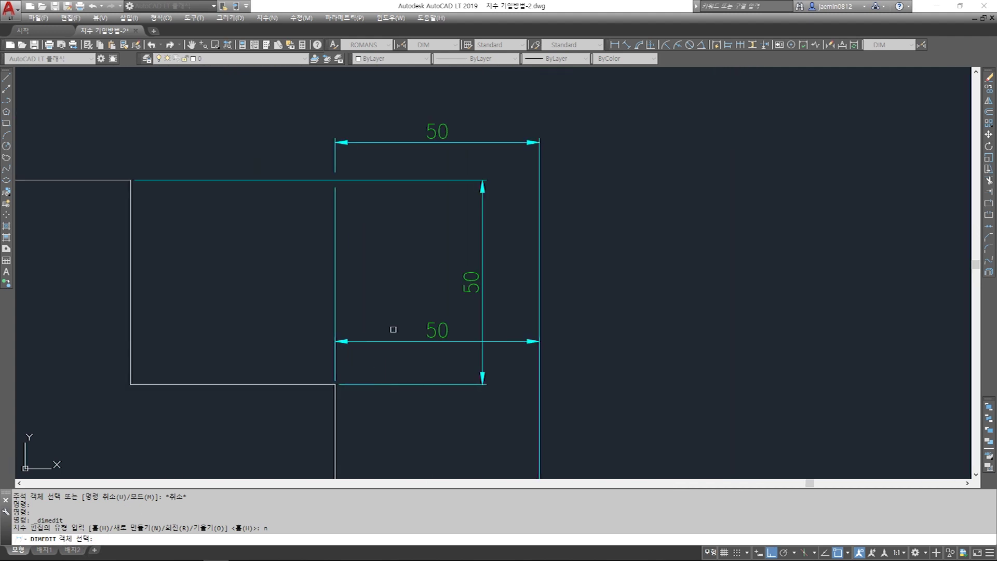
left_click(430, 331)
left_click(443, 180)
left_click(444, 141)
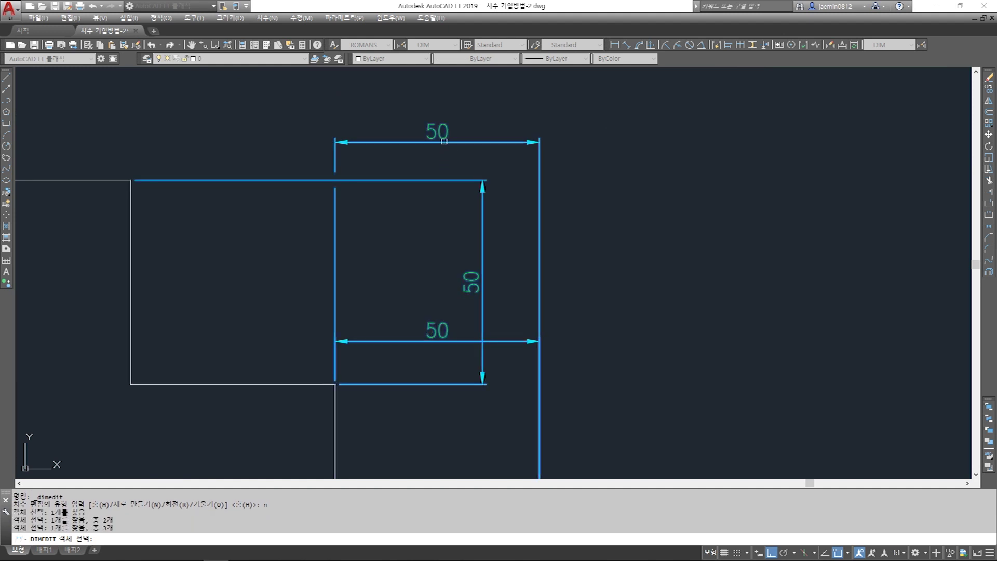
key("Return")
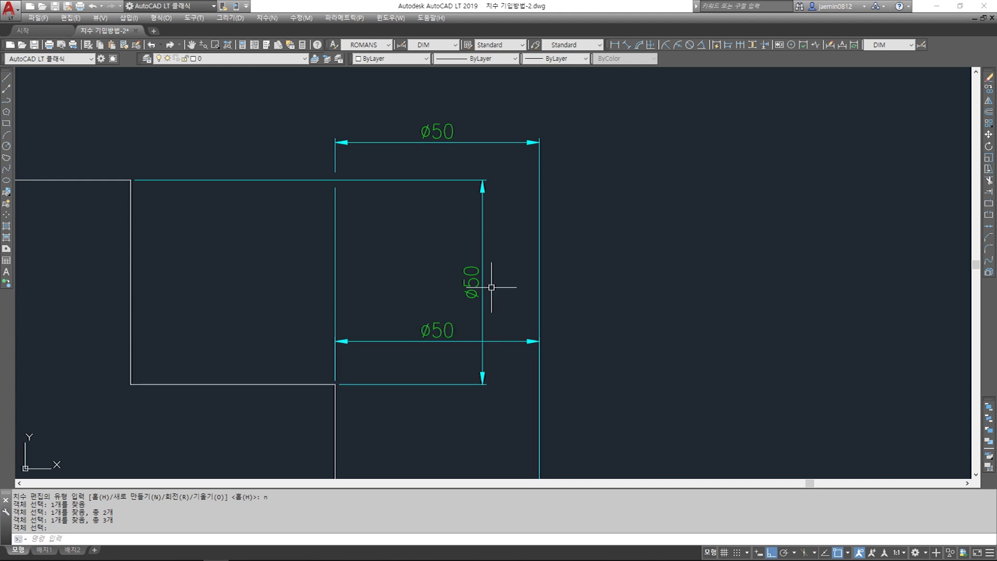
middle_click_drag(442, 352, 471, 276)
middle_click_drag(437, 314, 445, 269)
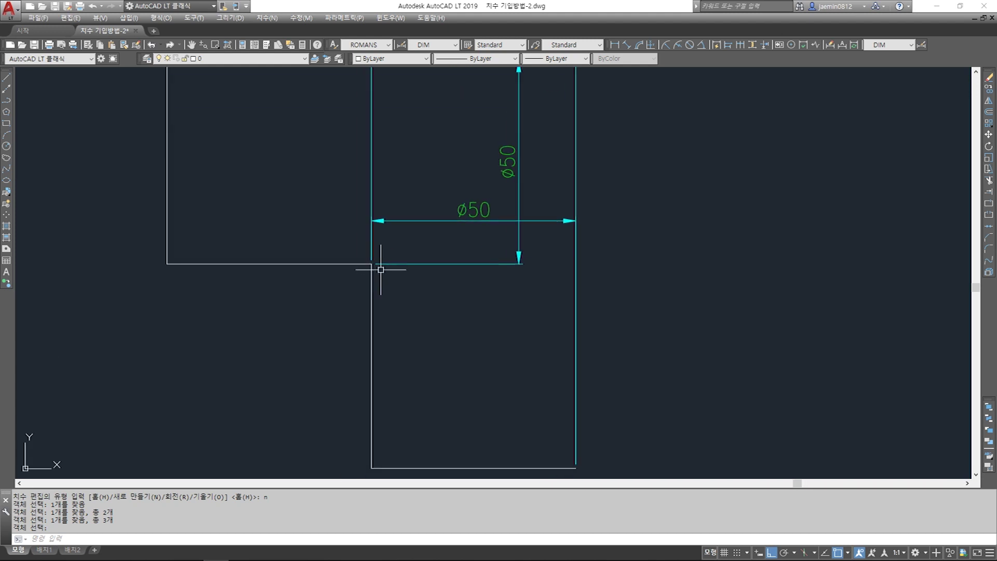
middle_click_drag(514, 234, 499, 255)
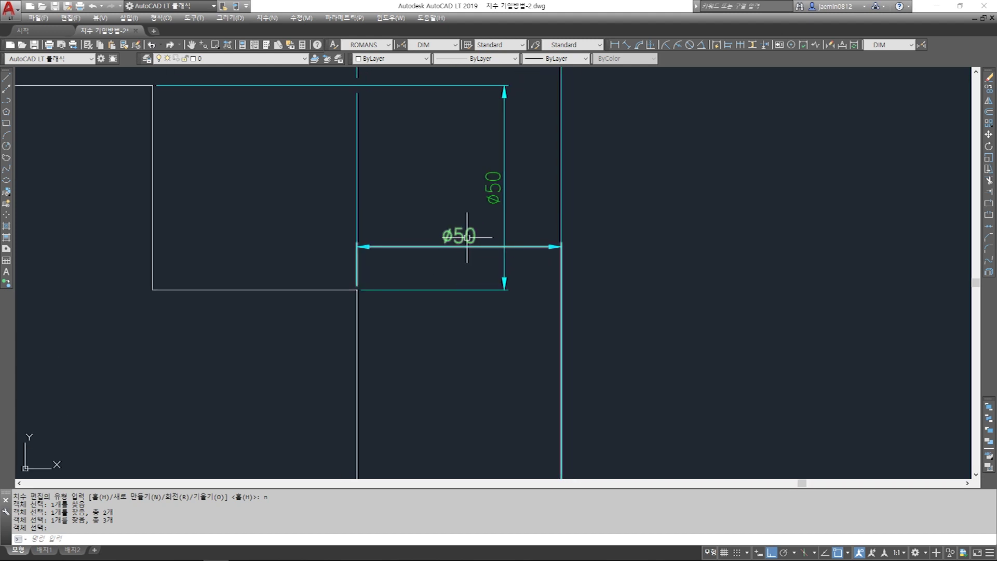
middle_click_drag(463, 218, 463, 255)
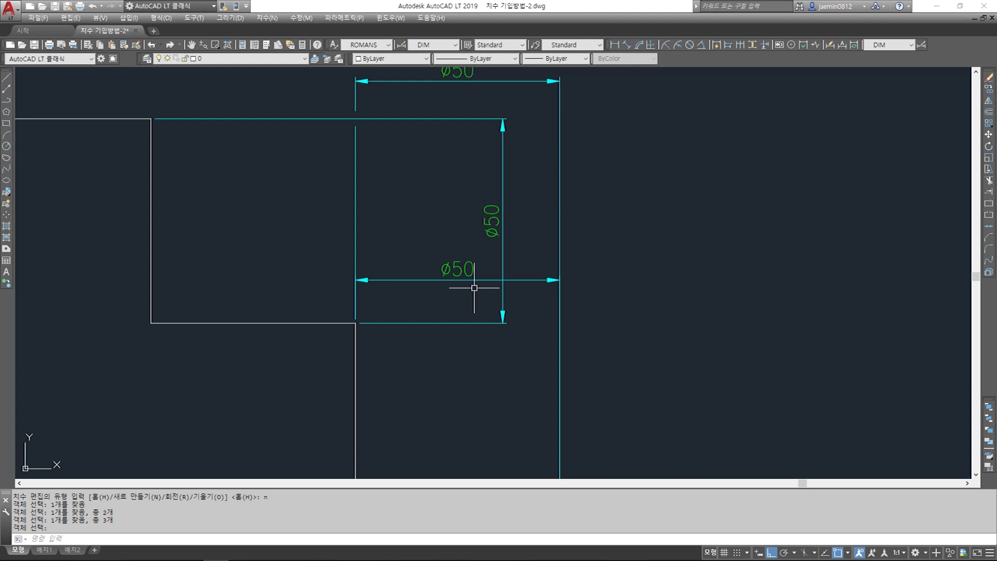
middle_click_drag(447, 289, 441, 347)
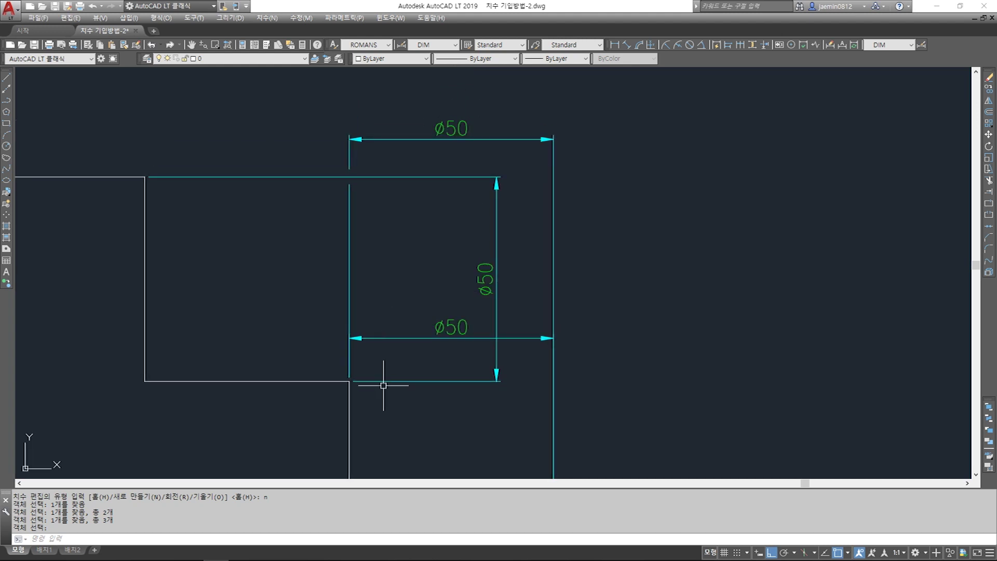
Draw a horizontal line in the empty area beside the stepped outline and its diameter dimensions
scroll(382, 385, "down", 4)
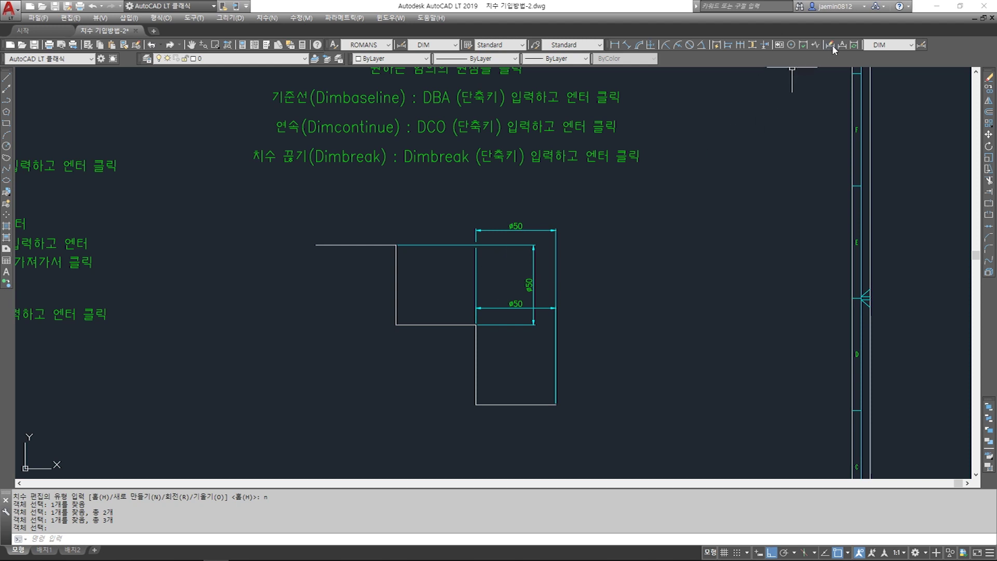
middle_click_drag(619, 336, 590, 311)
type("l")
key("Return")
left_click(587, 222)
left_click(725, 234)
key("Return")
Copy the new horizontal line 30 units straight down
type("cc")
key("Return")
left_click(678, 205)
left_click(634, 259)
key("Return")
left_click(690, 265)
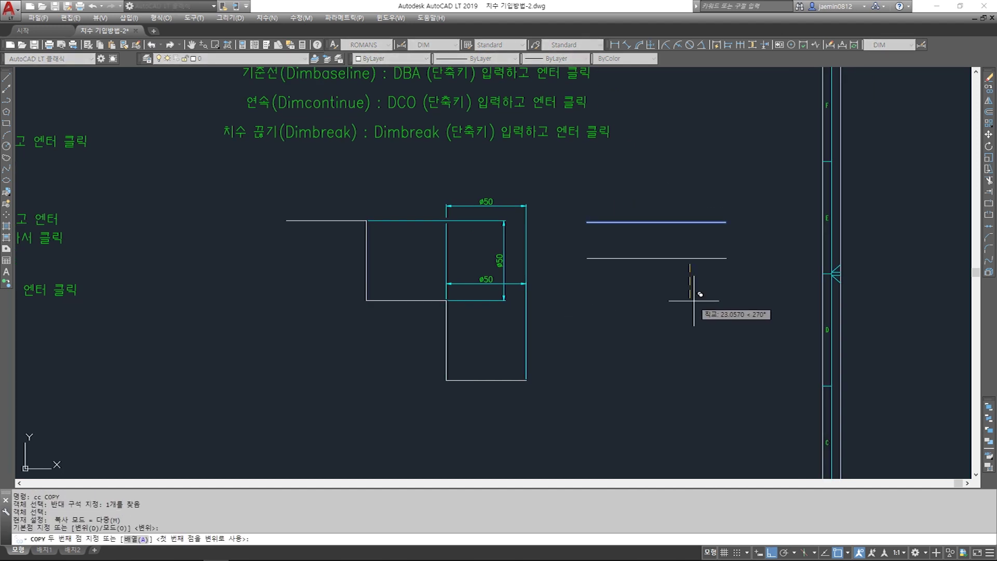
type("30")
key("Return")
key("Escape")
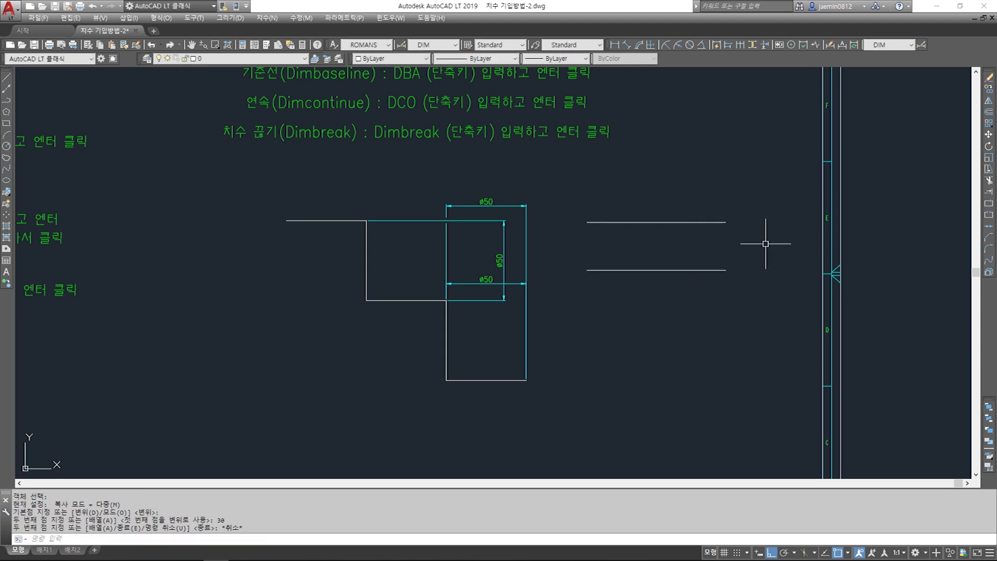
Add a vertical linear dimension near the middle of the two parallel lines to dimension their spacing
type("aa")
key("Return")
left_click(659, 269)
left_click(659, 223)
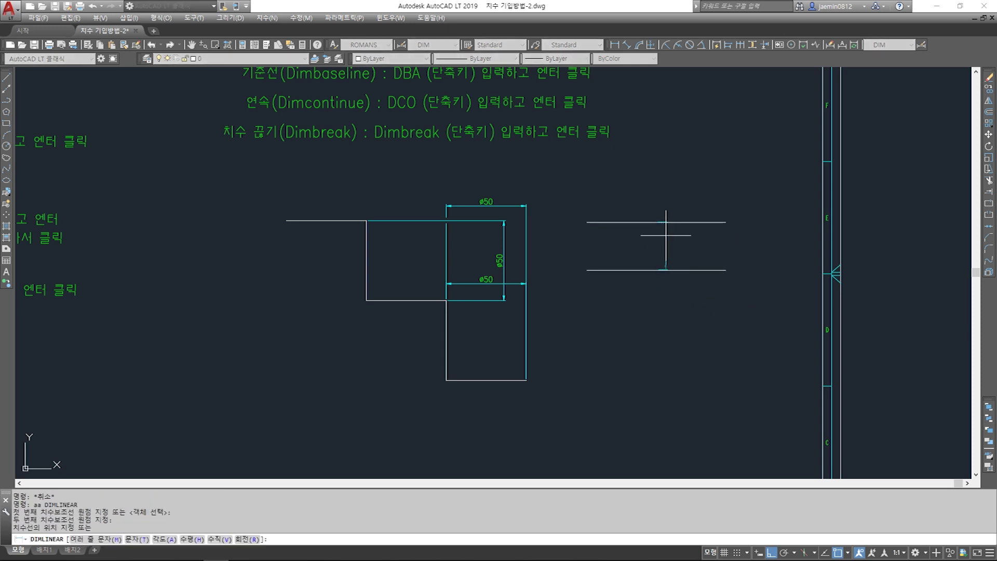
left_click(673, 242)
scroll(690, 267, "up", 4)
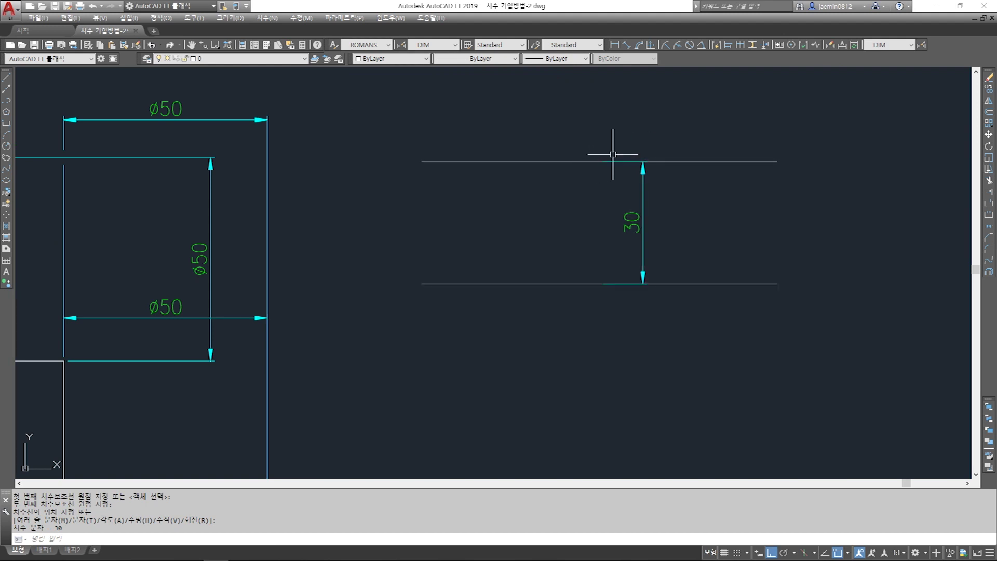
middle_click_drag(656, 278, 631, 252)
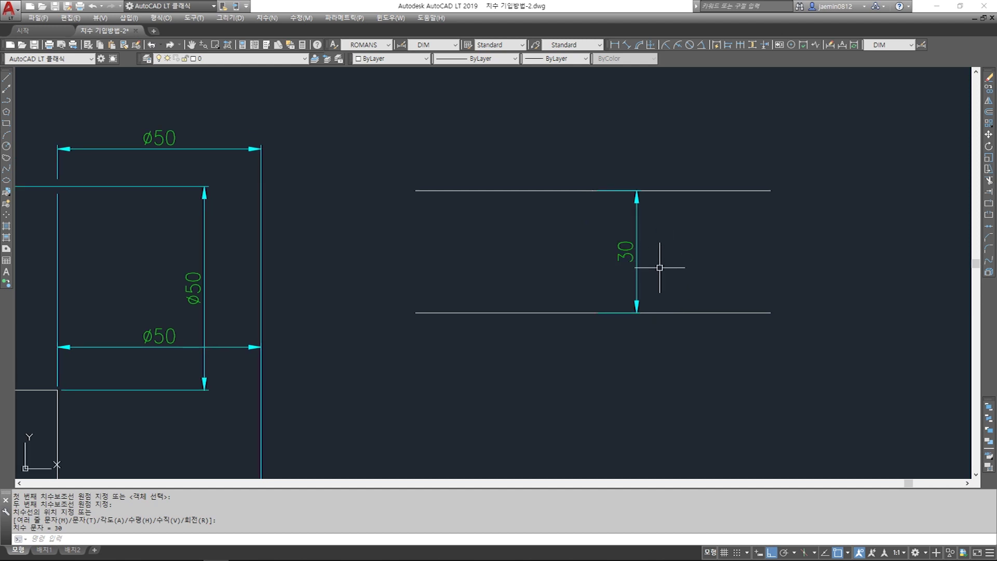
Slant the vertical dimension's extension lines with DIMEDIT's oblique option at an angle of 15 degrees
left_click(829, 46)
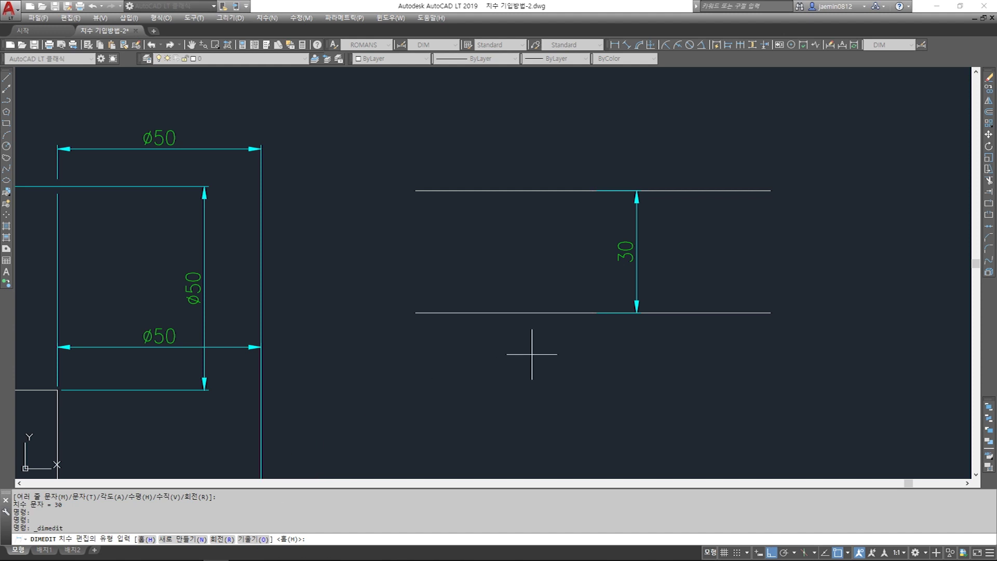
type("o")
key("Return")
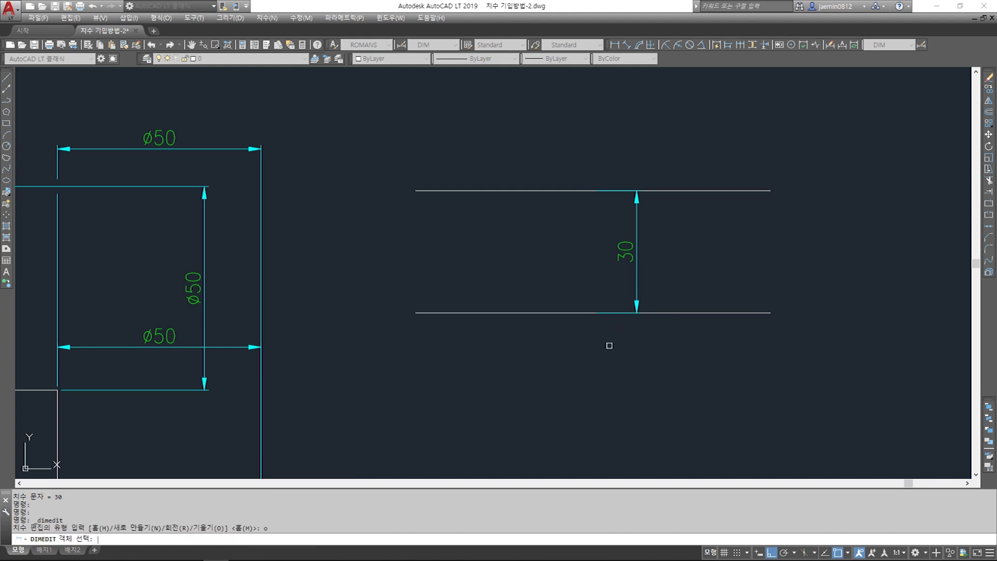
left_click(637, 244)
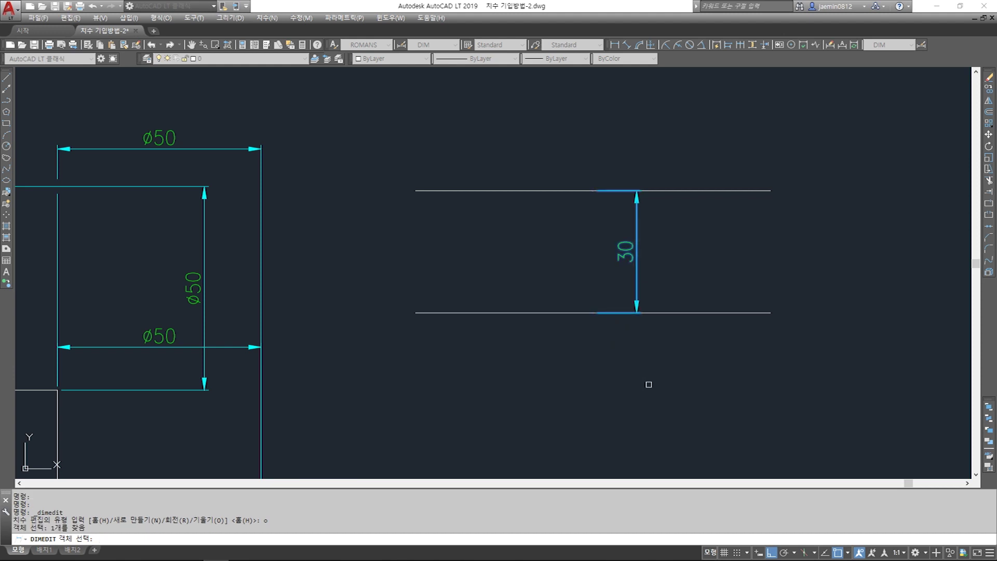
key("Return")
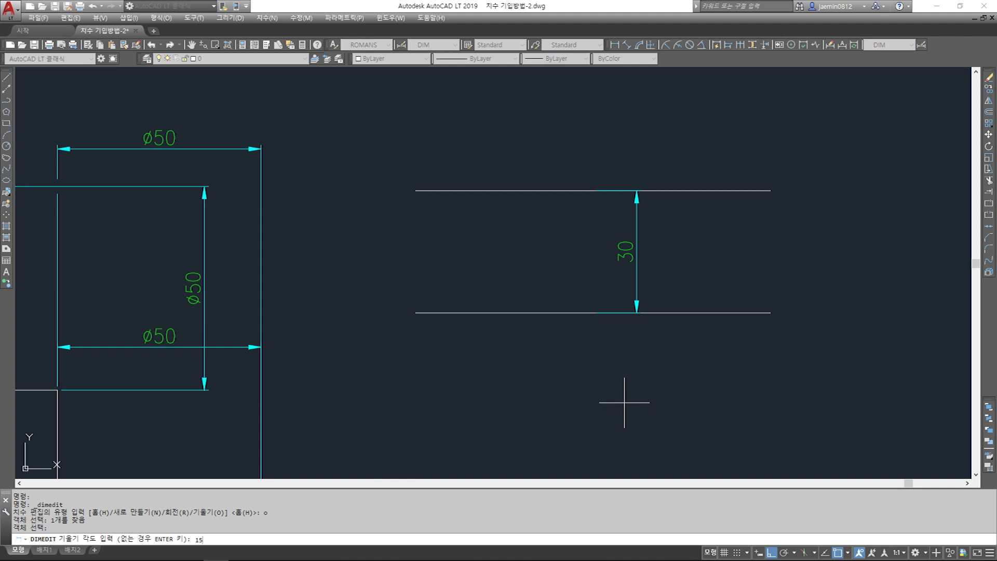
key("Return")
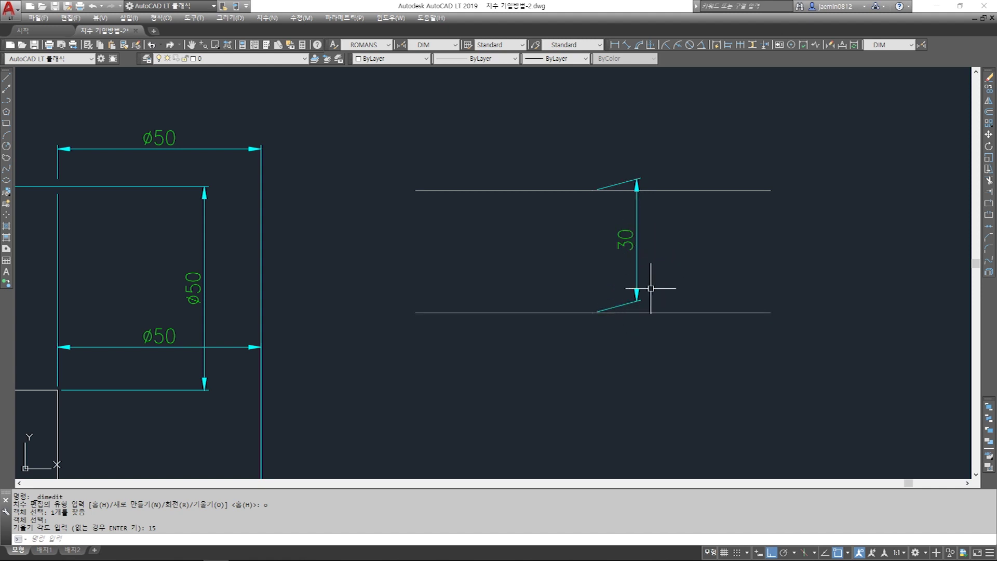
scroll(649, 291, "up", 2)
left_click(692, 294)
left_click(668, 338)
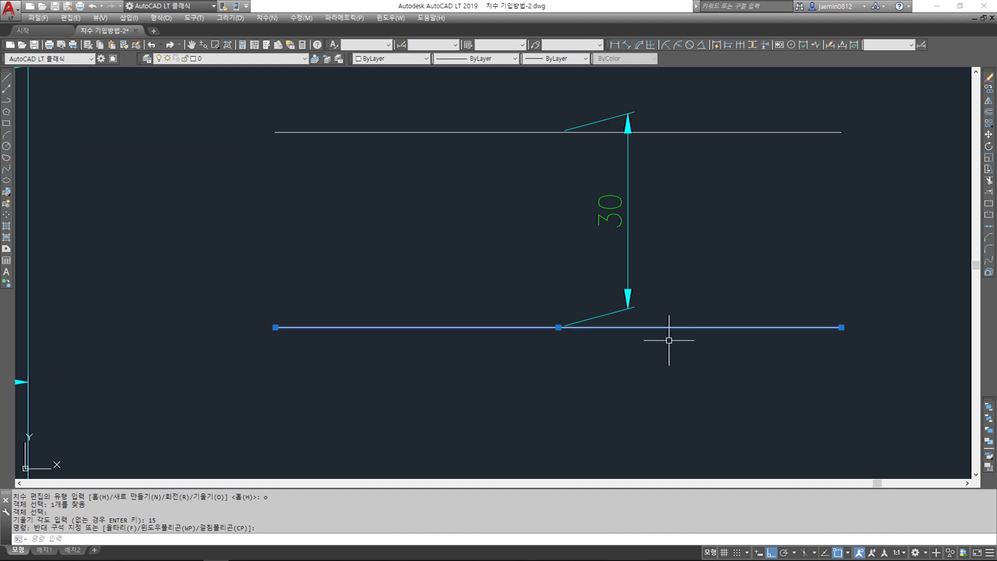
key("Escape")
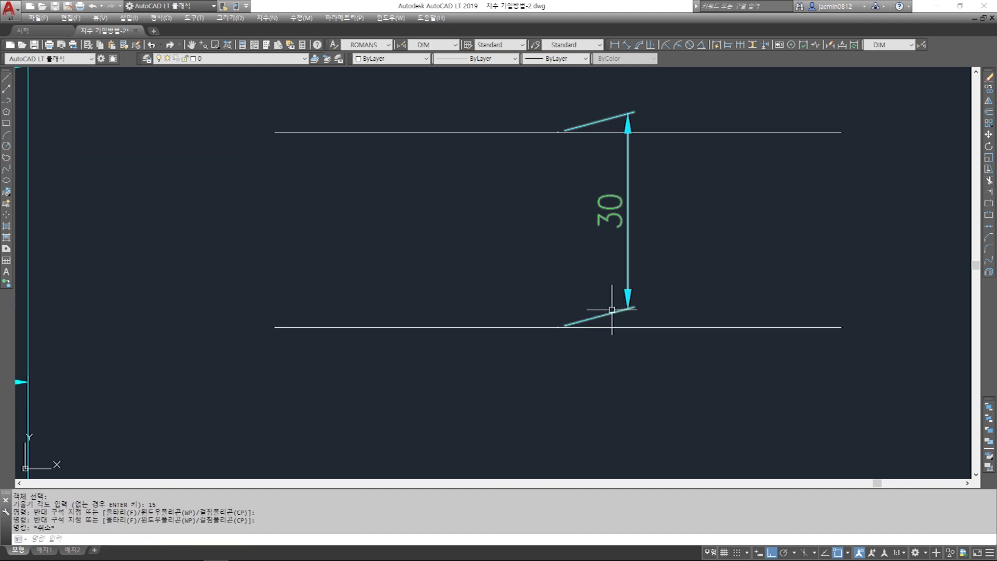
Add a second vertical linear dimension between the left ends of the two parallel lines
type("a")
key("Return")
left_click(334, 328)
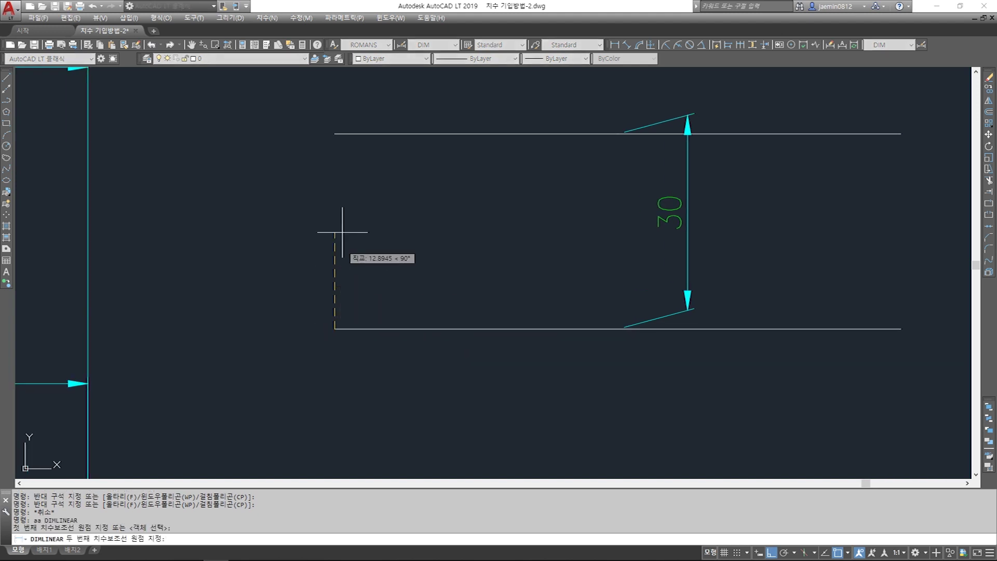
left_click(335, 134)
left_click(447, 194)
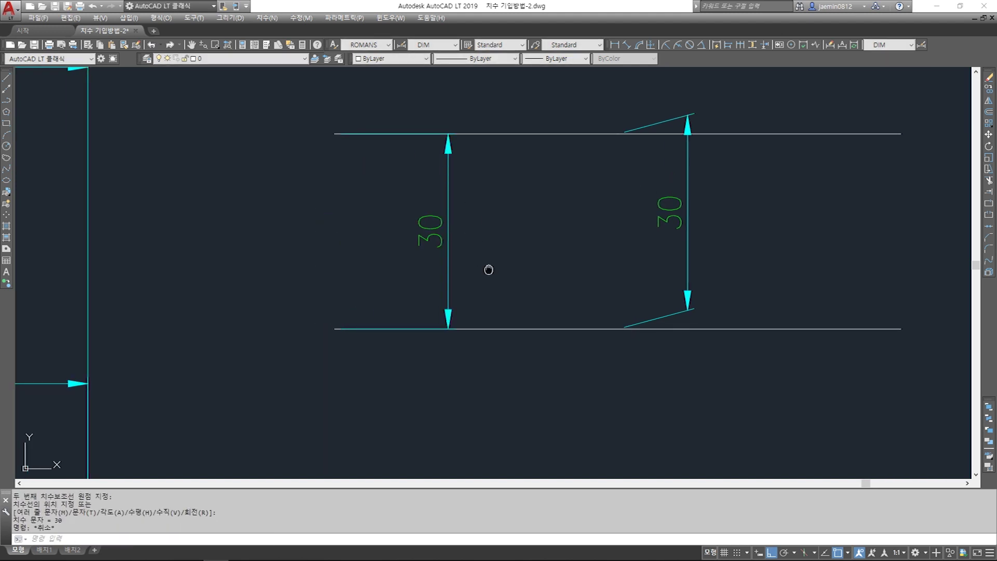
middle_click_drag(491, 271, 498, 285)
key("Escape")
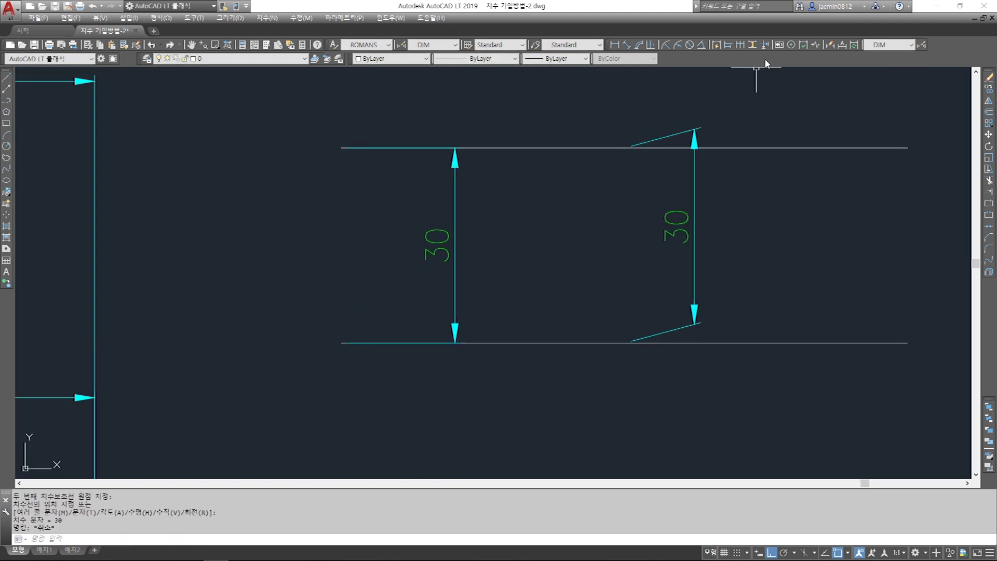
left_click(842, 45)
left_click(456, 248)
key("Escape")
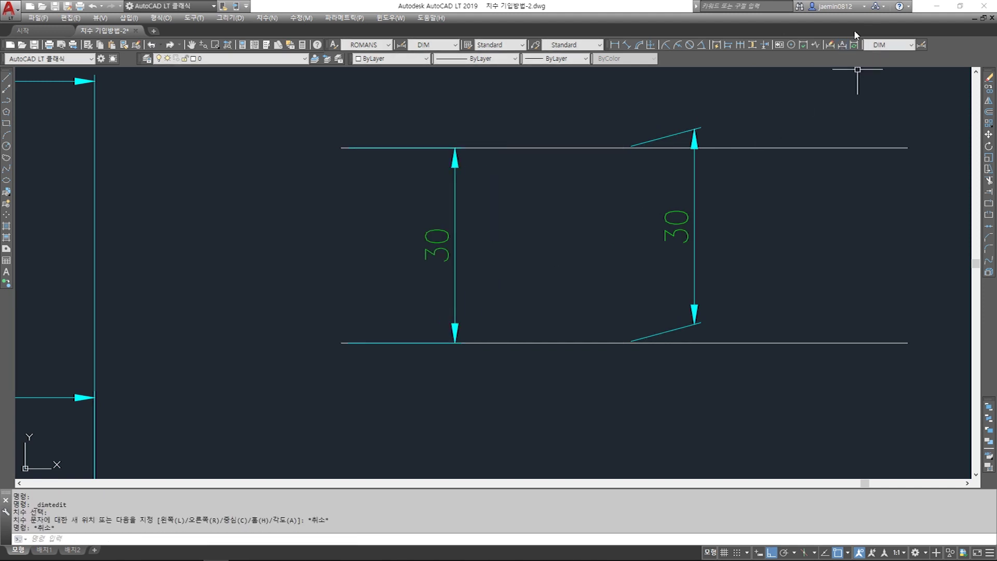
Slant the left vertical dimension's extension lines with DIMEDIT's oblique option at an angle of 75 degrees
left_click(830, 45)
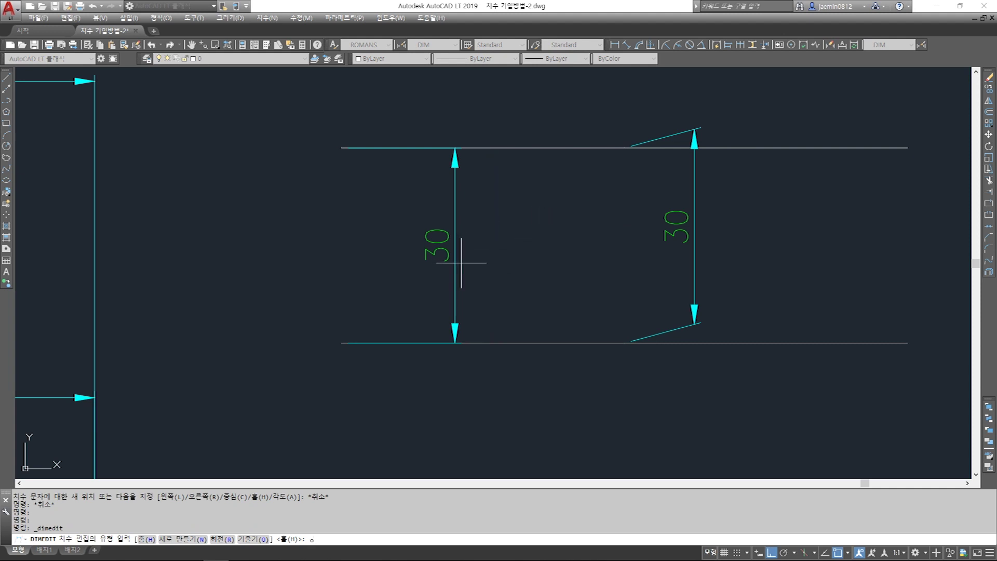
key("Return")
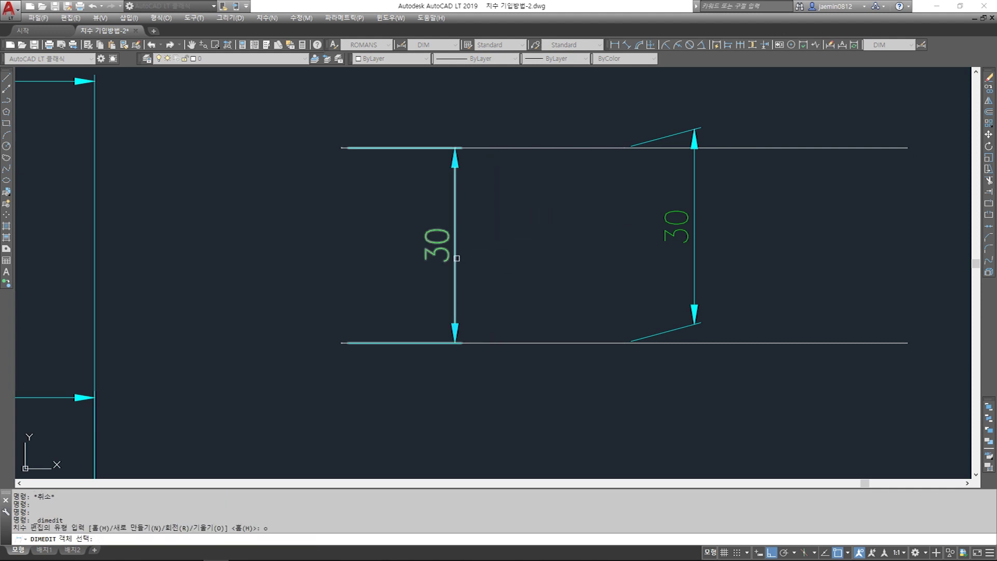
left_click(455, 259)
key("Return")
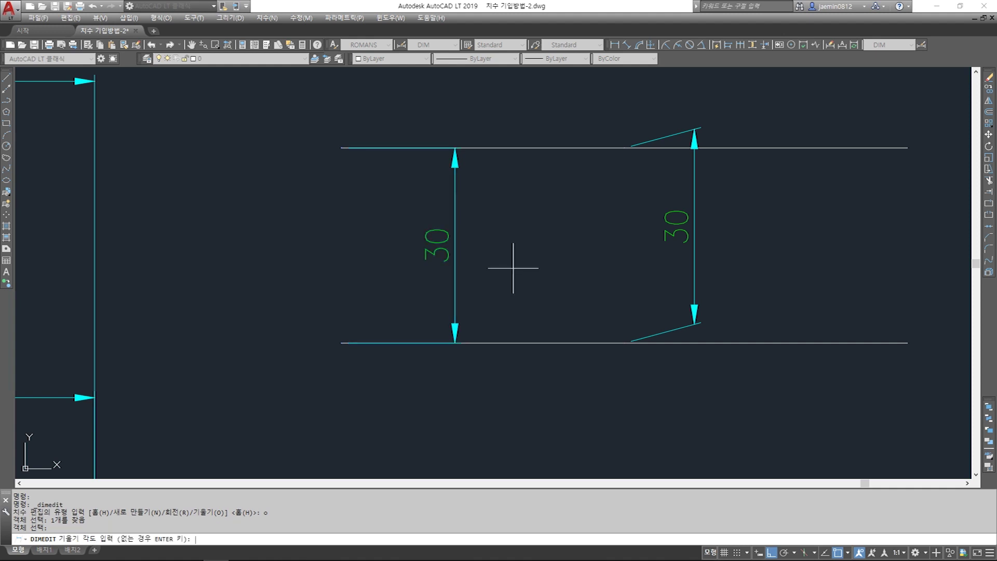
type("75")
key("Return")
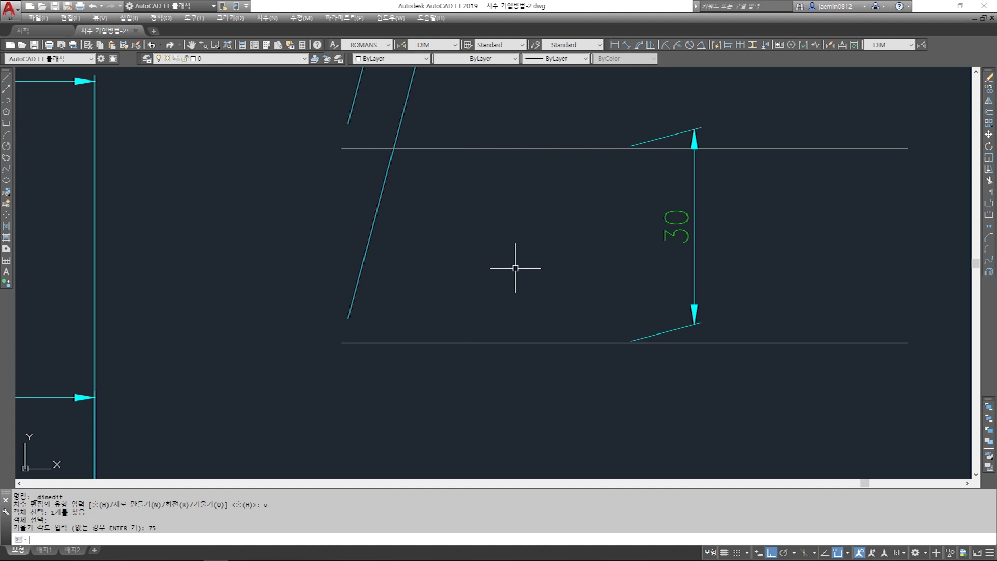
scroll(514, 338, "down", 2)
mouse_move(463, 396)
middle_mouse_down()
mouse_move(450, 380)
mouse_move(450, 390)
middle_mouse_up()
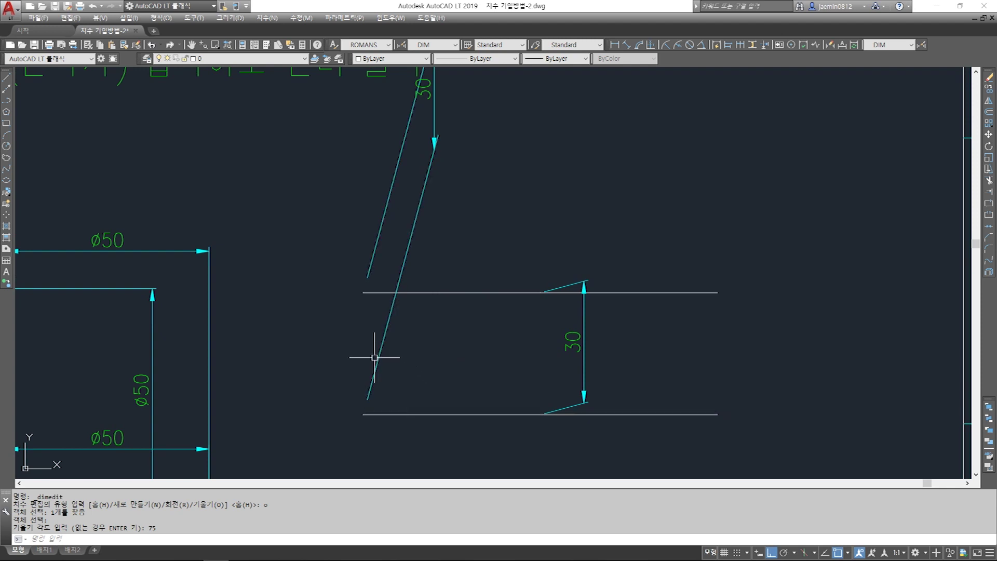
Explode both slanted vertical dimensions into separate lines and text
key("Escape")
type("x")
key("Return")
left_click(598, 377)
left_click(523, 324)
left_click(410, 359)
left_click(369, 349)
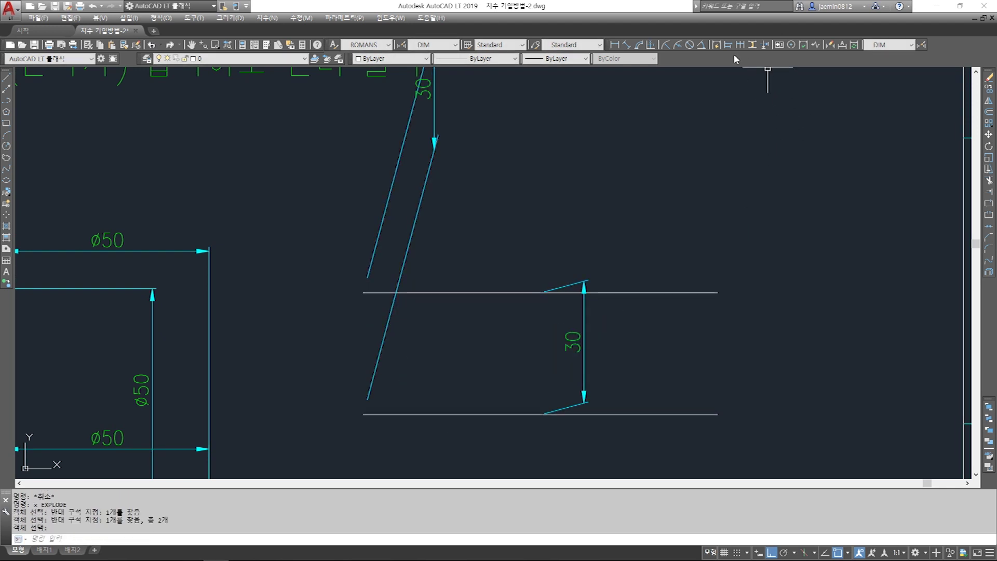
Add an angular dimension between the left steeply slanted extension line and the lower horizontal line
left_click(702, 45)
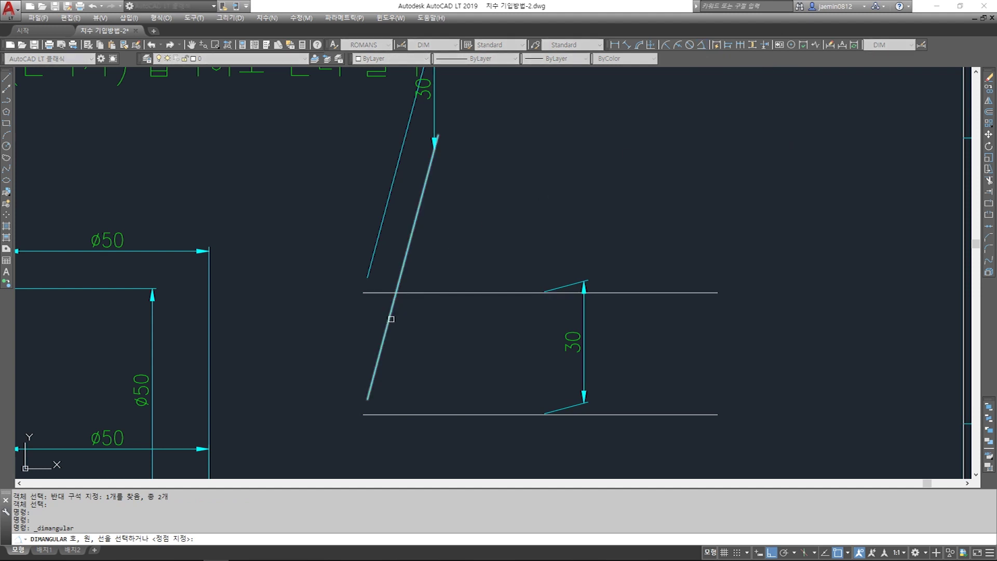
left_click(395, 314)
left_click(408, 414)
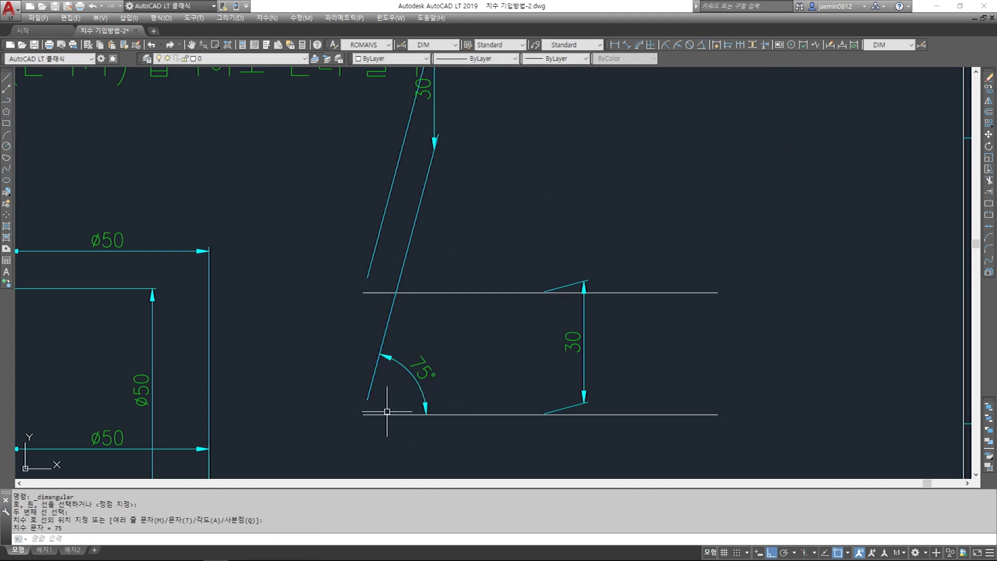
left_click(388, 358)
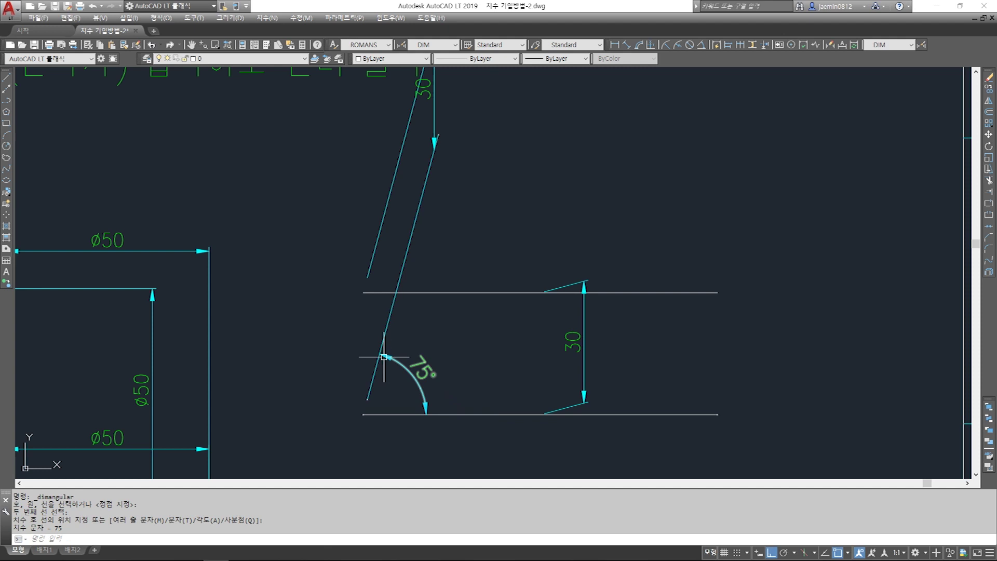
key("Escape")
Add an angular dimension between the right slanted extension line and the lower horizontal line
key("Return")
left_click(574, 413)
left_click(574, 415)
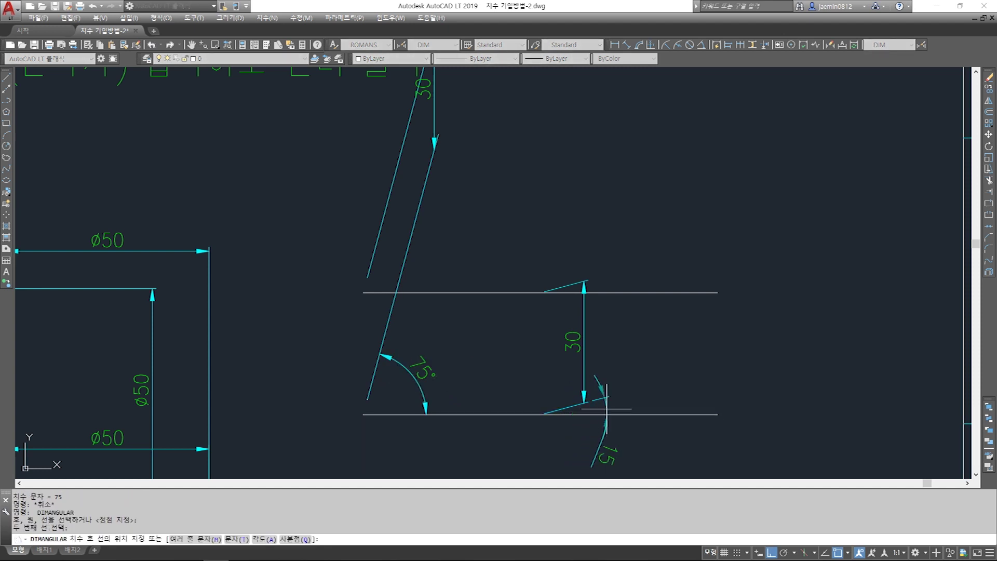
left_click(653, 402)
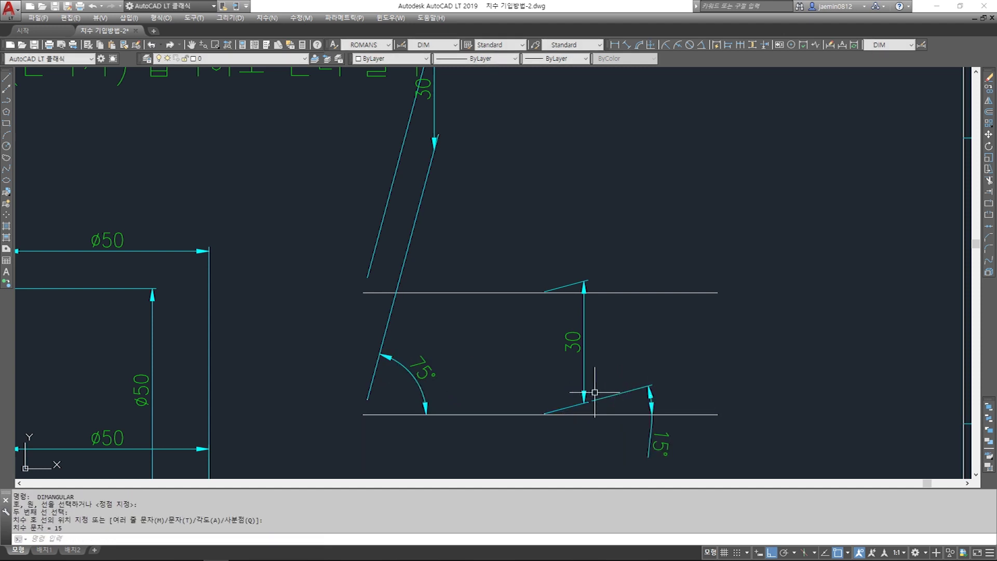
Erase the pieces of both exploded vertical dimensions together with the 75° angular dimension
scroll(563, 347, "down", 2)
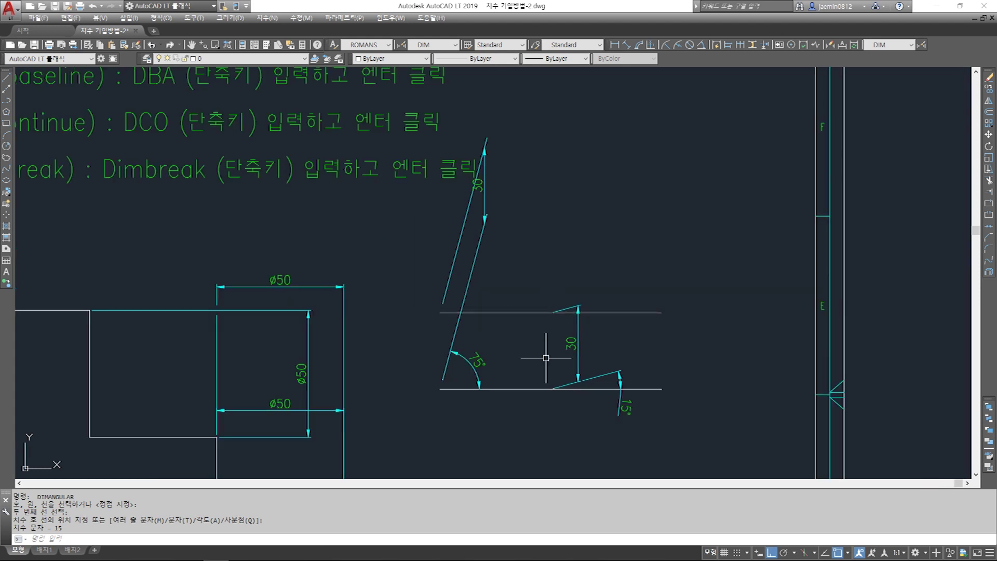
left_click(540, 283)
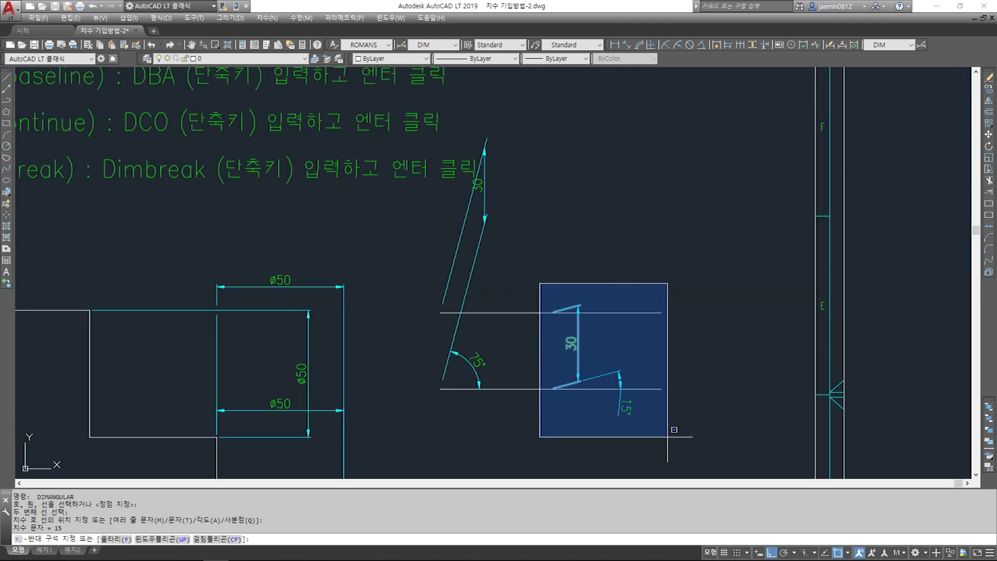
left_click(666, 436)
left_click(521, 247)
left_click(441, 374)
left_click(474, 124)
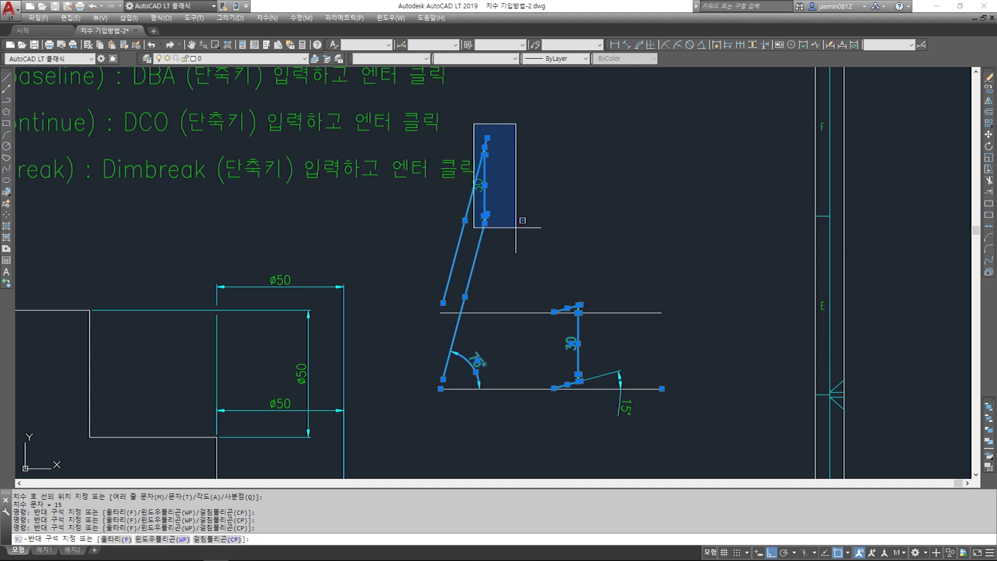
left_click(513, 222)
left_click(493, 236)
left_click(418, 356)
key("Delete")
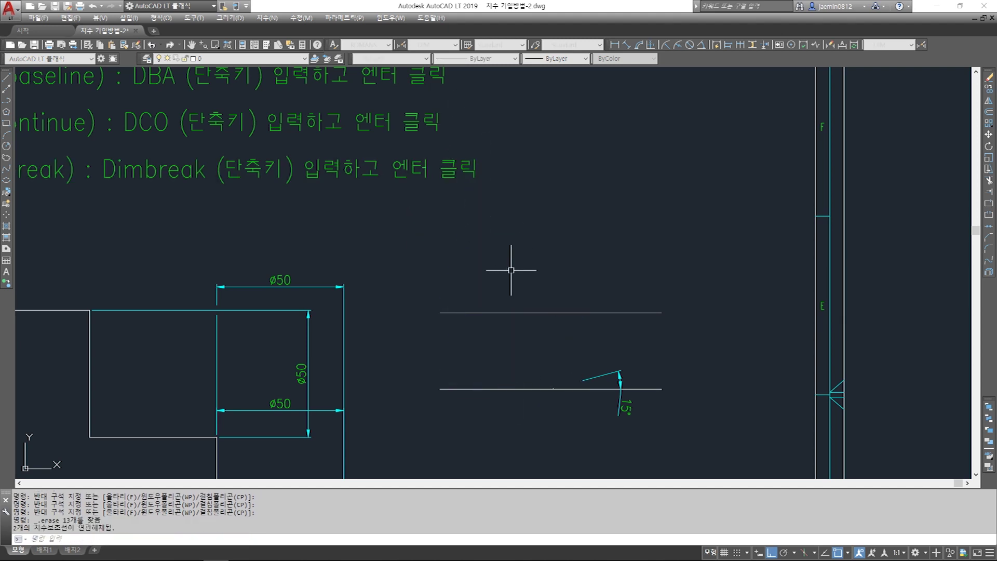
Erase the remaining 15° angular dimension near the lower horizontal line
left_click(542, 362)
left_click(654, 420)
left_click(653, 421)
left_click(597, 363)
key("Delete")
key("Escape")
Erase the two horizontal practice lines beside the stepped profile
type("e")
key("Return")
scroll(610, 391, "down", 3)
left_click(601, 267)
left_click(630, 363)
key("Return")
scroll(630, 362, "up", 3)
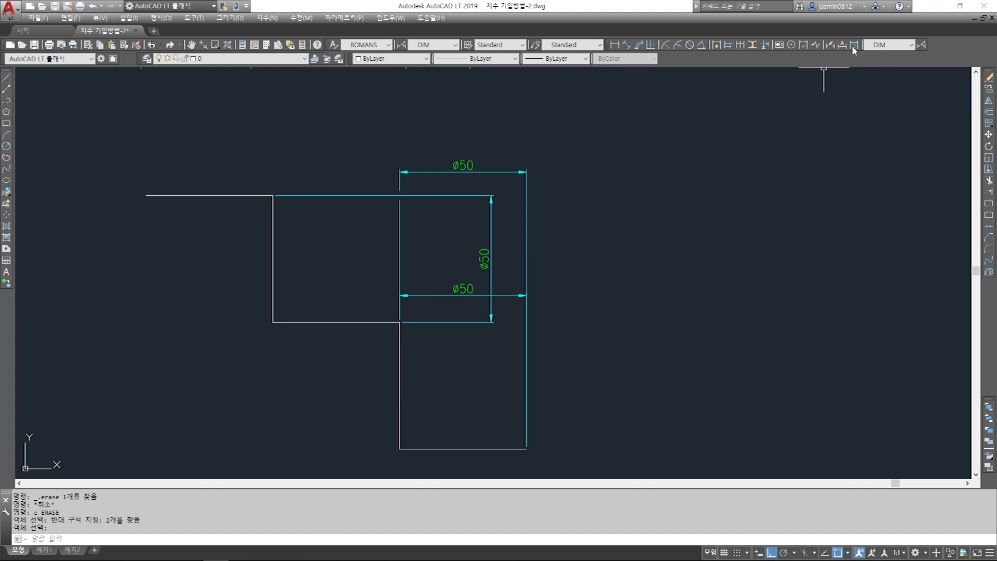
Override the current DIM dimension style with an overall scale of 3
type("d")
key("Return")
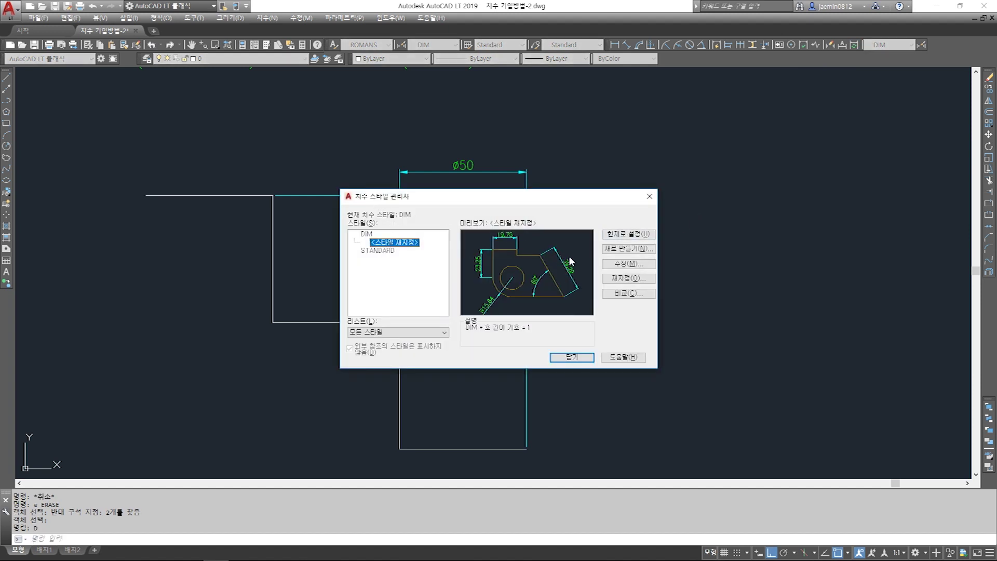
left_click(625, 279)
double_click(592, 349)
type("3")
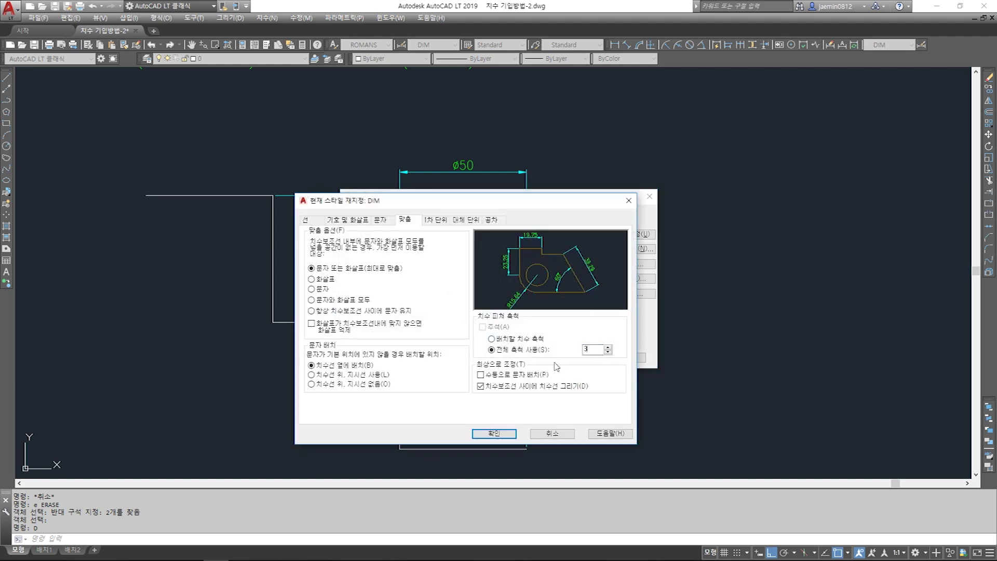
left_click(494, 433)
left_click(570, 415)
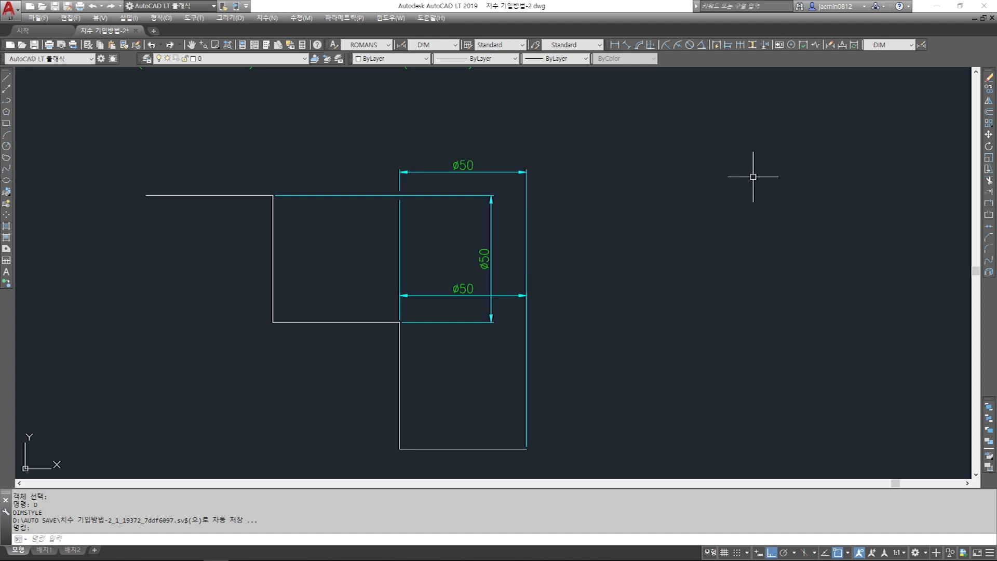
Apply the current style override to the lower horizontal ø50 dimension and the vertical ø50 dimension with Dimension Update
left_click(853, 46)
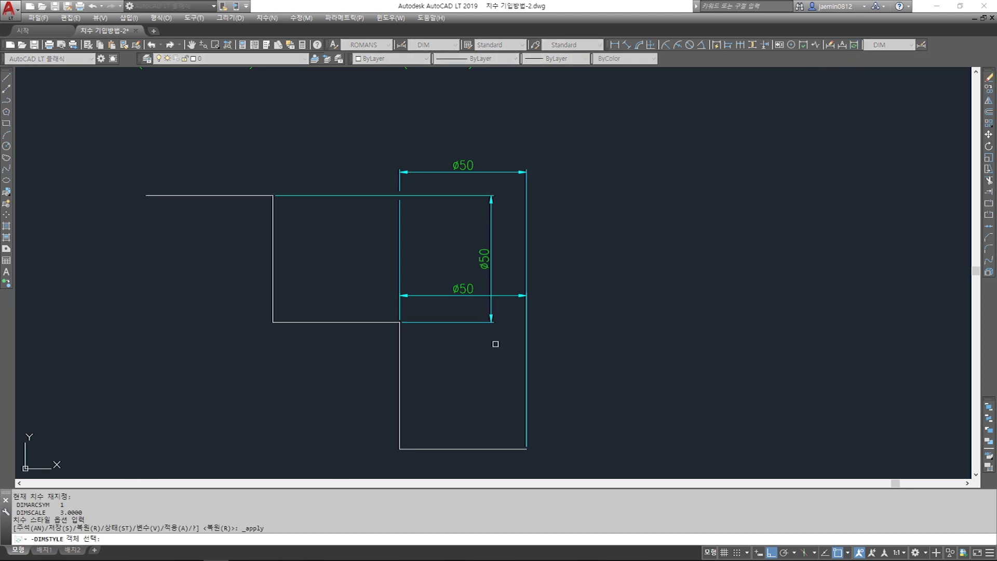
left_click(472, 295)
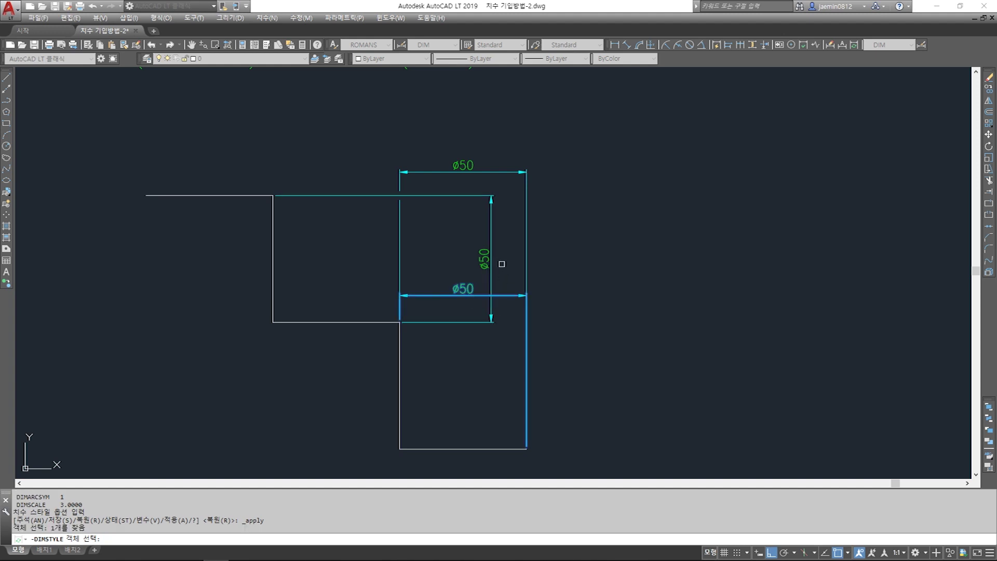
left_click(485, 258)
key("Return")
left_click(471, 256)
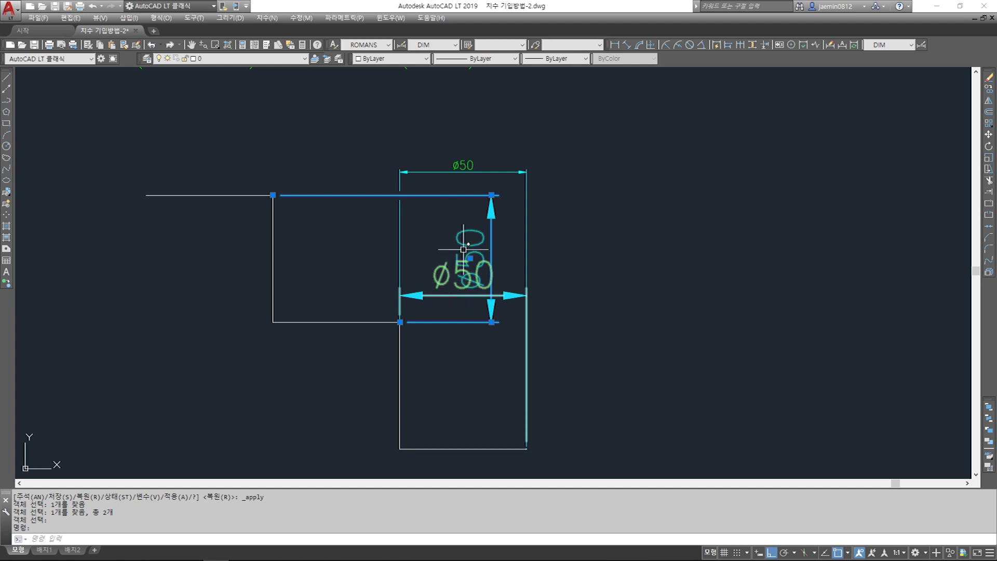
key("Escape")
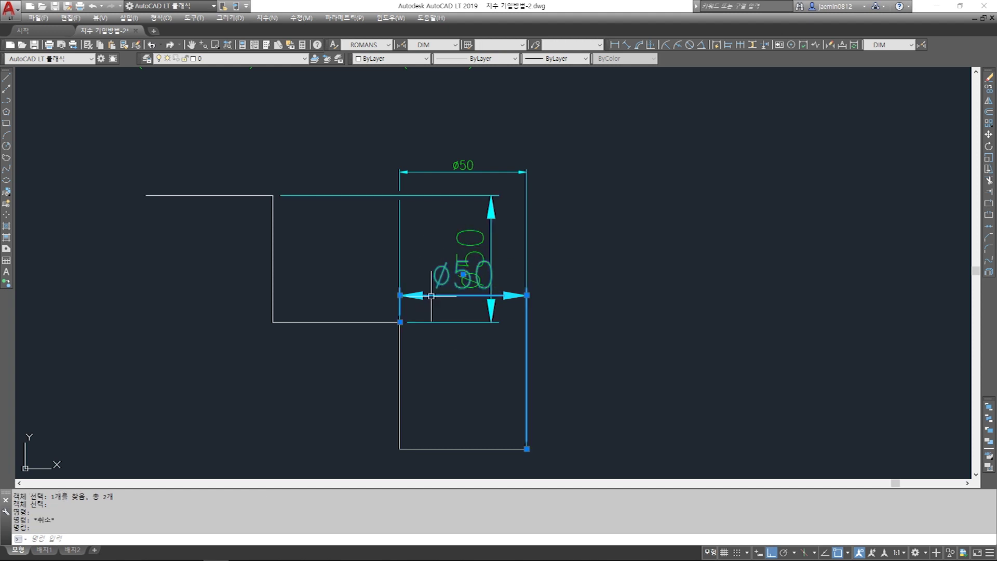
Move the enlarged horizontal ø50 dimension above the smaller ø50 dimension over the stepped profile
left_click(467, 283)
left_click(462, 275)
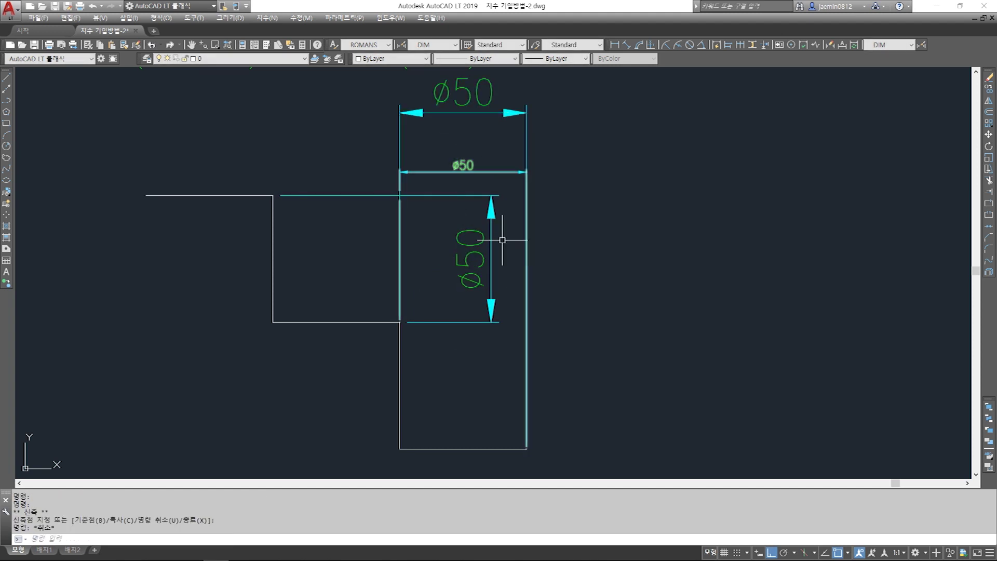
key("Escape")
middle_click_drag(519, 262, 512, 303)
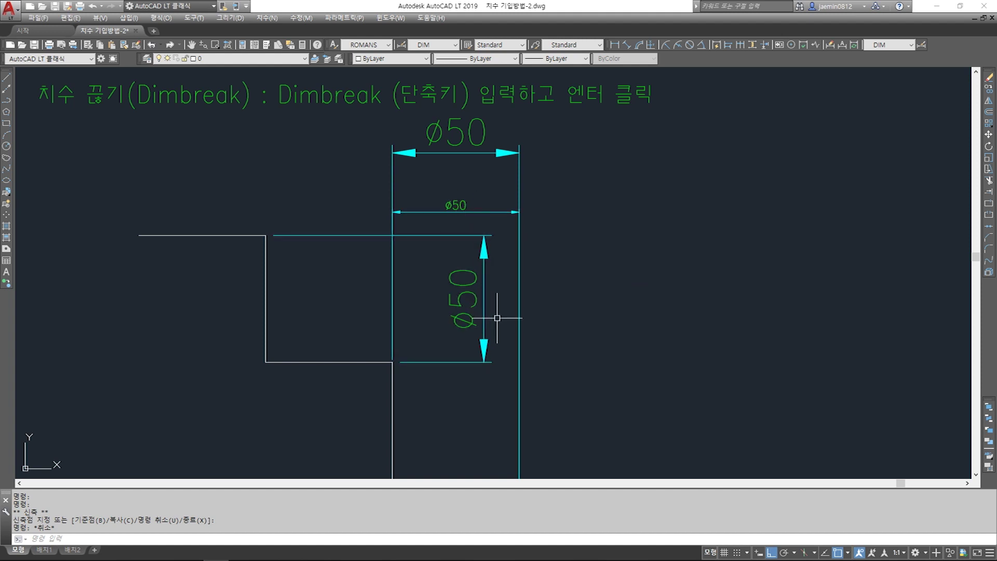
scroll(497, 318, "down", 6)
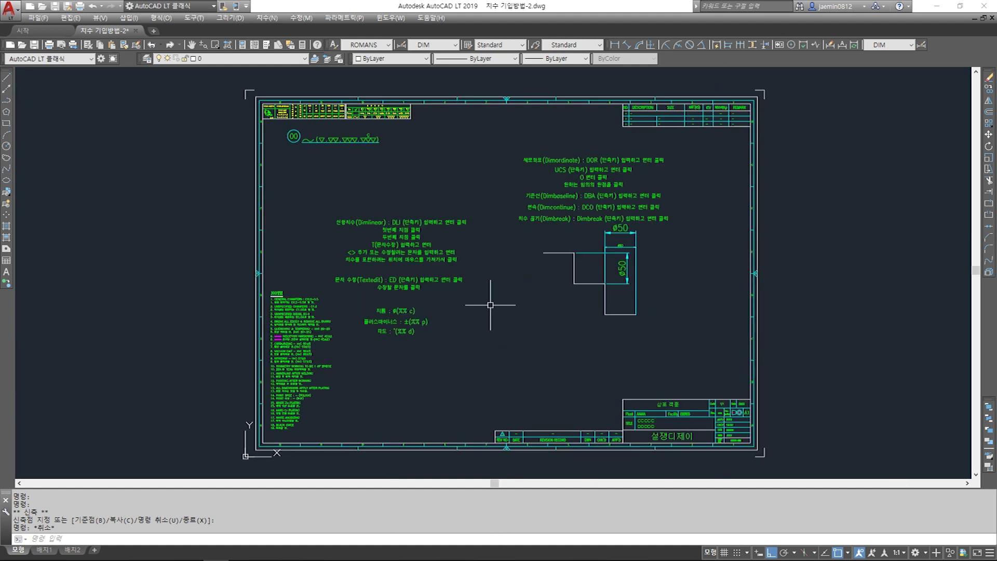
middle_click(435, 318)
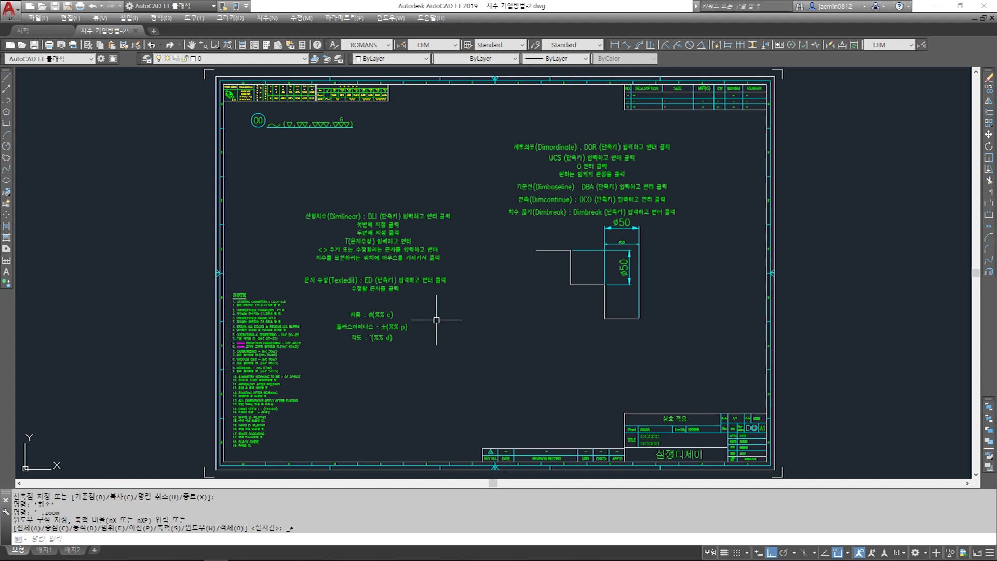
middle_click(508, 315)
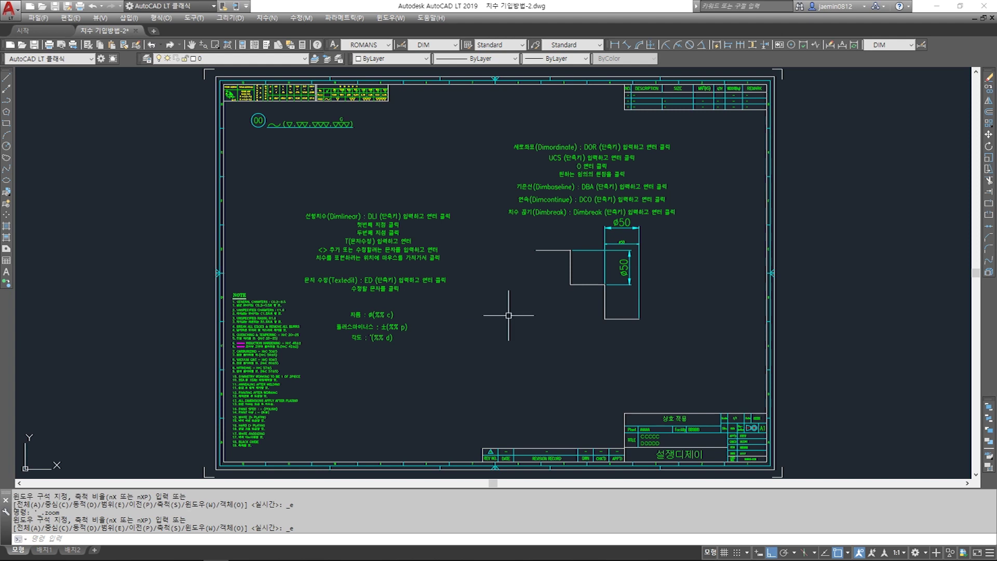